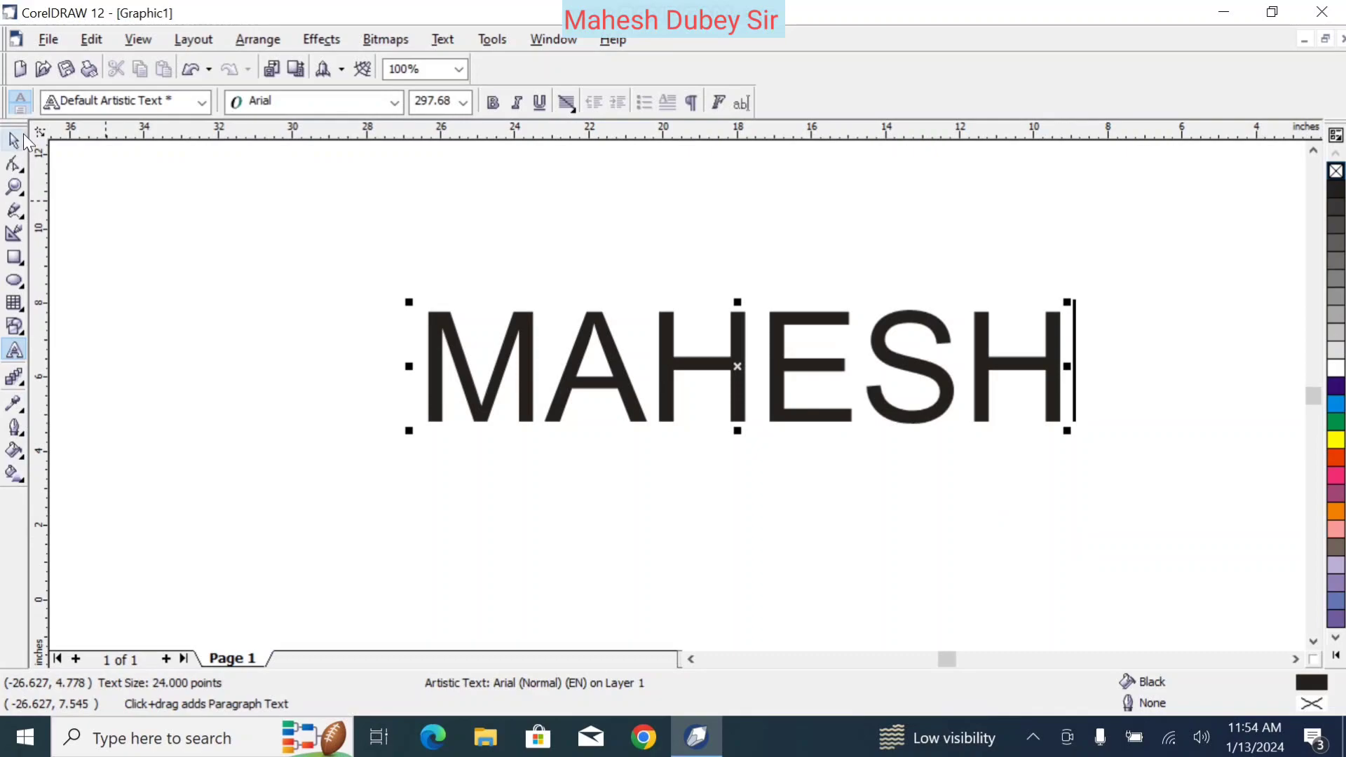
Step: Enlarge the artistic text across the page to a text size of about 537 points
{"action": "left_click", "coordinate": [14, 140]}
{"action": "left_click_drag", "start_coordinate": [410, 430], "coordinate": [106, 582]}
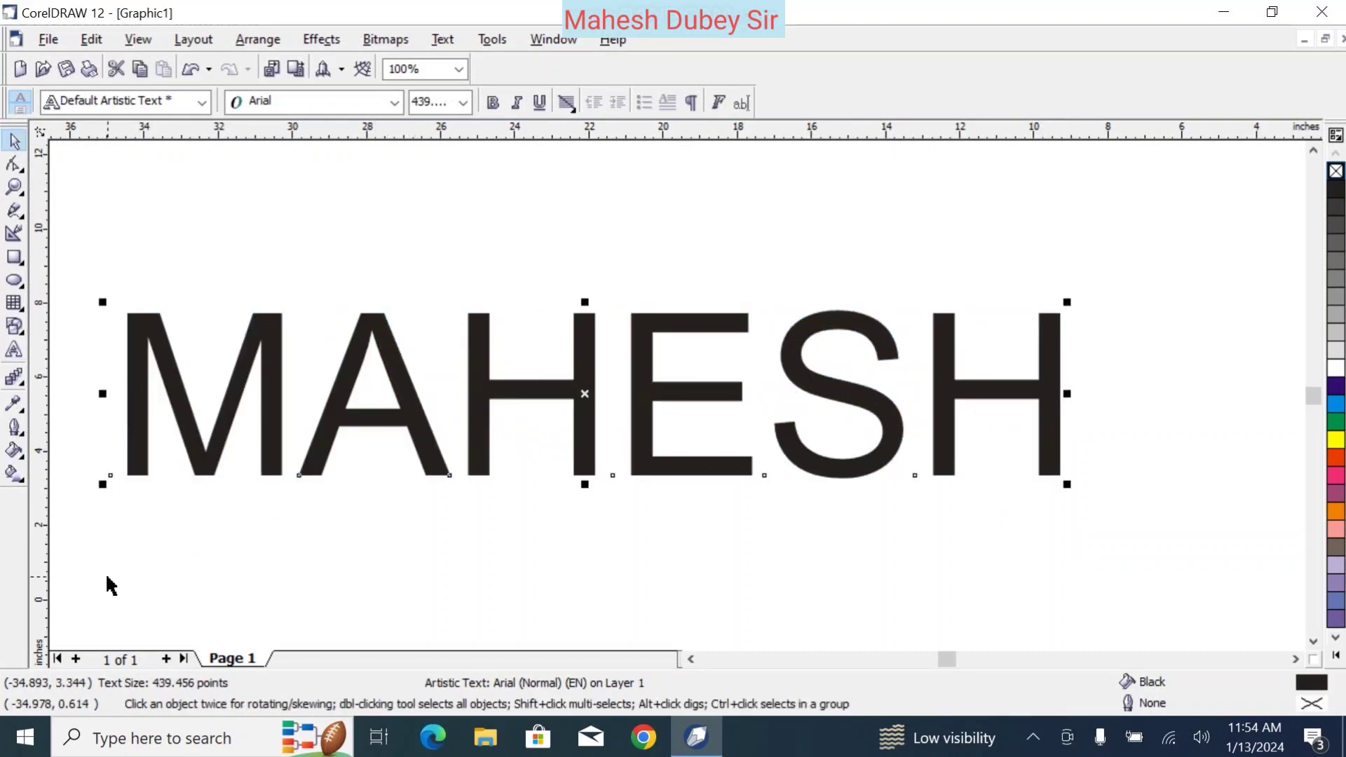
{"action": "left_click_drag", "start_coordinate": [1064, 485], "coordinate": [1274, 608]}
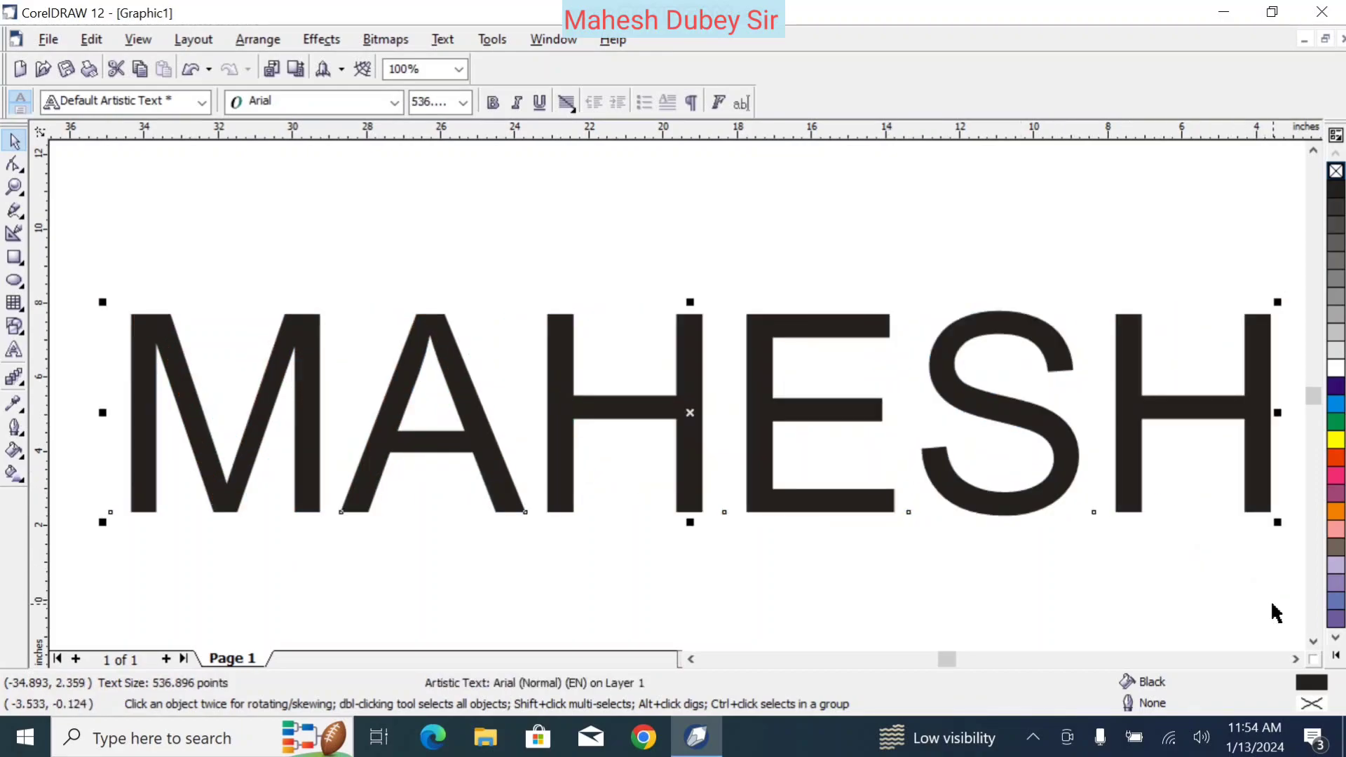
Step: Give the enlarged text a black hairline outline and remove its fill
{"action": "right_click", "coordinate": [1337, 197]}
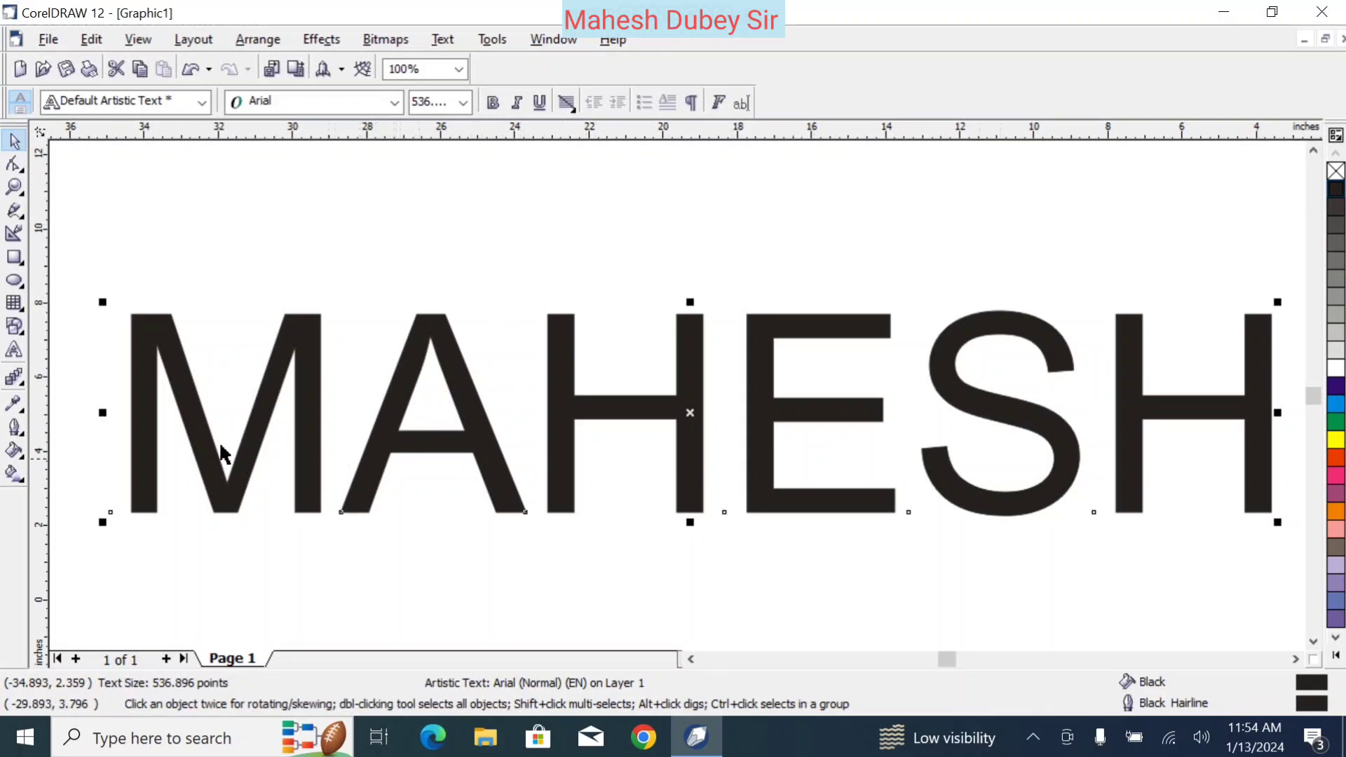
{"action": "left_click", "coordinate": [1336, 173]}
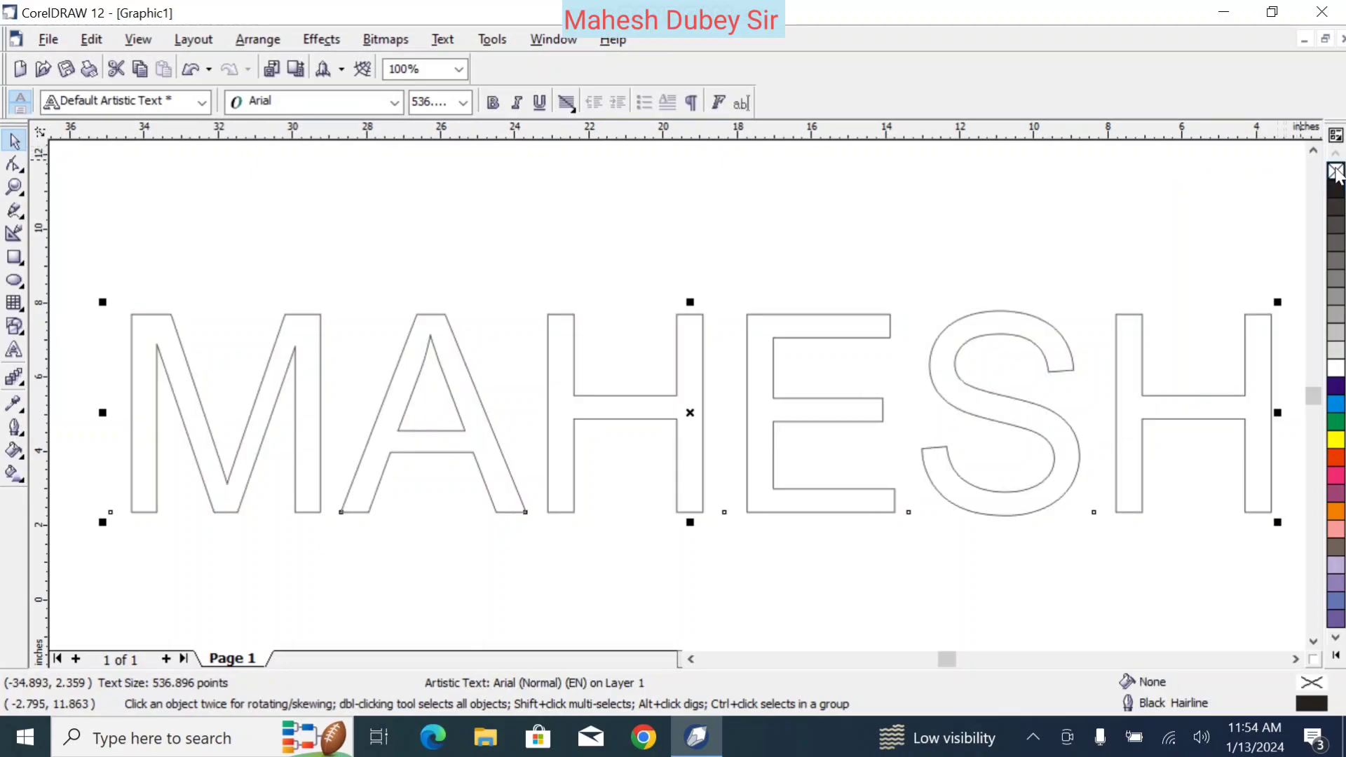
{"action": "left_click", "coordinate": [609, 277]}
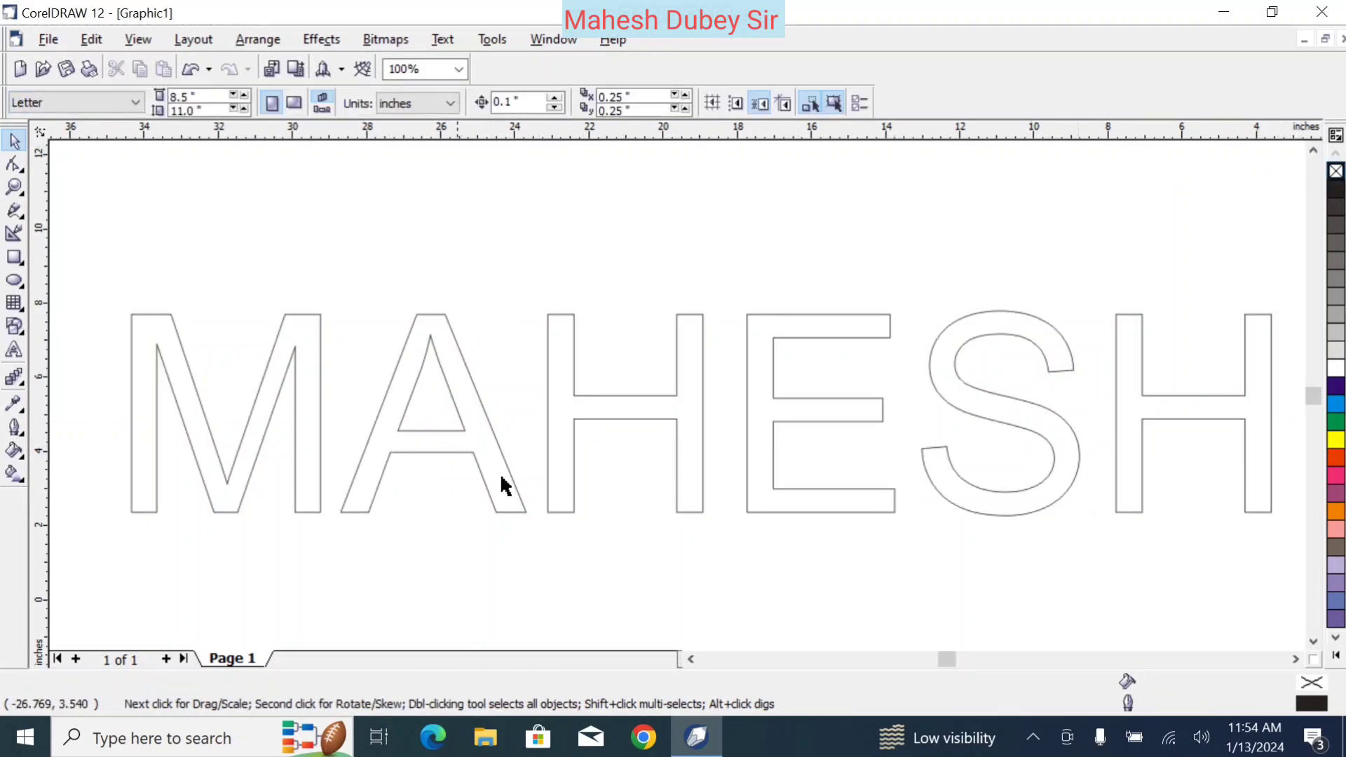
Step: Move the outlined text slightly left and up, nudging it 0.1 inch back to the right
{"action": "left_click_drag", "start_coordinate": [966, 396], "coordinate": [920, 365]}
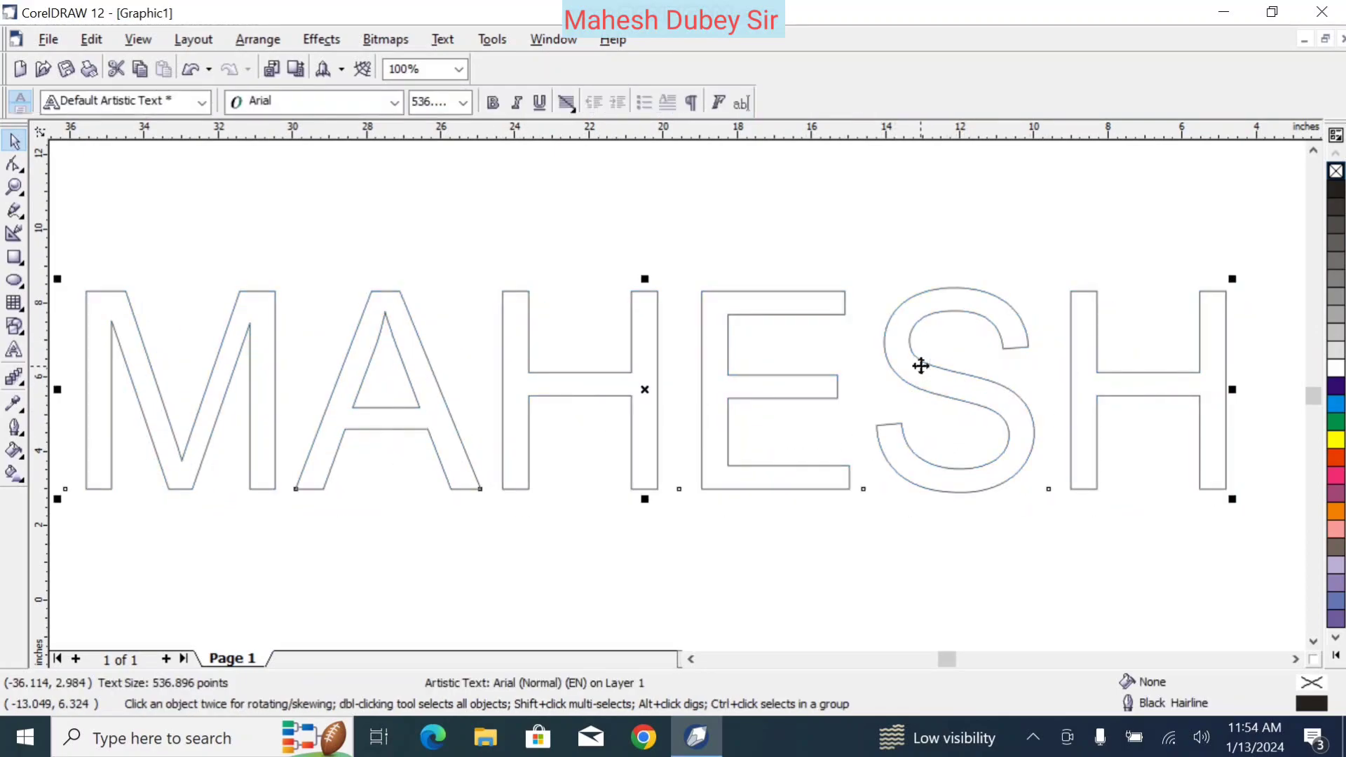
{"action": "key", "text": "Right"}
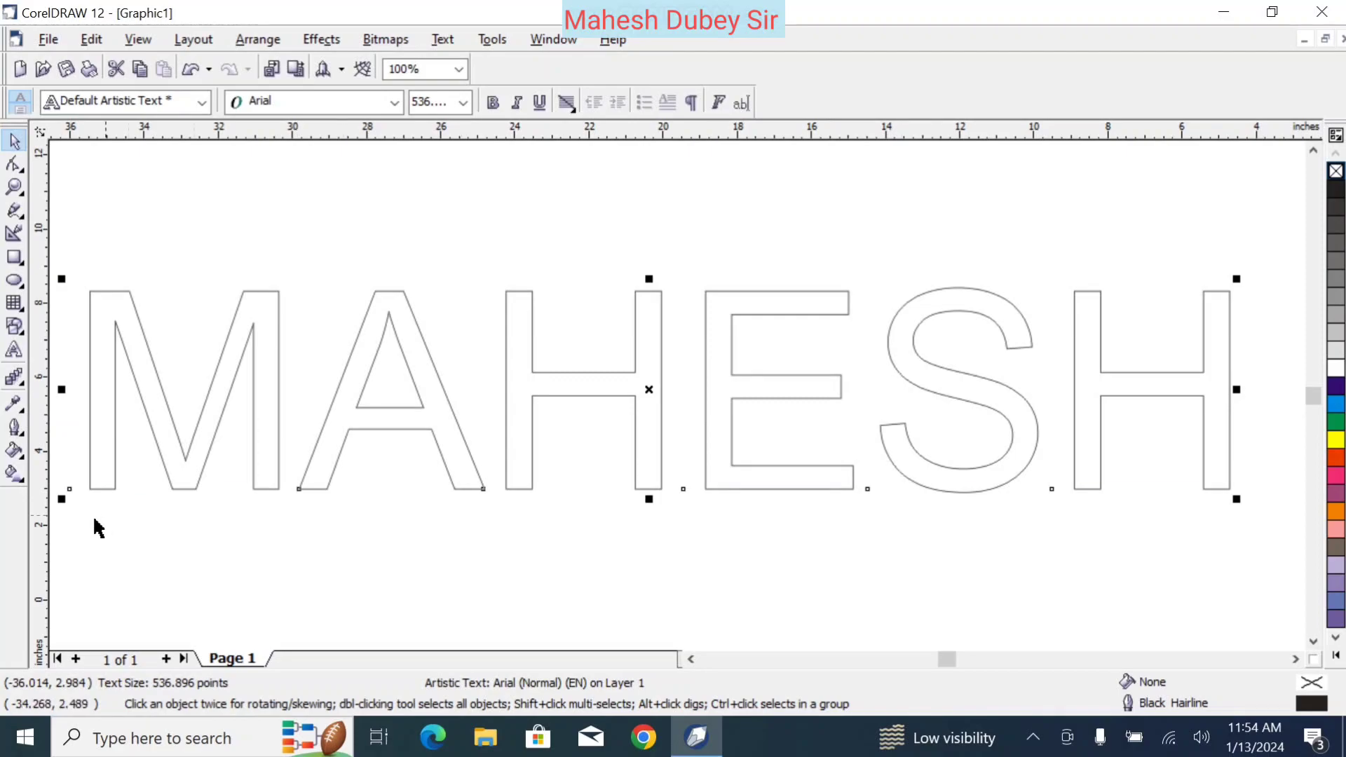
{"action": "left_click", "coordinate": [186, 588]}
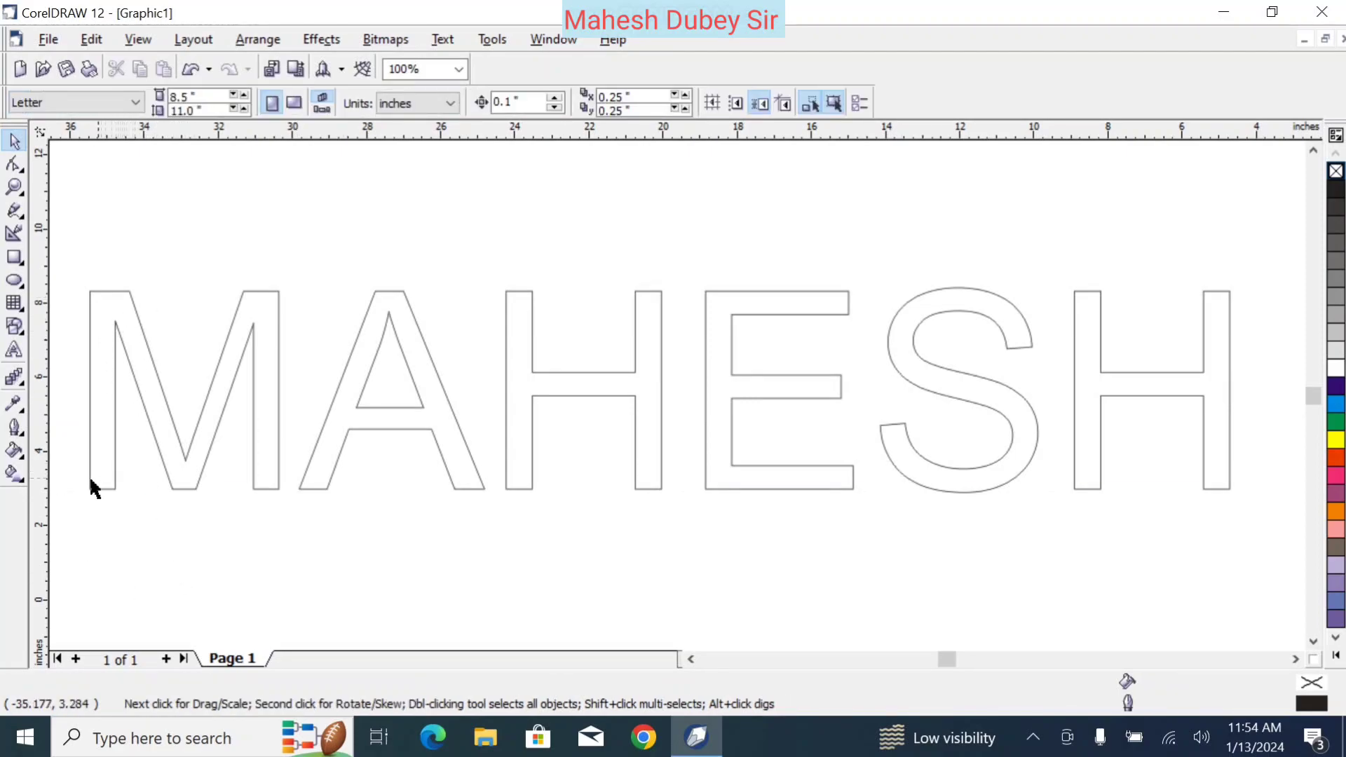
Step: With the Knife tool, cut the M's left stem from its outer bottom corner to the inner notch and from the notch to both top corners
{"action": "left_click", "coordinate": [98, 433]}
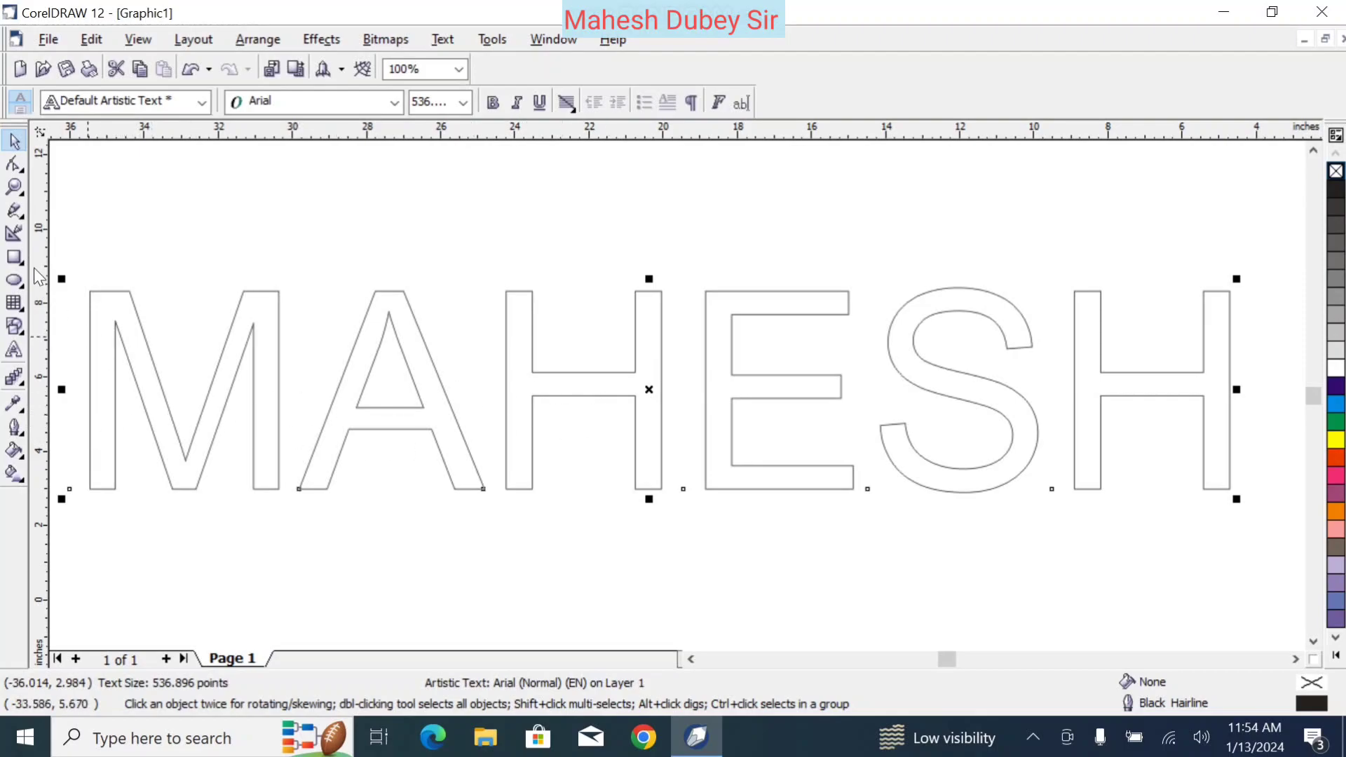
{"action": "left_click", "coordinate": [19, 172]}
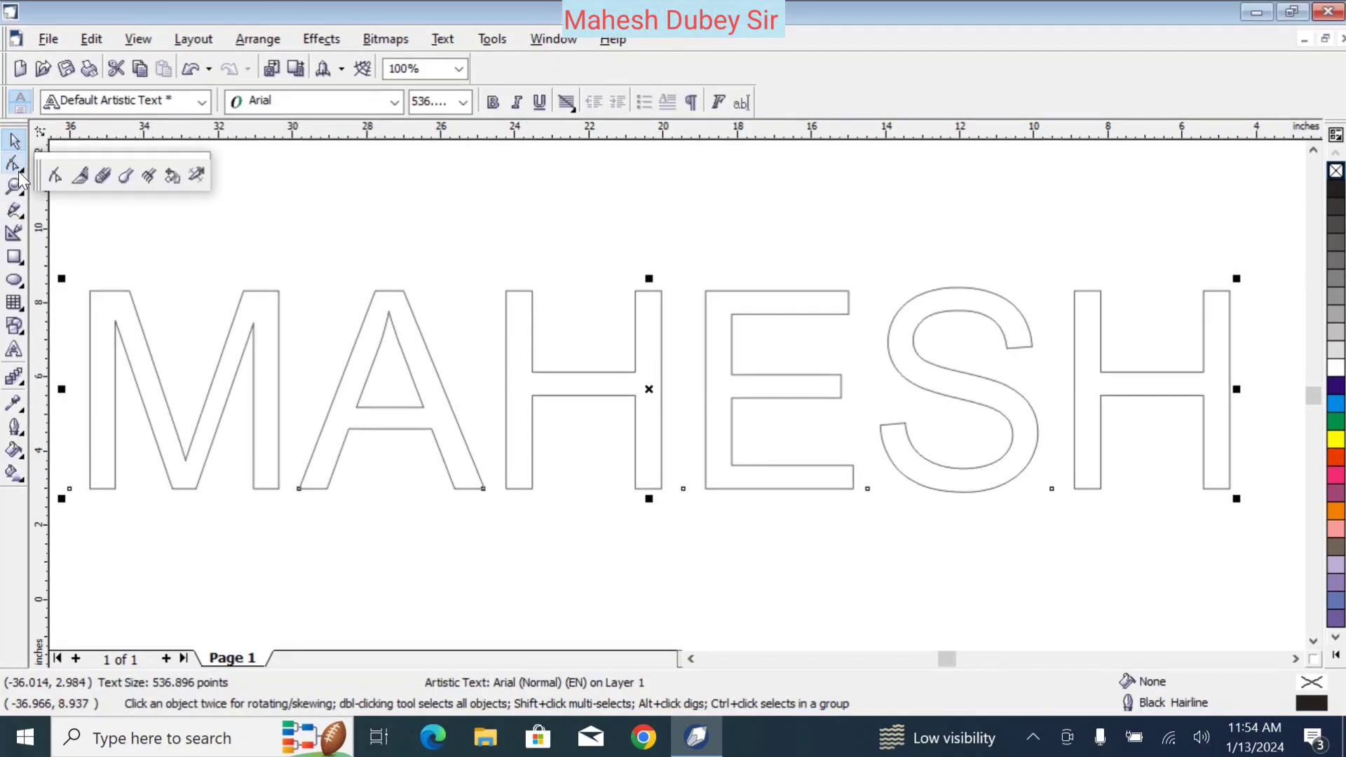
{"action": "left_click", "coordinate": [83, 178]}
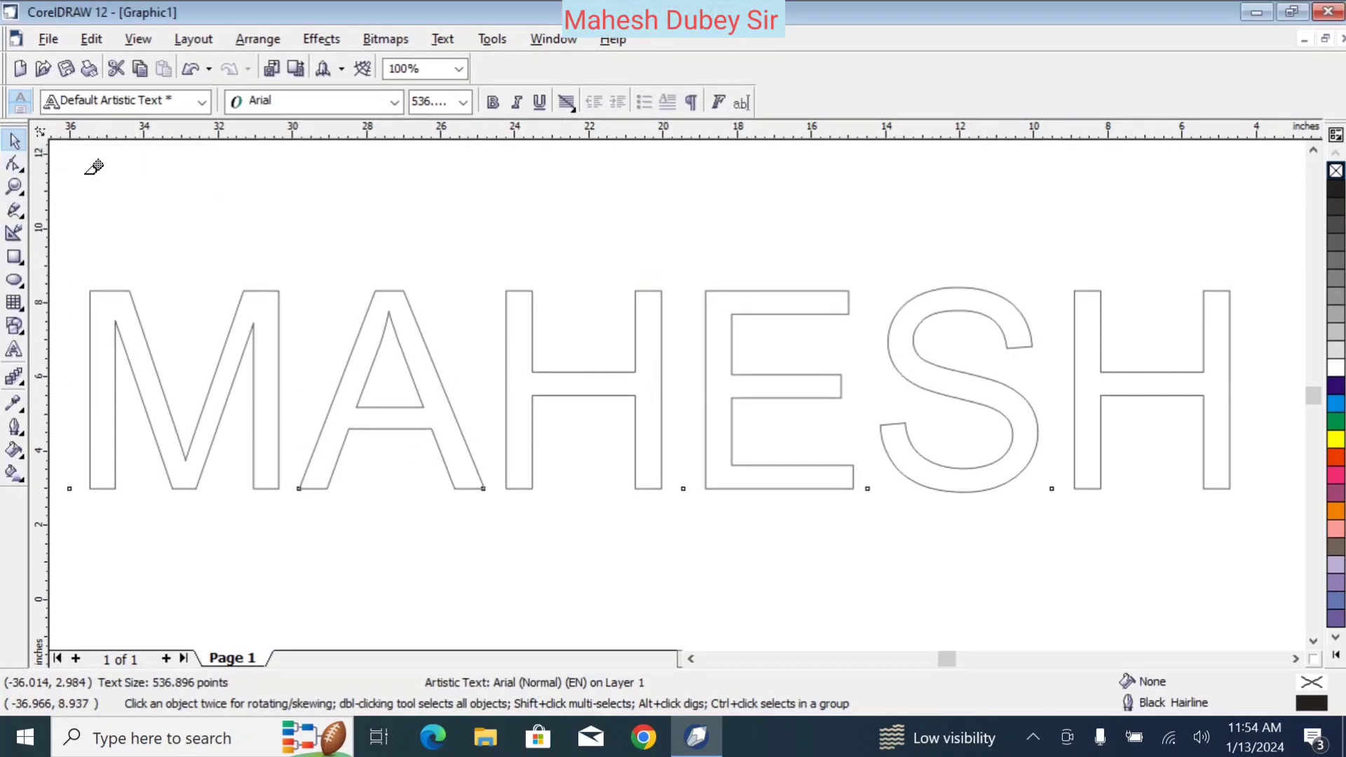
{"action": "left_click", "coordinate": [90, 487]}
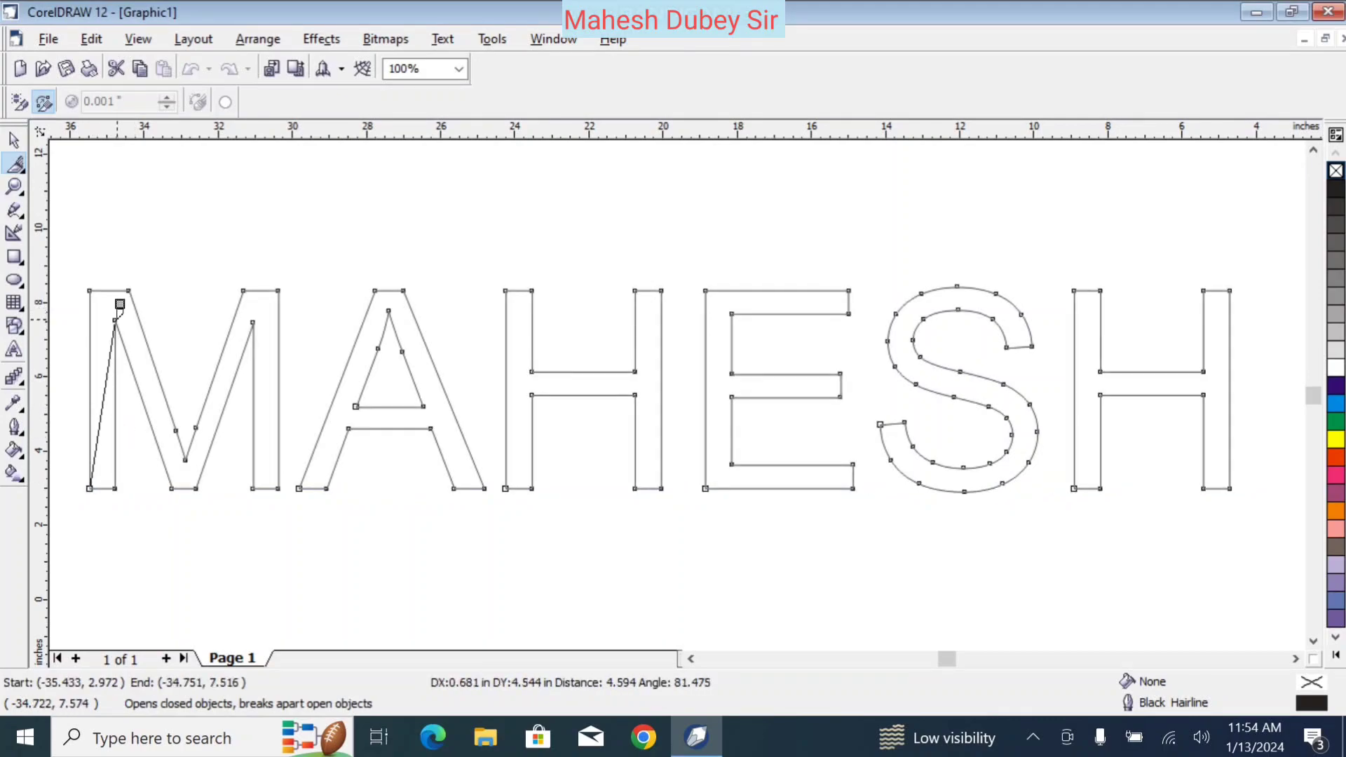
{"action": "left_click", "coordinate": [115, 320]}
{"action": "left_click", "coordinate": [90, 290]}
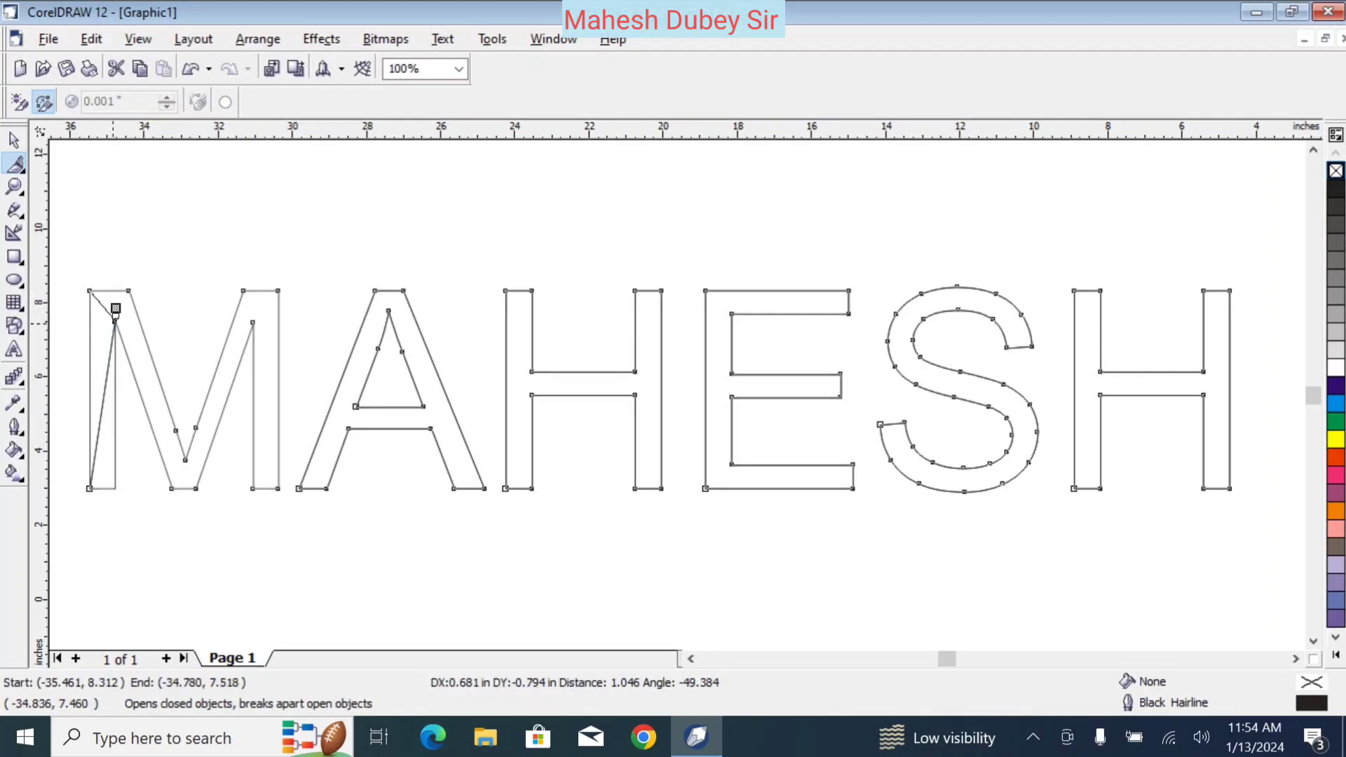
{"action": "left_click", "coordinate": [115, 318]}
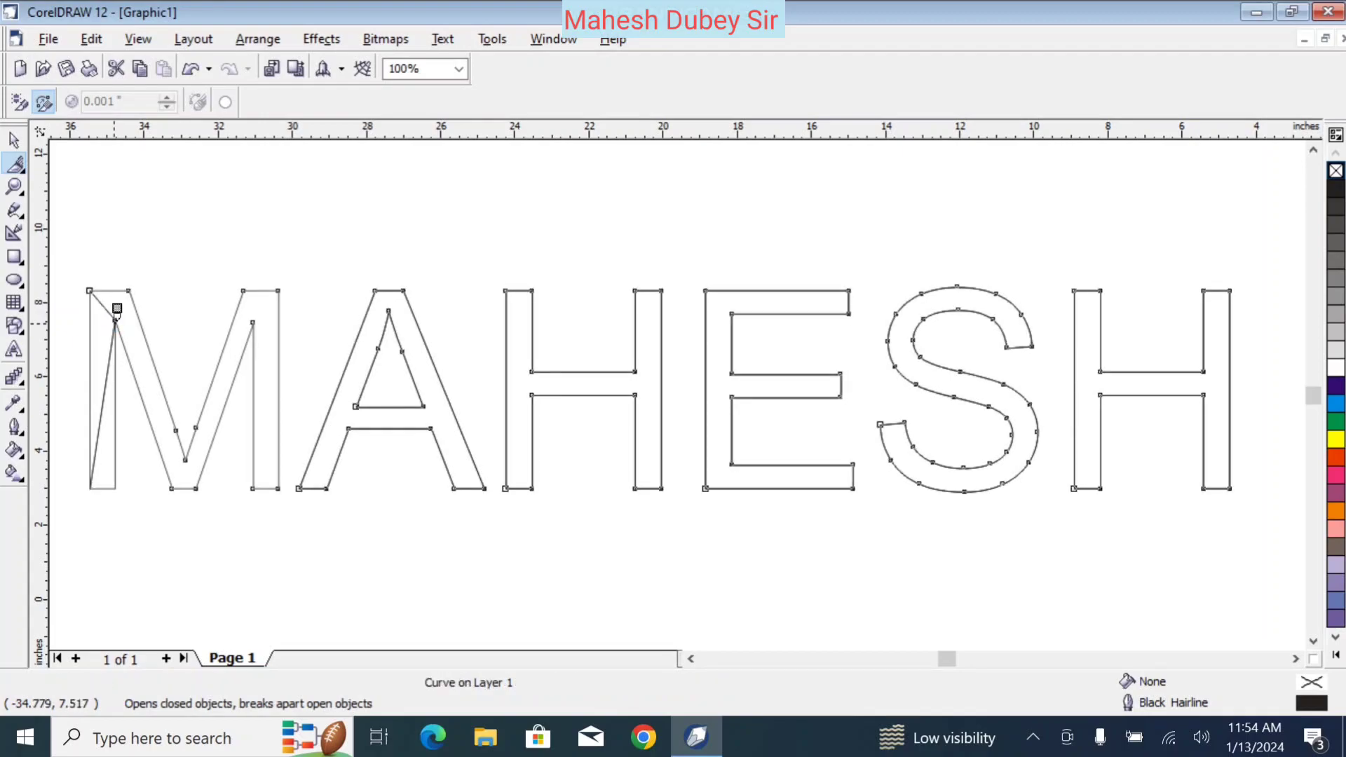
{"action": "left_click", "coordinate": [115, 319]}
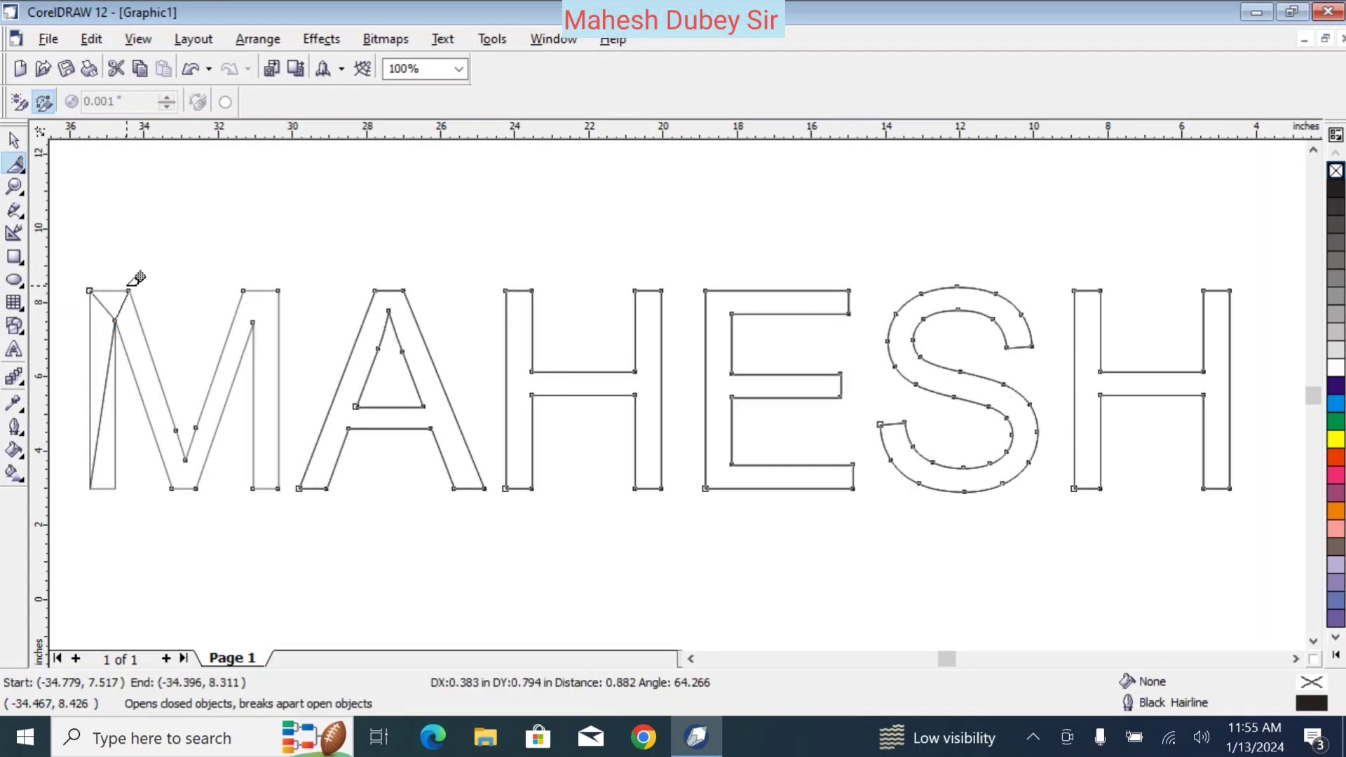
{"action": "left_click", "coordinate": [129, 288]}
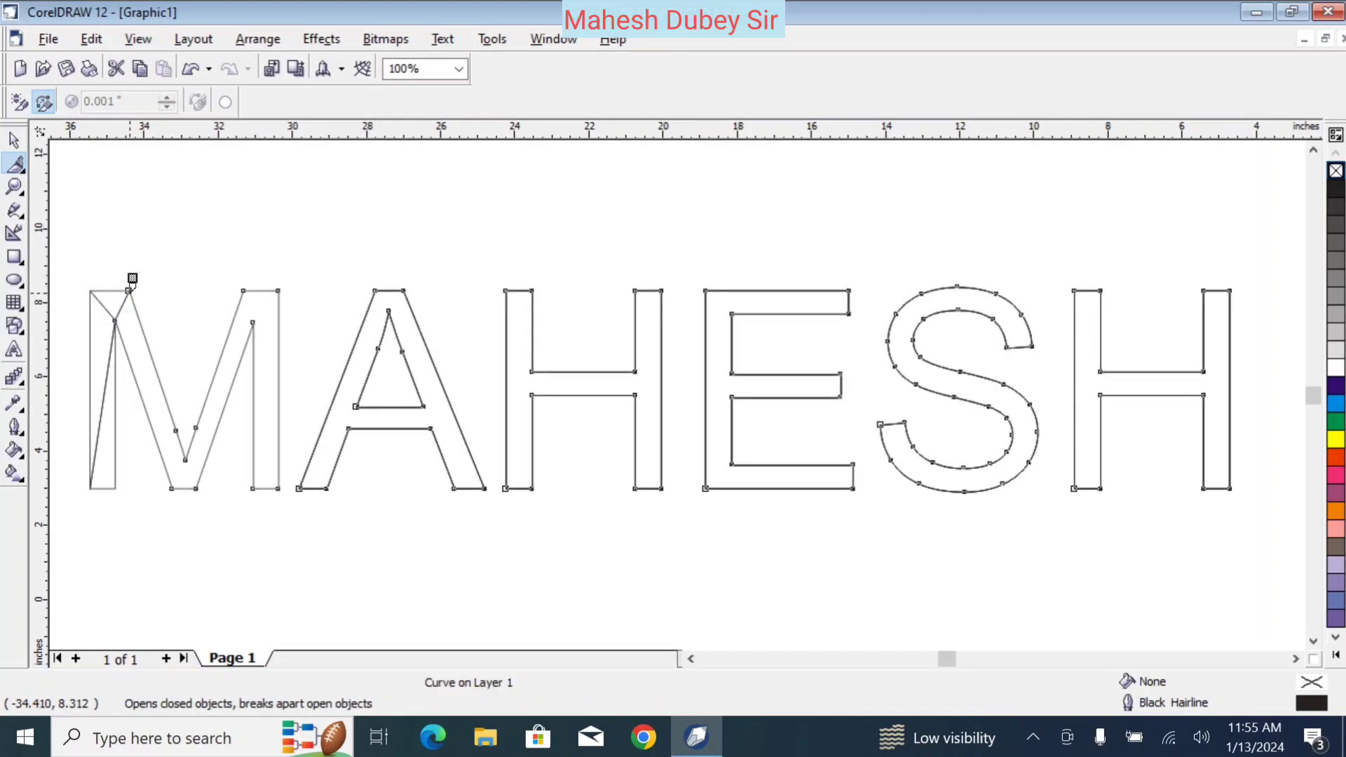
Step: Slice the M's left diagonal from its top corner to the base, and cut from the central V to both base corners
{"action": "left_click", "coordinate": [130, 286]}
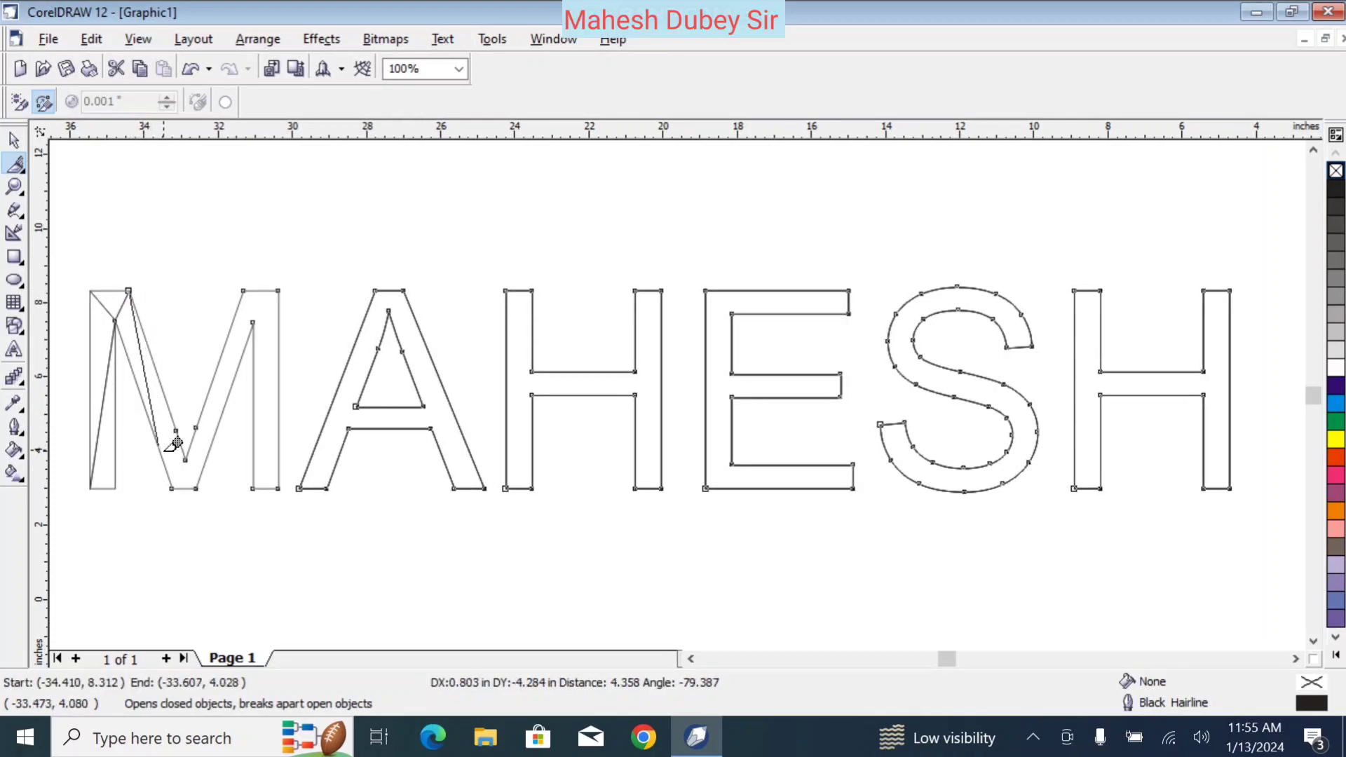
{"action": "left_click", "coordinate": [172, 477]}
{"action": "left_click", "coordinate": [171, 481]}
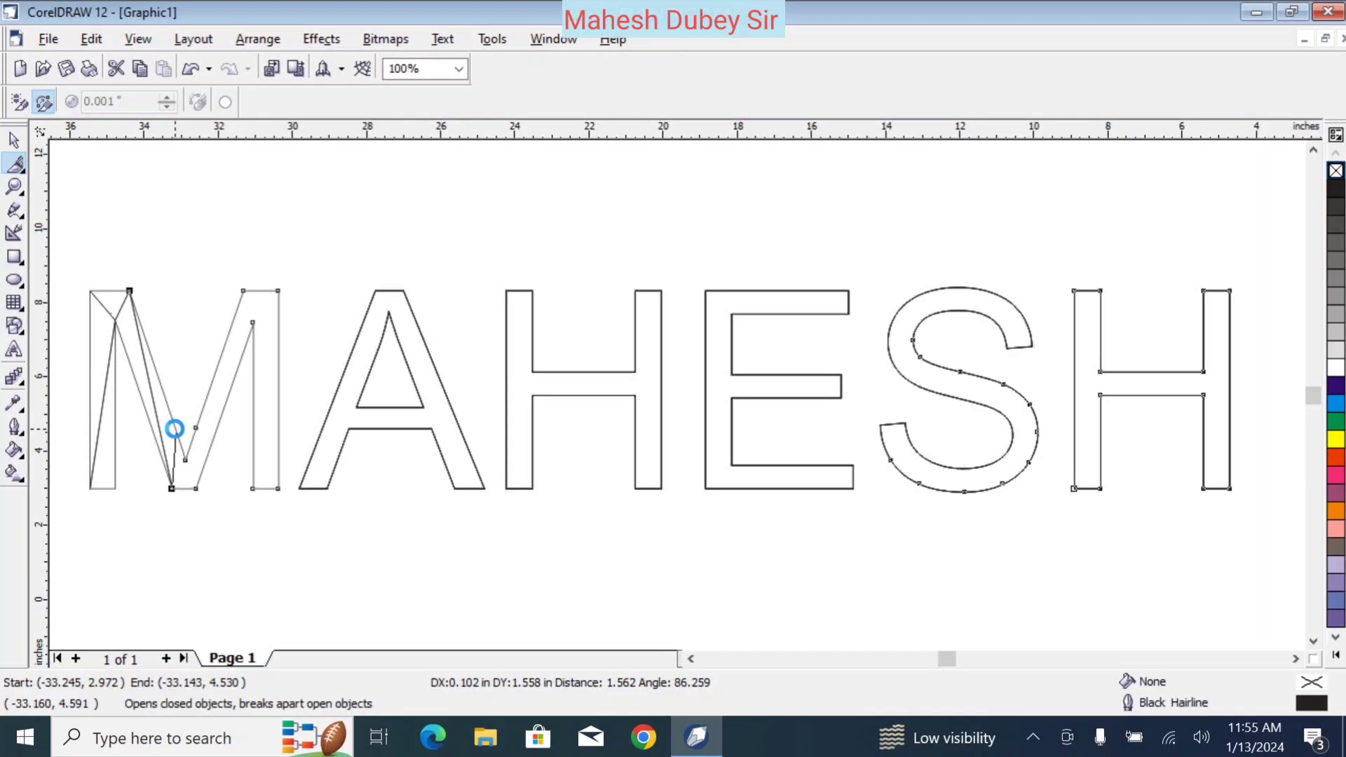
{"action": "left_click", "coordinate": [178, 417]}
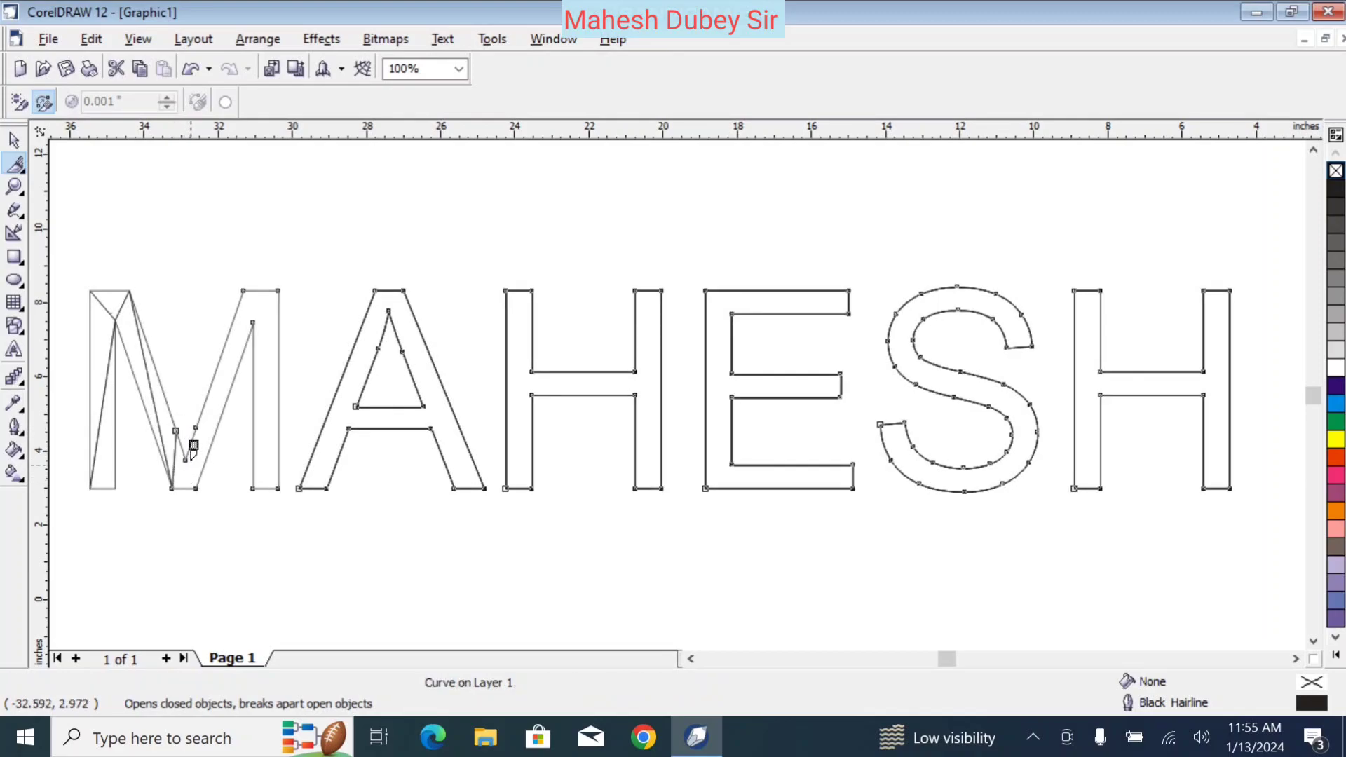
{"action": "left_click", "coordinate": [185, 458]}
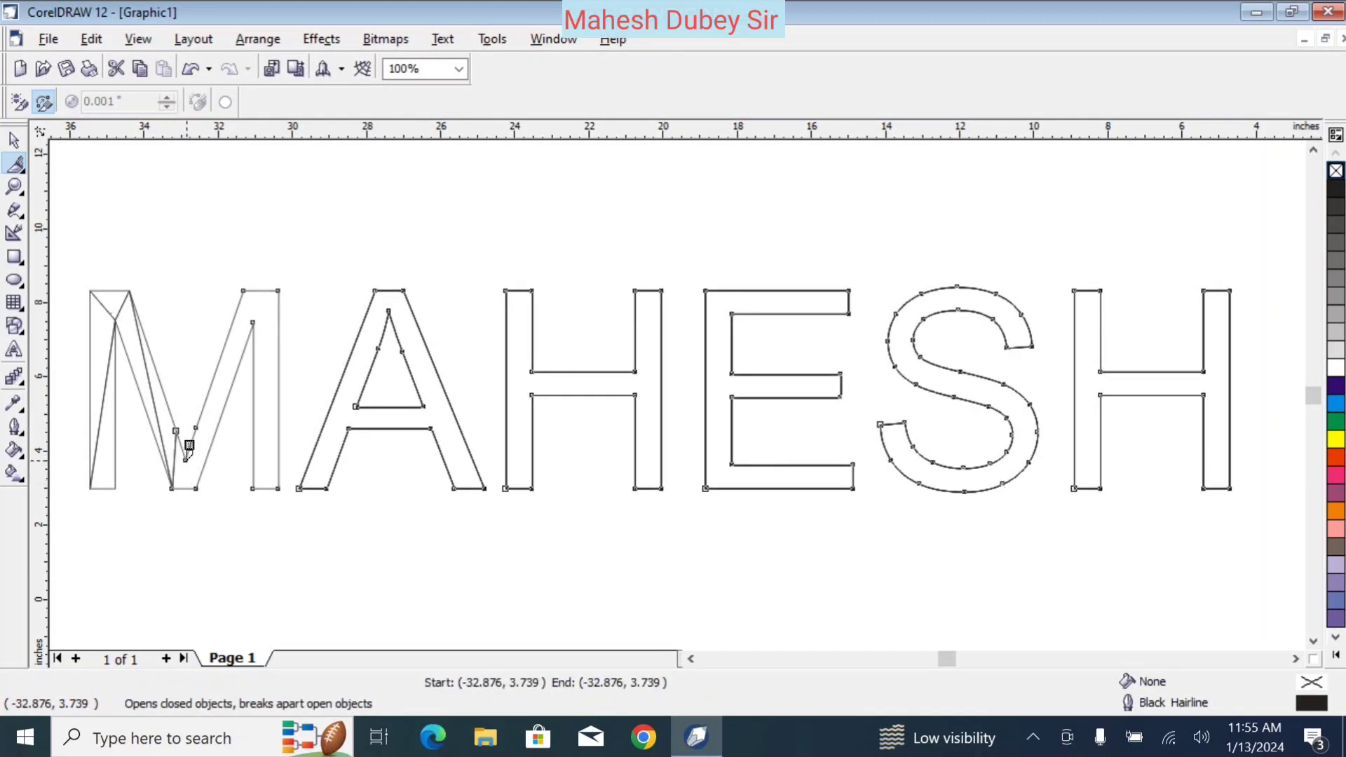
{"action": "left_click", "coordinate": [199, 488]}
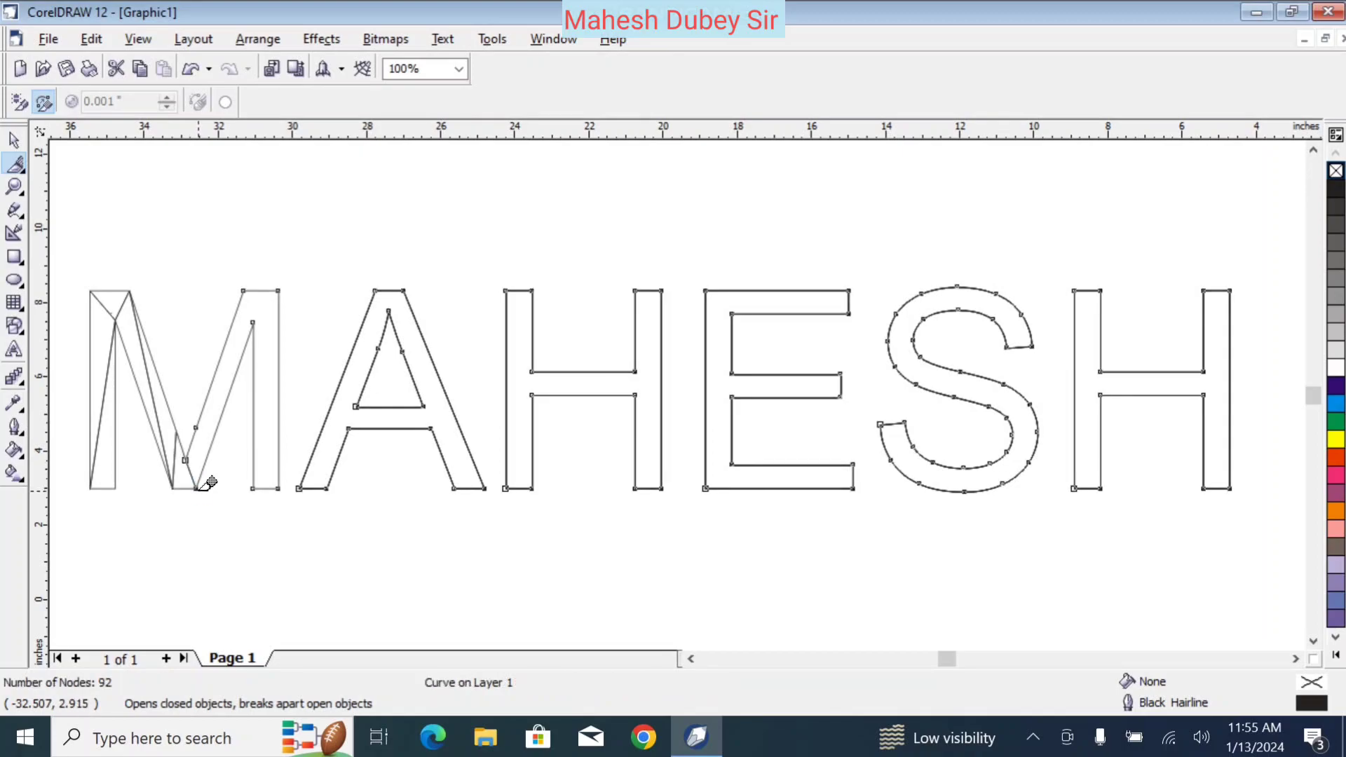
Step: Cut the M's right diagonal up to the right inner notch, and cut between that notch and both top corners of the right stem
{"action": "left_click", "coordinate": [197, 427]}
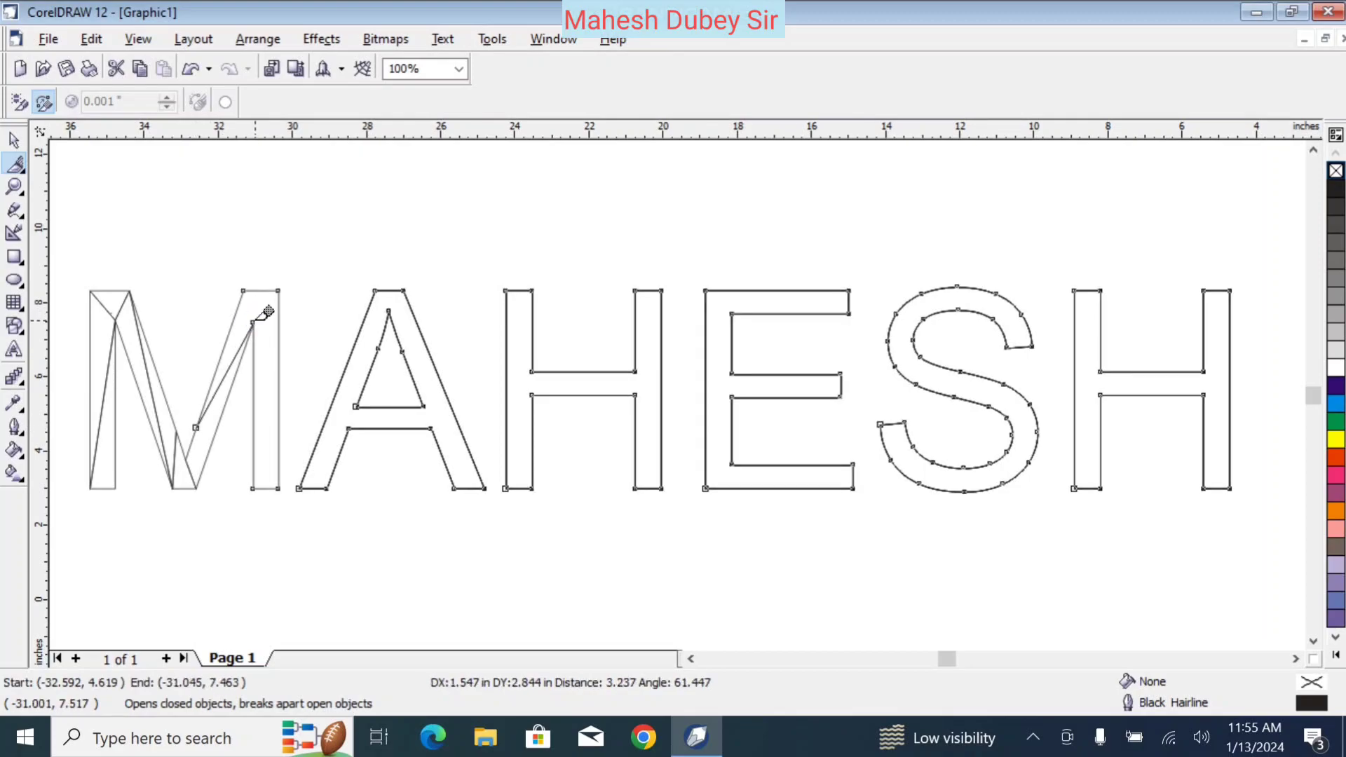
{"action": "left_click", "coordinate": [253, 322]}
{"action": "left_click", "coordinate": [244, 289]}
{"action": "left_click", "coordinate": [257, 324]}
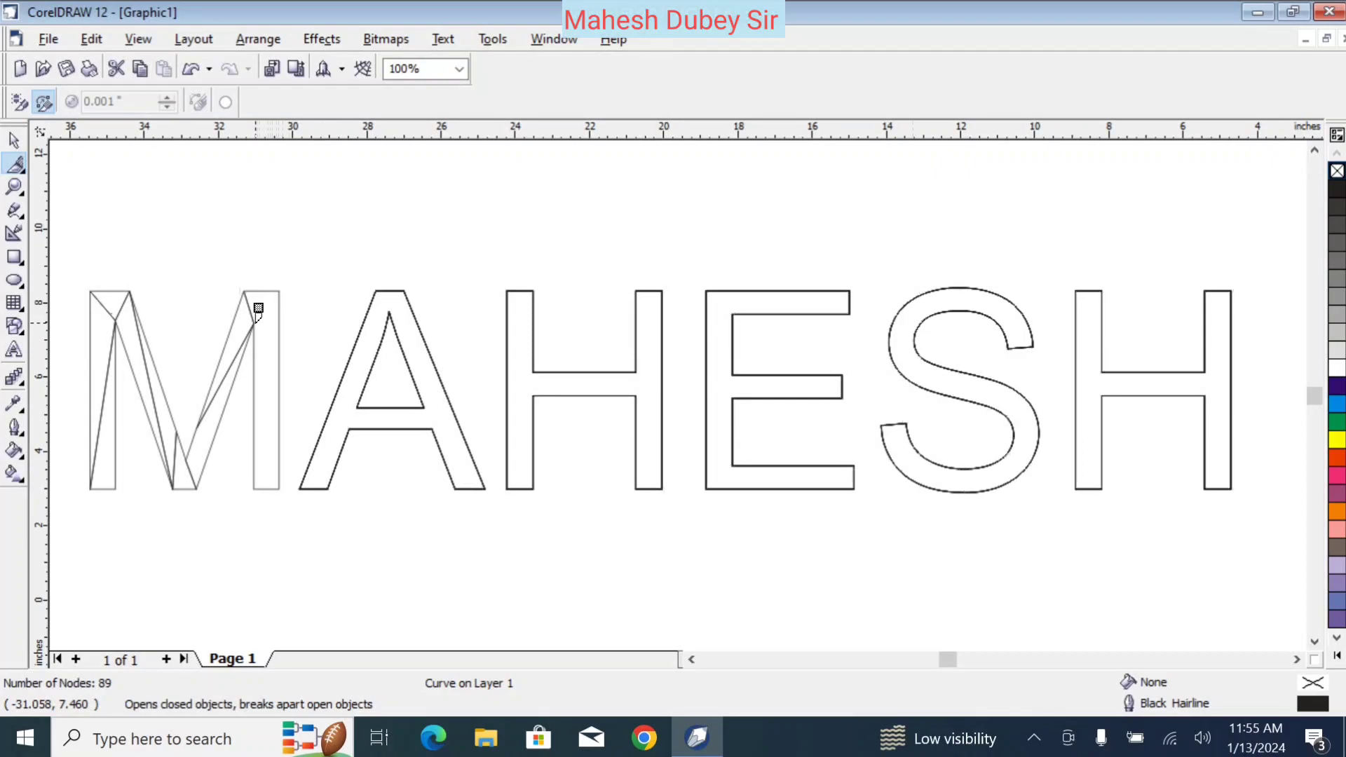
{"action": "left_click", "coordinate": [255, 320]}
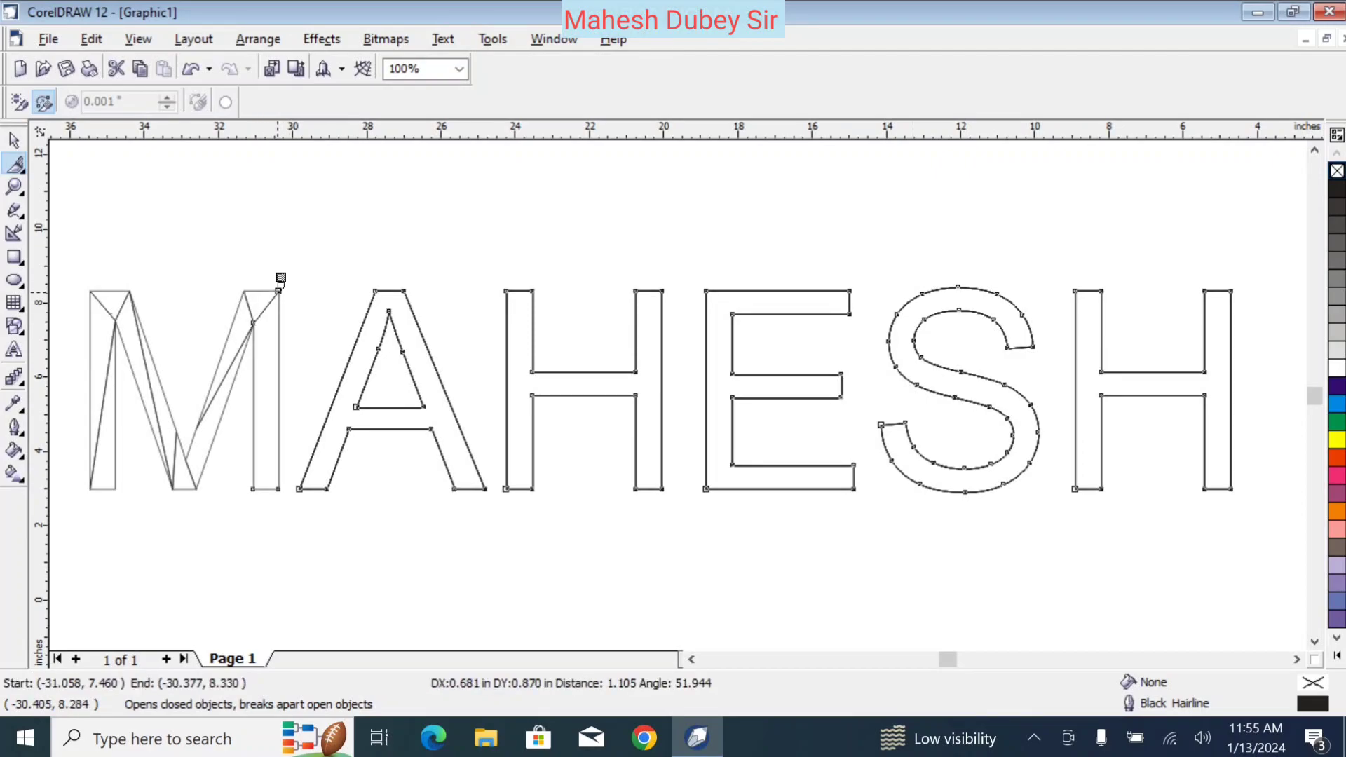
{"action": "left_click", "coordinate": [279, 290]}
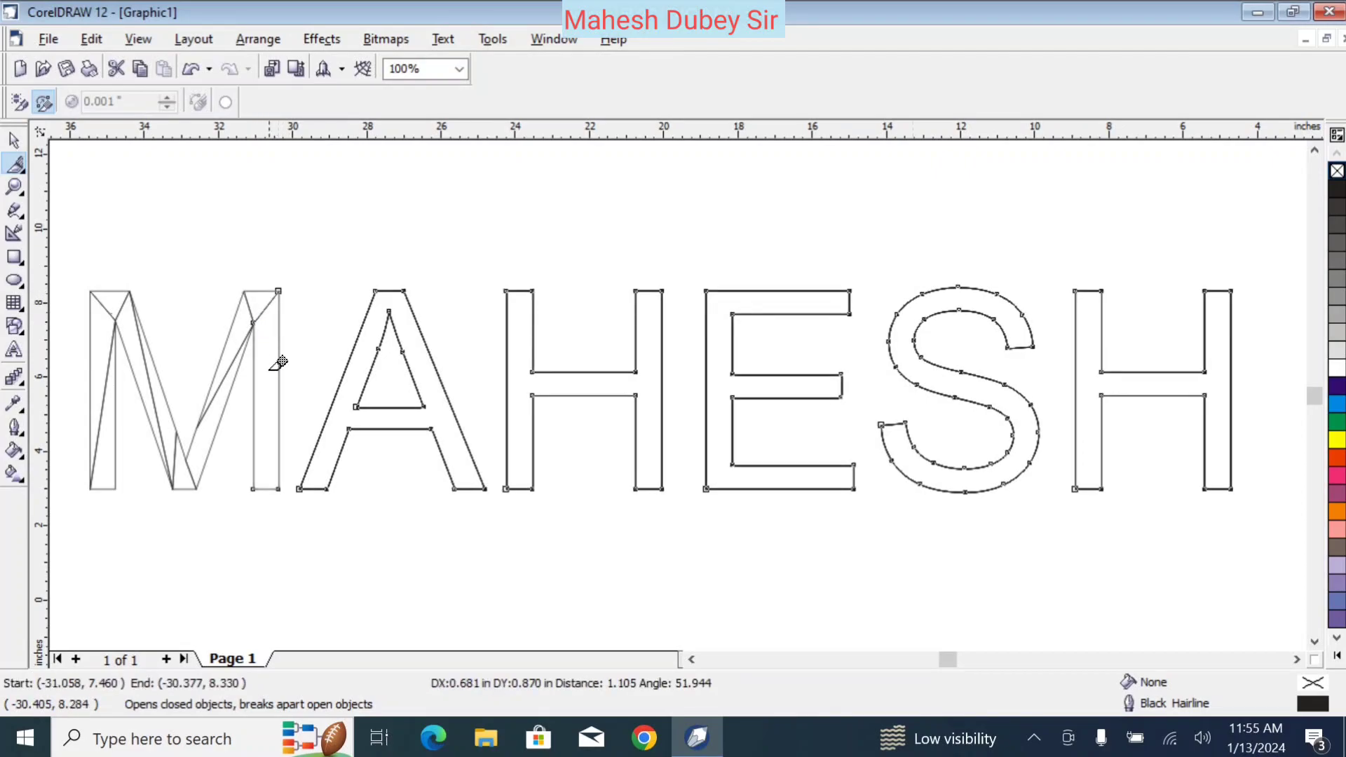
Step: Knife crossing diagonal cuts into the lower part of the M's right stem, forming an X between its two edges
{"action": "left_click", "coordinate": [254, 489]}
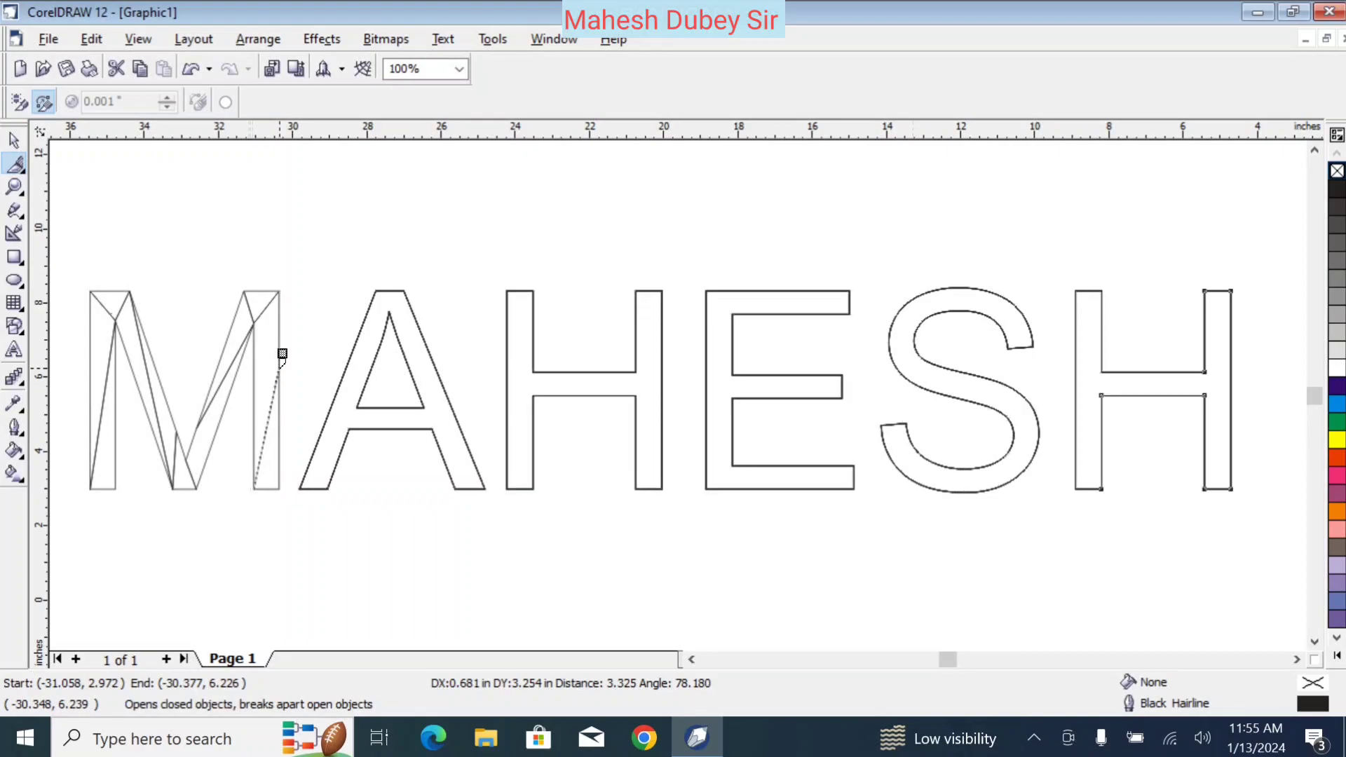
{"action": "left_click", "coordinate": [280, 363]}
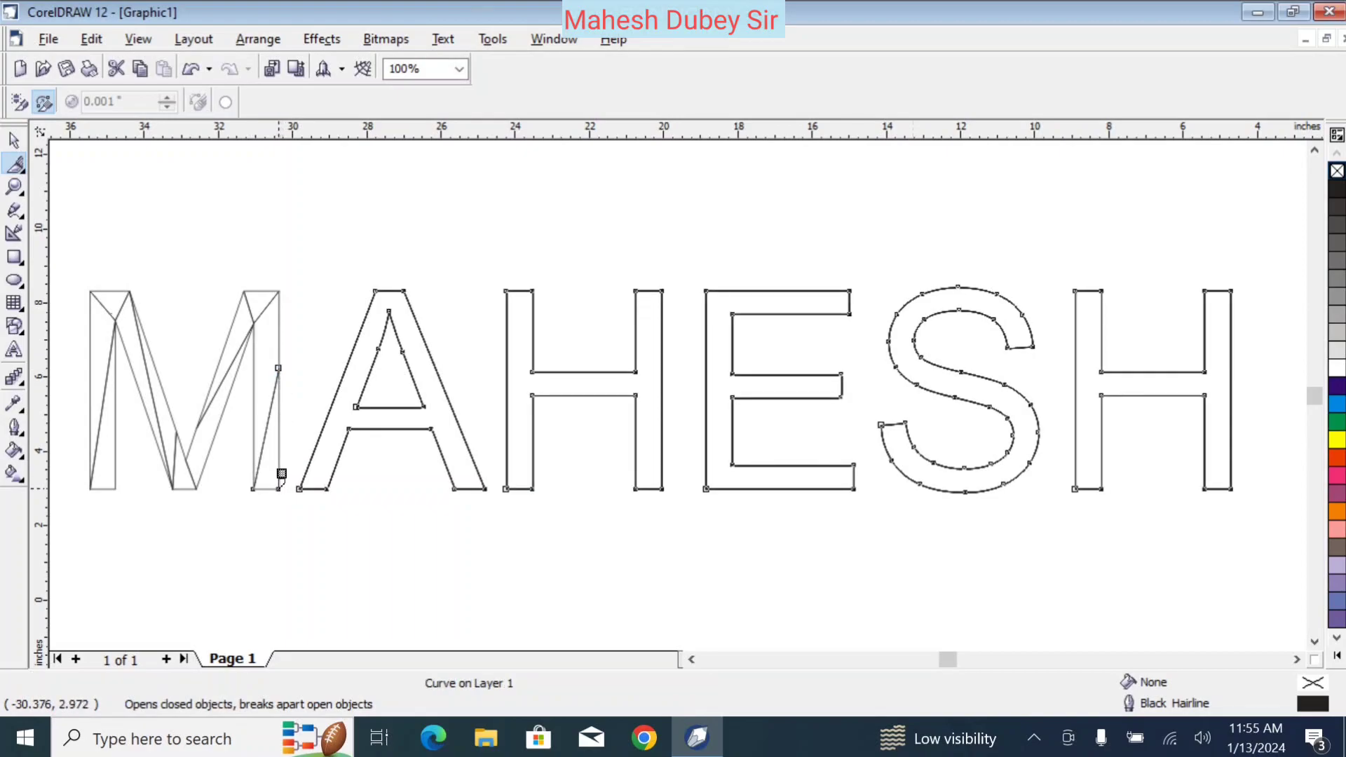
{"action": "left_click", "coordinate": [282, 475]}
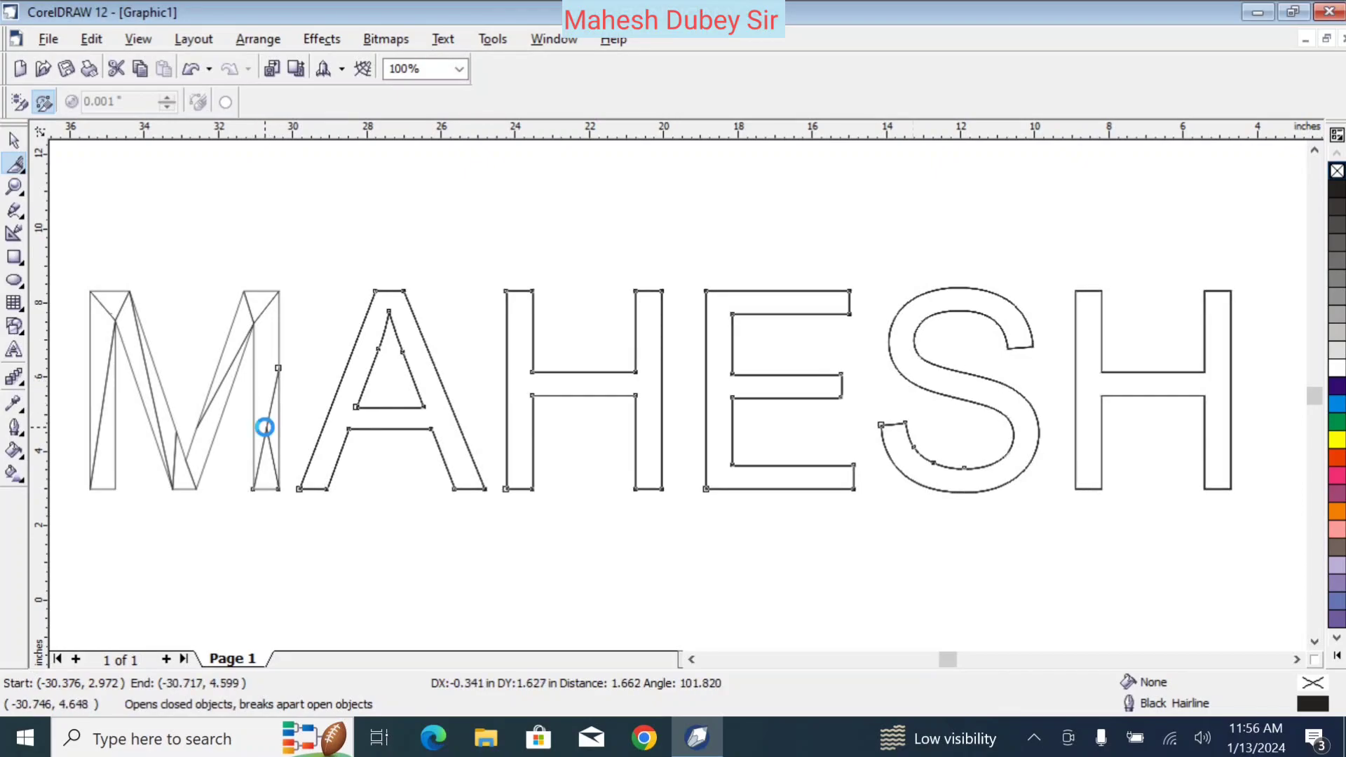
{"action": "left_click", "coordinate": [267, 419]}
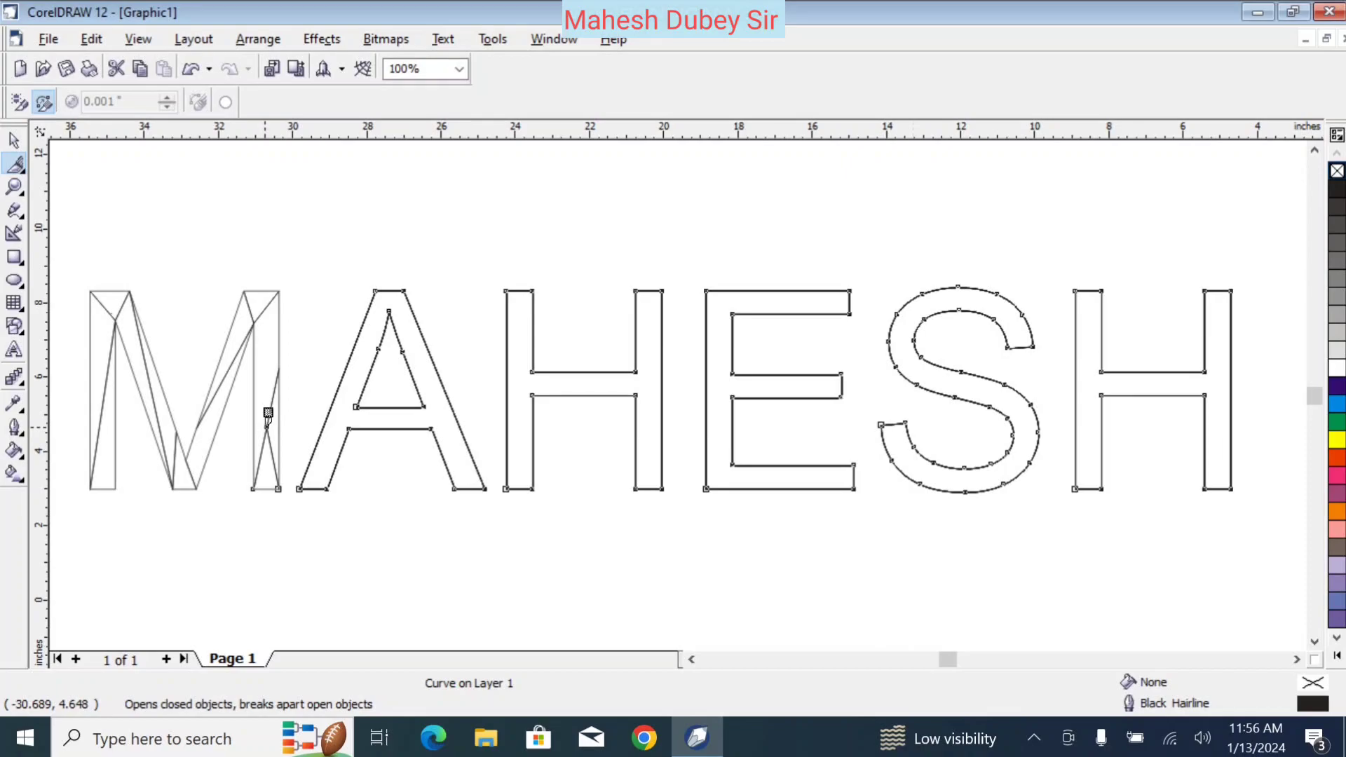
{"action": "left_click", "coordinate": [268, 420]}
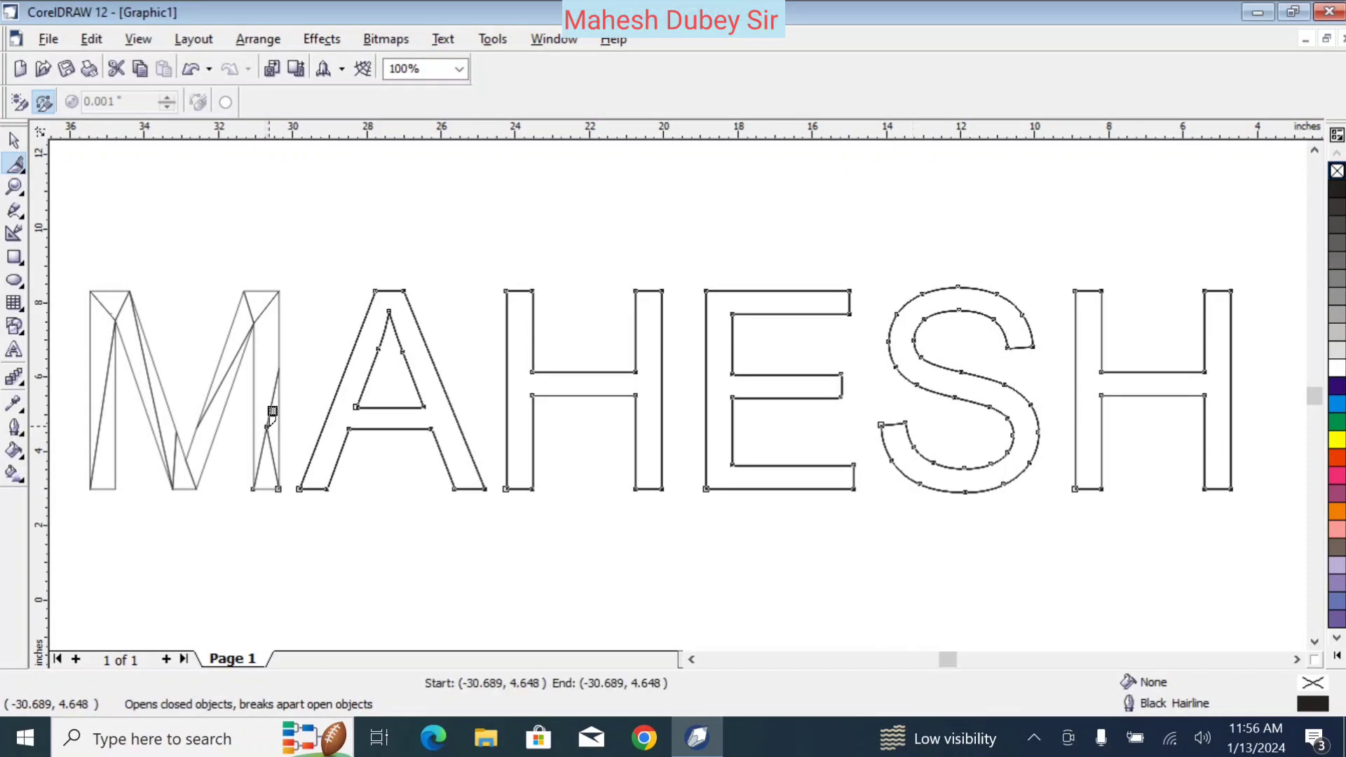
{"action": "left_click", "coordinate": [258, 354]}
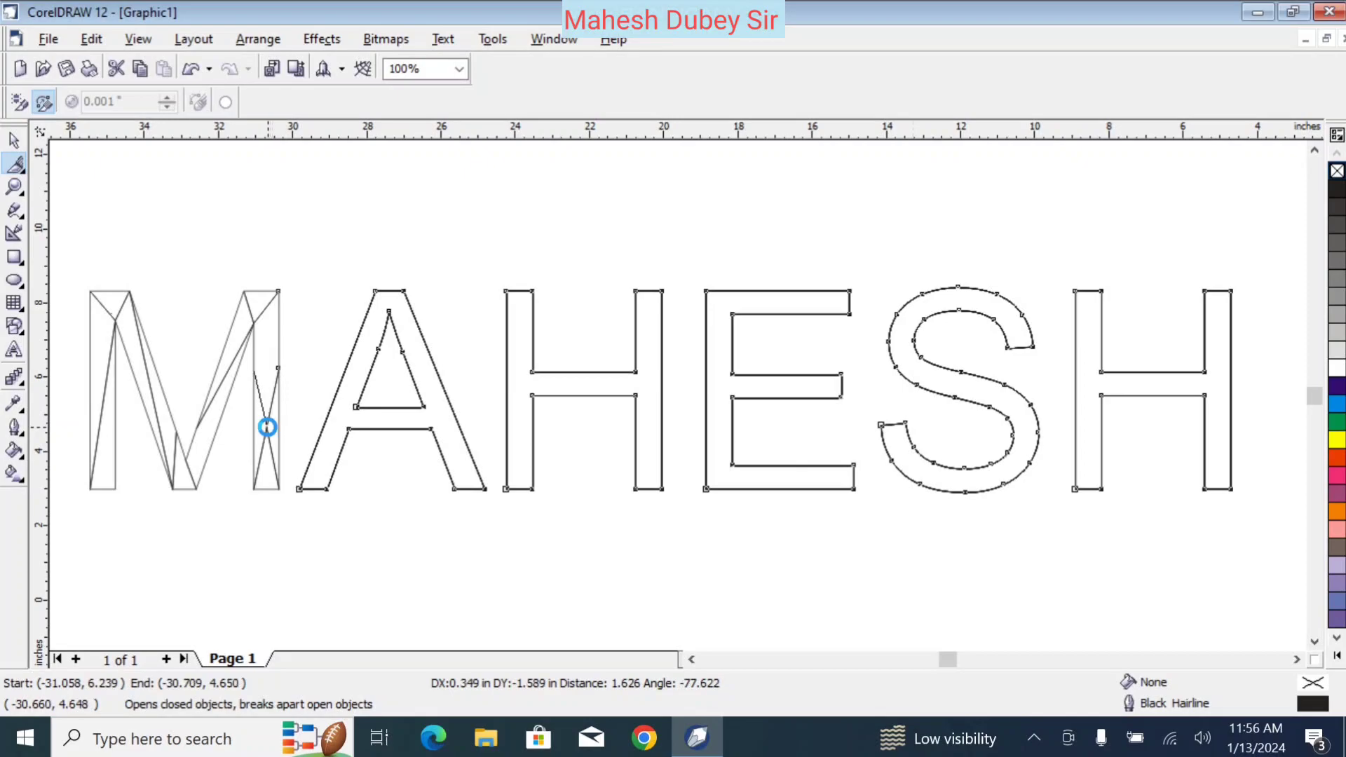
{"action": "left_click", "coordinate": [270, 417]}
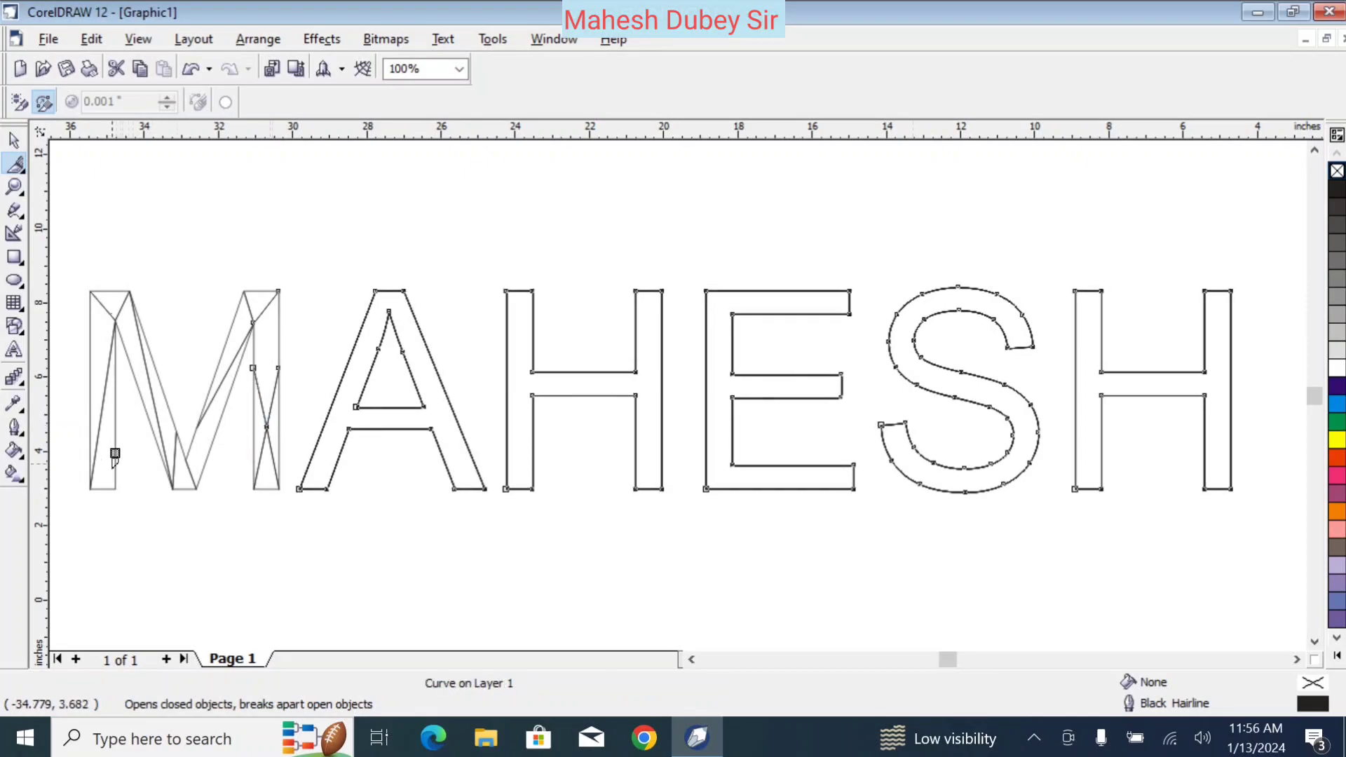
Step: Cut the M's left stem from its inner bottom corner across the existing diagonal to the outer edge
{"action": "left_click", "coordinate": [116, 485]}
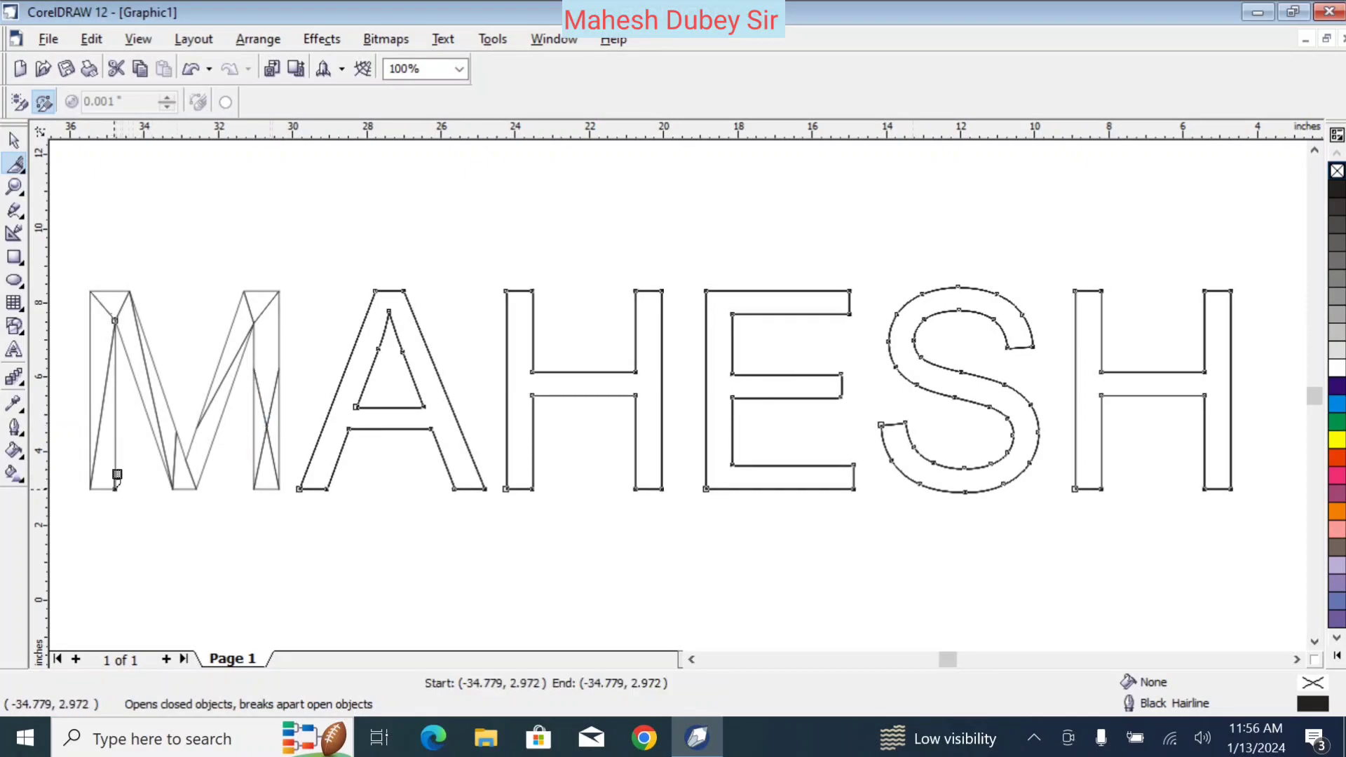
{"action": "left_click", "coordinate": [99, 418]}
{"action": "left_click", "coordinate": [101, 417]}
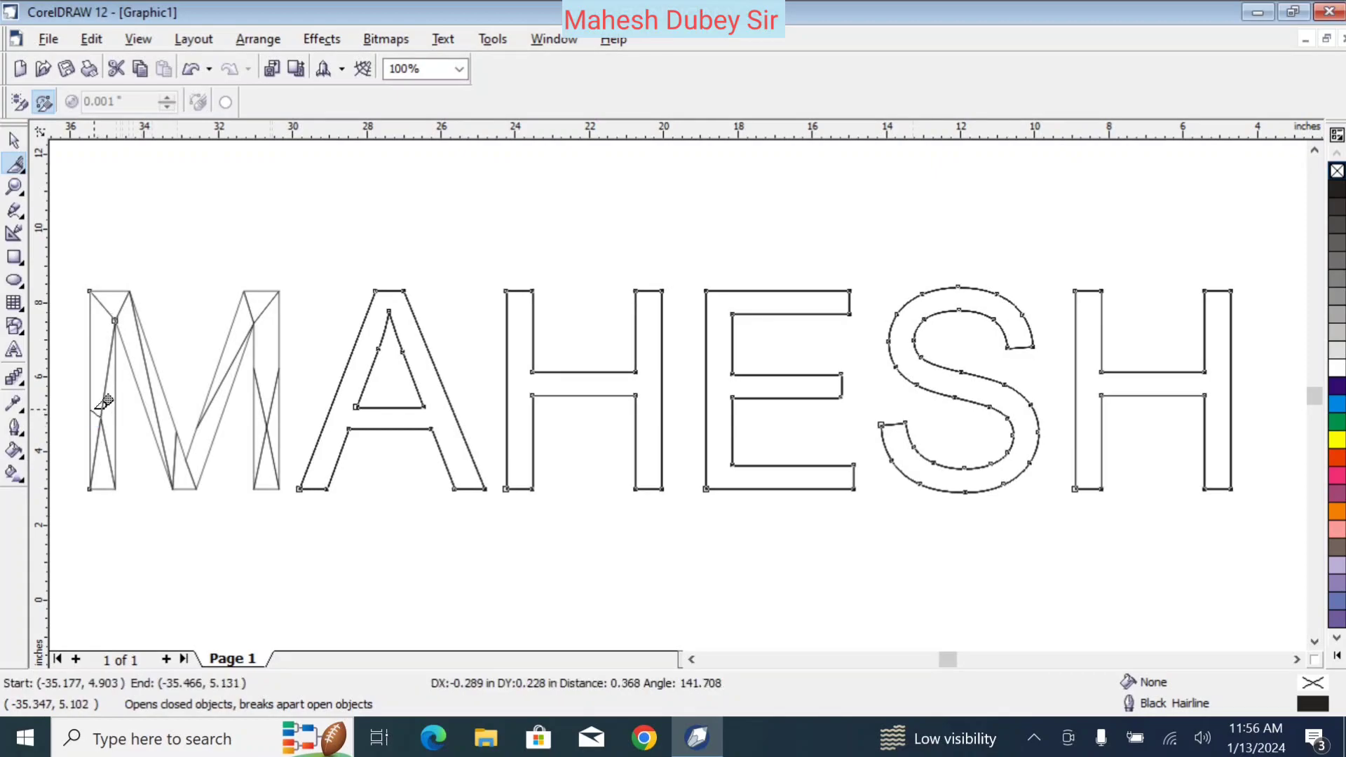
{"action": "left_click", "coordinate": [89, 363]}
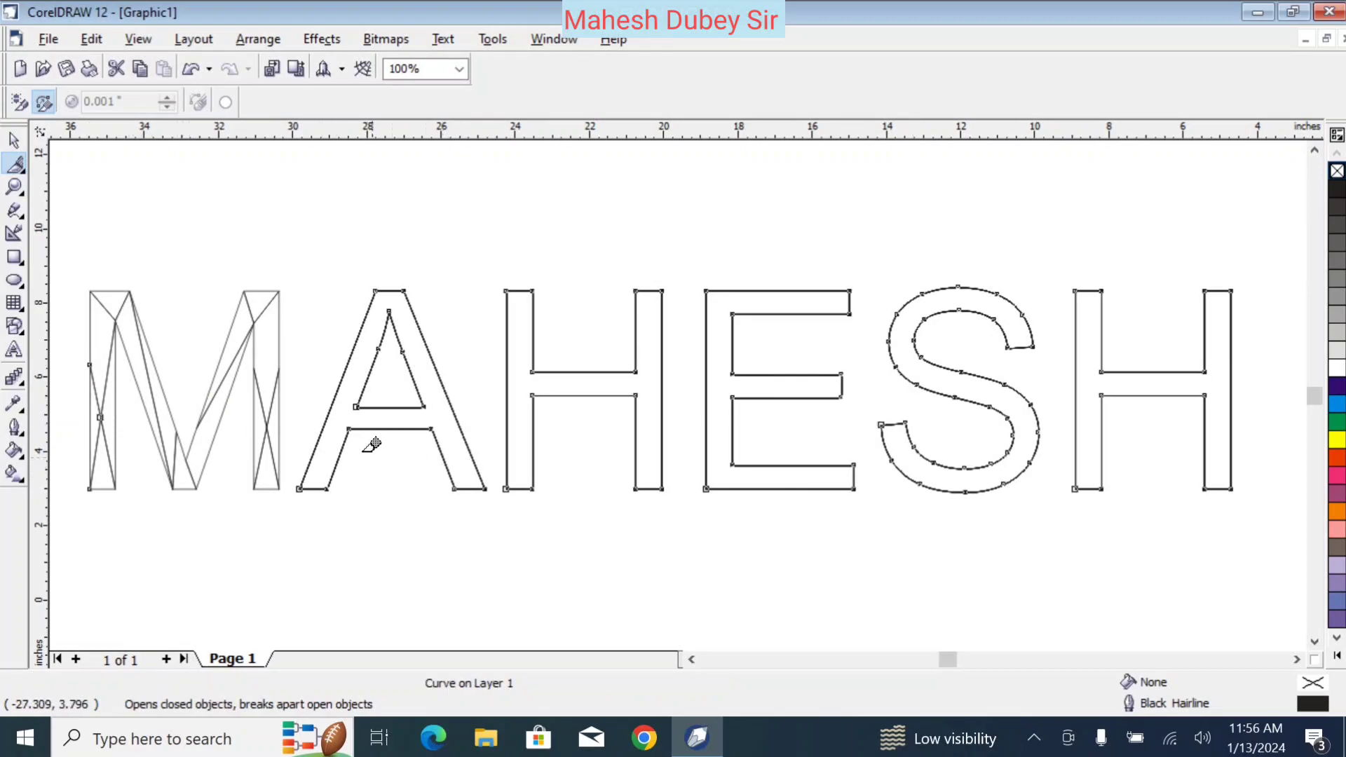
Step: Cut the A's left leg from its outer base corner to the crossbar notch, and from its inner base corner up to the outer edge
{"action": "left_click", "coordinate": [300, 486]}
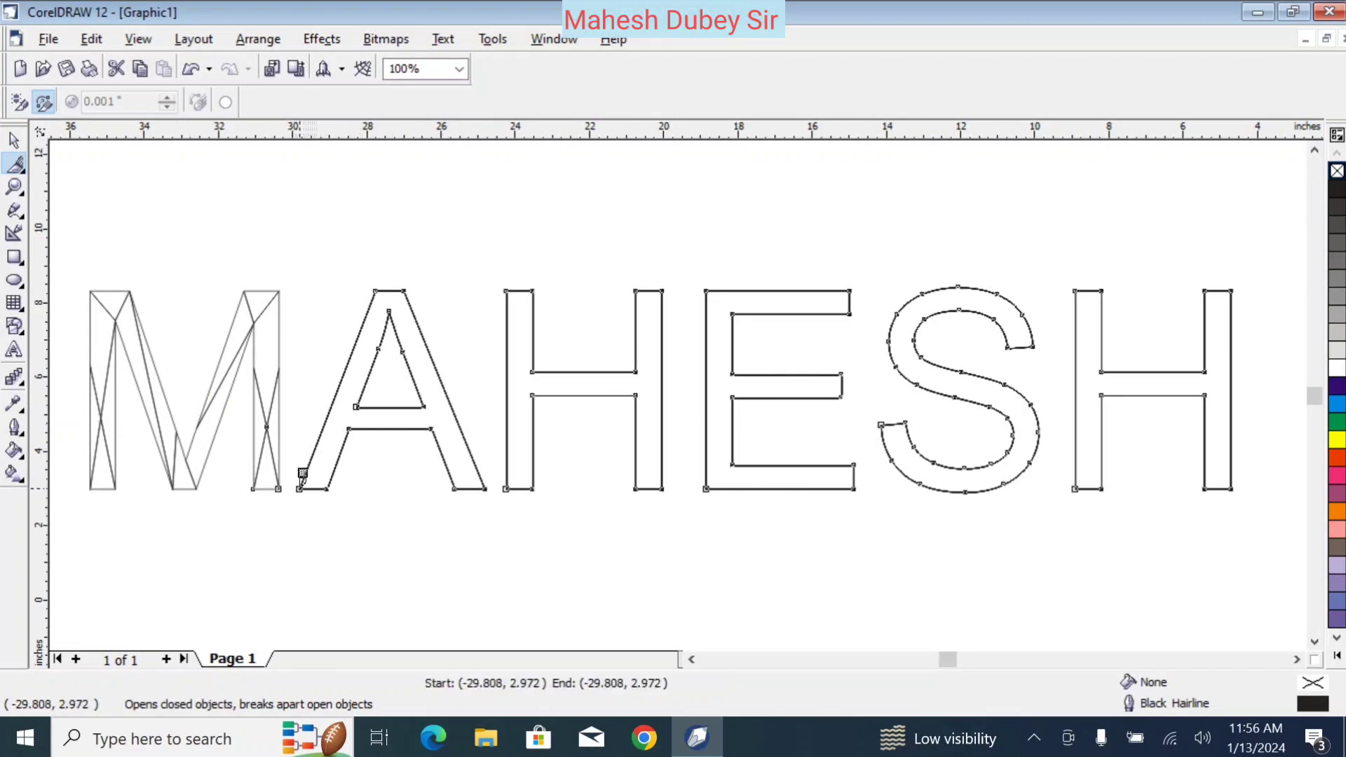
{"action": "left_click", "coordinate": [354, 411]}
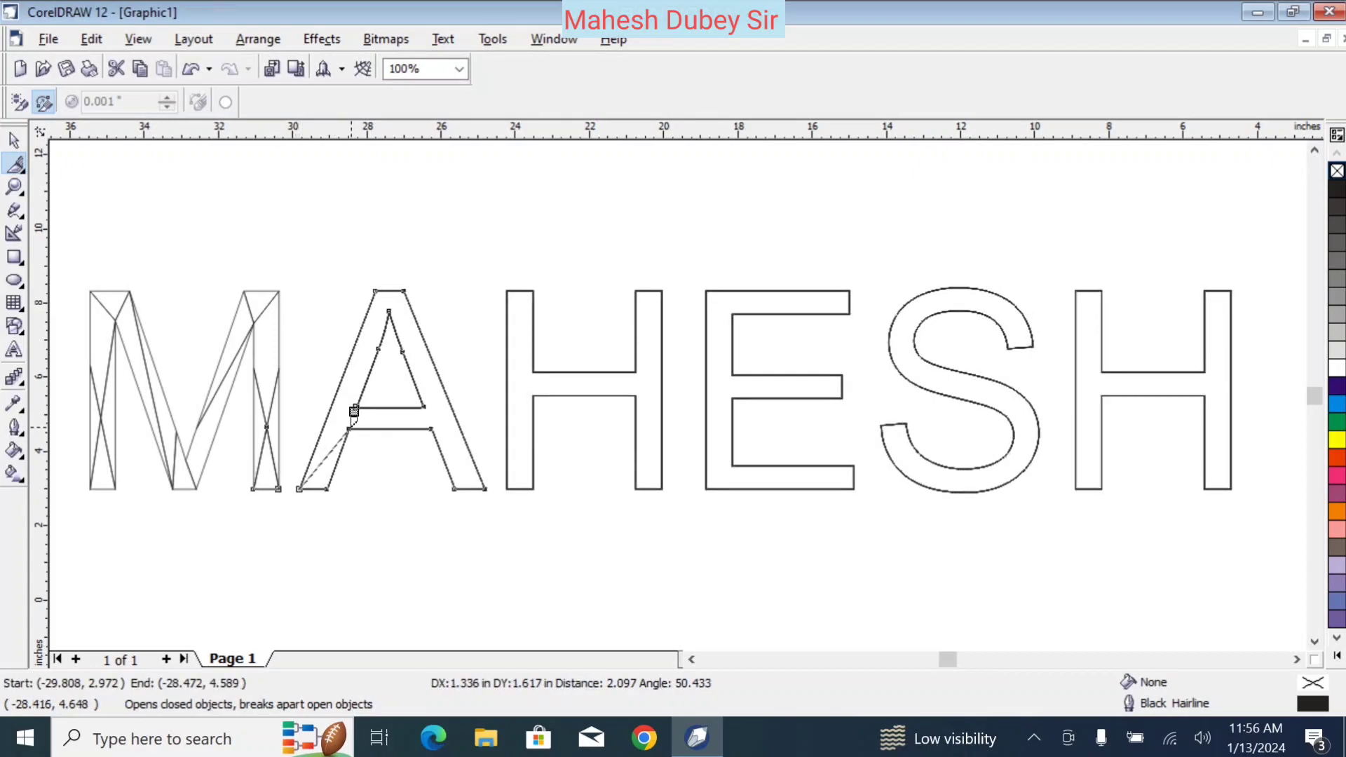
{"action": "left_click", "coordinate": [328, 483]}
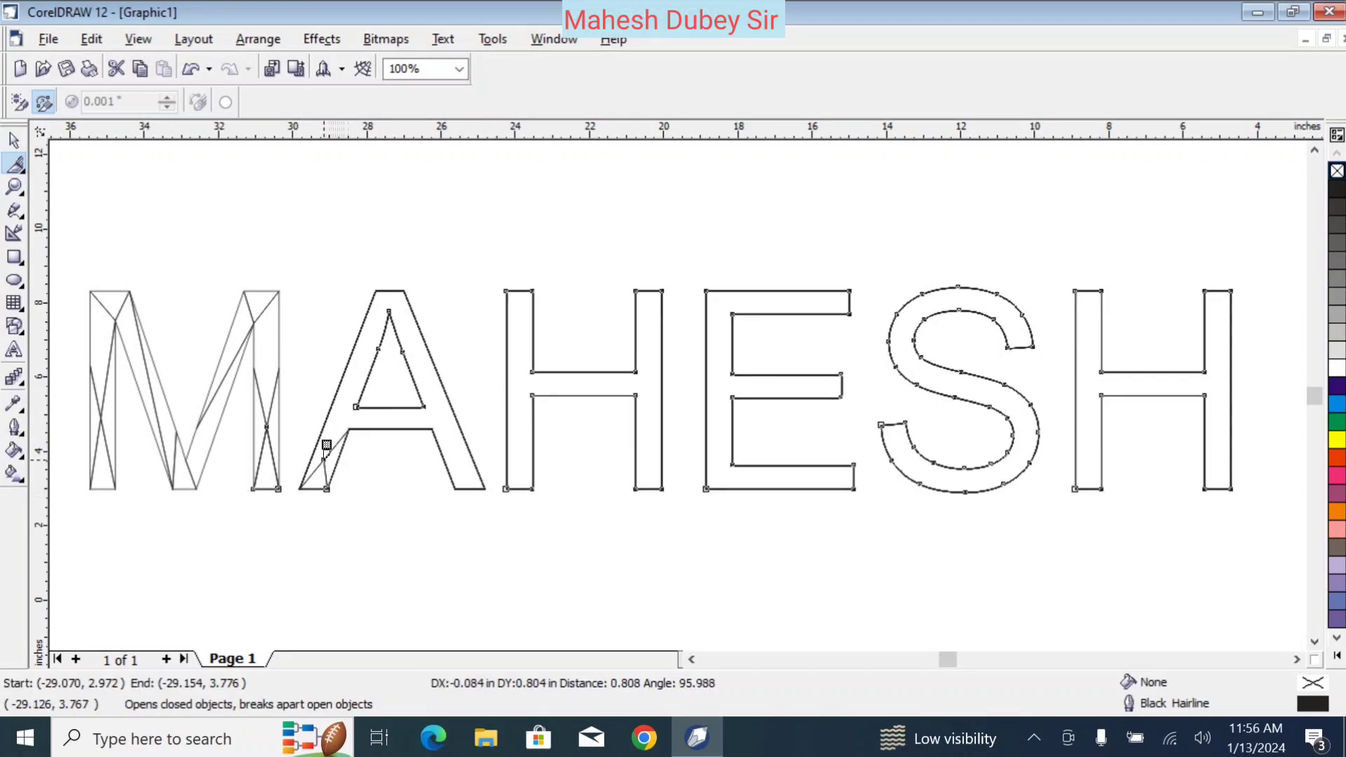
{"action": "left_click", "coordinate": [326, 445]}
{"action": "left_click", "coordinate": [326, 445]}
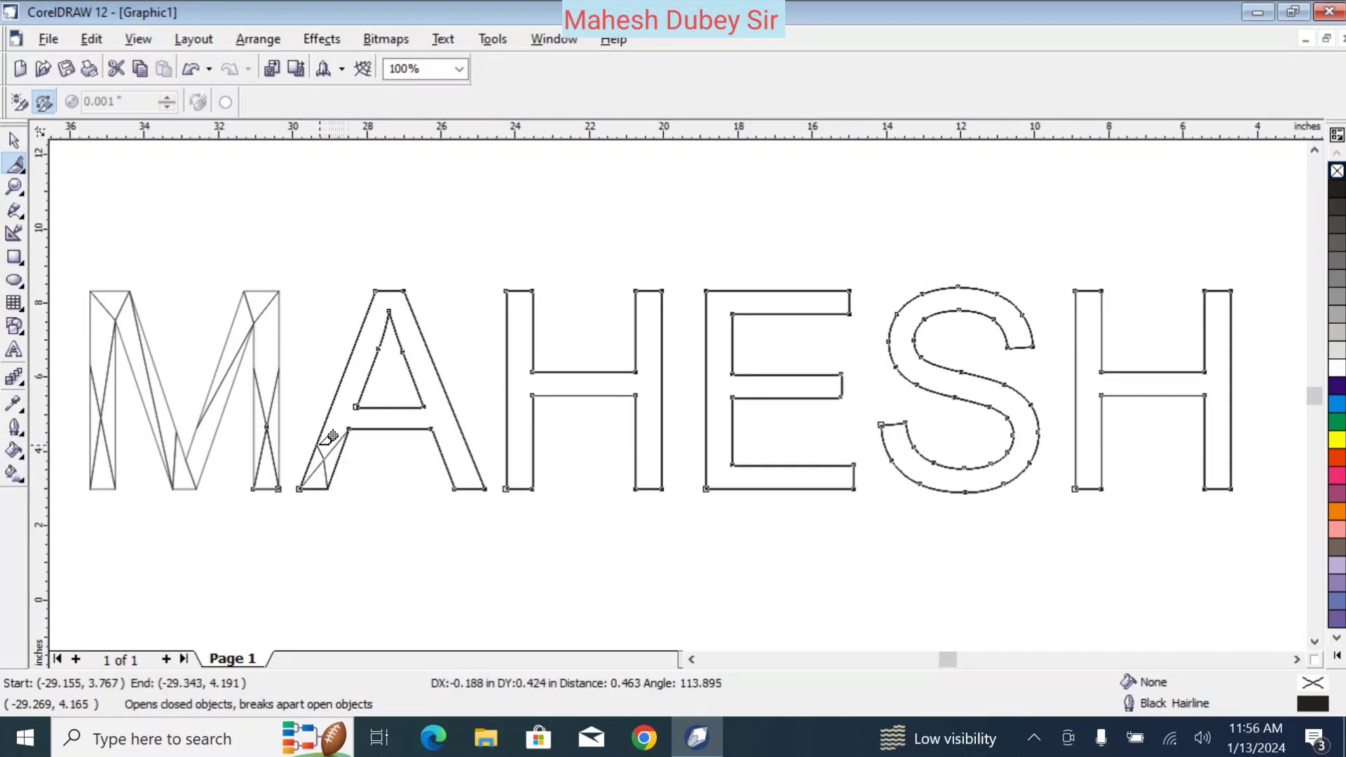
{"action": "left_click", "coordinate": [327, 411]}
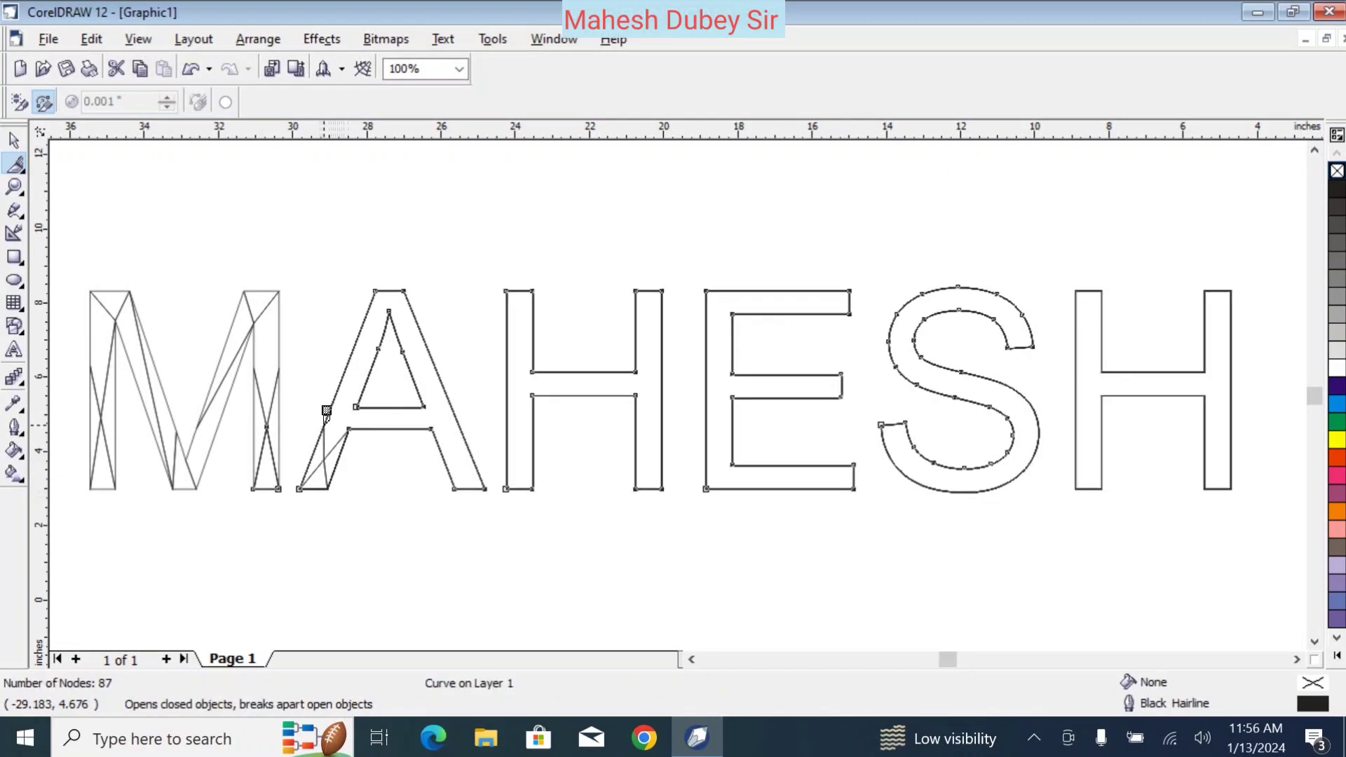
Step: Slice the A's inner triangle with the Knife from its lower-left corner to the node on its right edge
{"action": "left_click", "coordinate": [22, 162]}
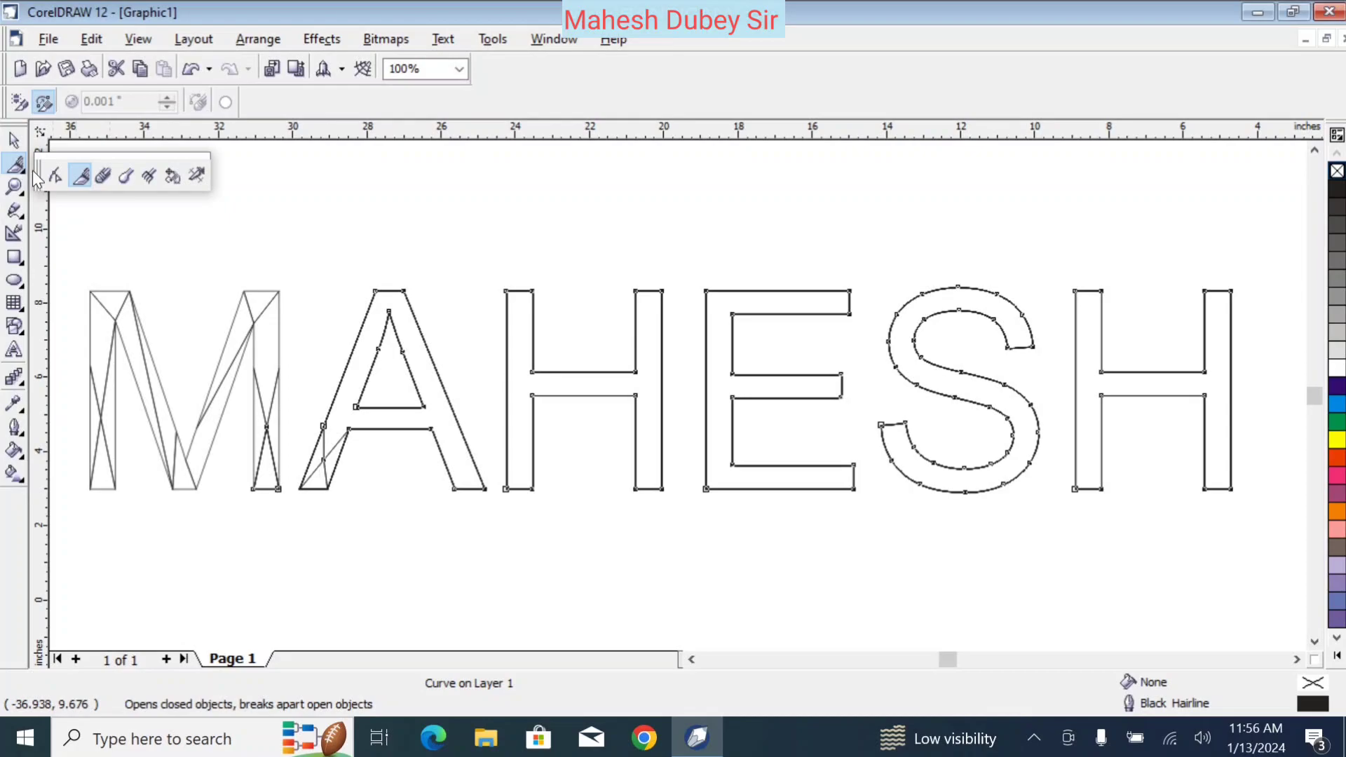
{"action": "left_click", "coordinate": [80, 177]}
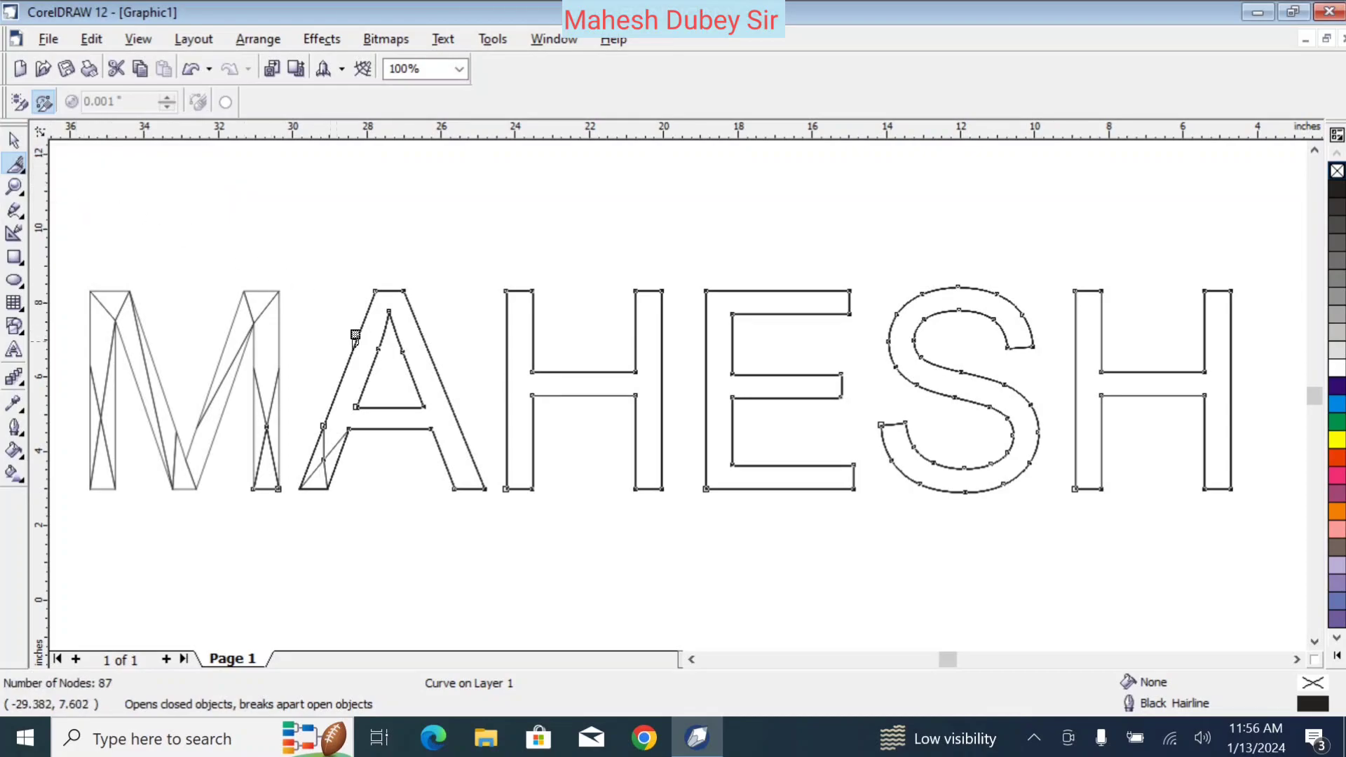
{"action": "left_click", "coordinate": [357, 404]}
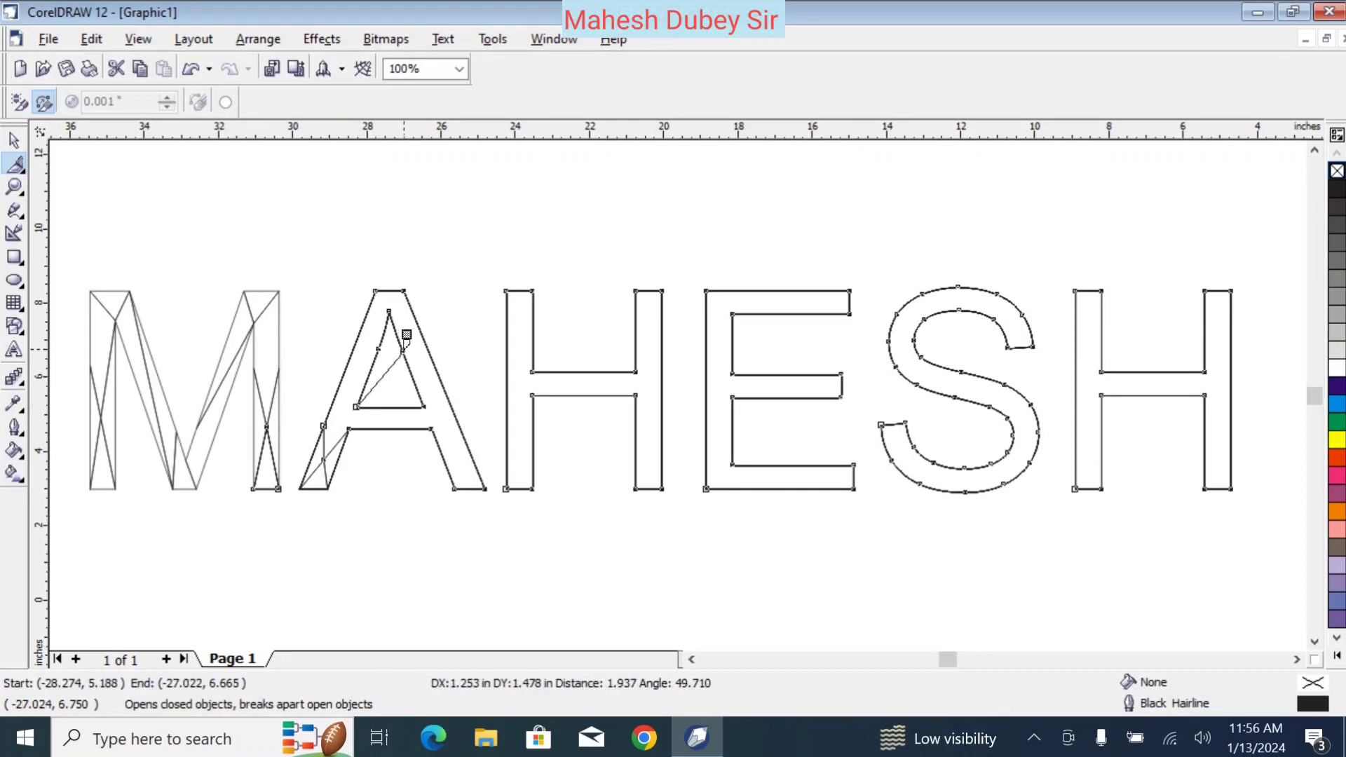
{"action": "left_click", "coordinate": [407, 334]}
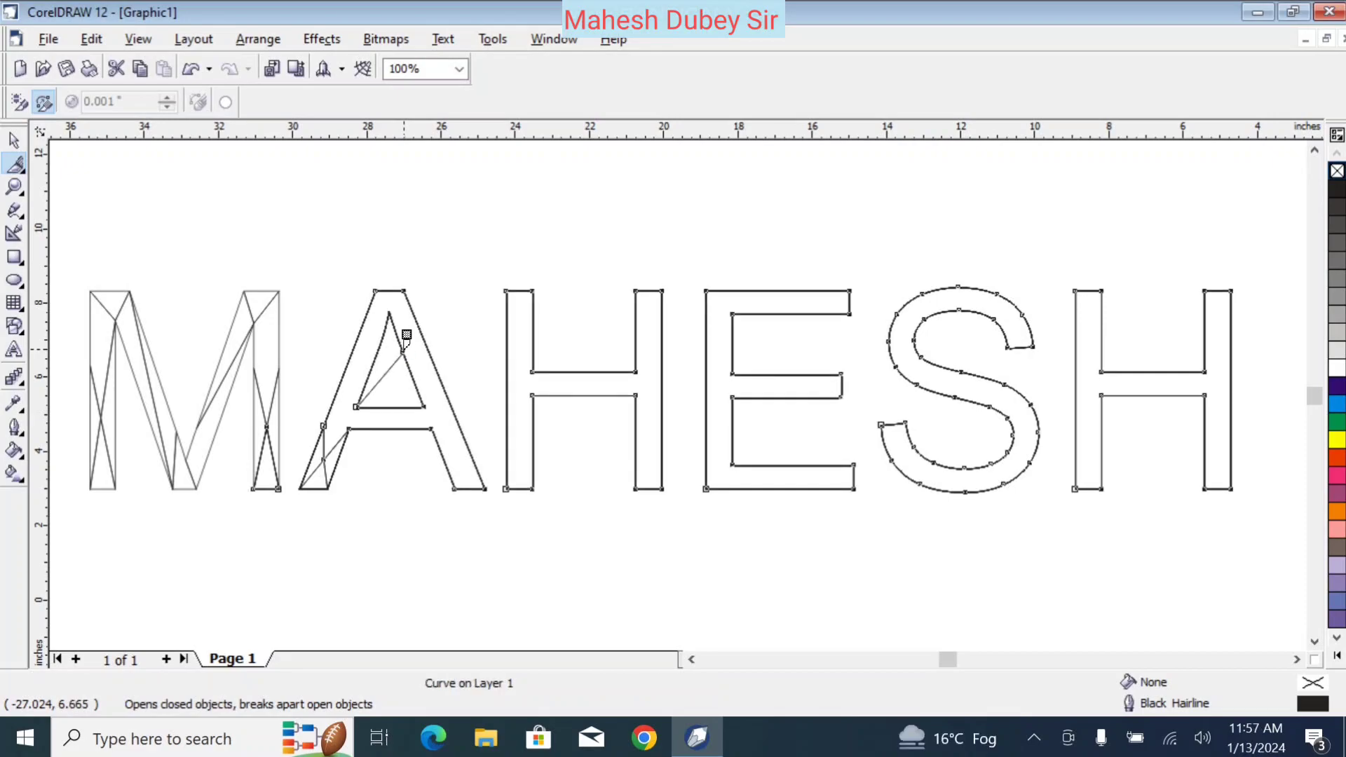
Step: Try to cut the A between its top corner and the inner triangle's apex, and from the inner triangle across the right leg
{"action": "left_click", "coordinate": [378, 274]}
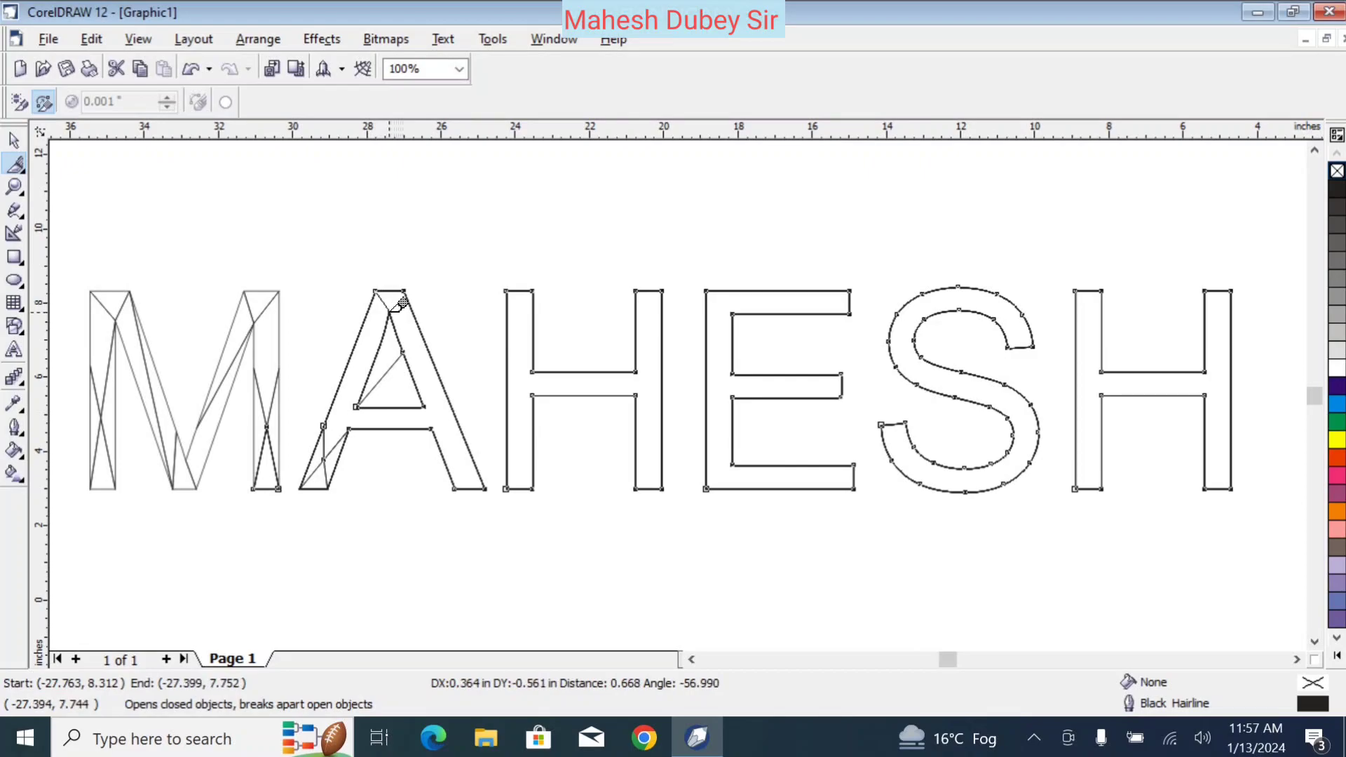
{"action": "left_click", "coordinate": [390, 312]}
{"action": "left_click", "coordinate": [392, 300]}
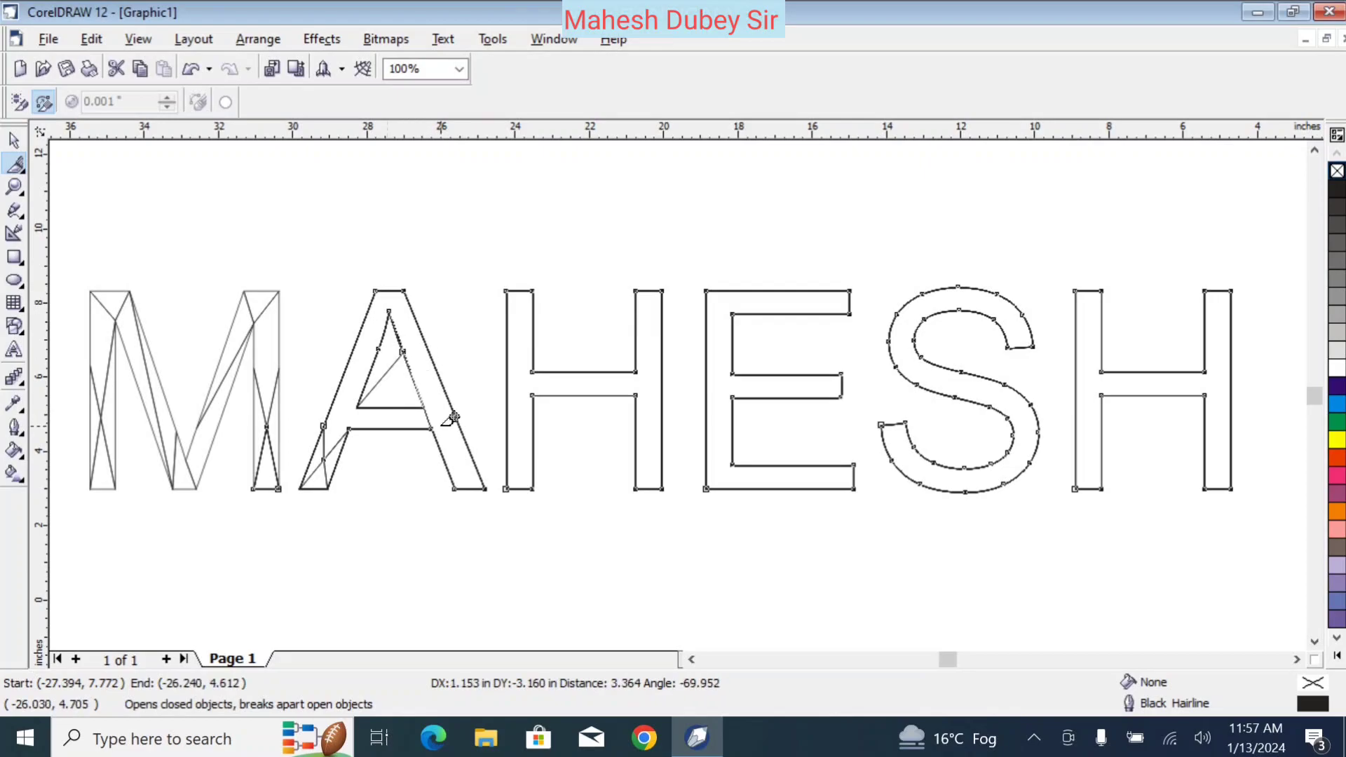
{"action": "key", "text": "Escape"}
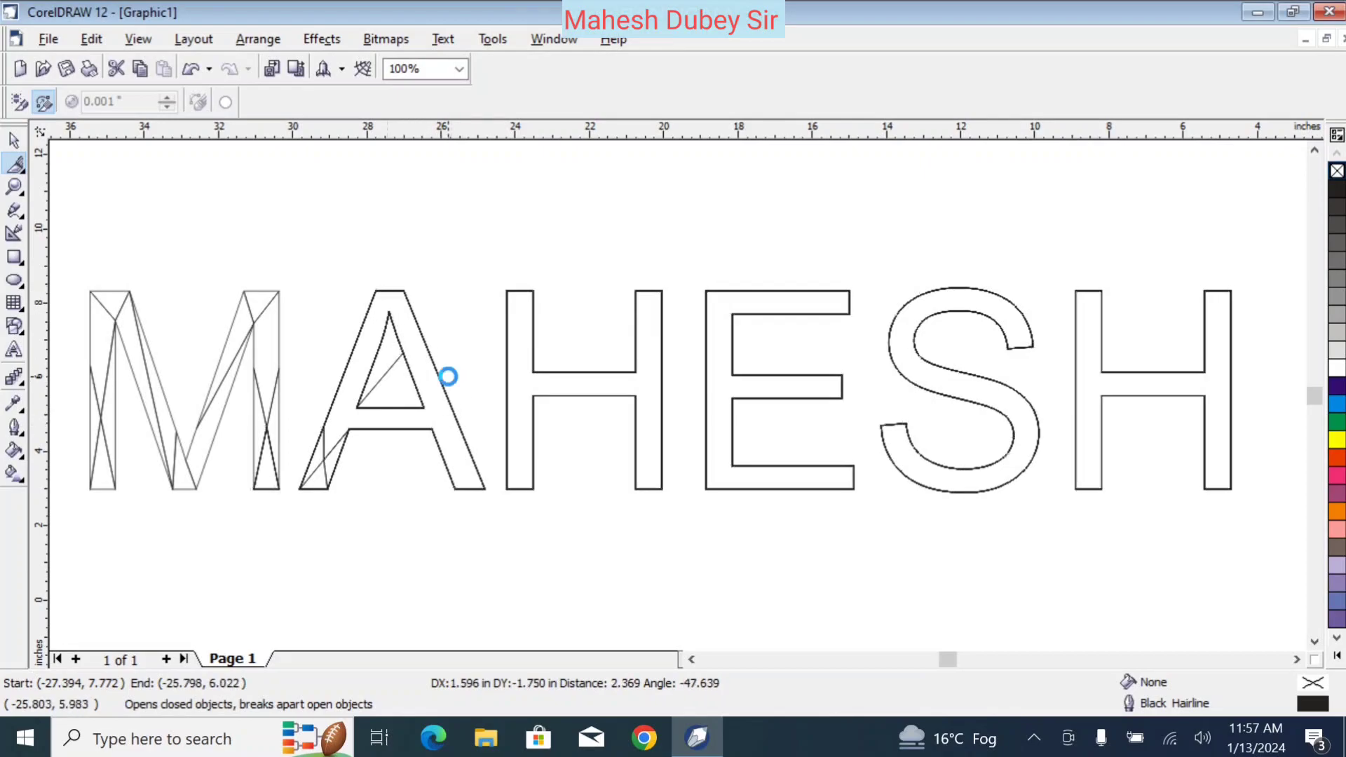
{"action": "left_click", "coordinate": [428, 393]}
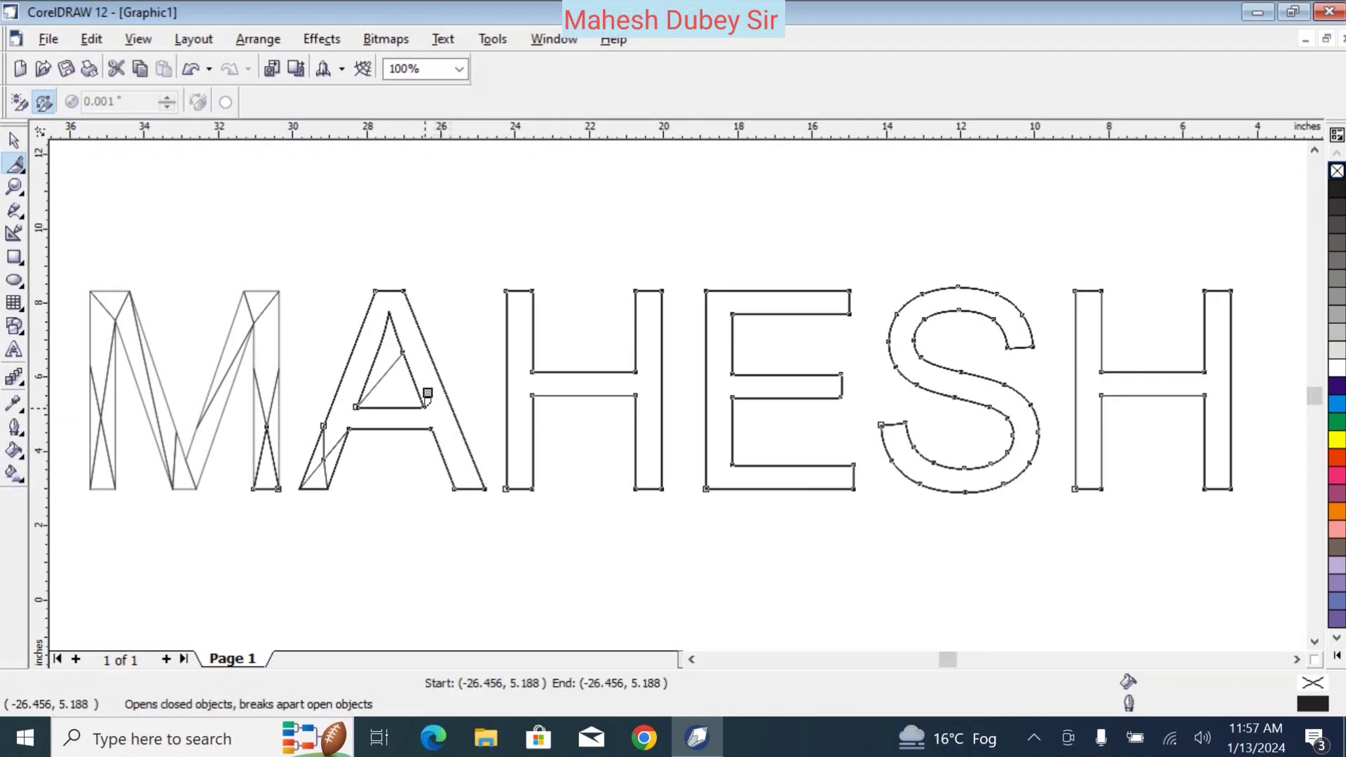
{"action": "left_click", "coordinate": [454, 412]}
Step: Cut the A's right leg from its inner base corner up to the outer edge, and diagonally from the outer base corner to the crossbar notch
{"action": "left_click", "coordinate": [459, 476]}
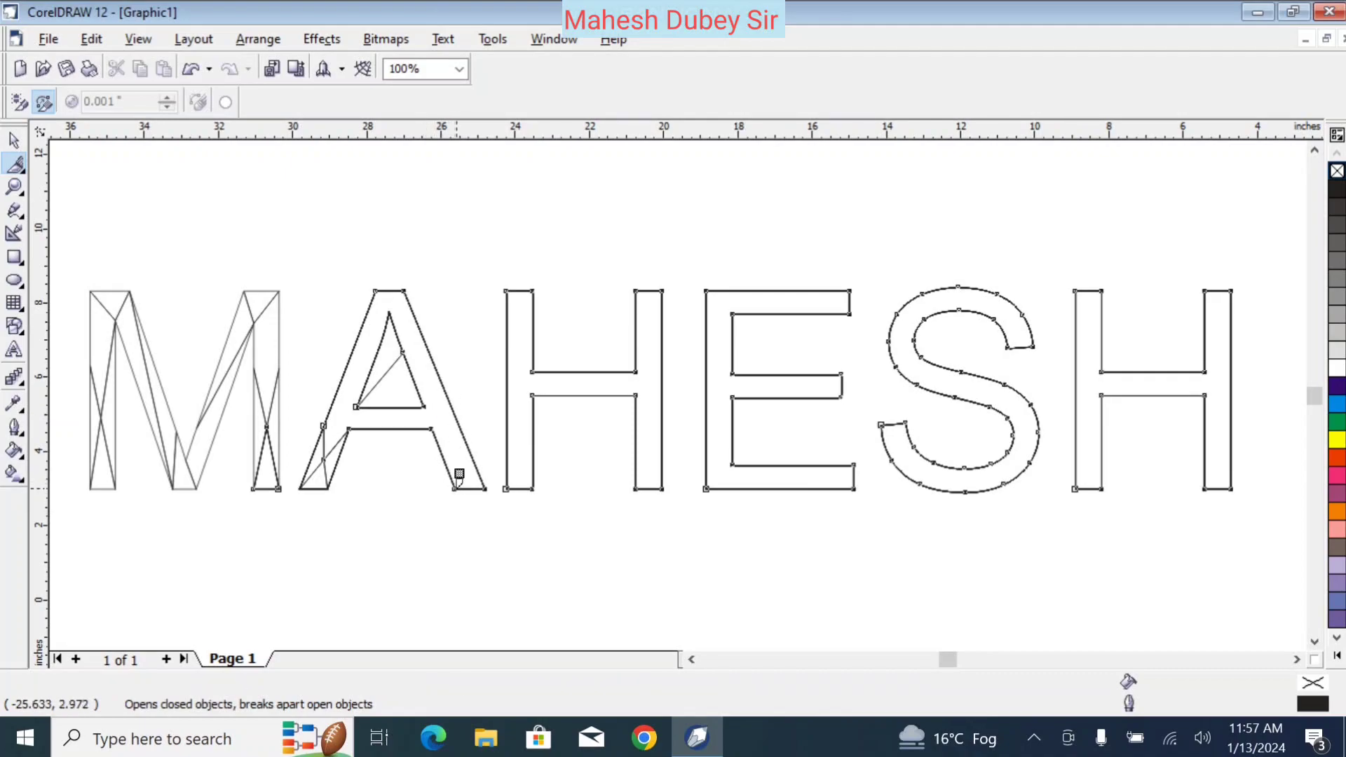
{"action": "left_click", "coordinate": [463, 430]}
{"action": "key", "text": "ctrl+z"}
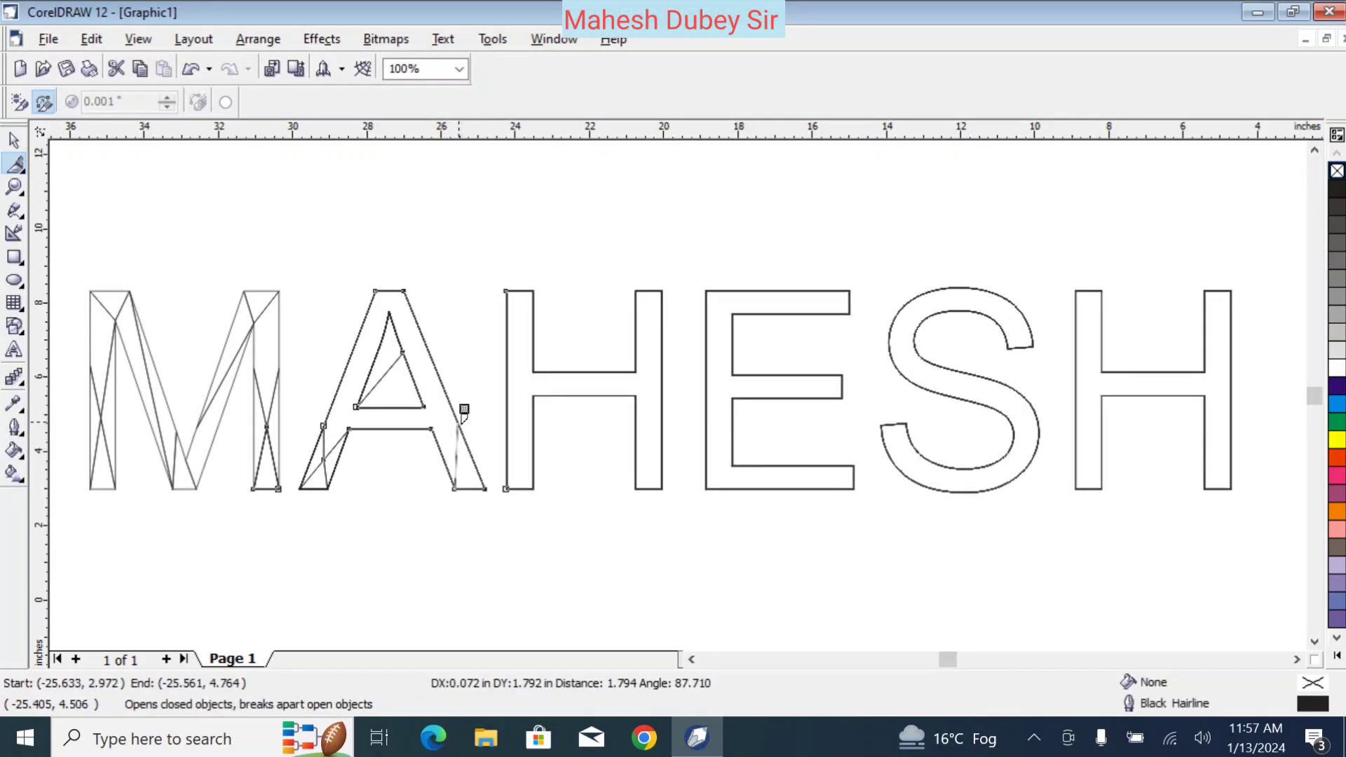
{"action": "left_click", "coordinate": [485, 489]}
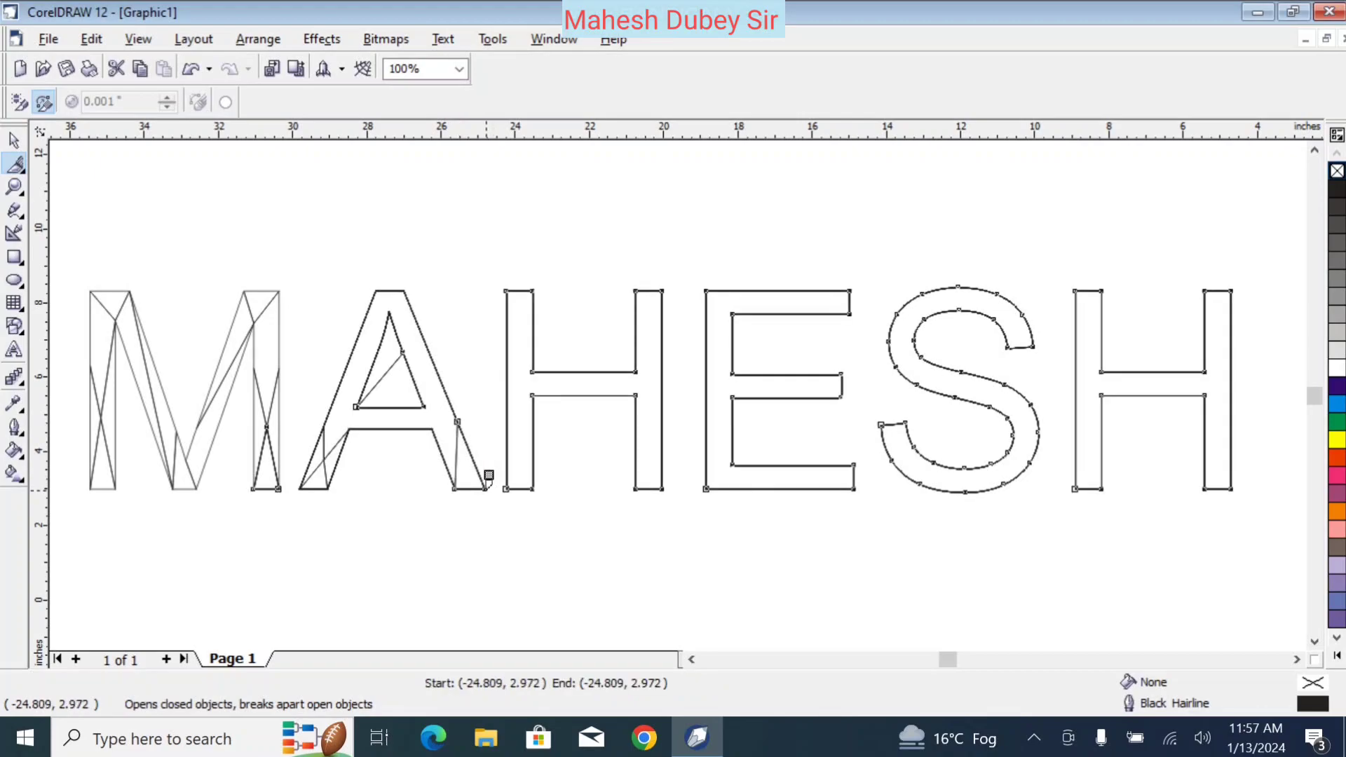
{"action": "left_click", "coordinate": [469, 448]}
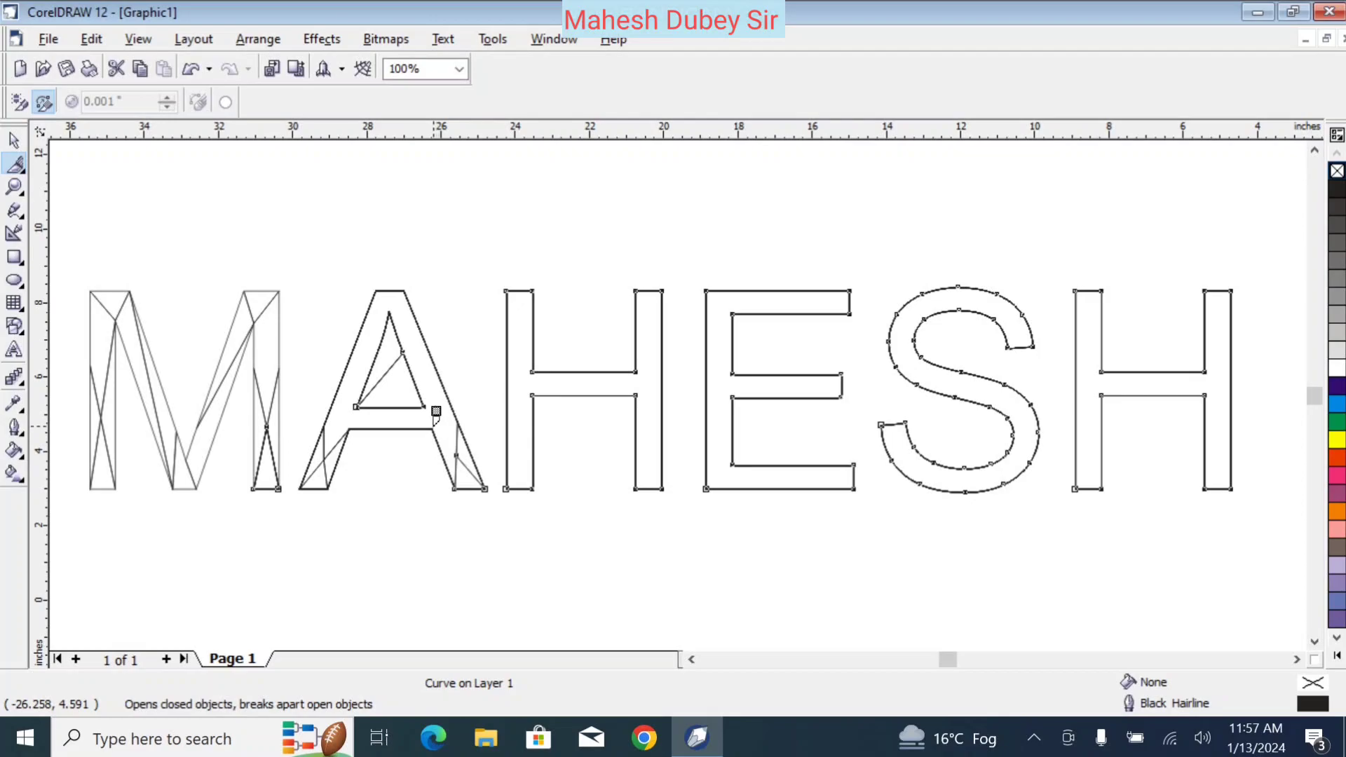
{"action": "left_click_drag", "start_coordinate": [436, 414], "coordinate": [472, 450]}
Step: Knife crossing diagonal cuts into the lower parts of both stems of the first H, below the crossbar
{"action": "left_click_drag", "start_coordinate": [505, 488], "coordinate": [530, 394]}
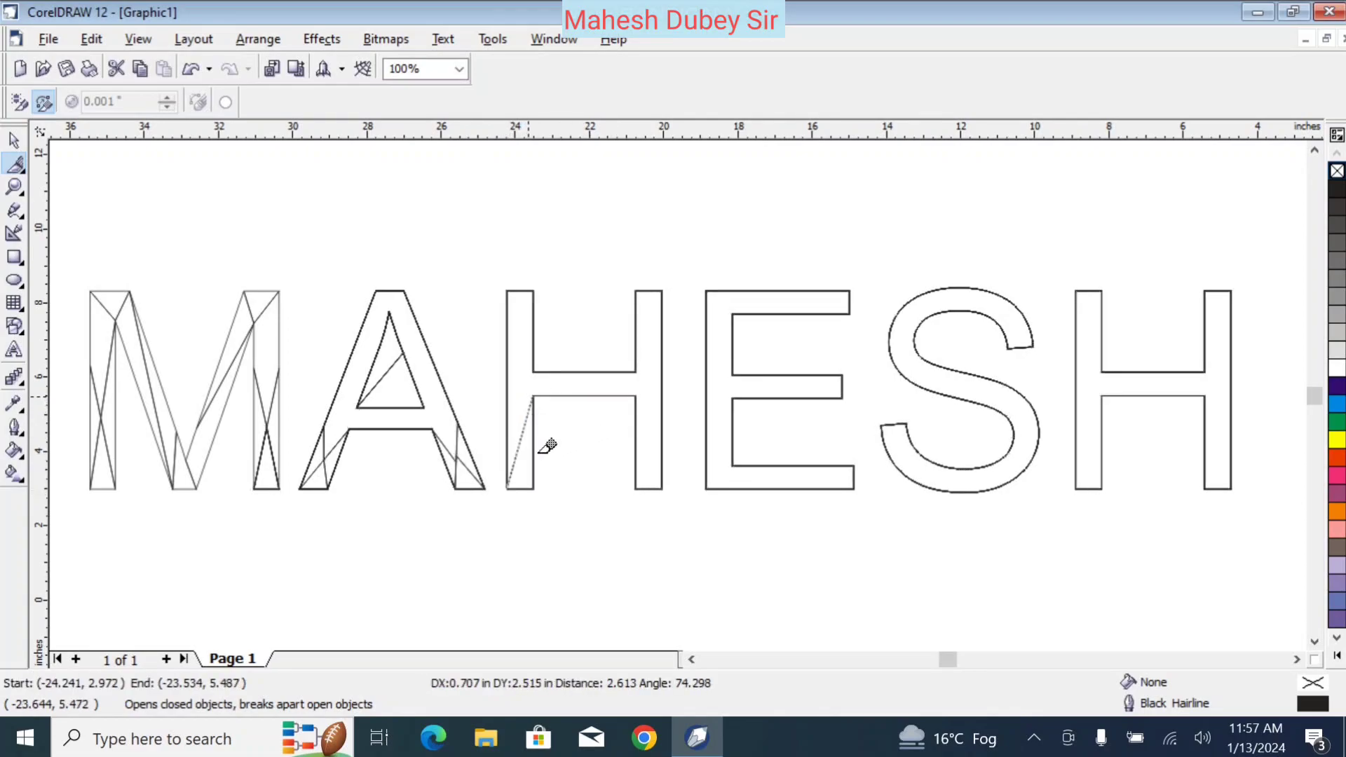
{"action": "left_click_drag", "start_coordinate": [534, 475], "coordinate": [512, 387]}
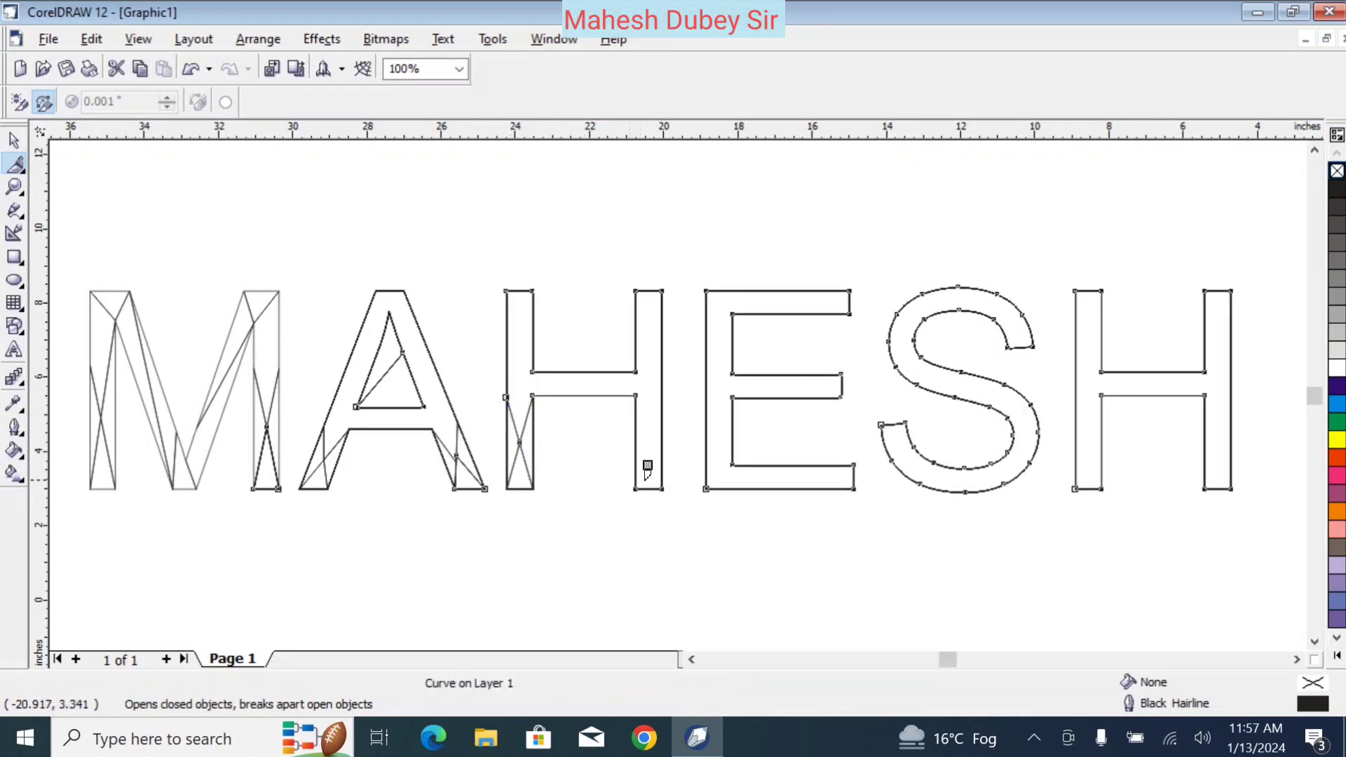
{"action": "left_click_drag", "start_coordinate": [637, 488], "coordinate": [666, 489]}
{"action": "left_click", "coordinate": [642, 378]}
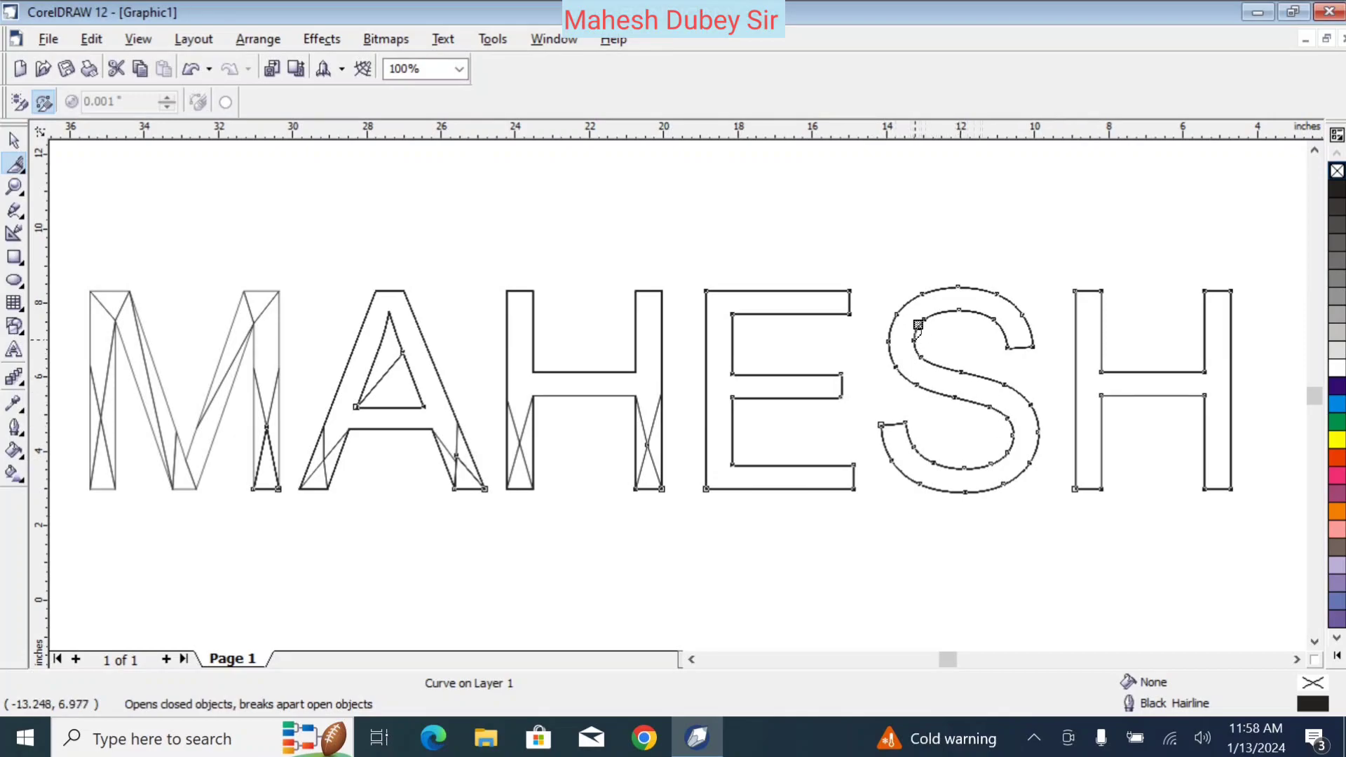
Step: Cut straight across the S's stroke at its upper-left curve and at its lower-right curve
{"action": "left_click_drag", "start_coordinate": [914, 339], "coordinate": [889, 345]}
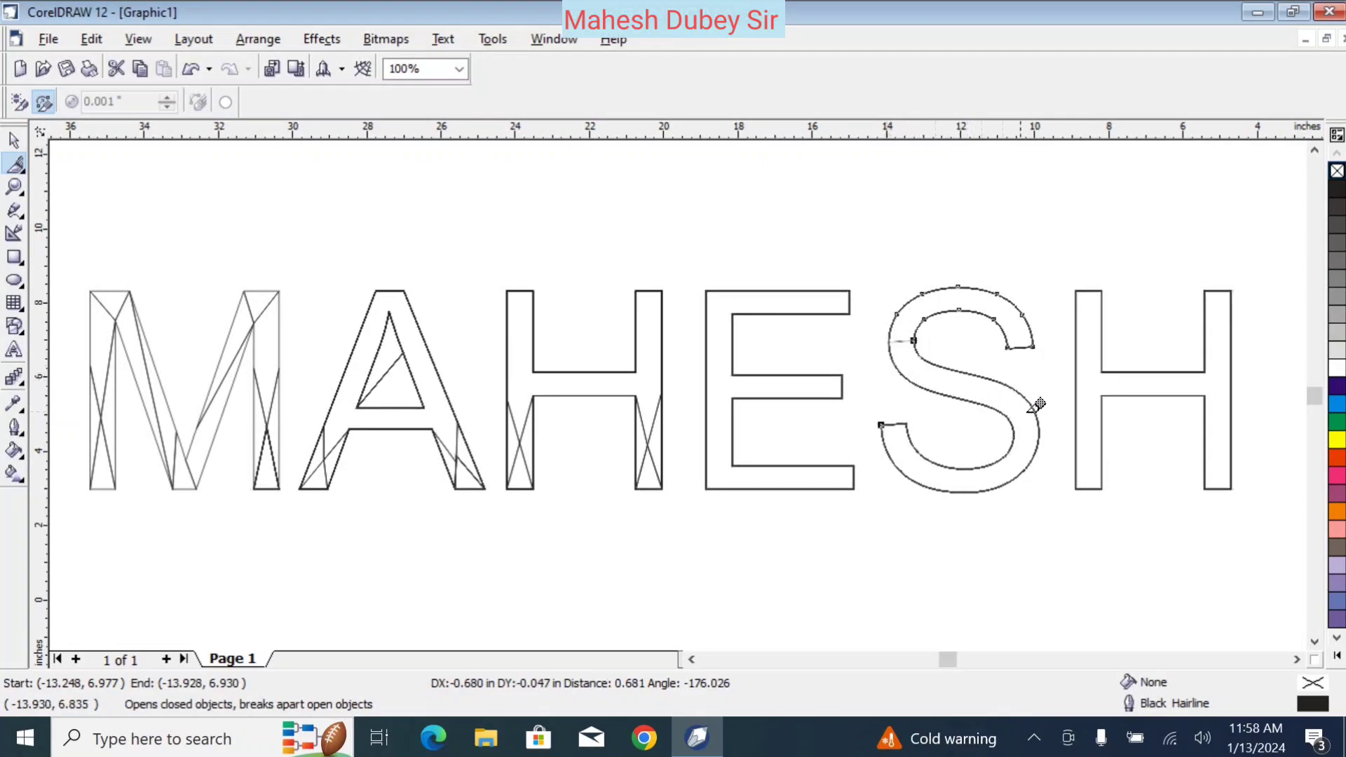
{"action": "left_click", "coordinate": [1008, 440]}
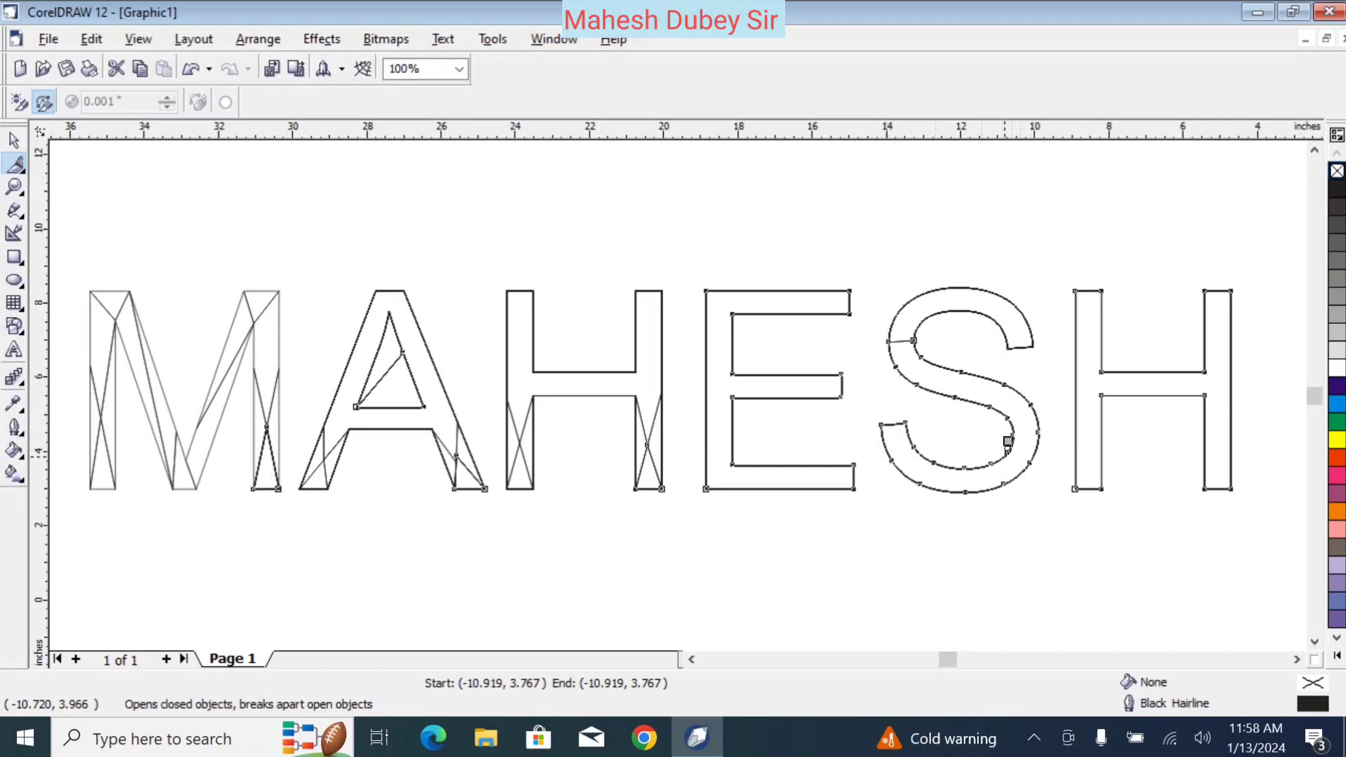
{"action": "left_click", "coordinate": [1020, 462]}
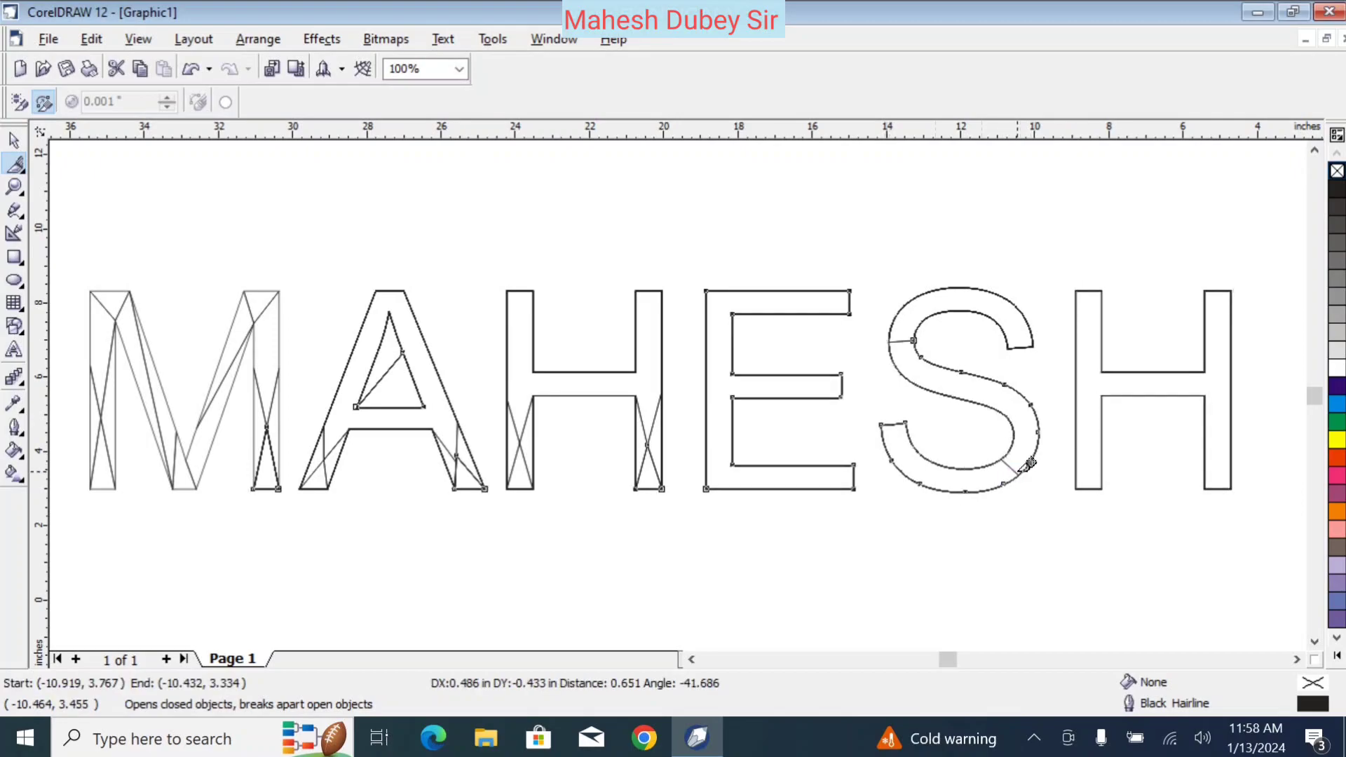
Step: Knife crossing diagonal cuts into the upper part of the last H's left stem, from both top corners down to crossbar level
{"action": "left_click", "coordinate": [1103, 281]}
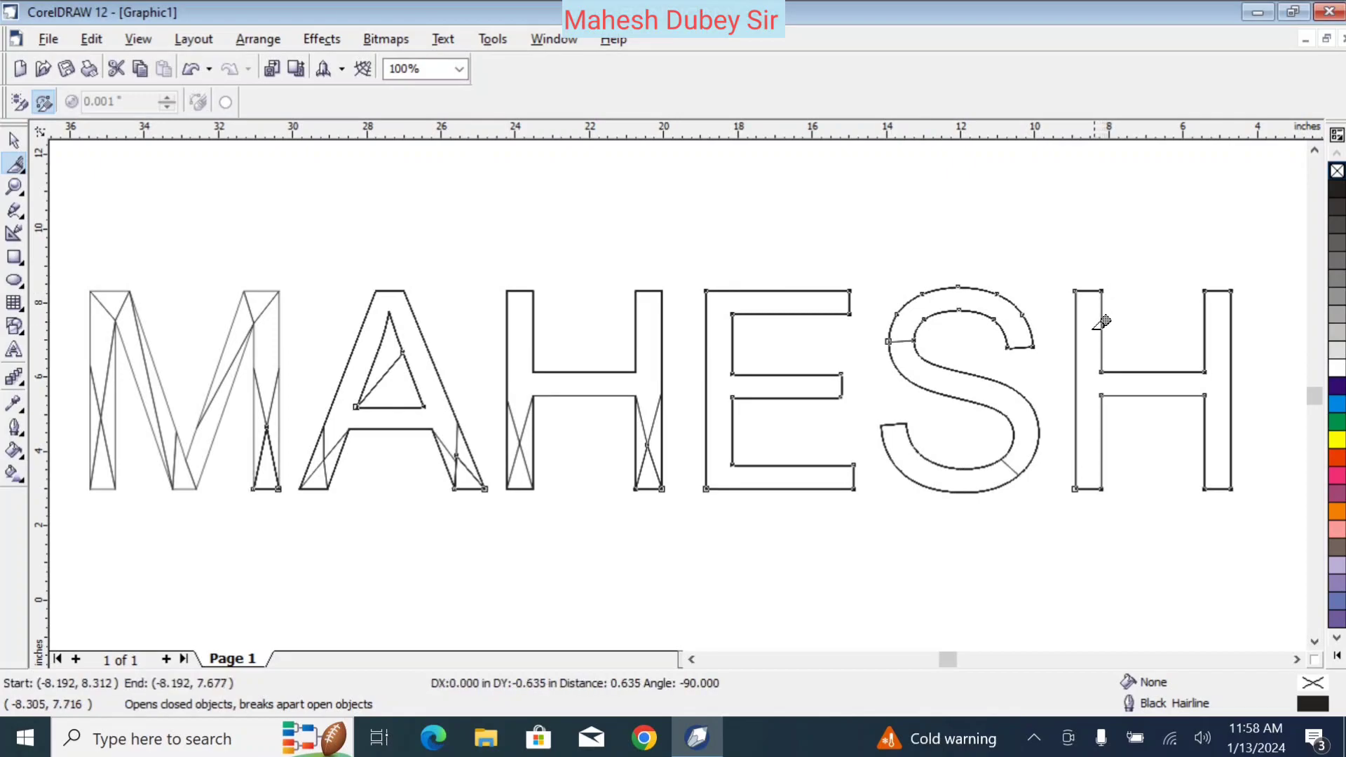
{"action": "left_click", "coordinate": [1078, 358]}
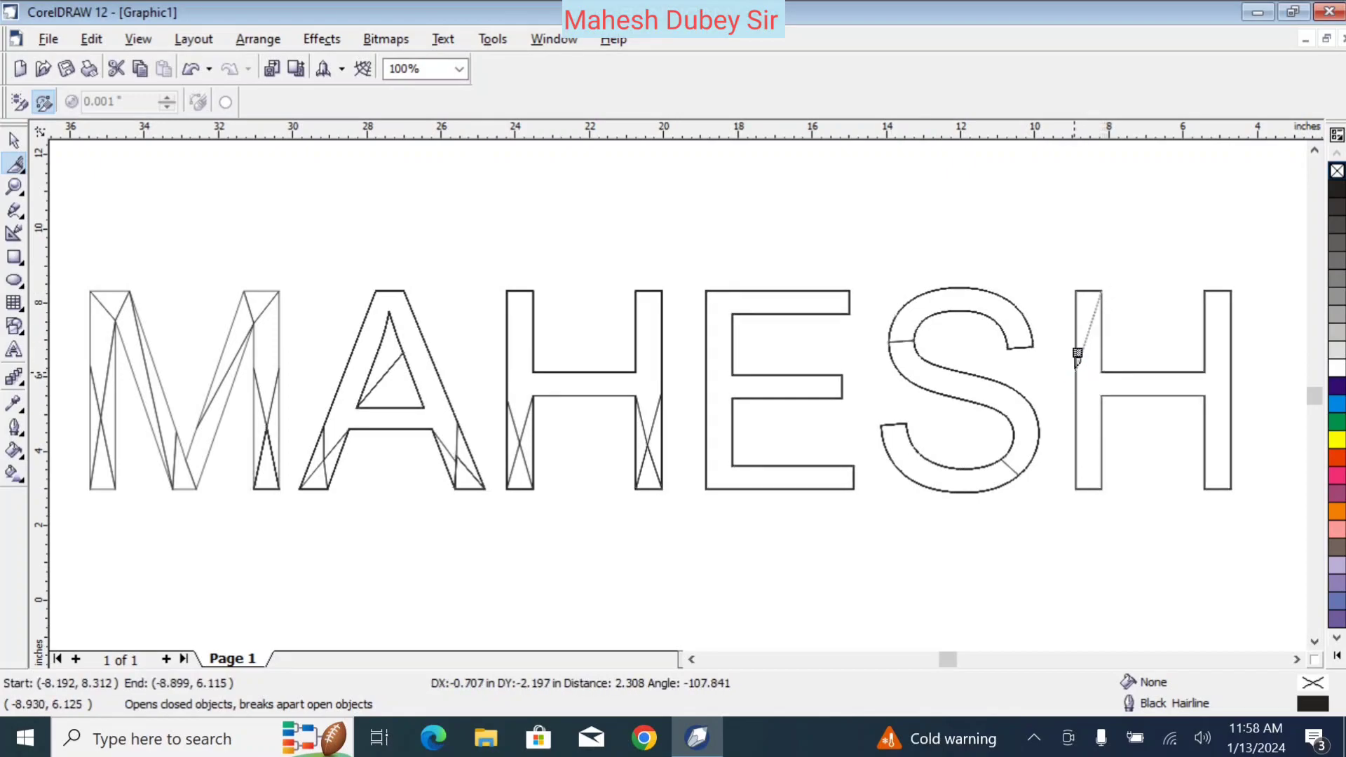
{"action": "left_click", "coordinate": [1079, 277]}
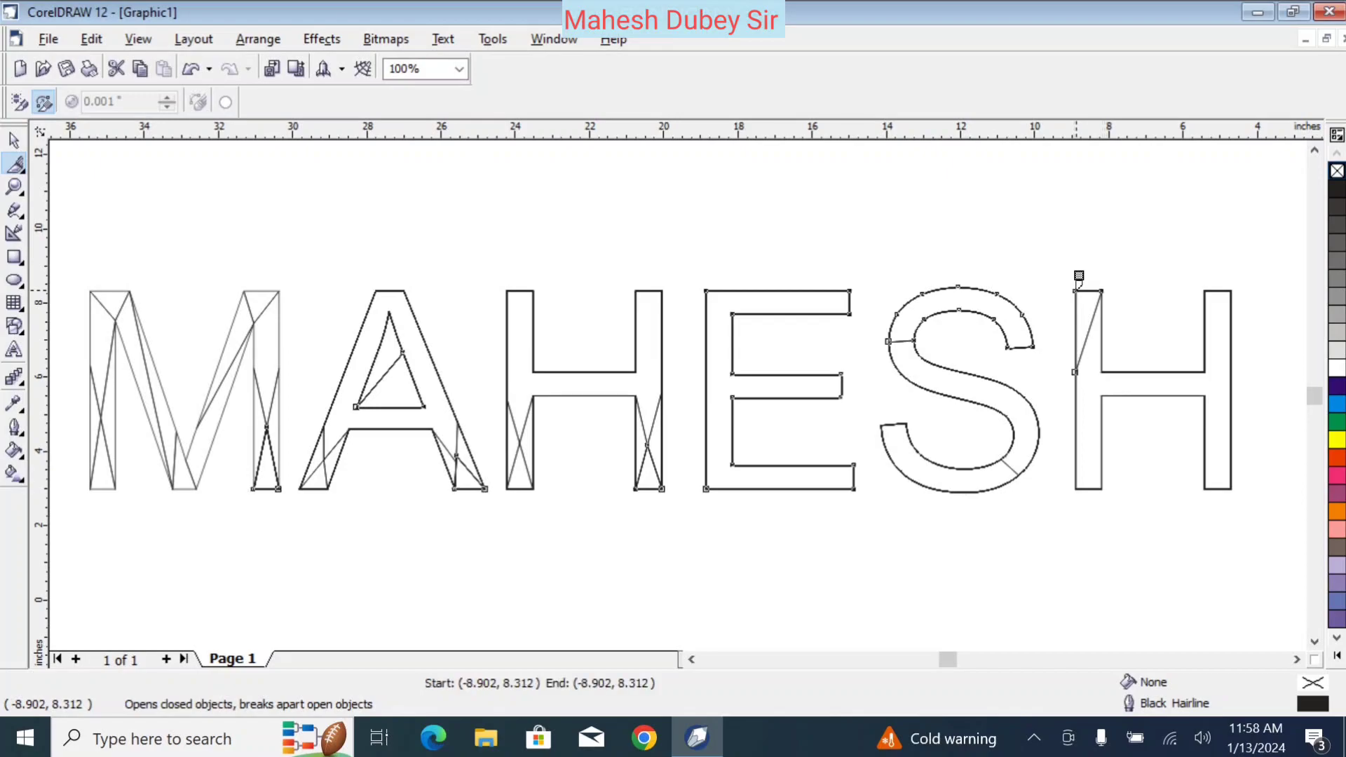
{"action": "left_click", "coordinate": [1094, 313]}
{"action": "left_click", "coordinate": [1092, 312]}
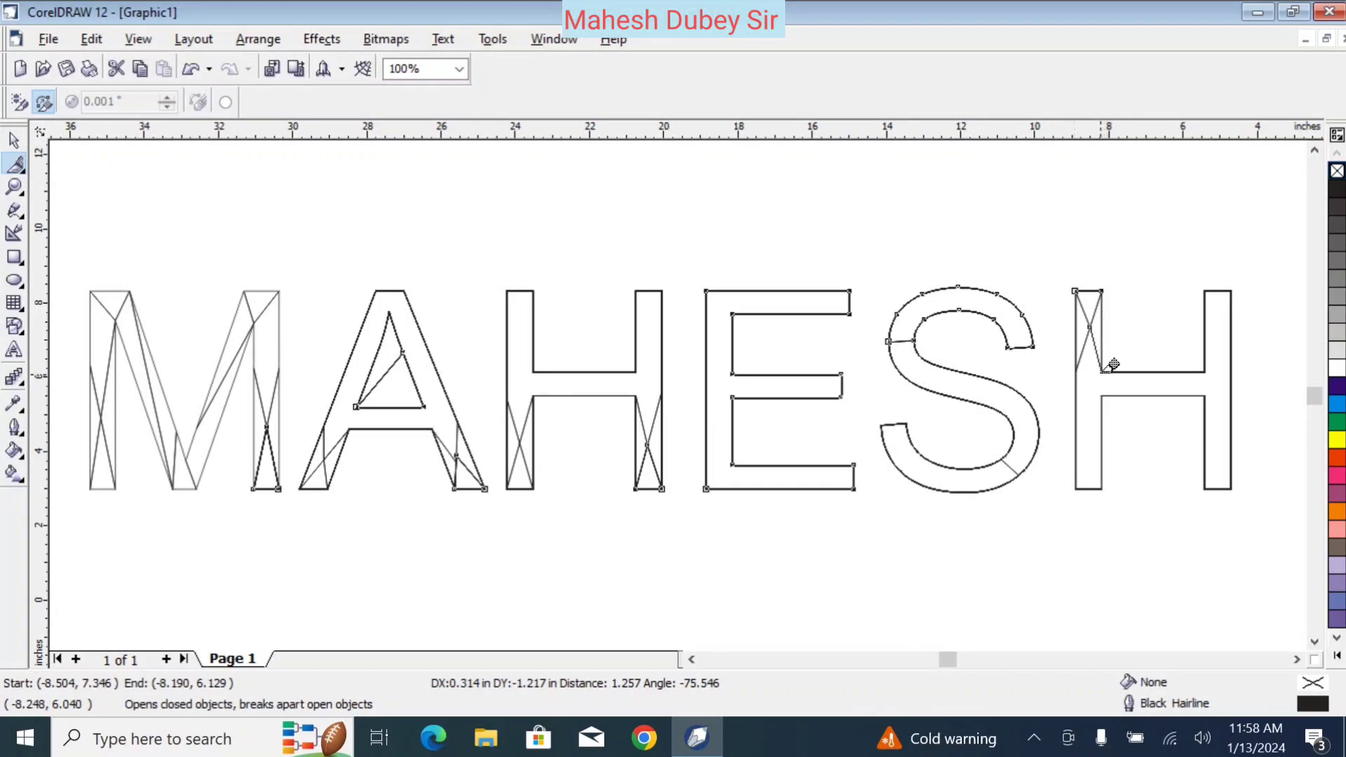
{"action": "left_click", "coordinate": [1104, 367]}
{"action": "left_click", "coordinate": [1105, 358]}
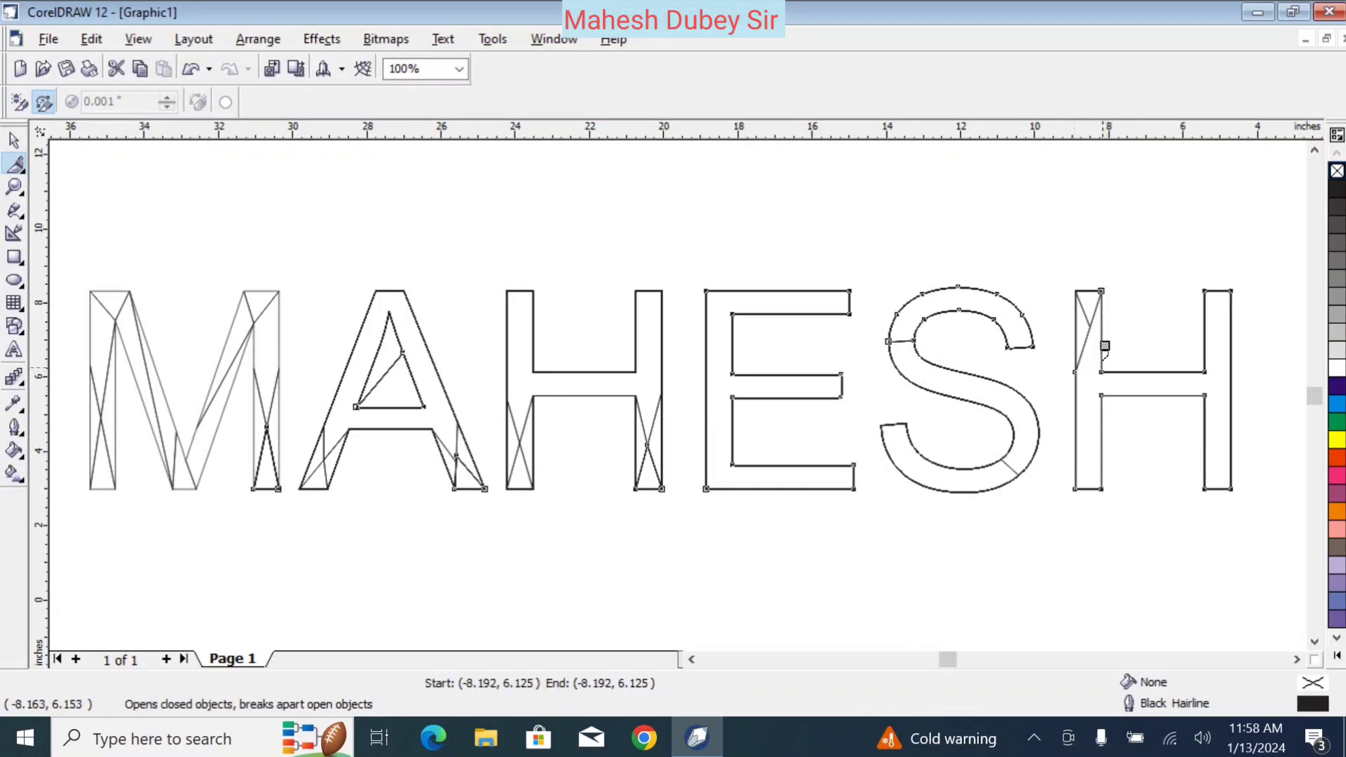
{"action": "left_click", "coordinate": [1091, 299]}
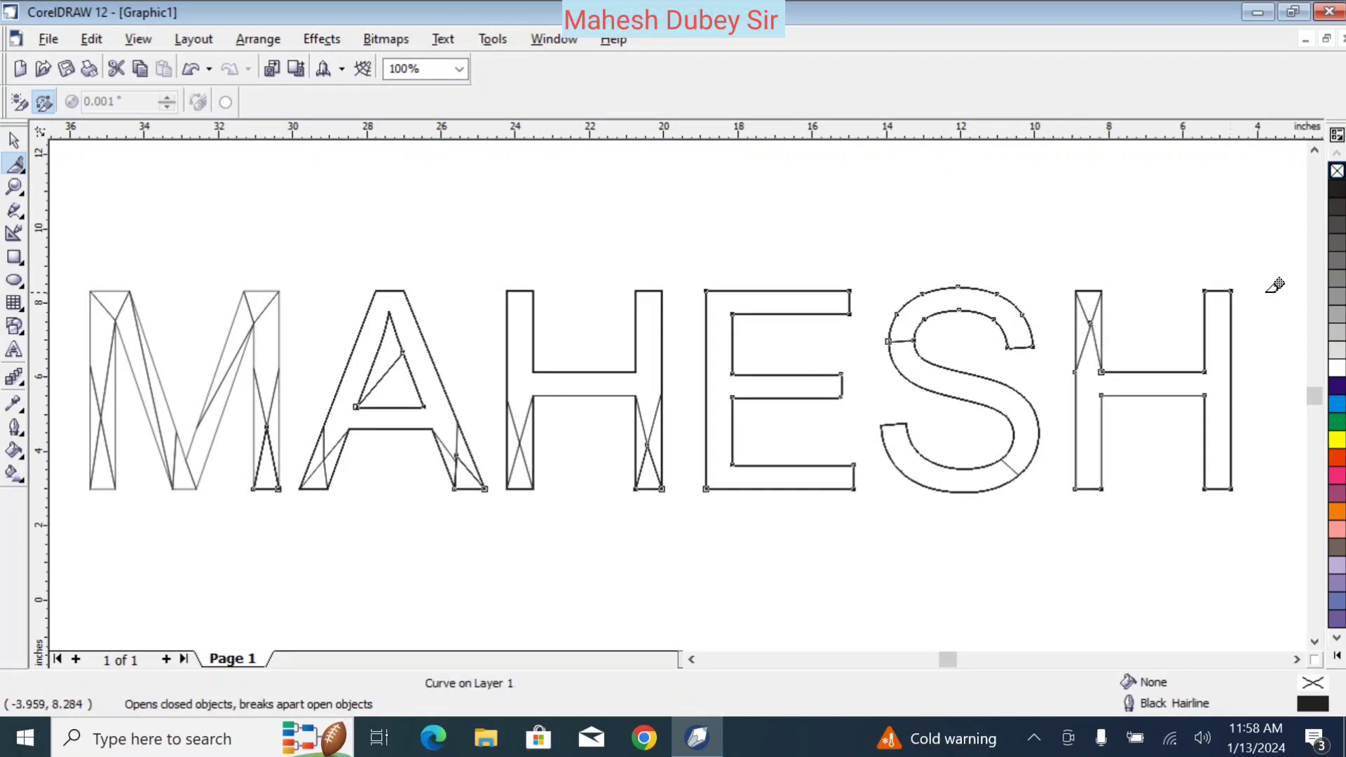
Step: Knife crossing diagonal cuts into the upper part of the last H's right stem, between its top corners and crossbar level
{"action": "left_click", "coordinate": [1208, 356]}
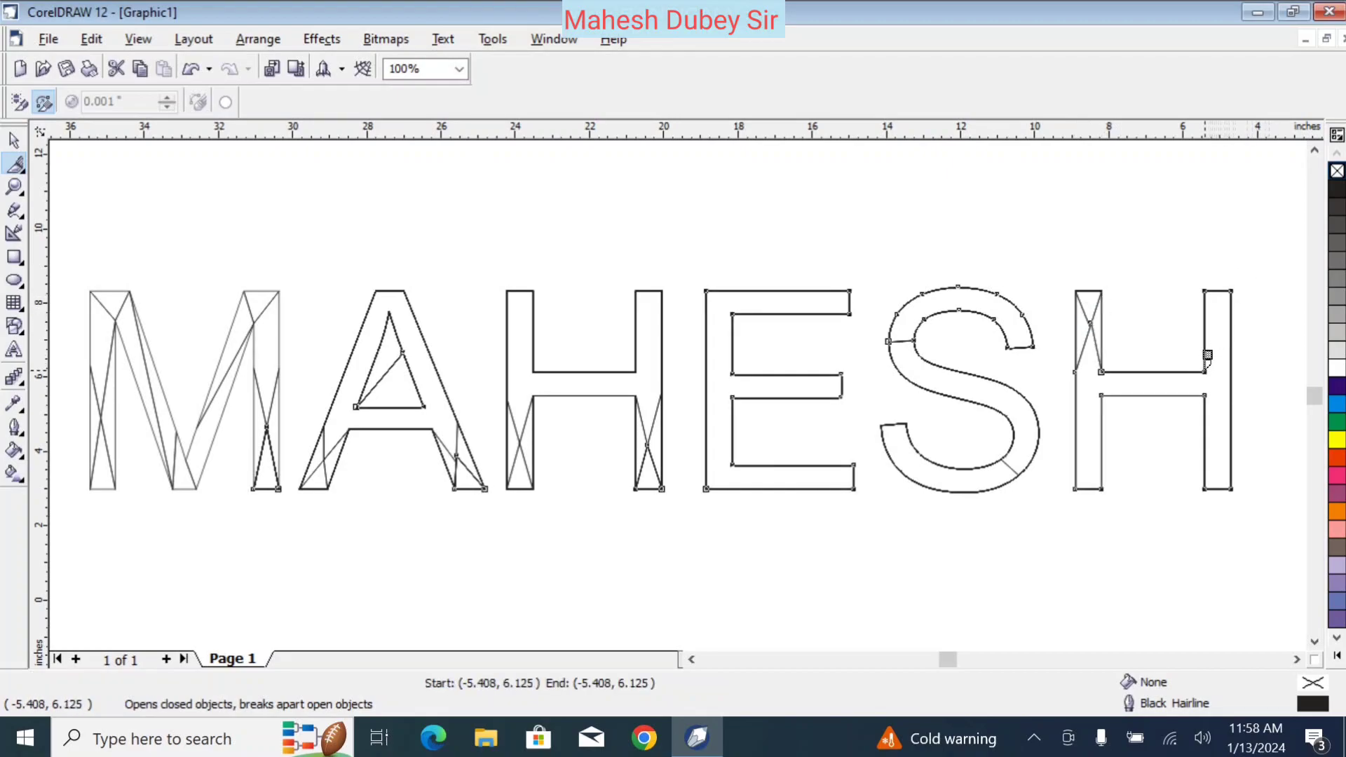
{"action": "left_click", "coordinate": [1231, 291]}
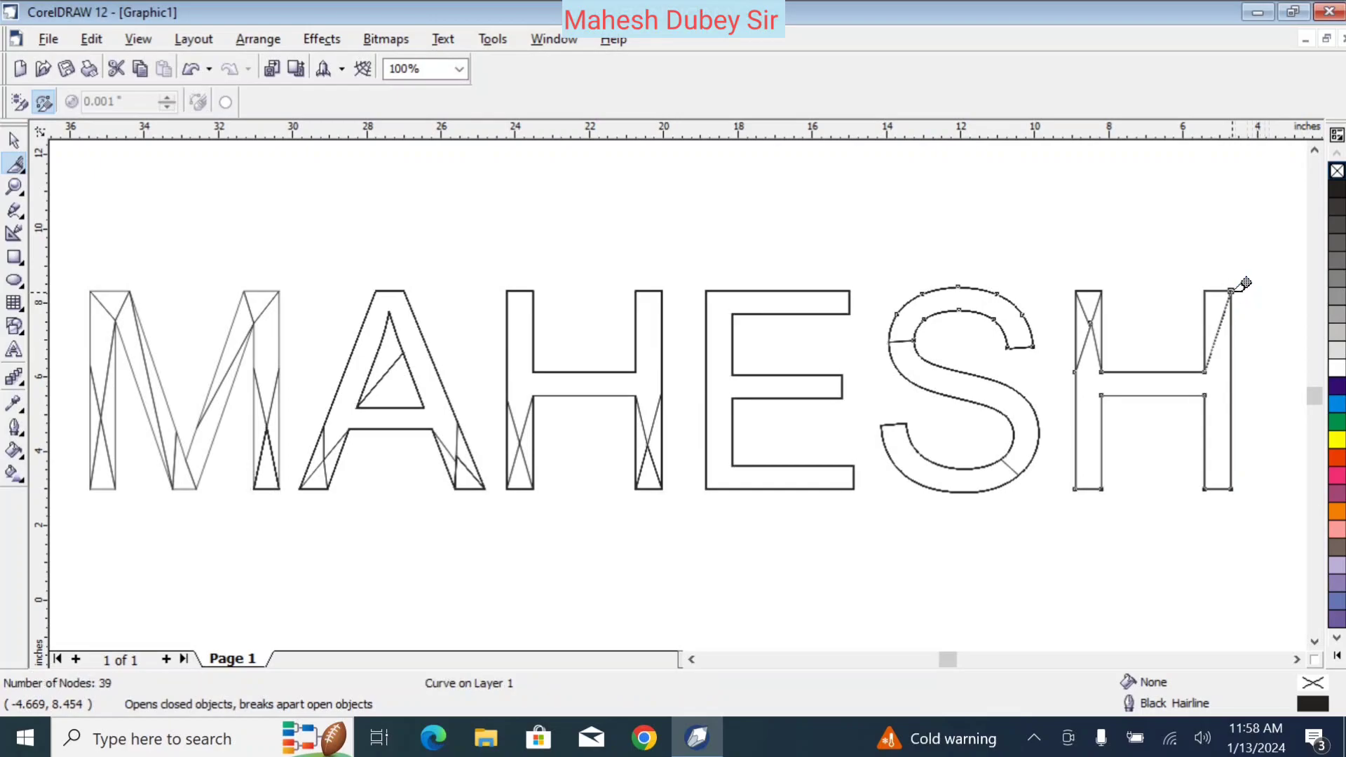
{"action": "left_click", "coordinate": [1205, 291]}
{"action": "left_click", "coordinate": [1223, 323]}
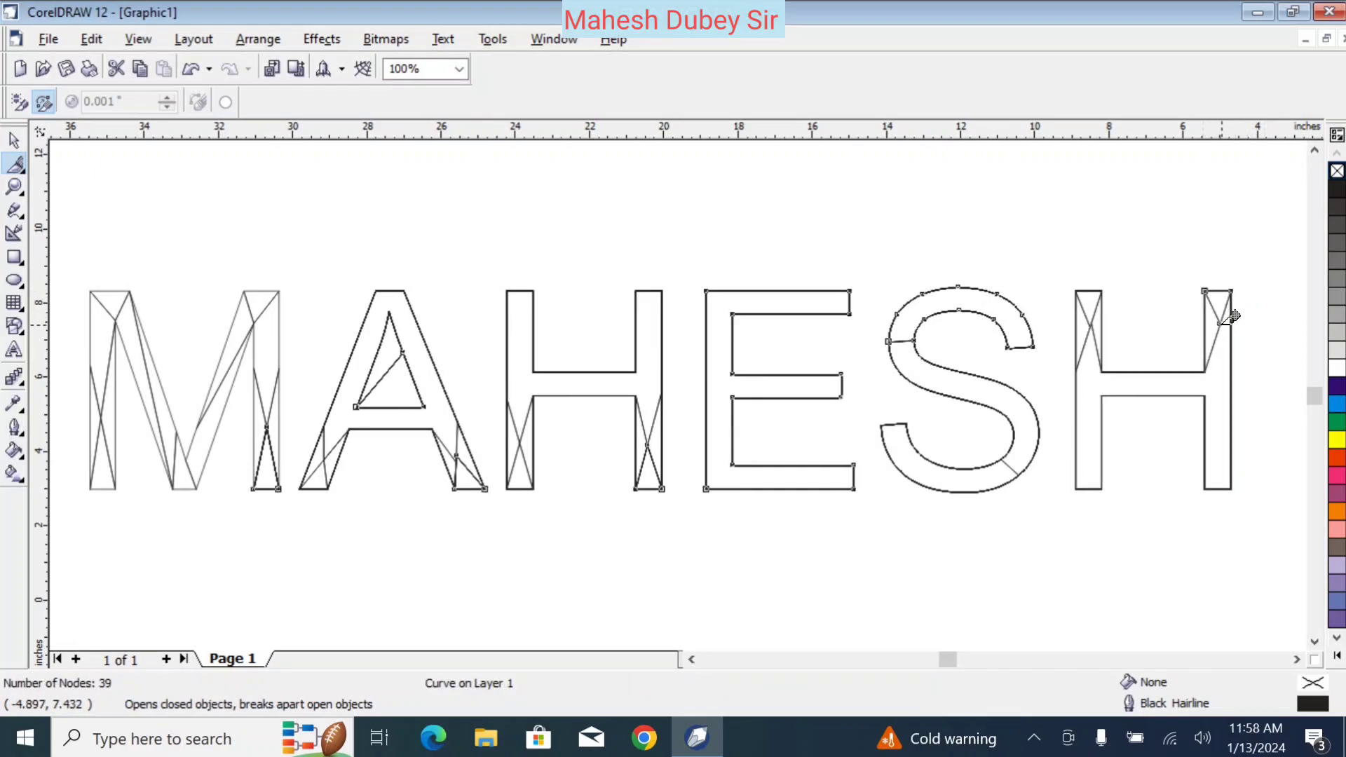
{"action": "left_click", "coordinate": [1229, 316]}
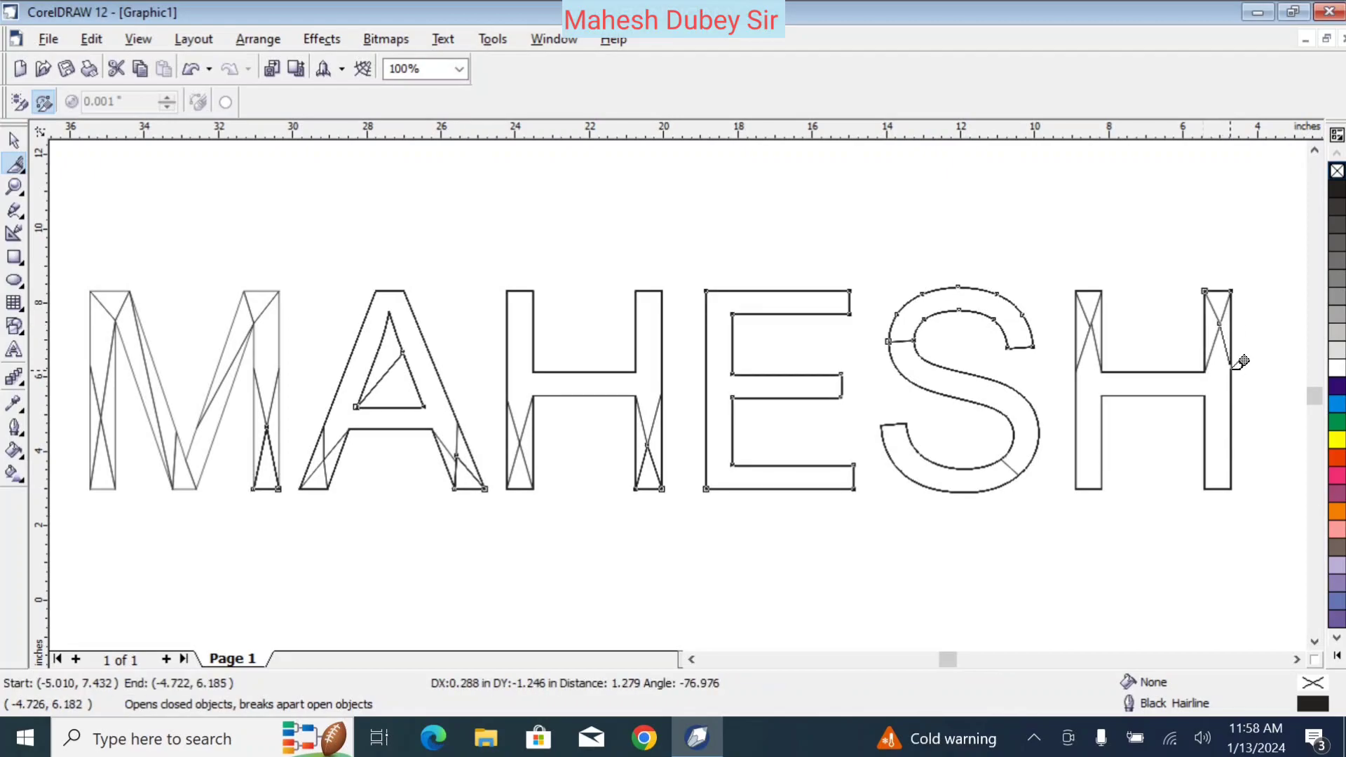
{"action": "left_click", "coordinate": [1233, 351]}
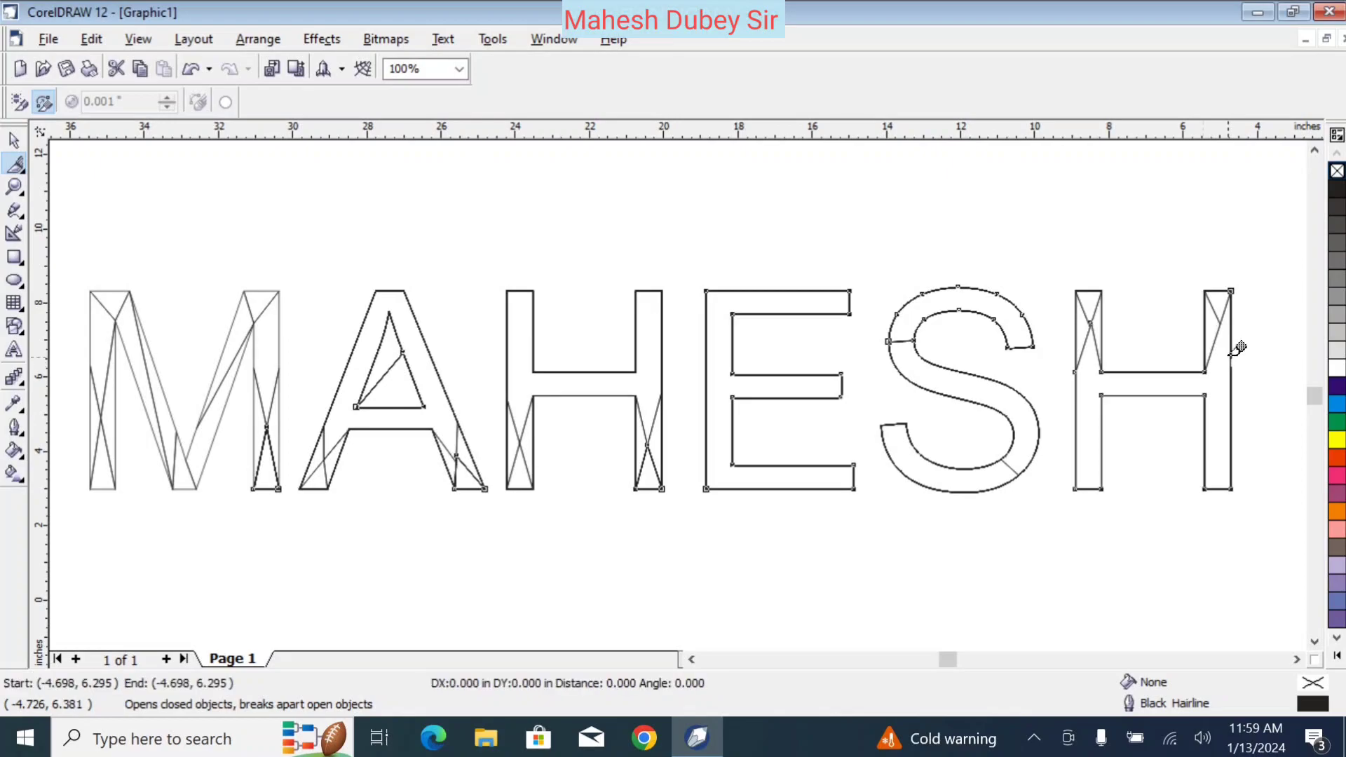
{"action": "left_click", "coordinate": [1219, 321]}
{"action": "left_click", "coordinate": [1223, 308]}
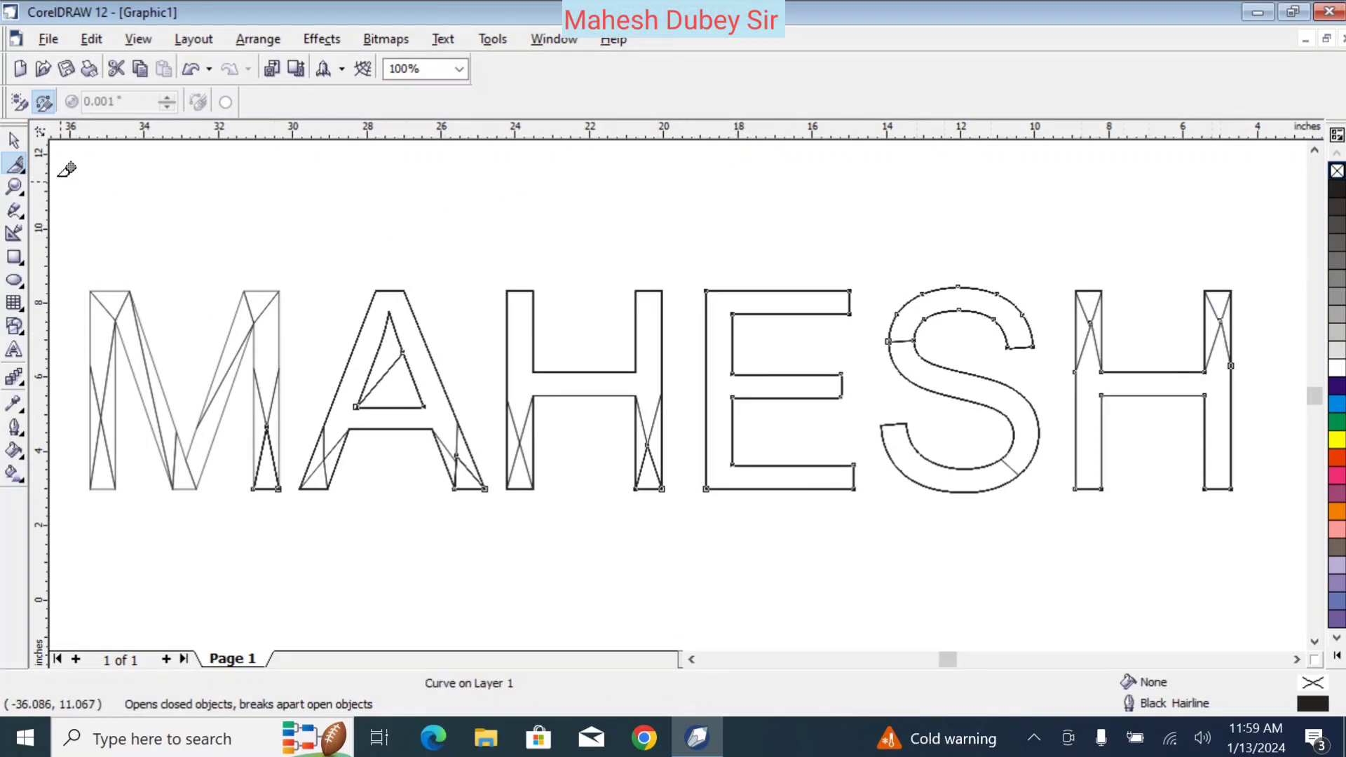
Step: Add a node to the cut line across the S's upper-left curve, convert the line to a curve and bend it downward
{"action": "left_click", "coordinate": [19, 171]}
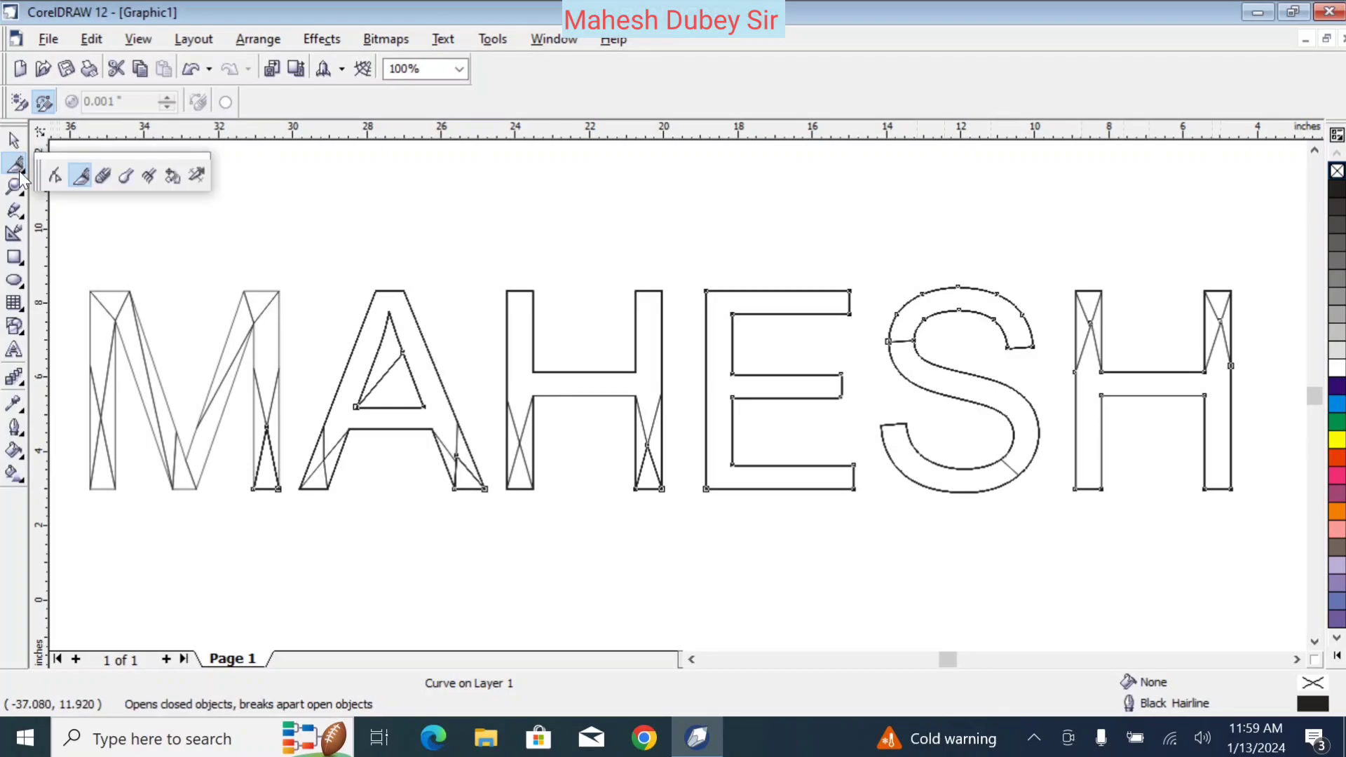
{"action": "left_click", "coordinate": [53, 177]}
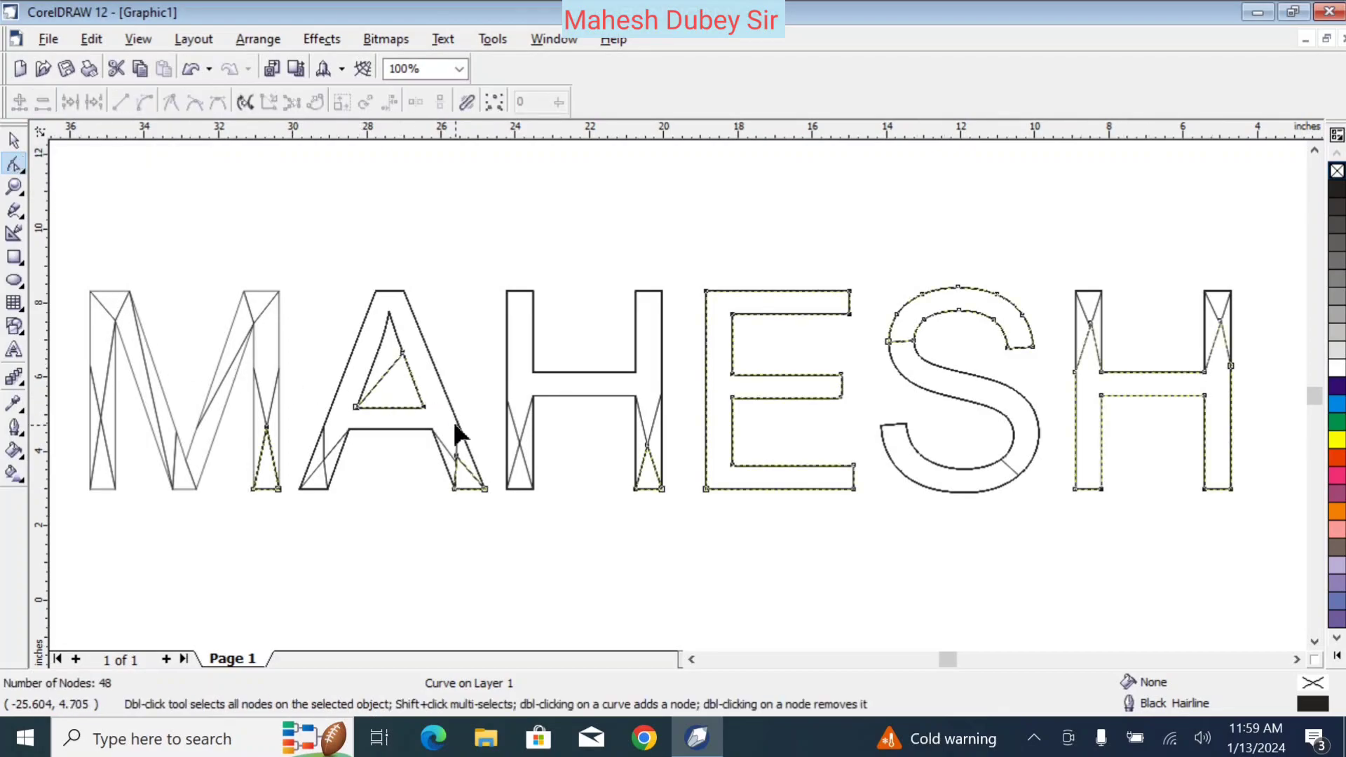
{"action": "left_click", "coordinate": [906, 349]}
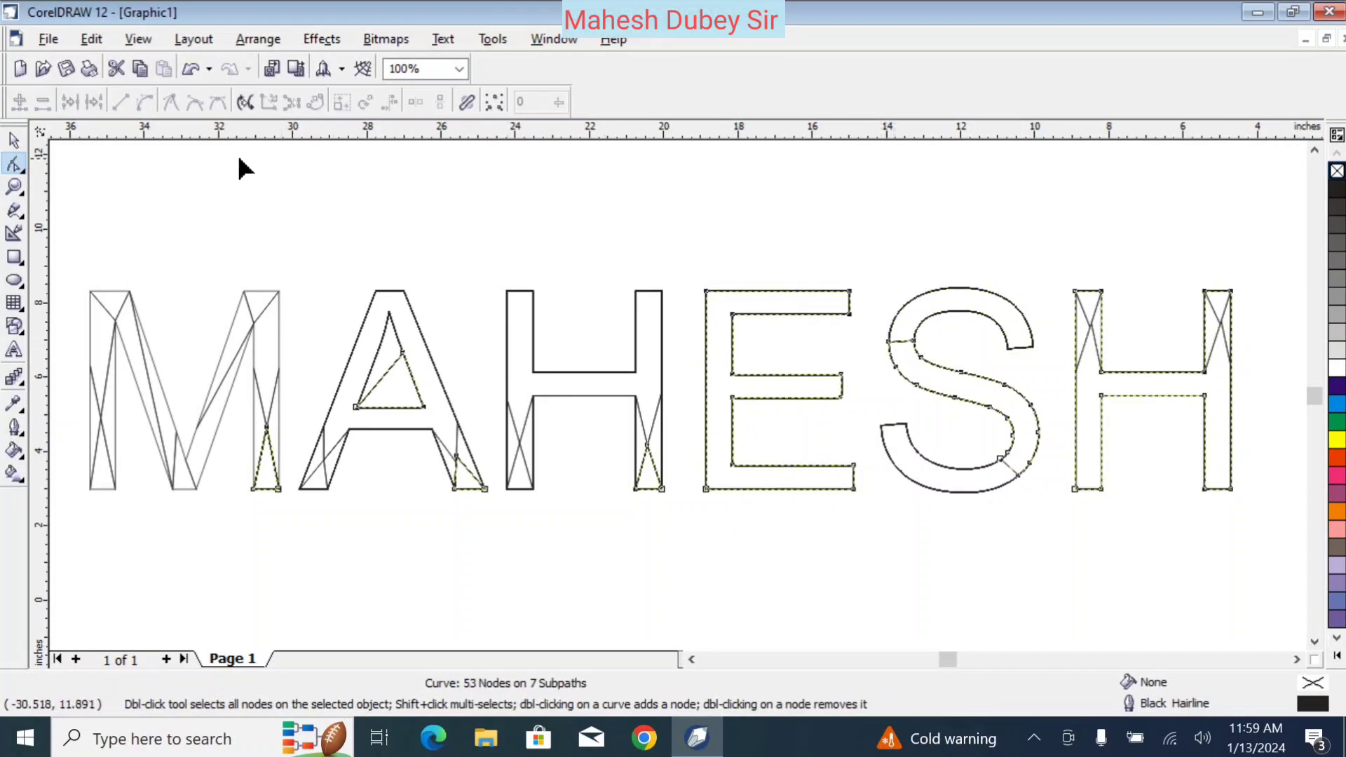
{"action": "double_click", "coordinate": [901, 342]}
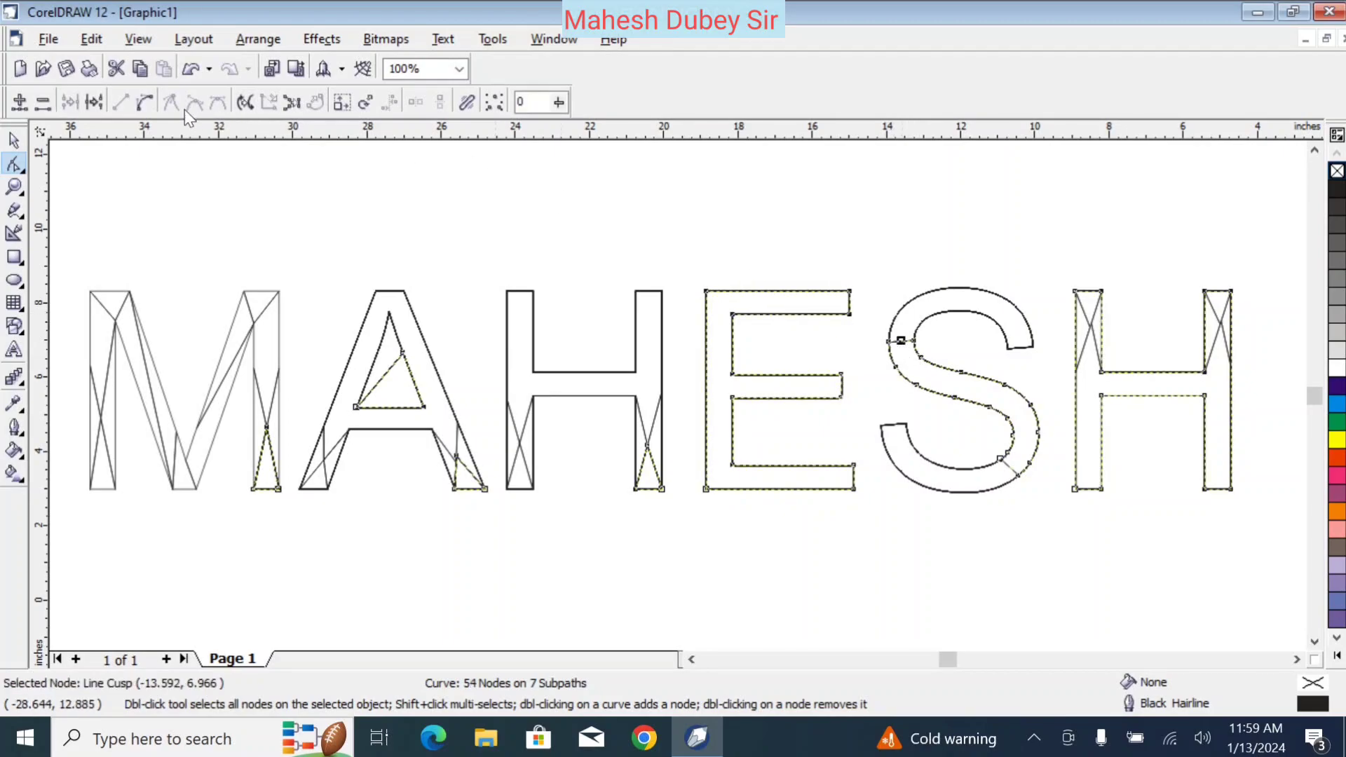
{"action": "left_click", "coordinate": [145, 103]}
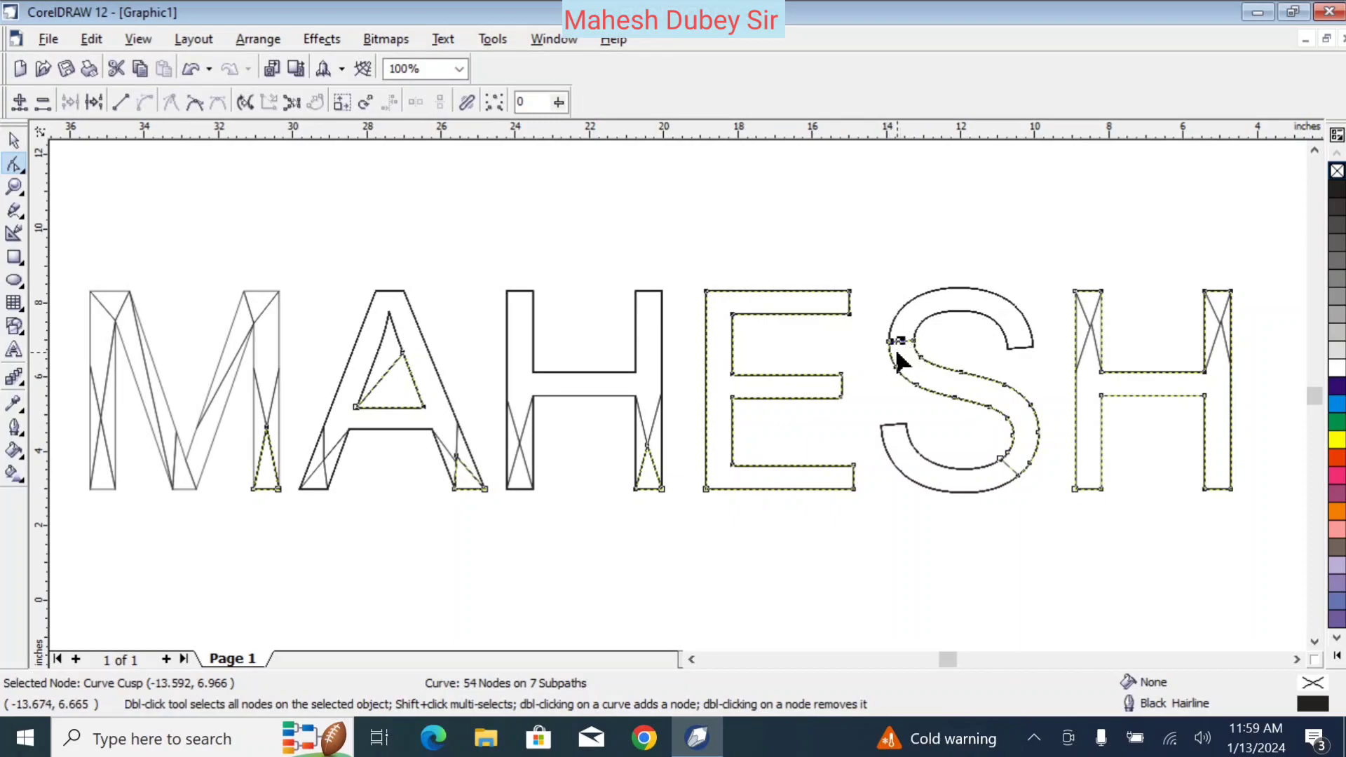
{"action": "left_click_drag", "start_coordinate": [898, 347], "coordinate": [906, 354]}
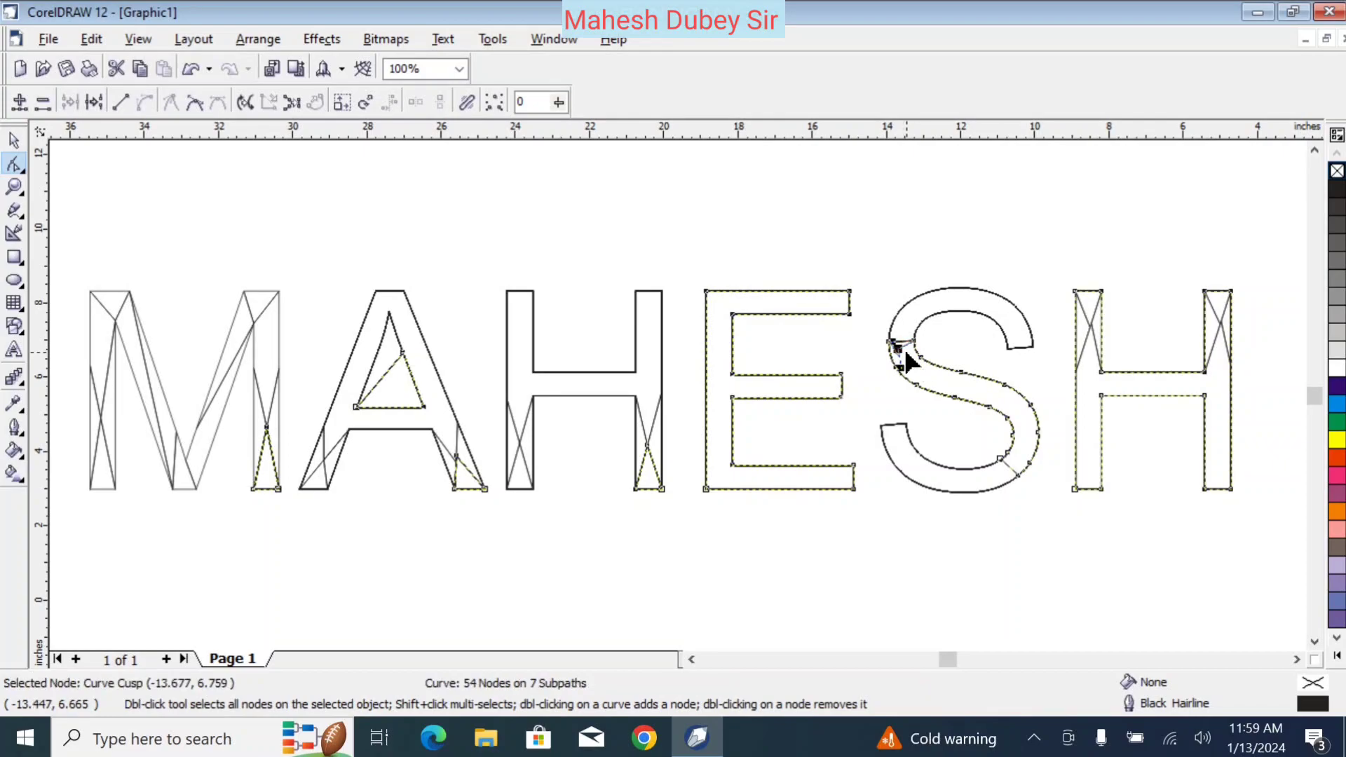
Step: Convert the cut line across the S's lower-right curve to a curve and bend it slightly down and left
{"action": "left_click", "coordinate": [1010, 474]}
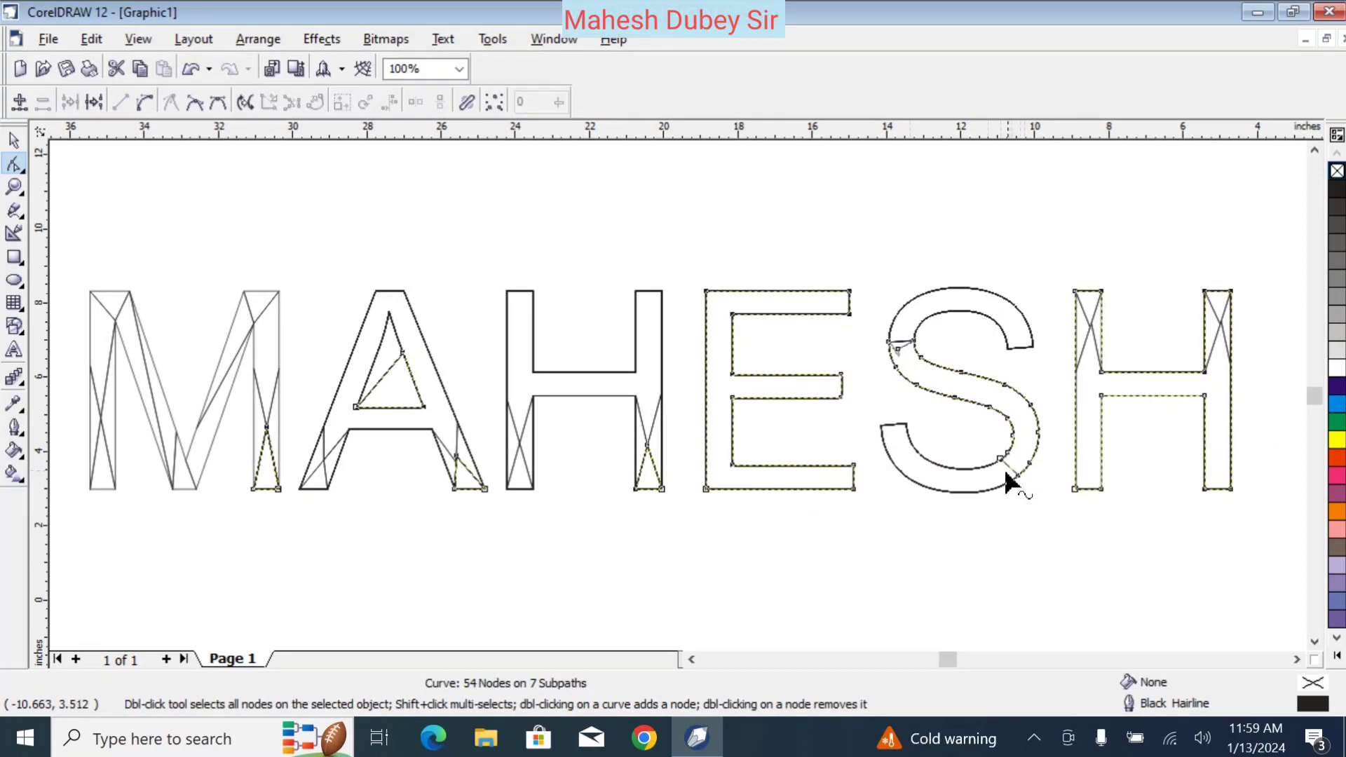
{"action": "left_click", "coordinate": [144, 104]}
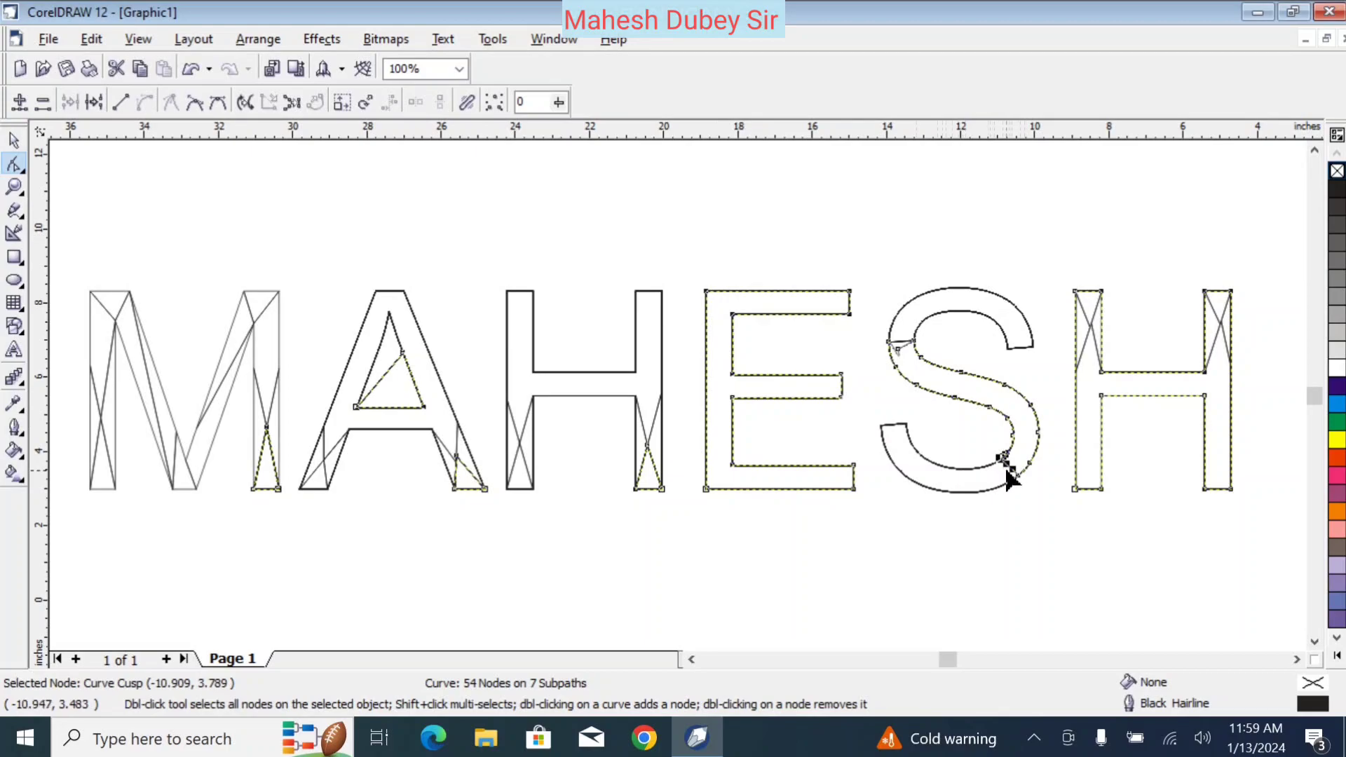
{"action": "left_click_drag", "start_coordinate": [1014, 471], "coordinate": [1006, 484]}
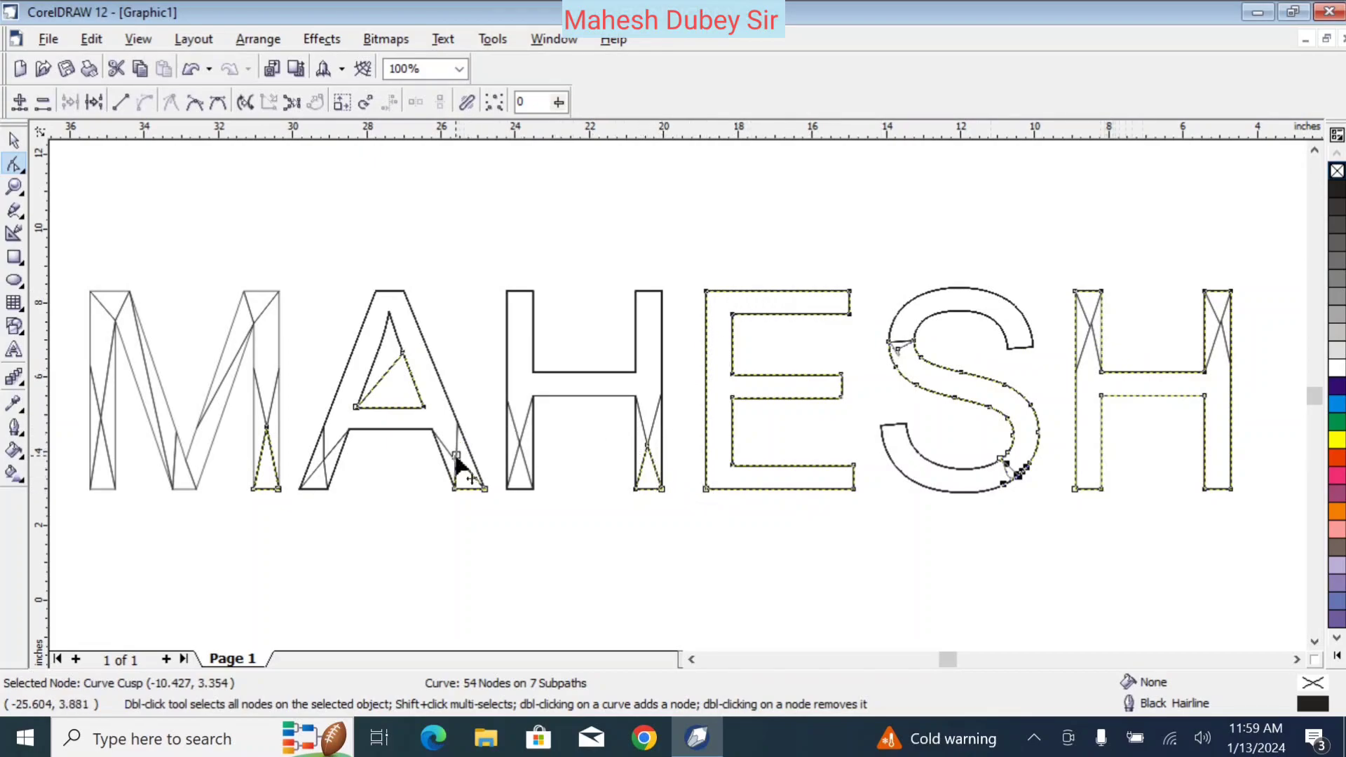
{"action": "left_click_drag", "start_coordinate": [456, 458], "coordinate": [456, 458]}
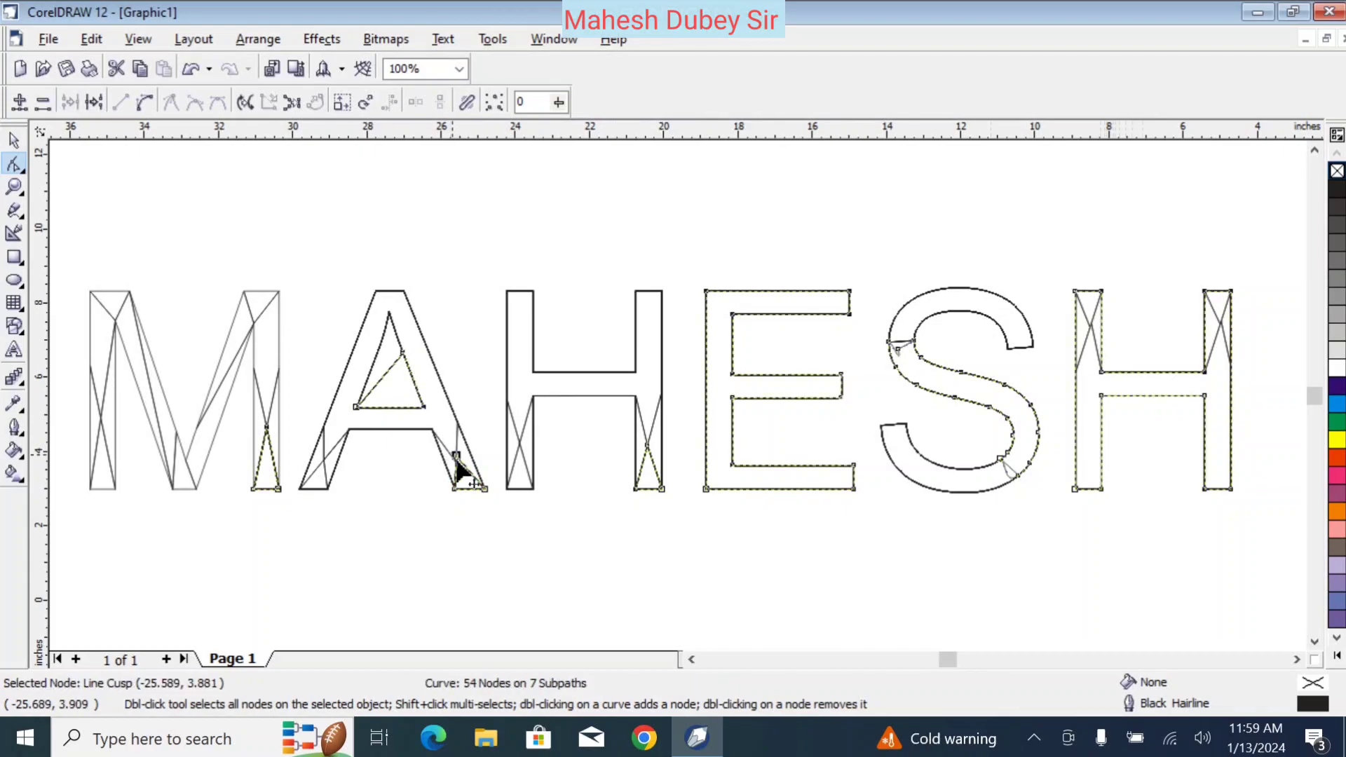
Step: Fill the bottom triangle of the M's left stem with yellow
{"action": "left_click", "coordinate": [14, 141]}
{"action": "left_click", "coordinate": [291, 204]}
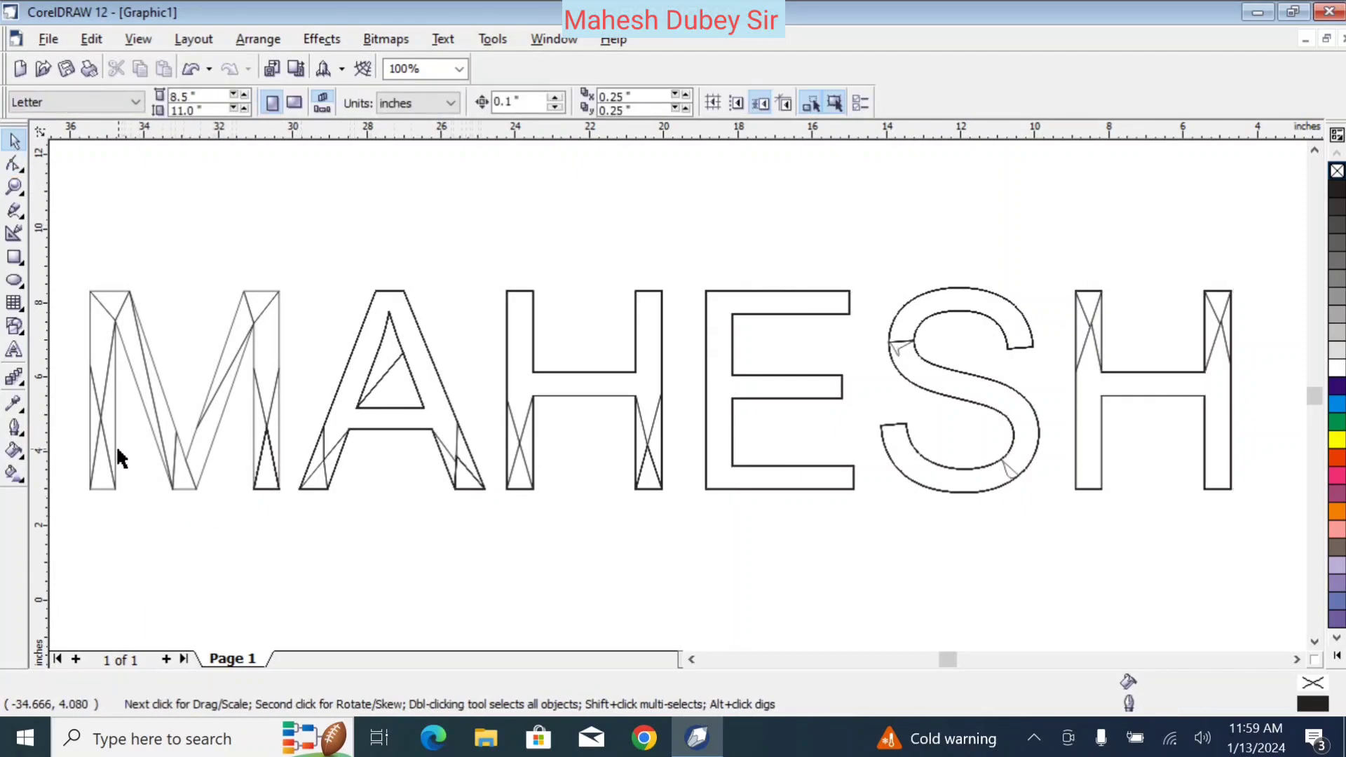
{"action": "left_click", "coordinate": [106, 480]}
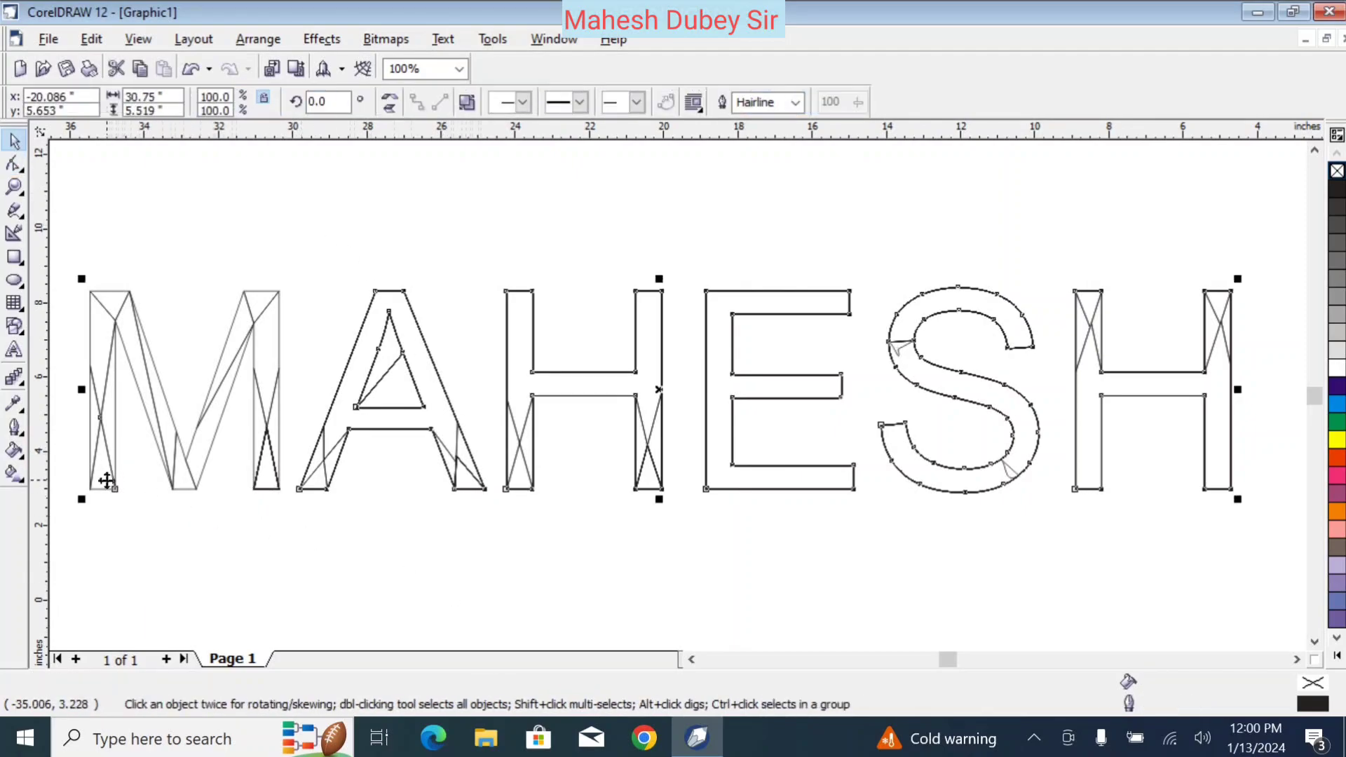
{"action": "left_click", "coordinate": [151, 548]}
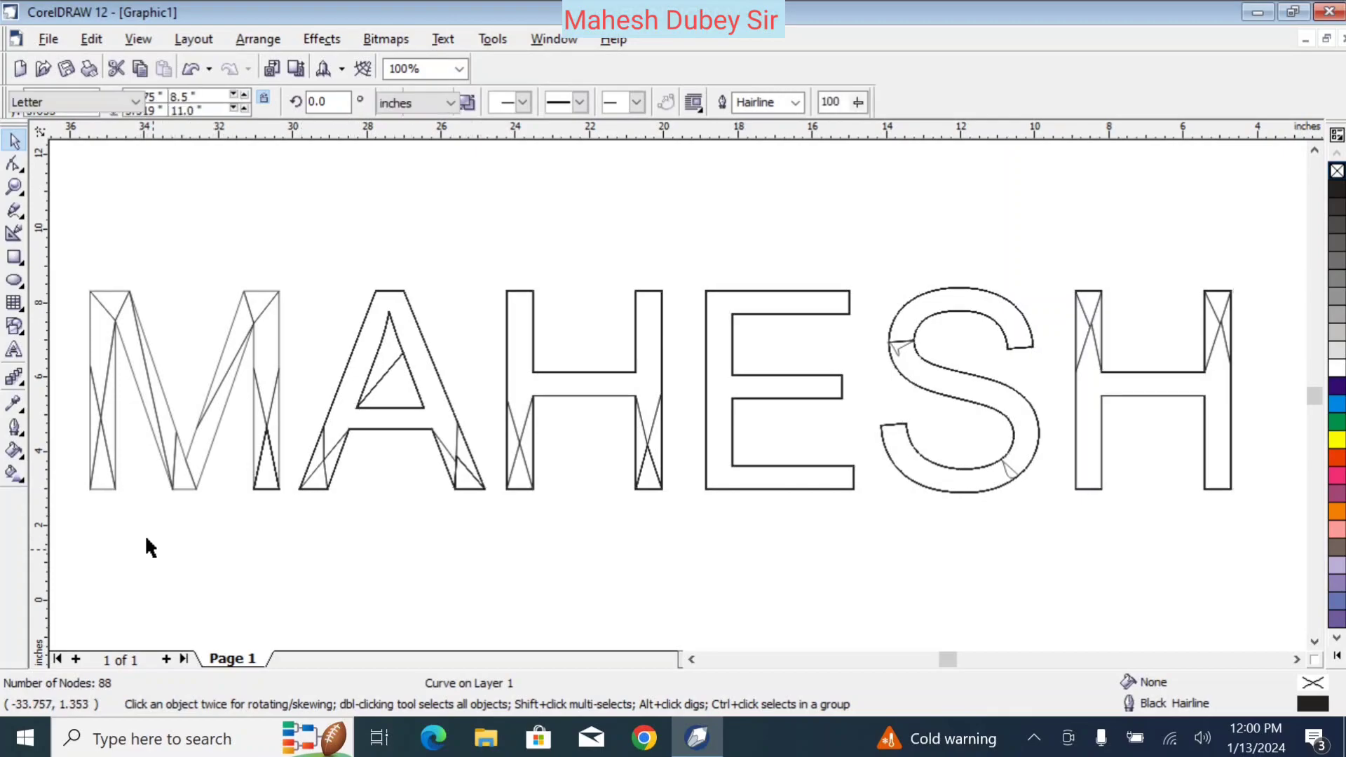
{"action": "left_click", "coordinate": [108, 468]}
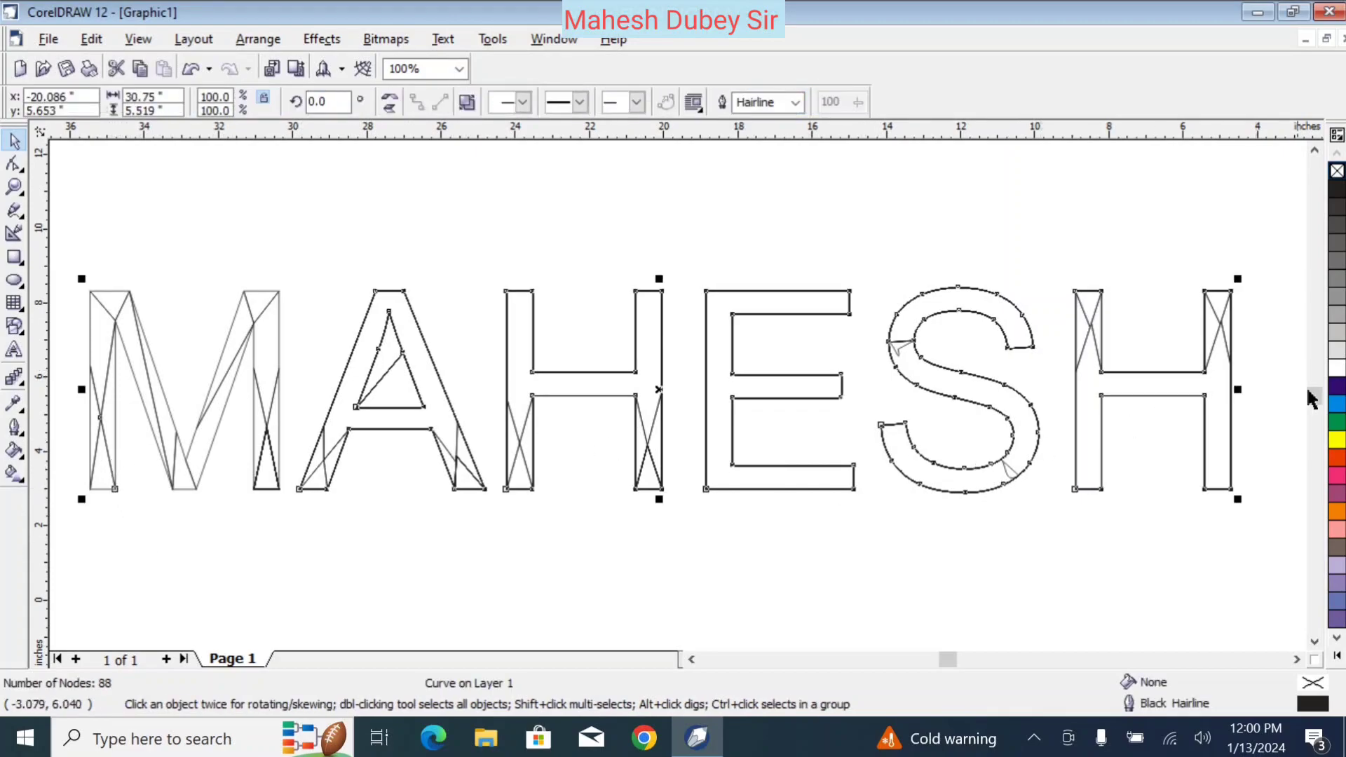
{"action": "left_click", "coordinate": [1337, 441]}
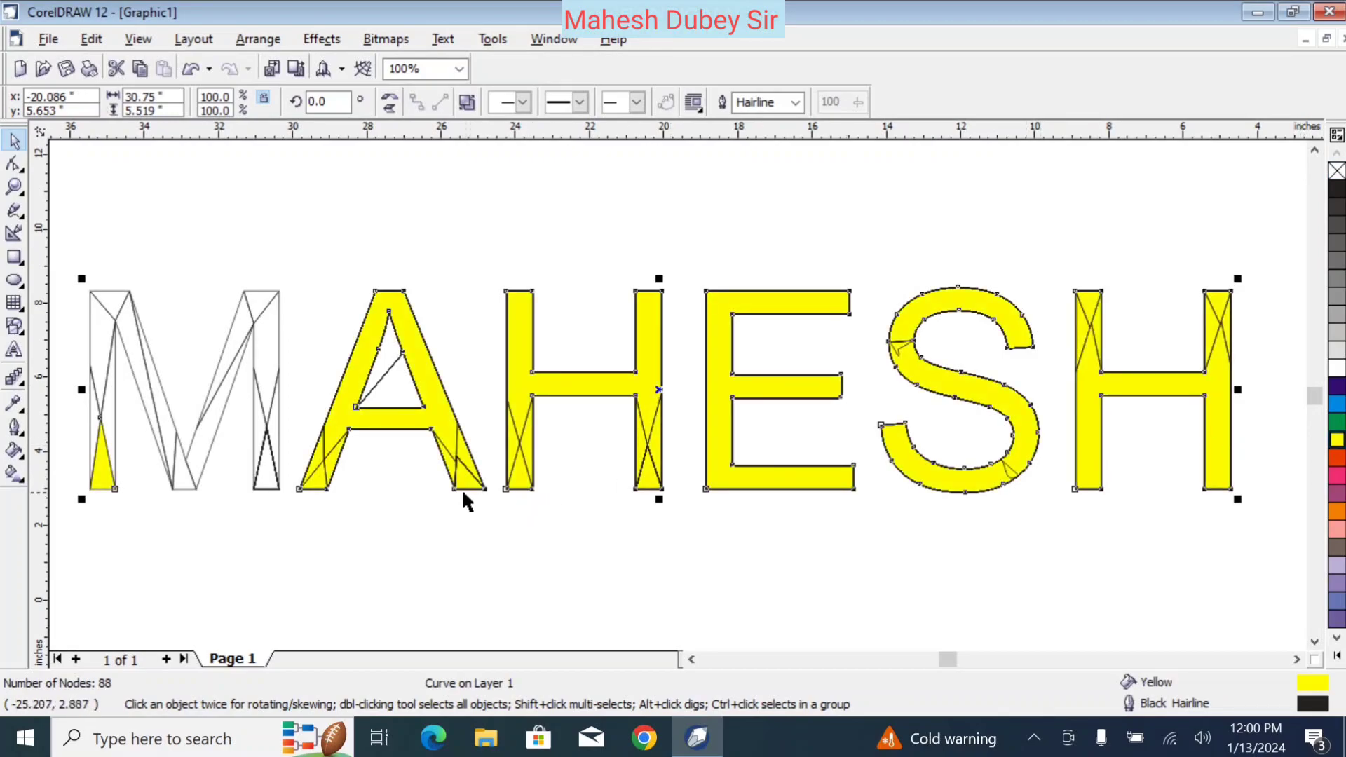
Step: Fill the narrow triangle along the lower outer edge of the M's left stem with green
{"action": "left_click", "coordinate": [133, 462]}
{"action": "left_click", "coordinate": [109, 439]}
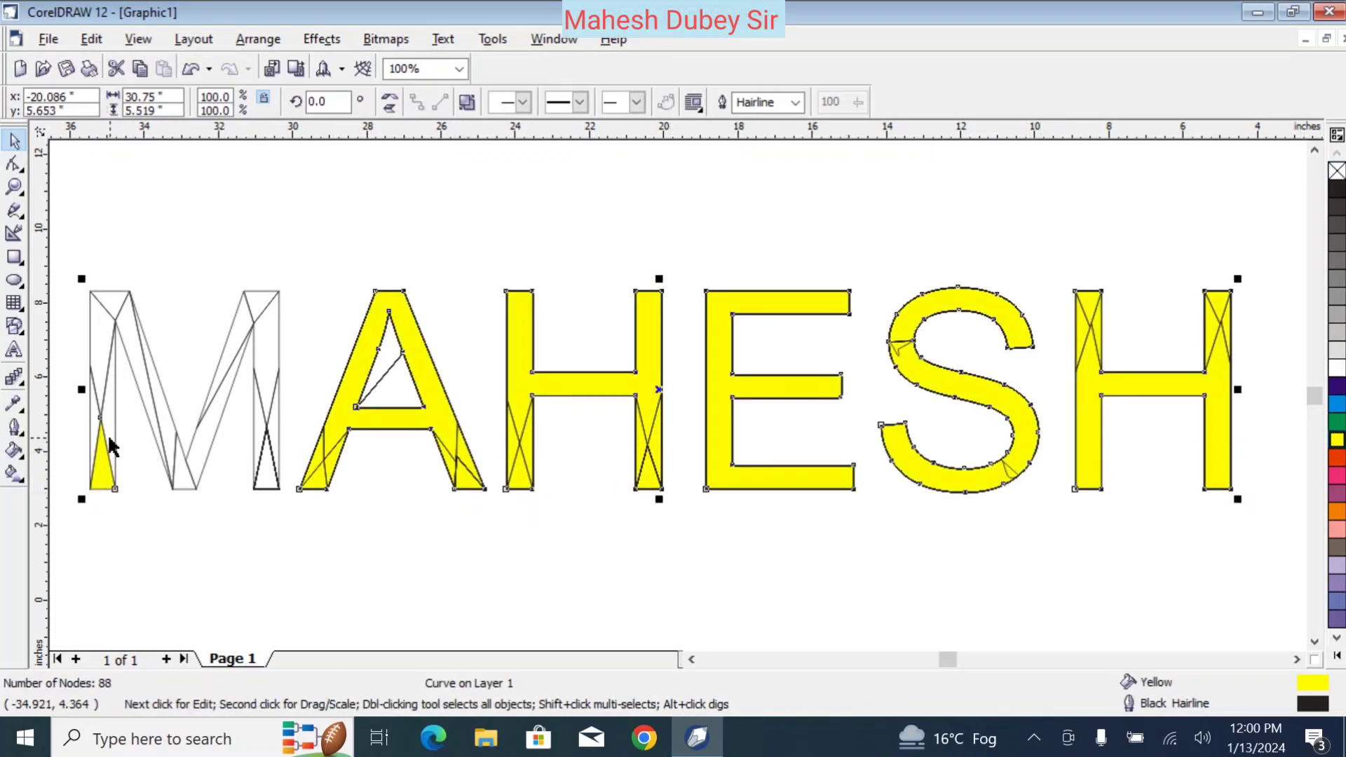
{"action": "left_click", "coordinate": [140, 586]}
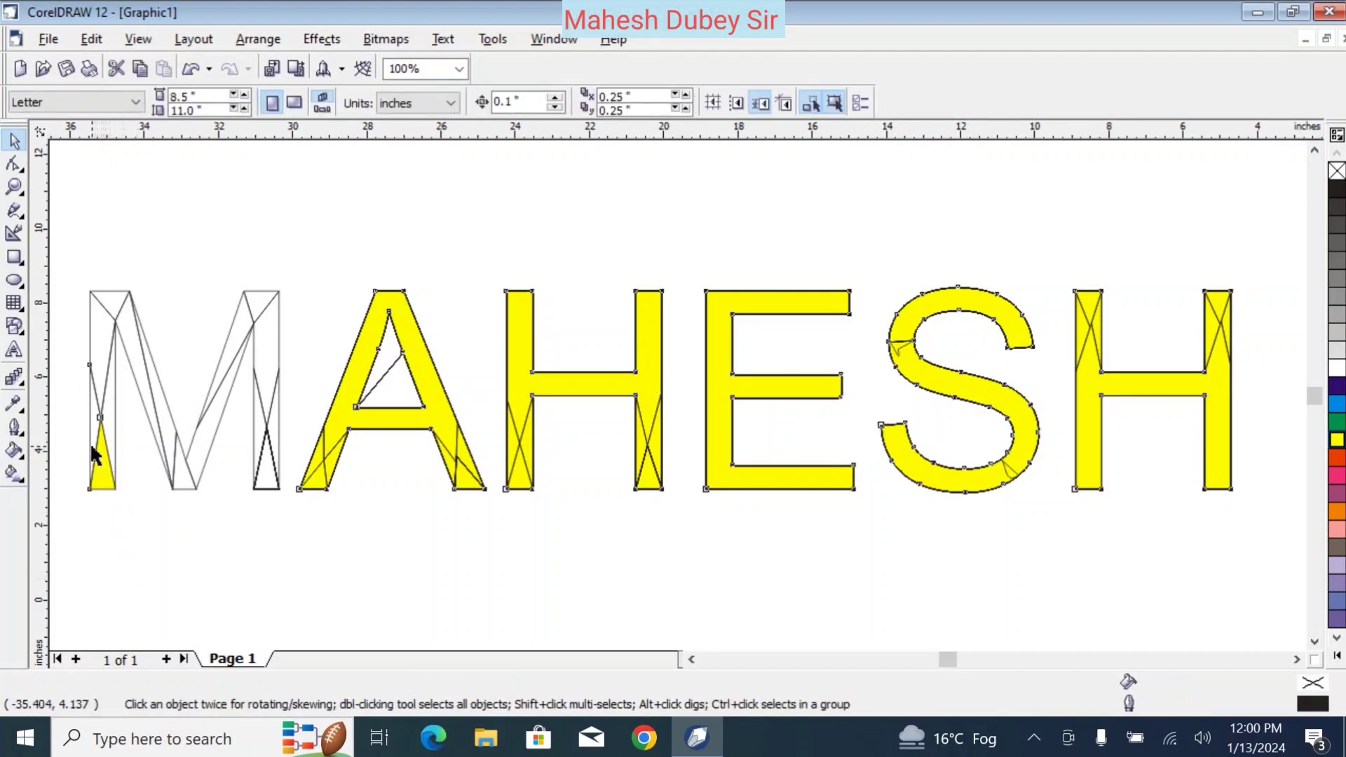
{"action": "left_click", "coordinate": [93, 447]}
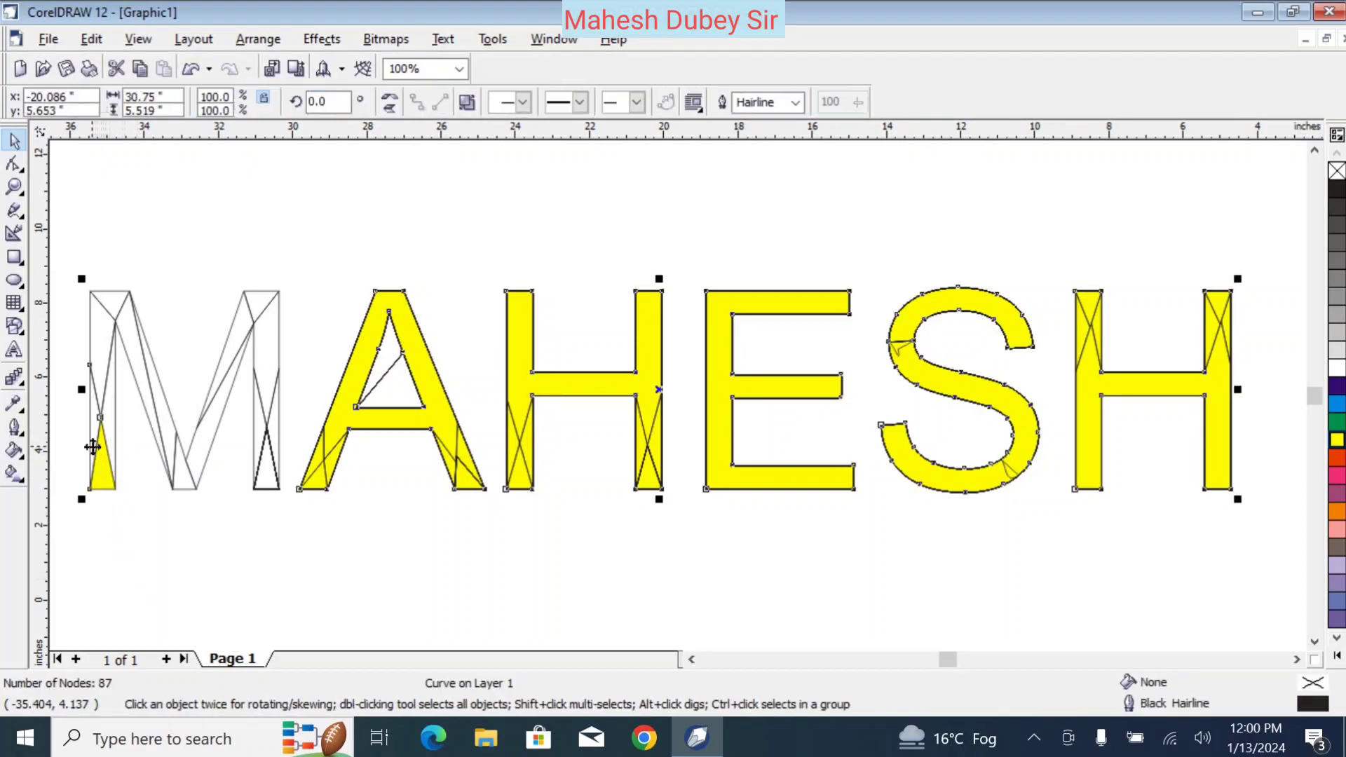
{"action": "left_click", "coordinate": [1337, 424]}
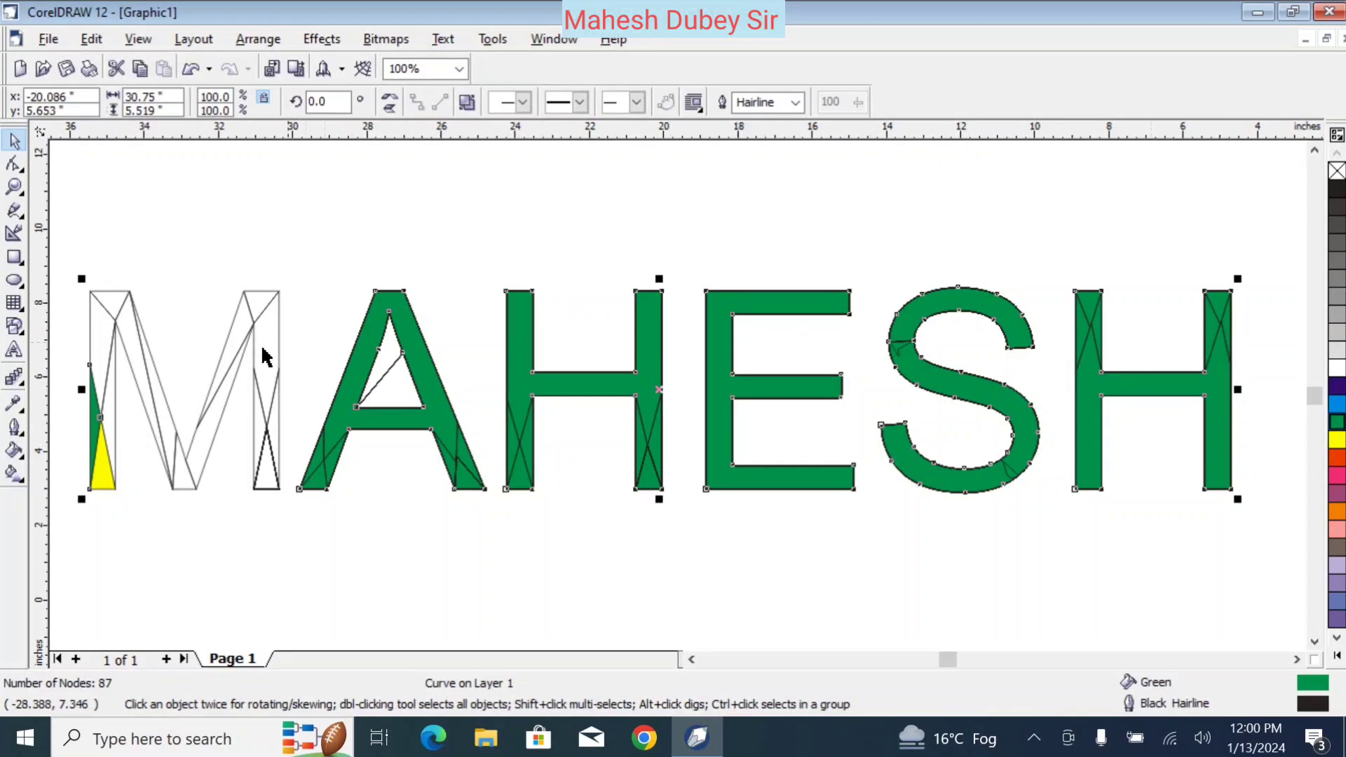
Step: Fill the tall triangle along the inner edge of the M's left stem with cyan
{"action": "left_click", "coordinate": [110, 398]}
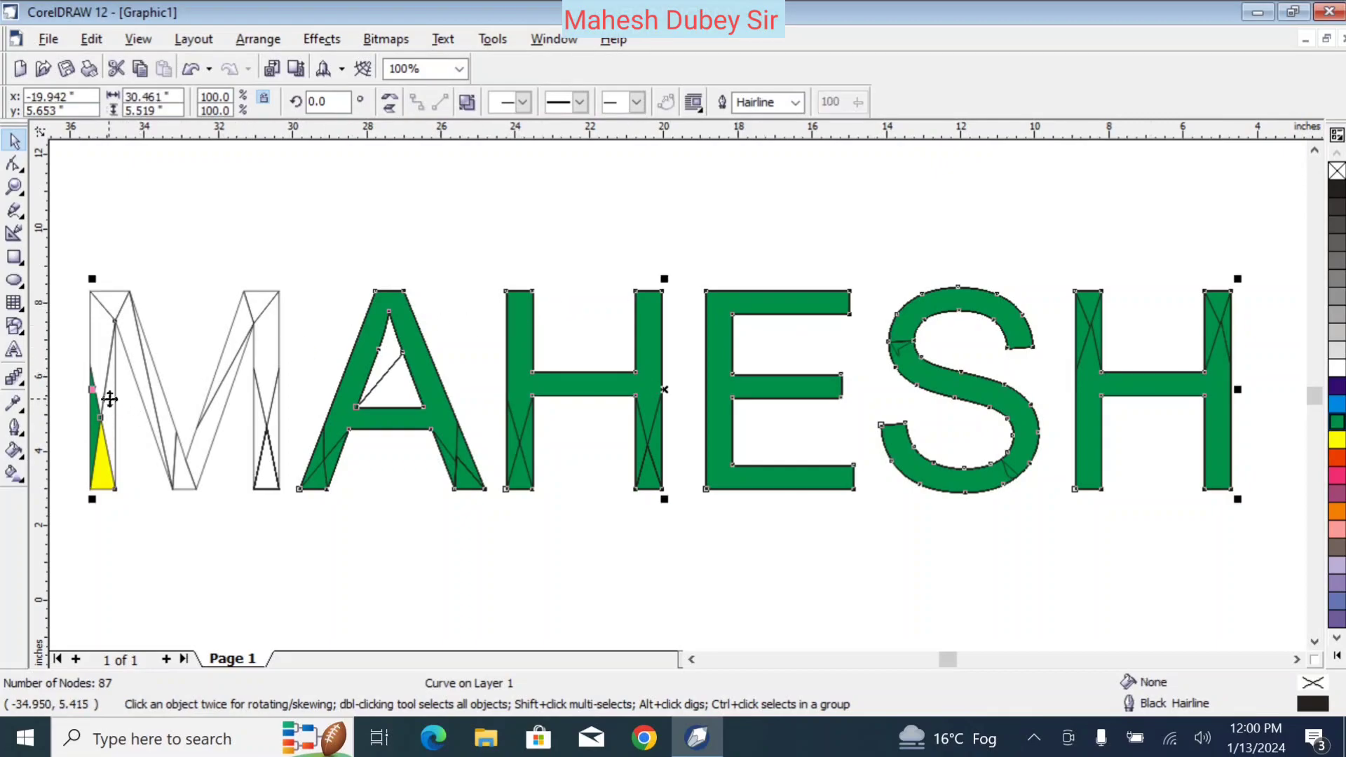
{"action": "left_click", "coordinate": [157, 559]}
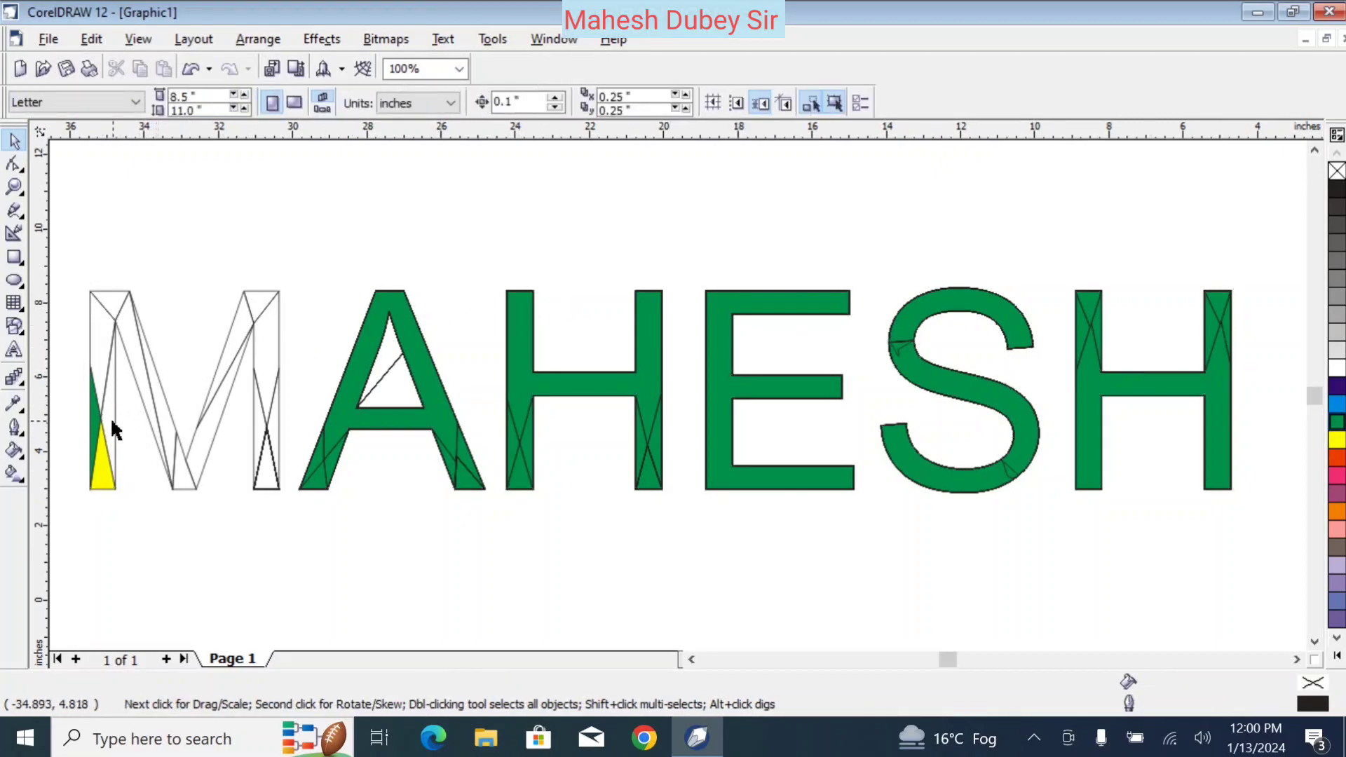
{"action": "left_click", "coordinate": [112, 417]}
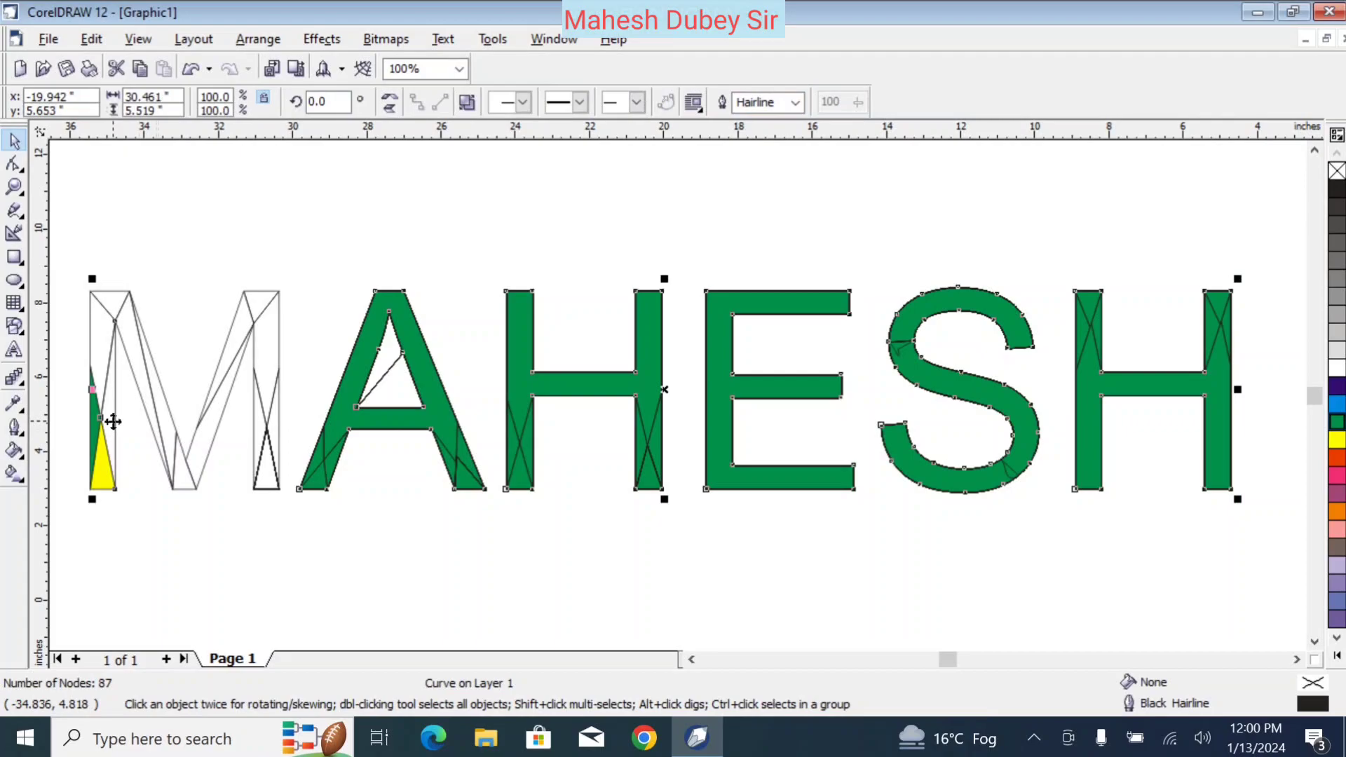
{"action": "left_click", "coordinate": [1338, 406]}
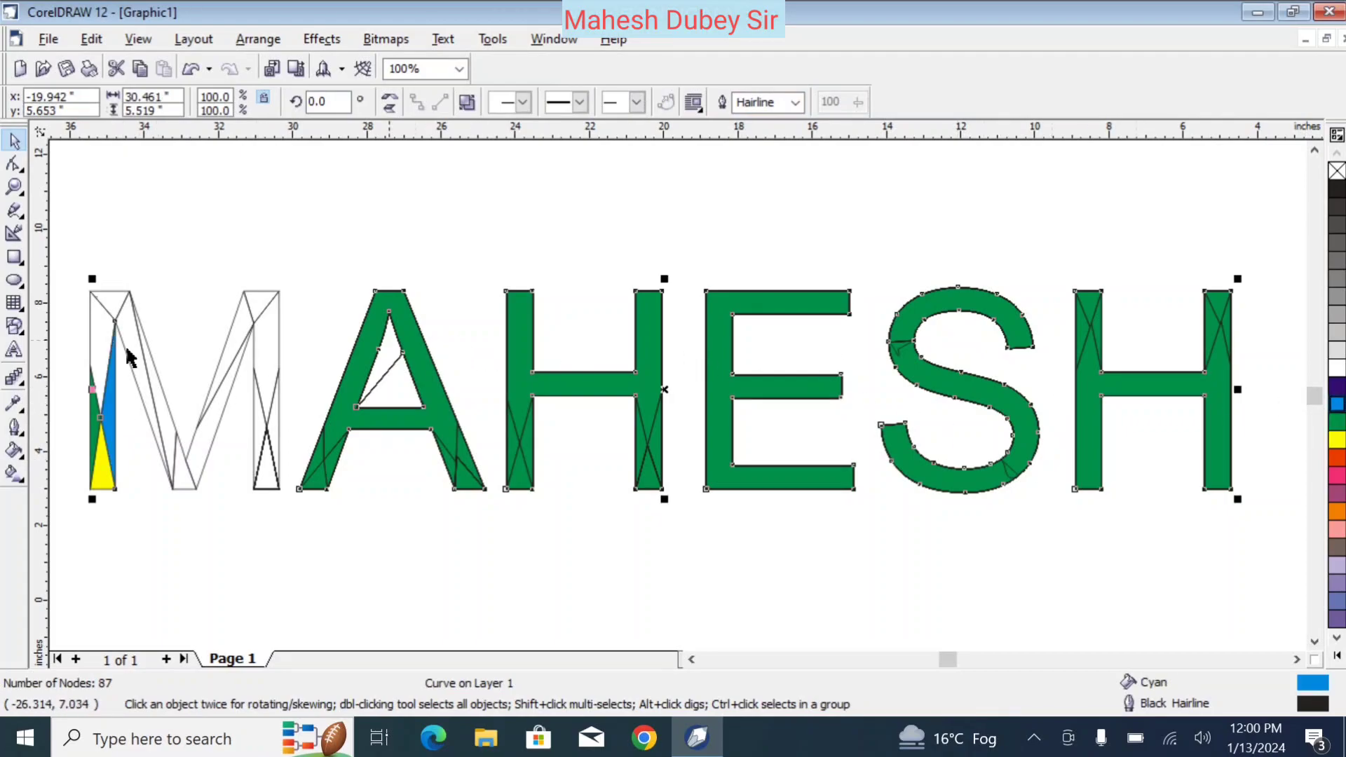
Step: Fill the upper piece of the M's left stem with red and the small triangle at its top edge with yellow
{"action": "left_click", "coordinate": [103, 326]}
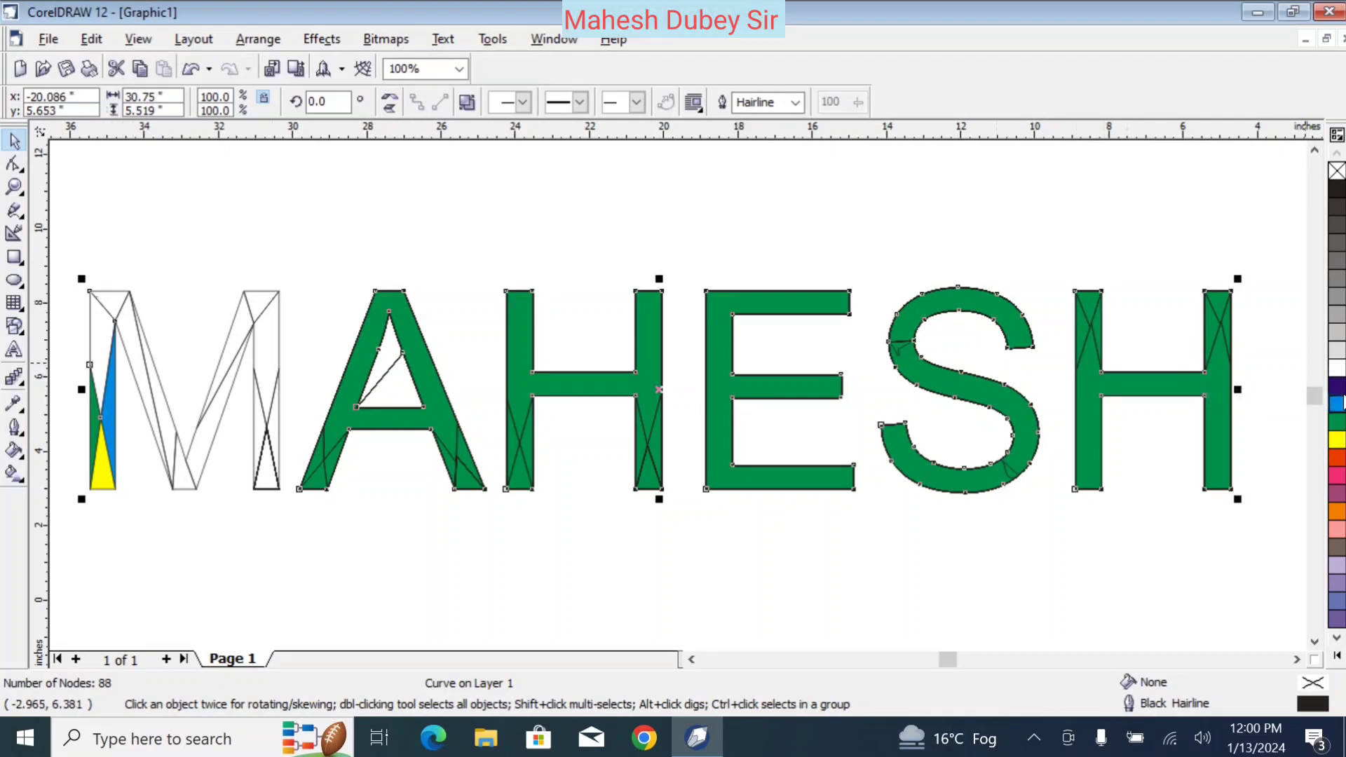
{"action": "left_click", "coordinate": [1339, 387]}
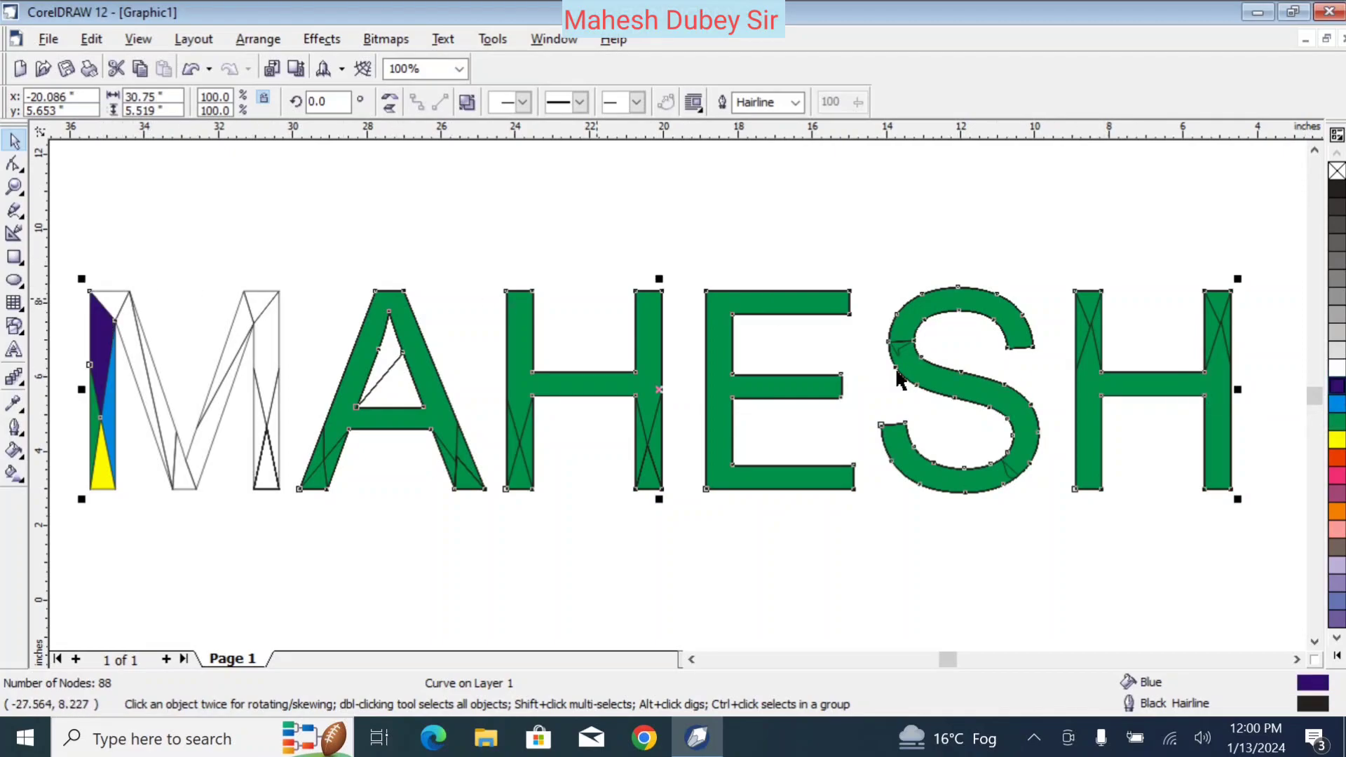
{"action": "left_click", "coordinate": [1337, 457]}
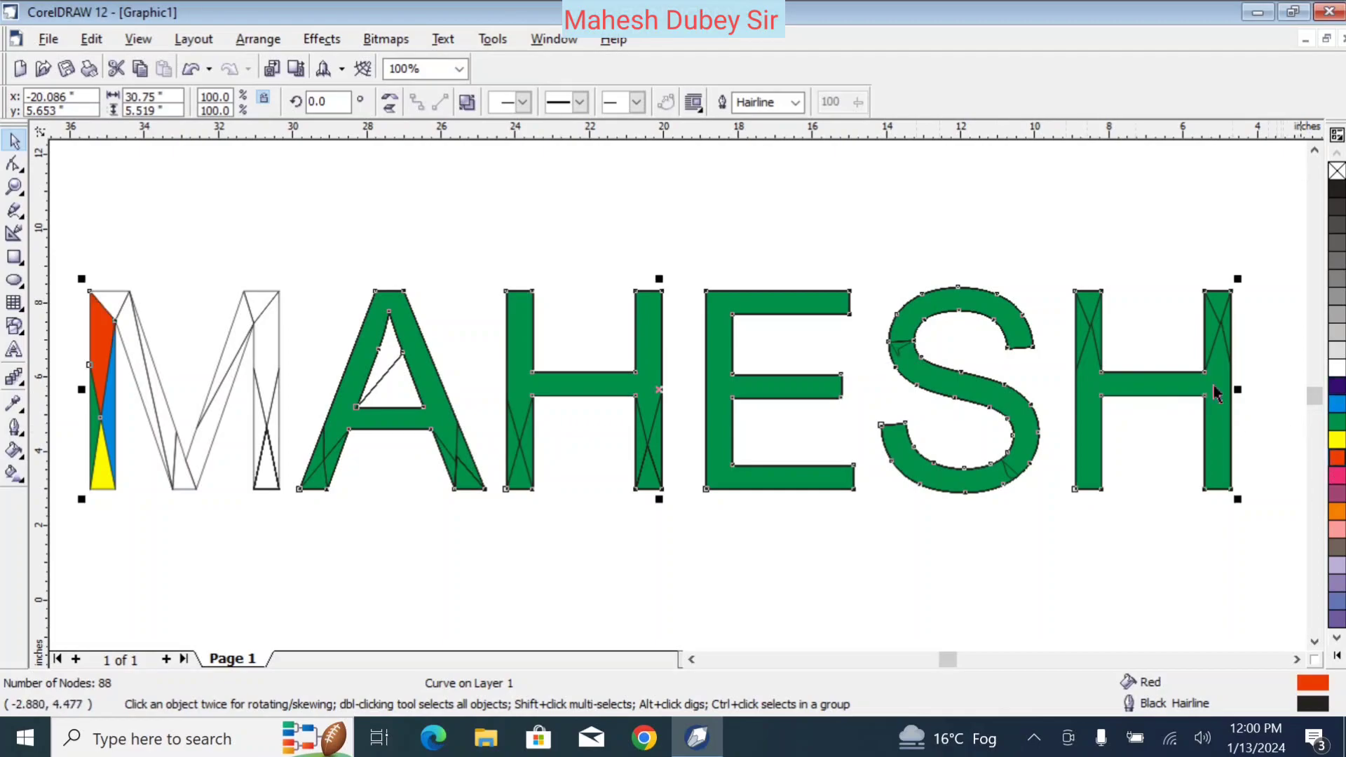
{"action": "left_click", "coordinate": [117, 300]}
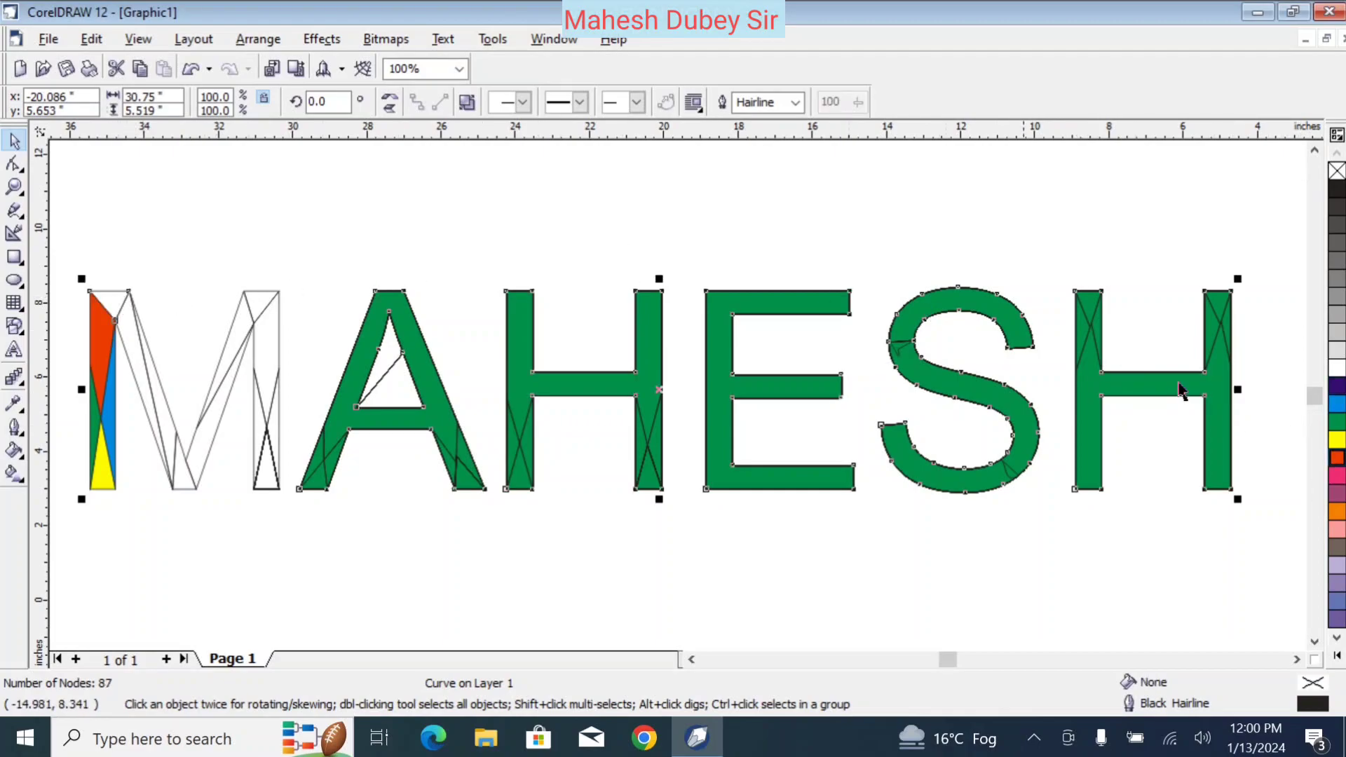
{"action": "left_click", "coordinate": [1337, 440]}
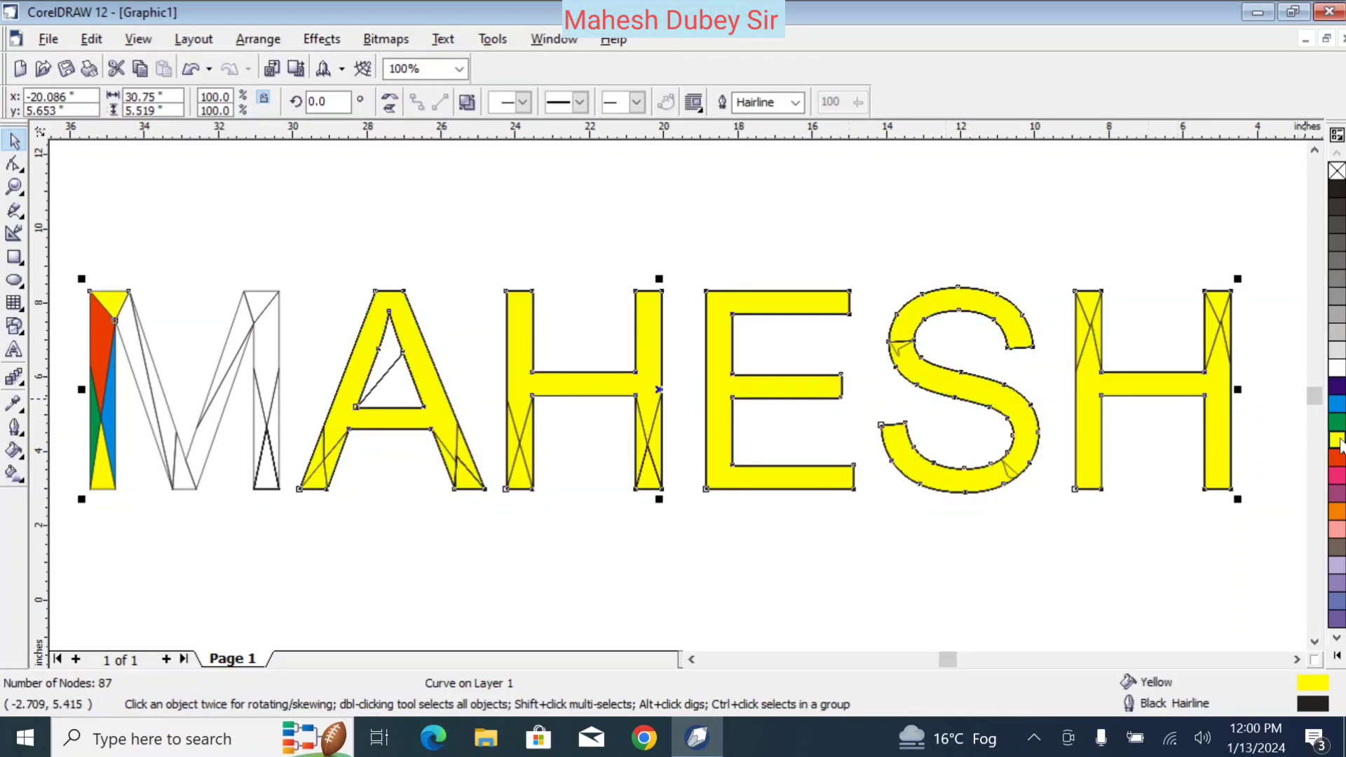
Step: Fill the long sliver along the upper edge of the M's first diagonal with pink
{"action": "left_click", "coordinate": [130, 349]}
{"action": "left_click", "coordinate": [144, 371]}
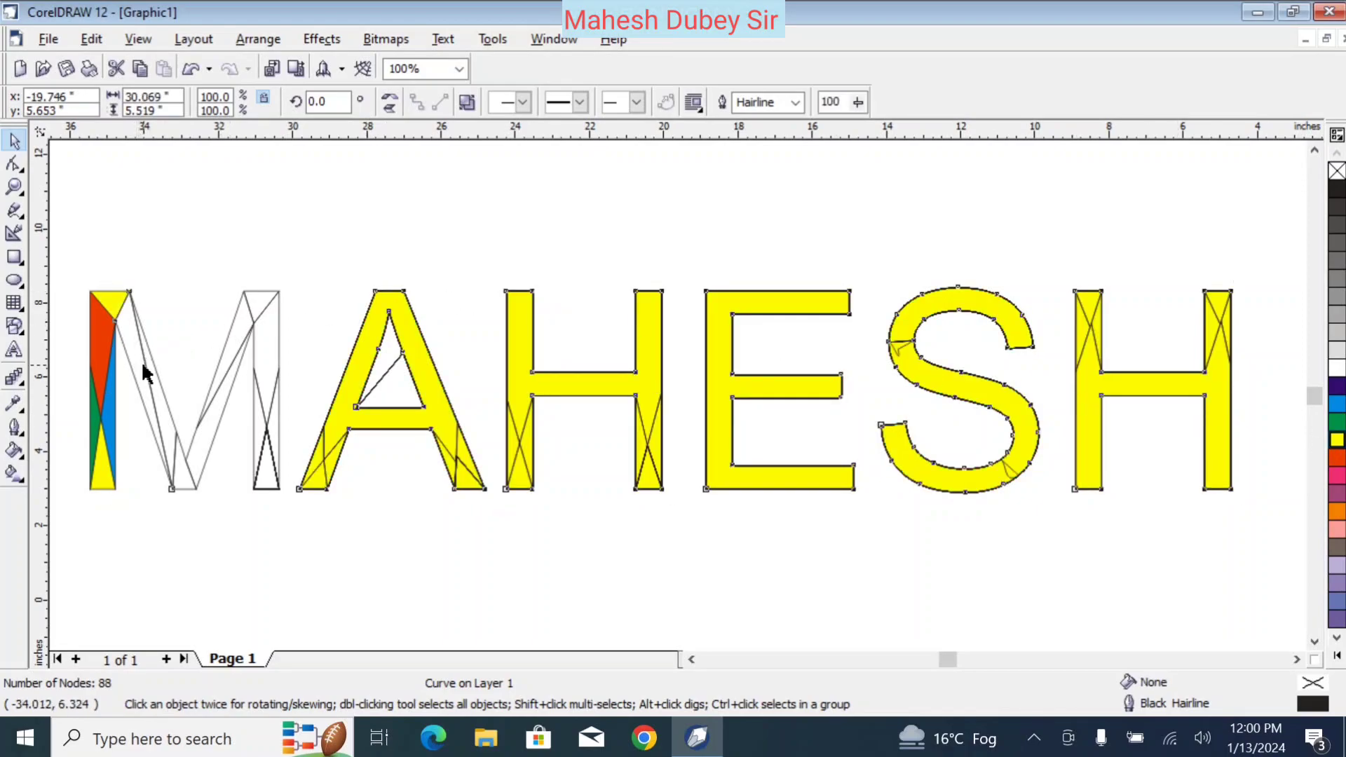
{"action": "left_click", "coordinate": [757, 643]}
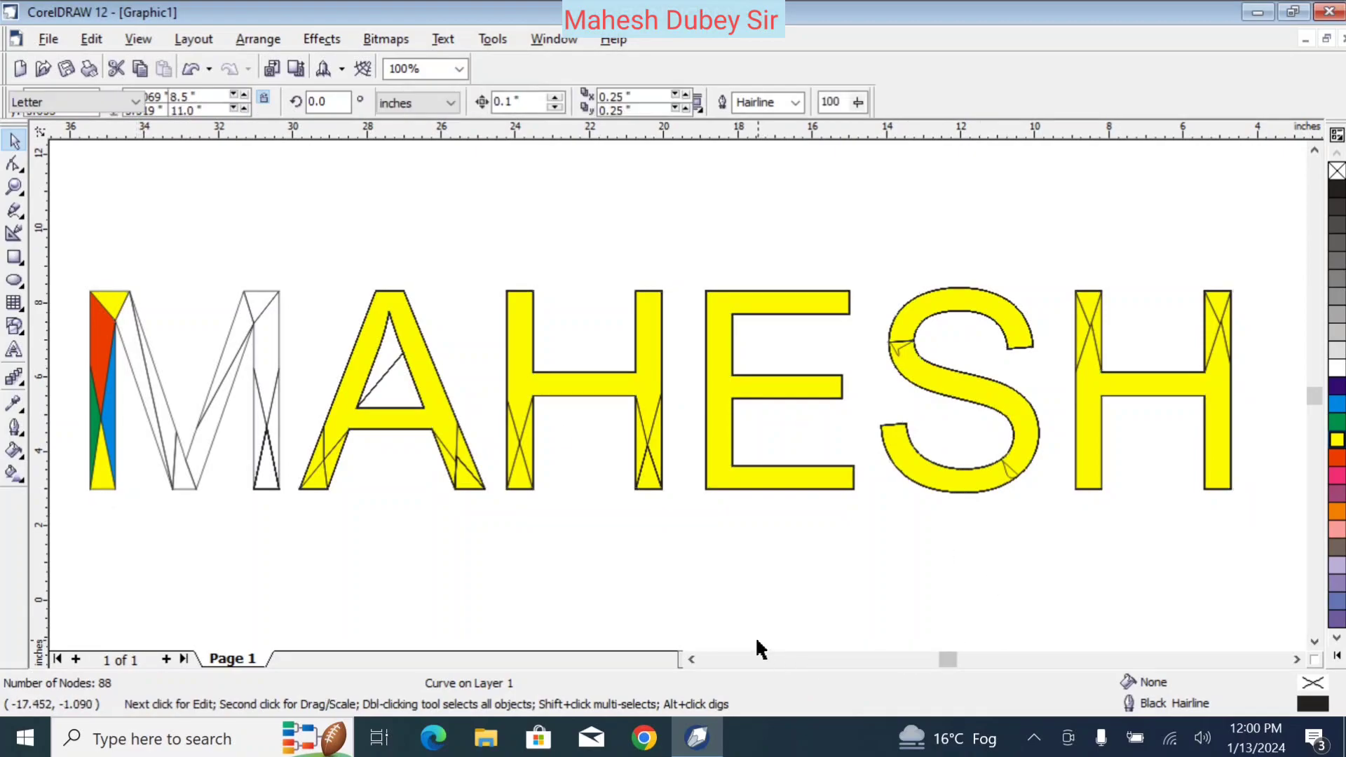
{"action": "left_click", "coordinate": [149, 398]}
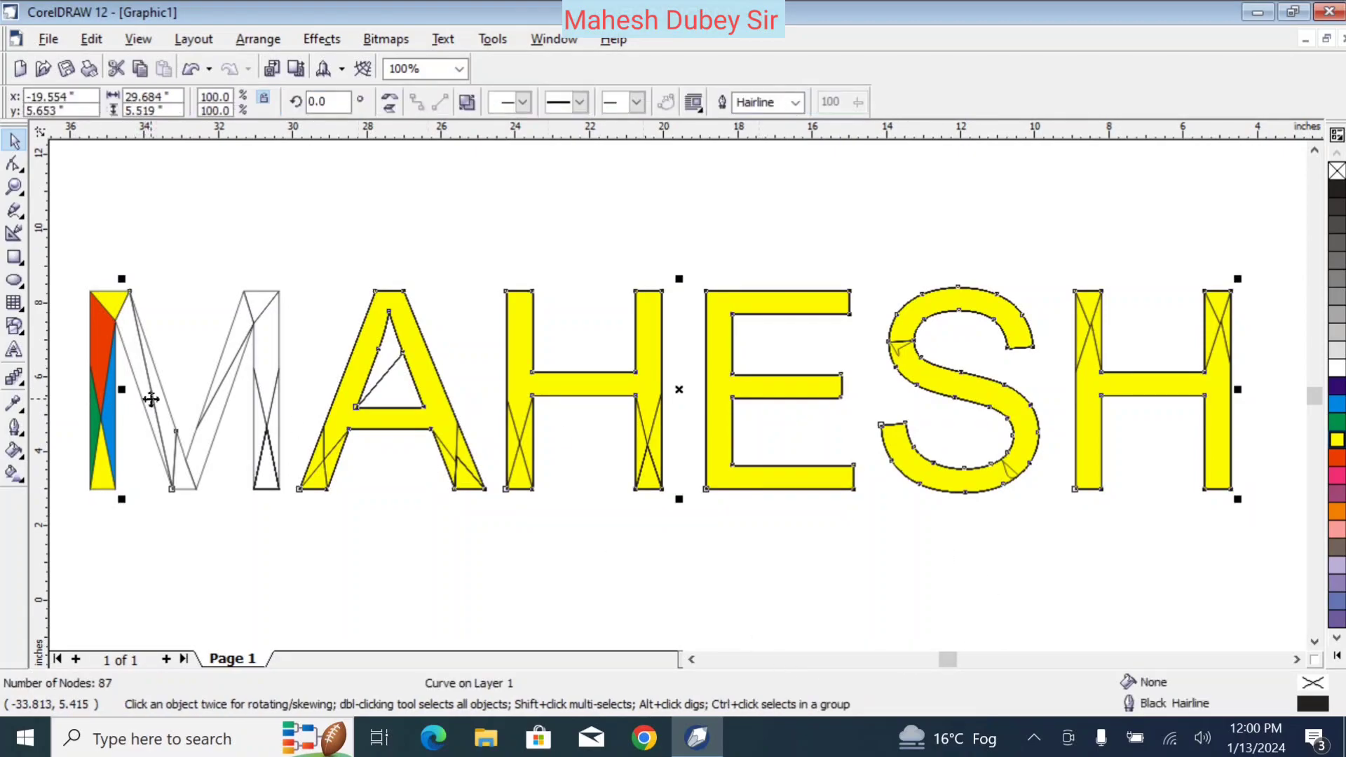
{"action": "left_click", "coordinate": [1337, 529]}
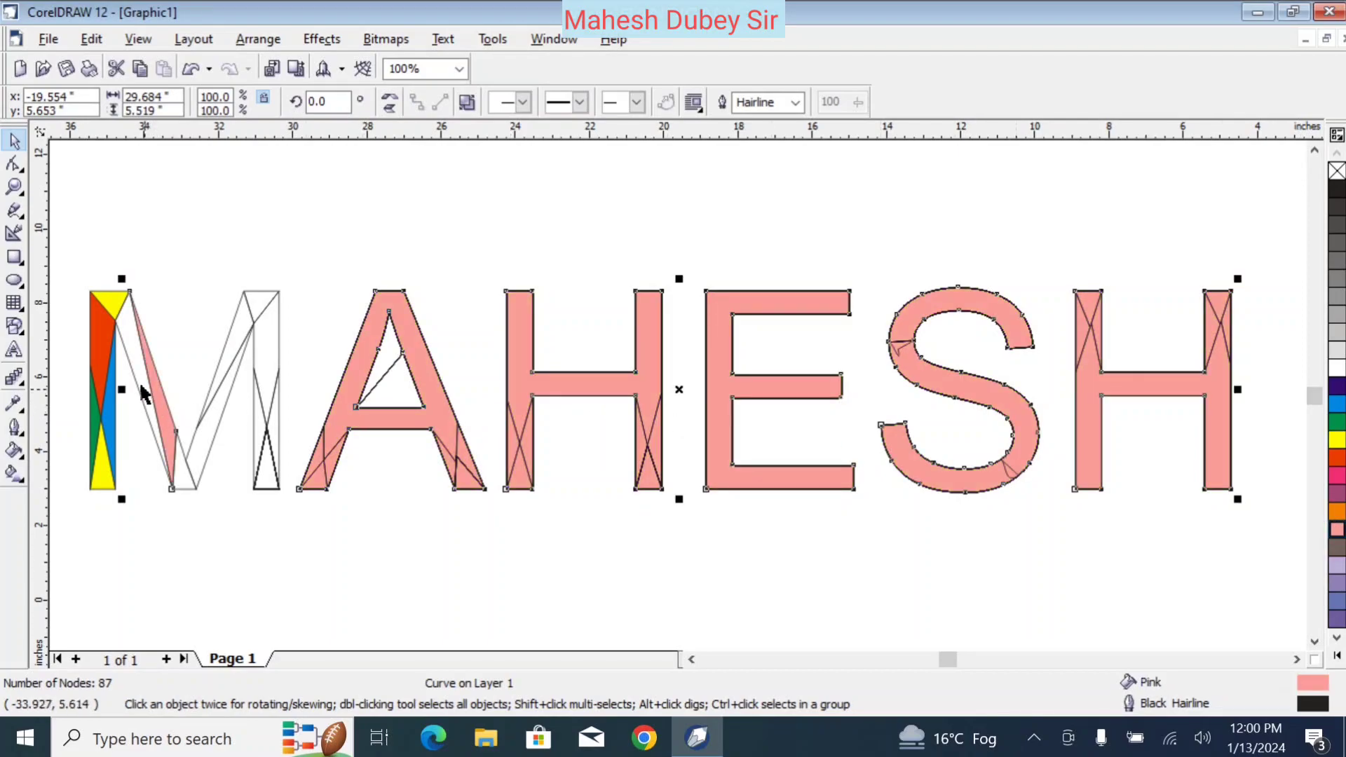
Step: Fill the small piece at the M's lower vertex with yellow and the long piece along its second diagonal with green
{"action": "left_click", "coordinate": [186, 474]}
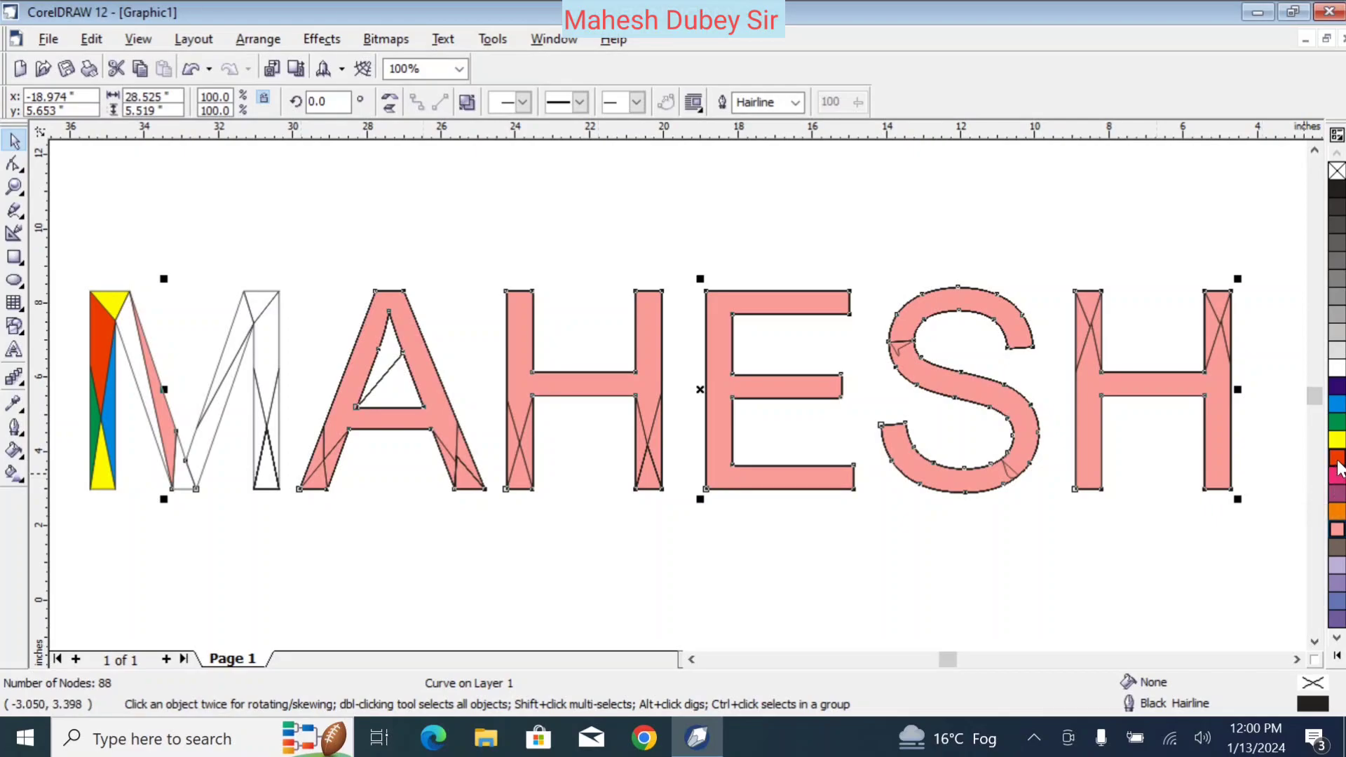
{"action": "left_click", "coordinate": [1337, 439]}
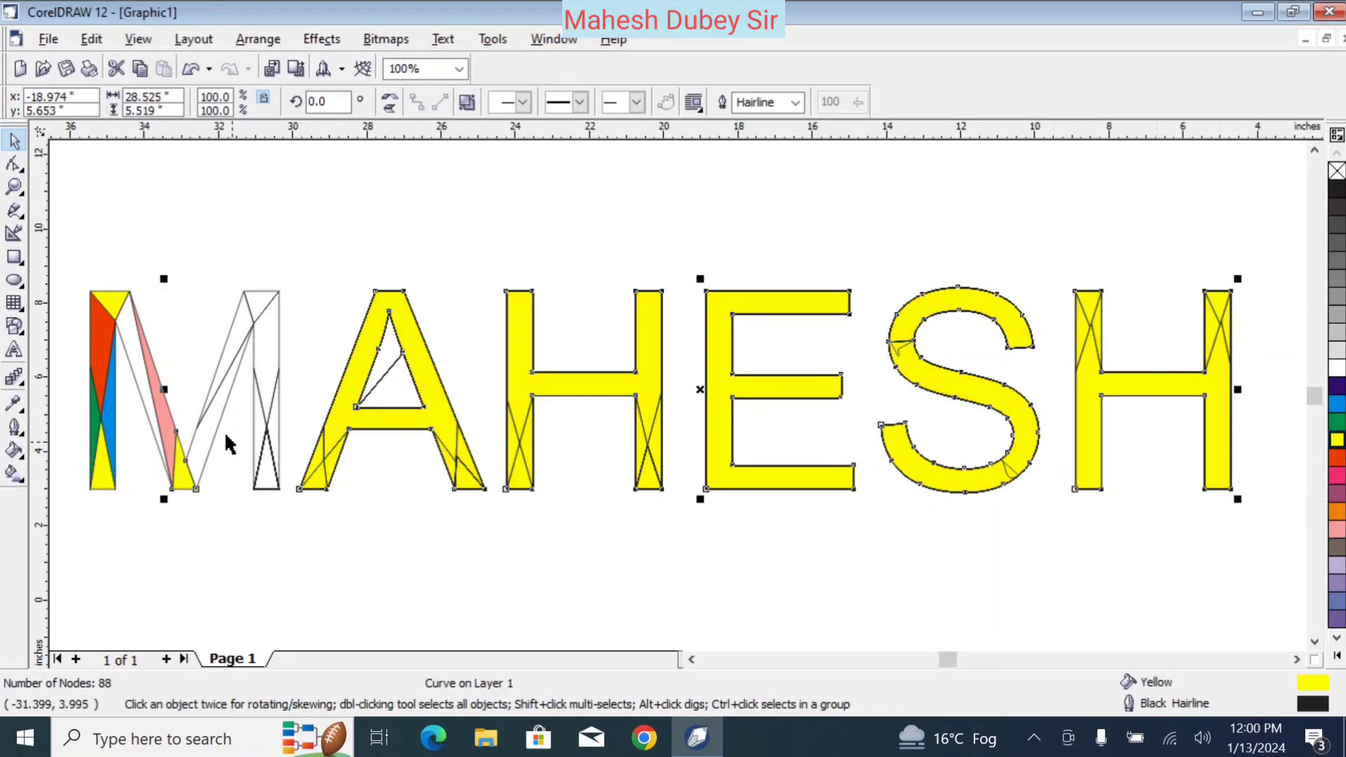
{"action": "left_click", "coordinate": [214, 405]}
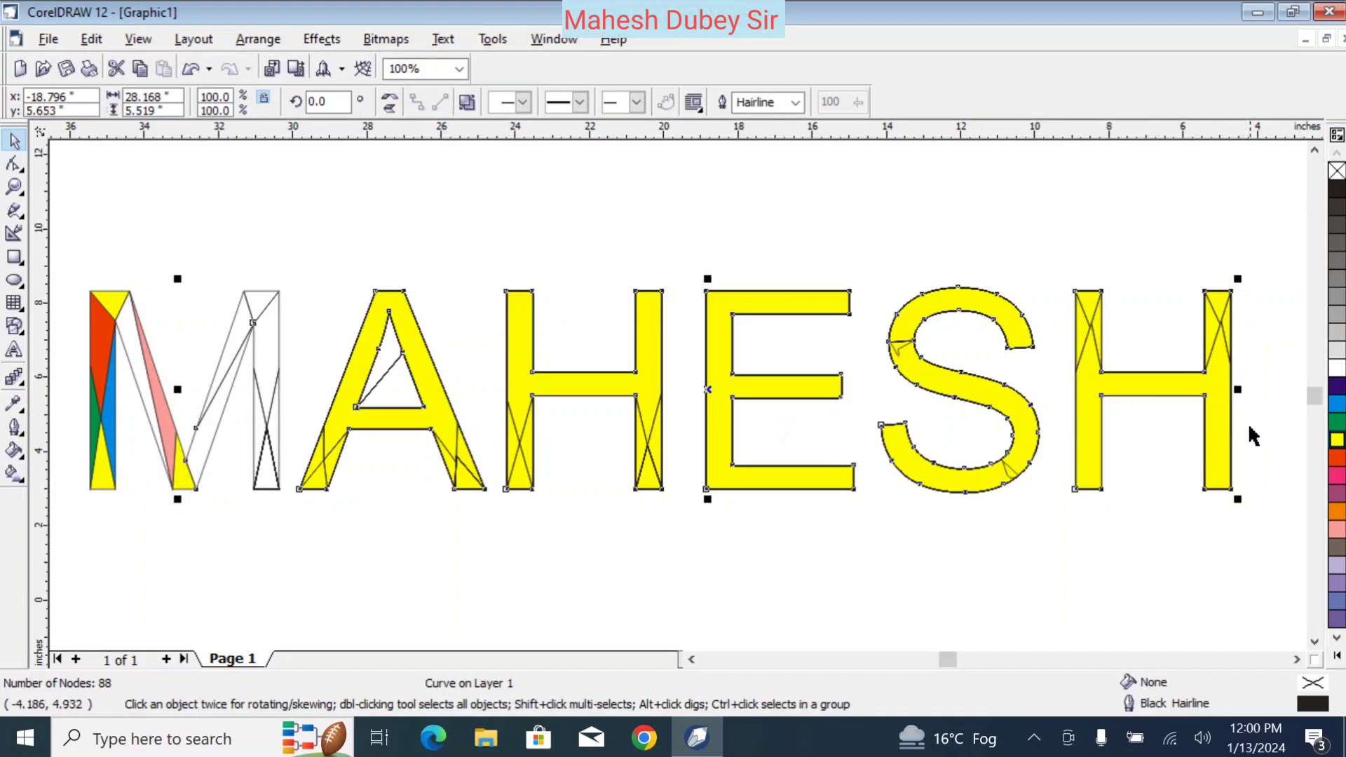
{"action": "left_click", "coordinate": [1338, 422]}
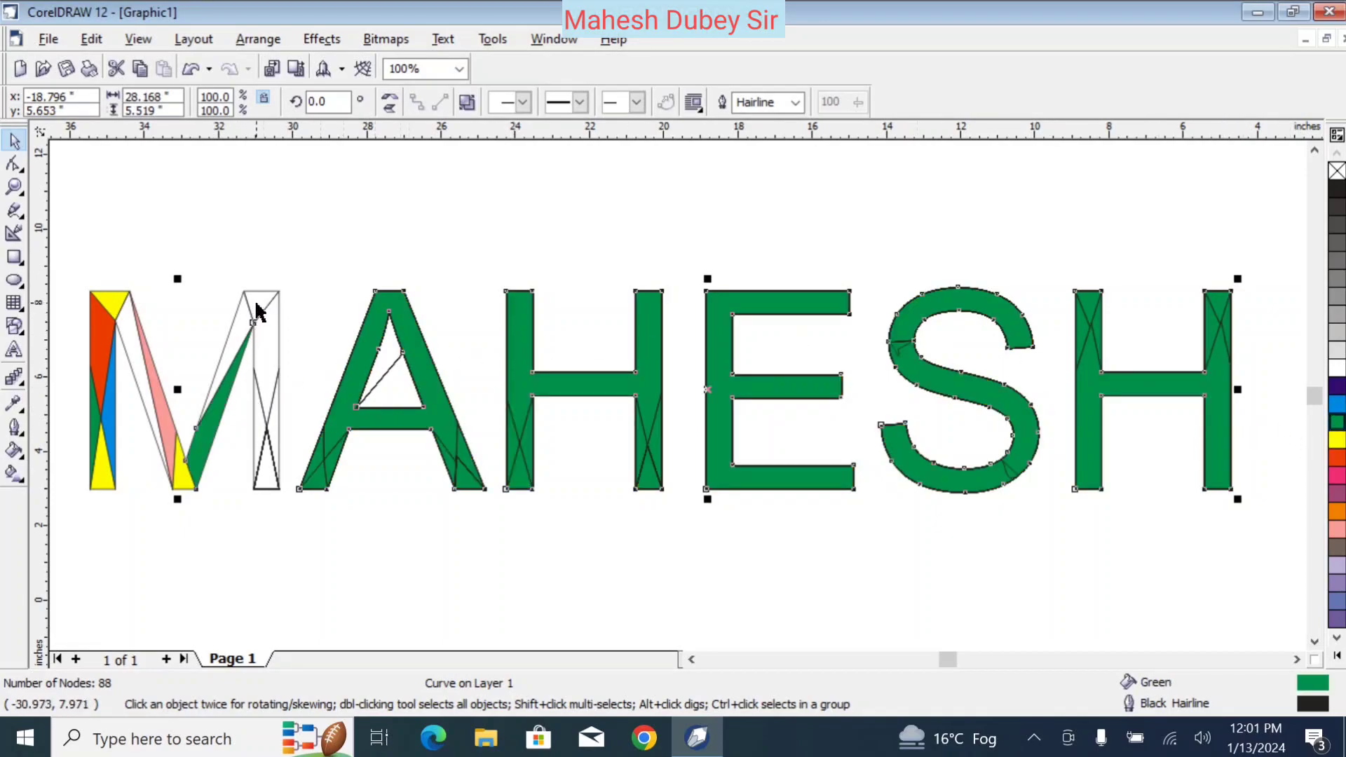
Step: Fill the upper piece of the M's right stem with blue
{"action": "left_click", "coordinate": [276, 319]}
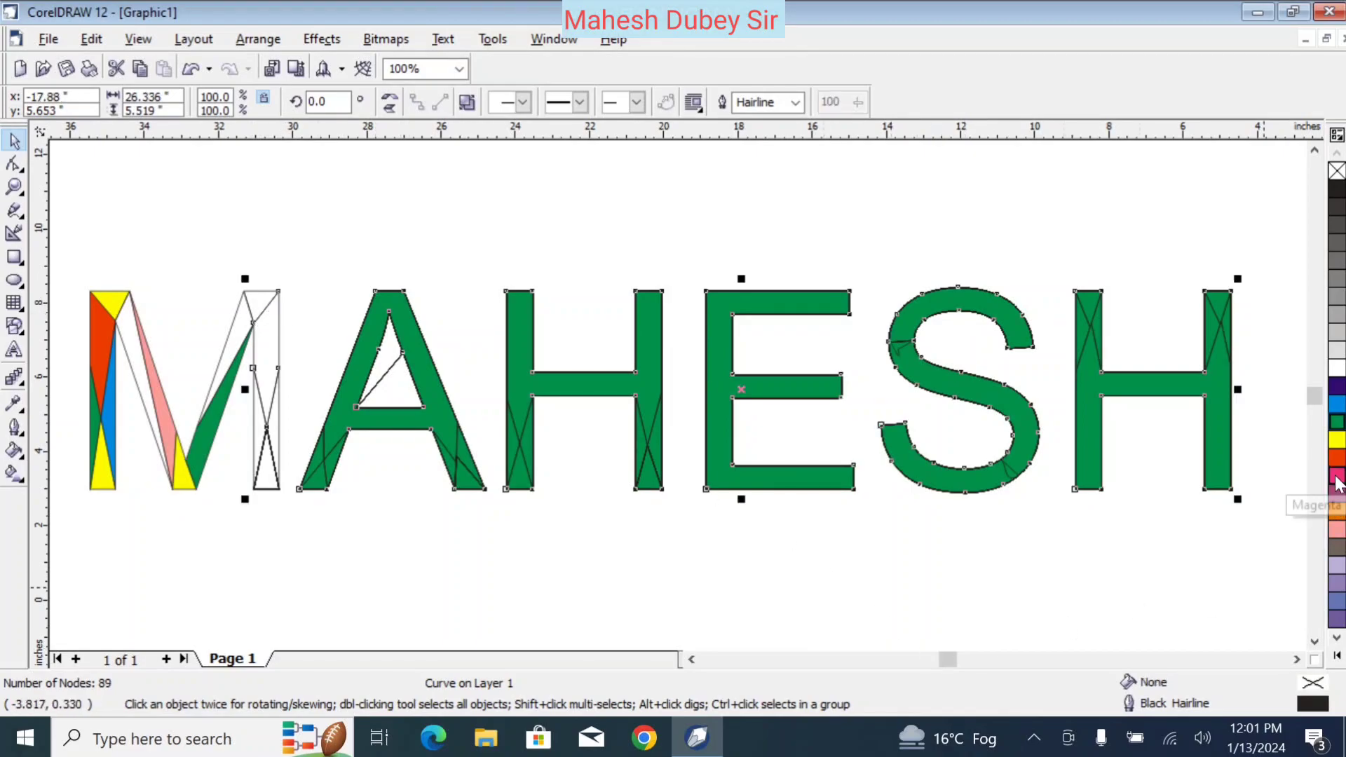
{"action": "left_click", "coordinate": [1337, 385]}
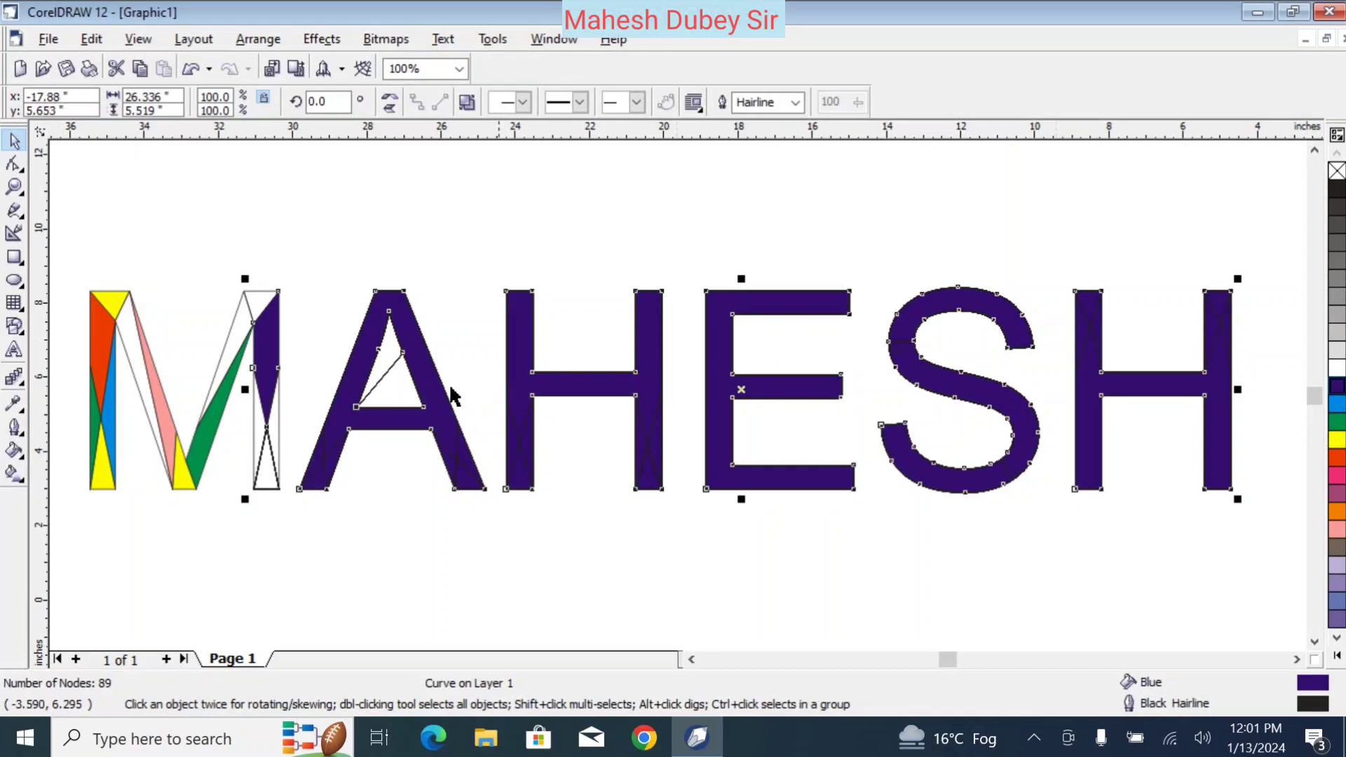
Step: Try magenta and yellow fills on the combined curve that includes the triangle at the foot of the M's right stem
{"action": "left_click", "coordinate": [271, 469]}
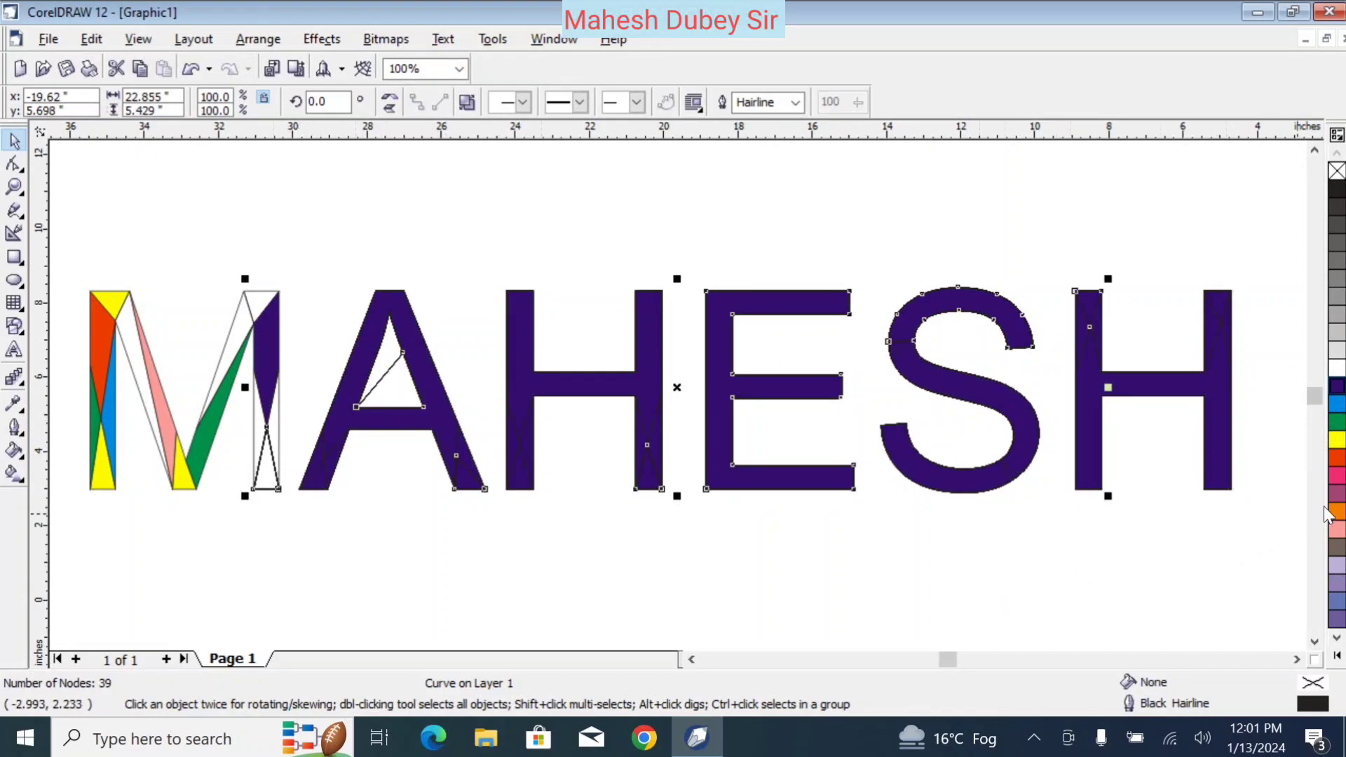
{"action": "left_click", "coordinate": [1336, 475]}
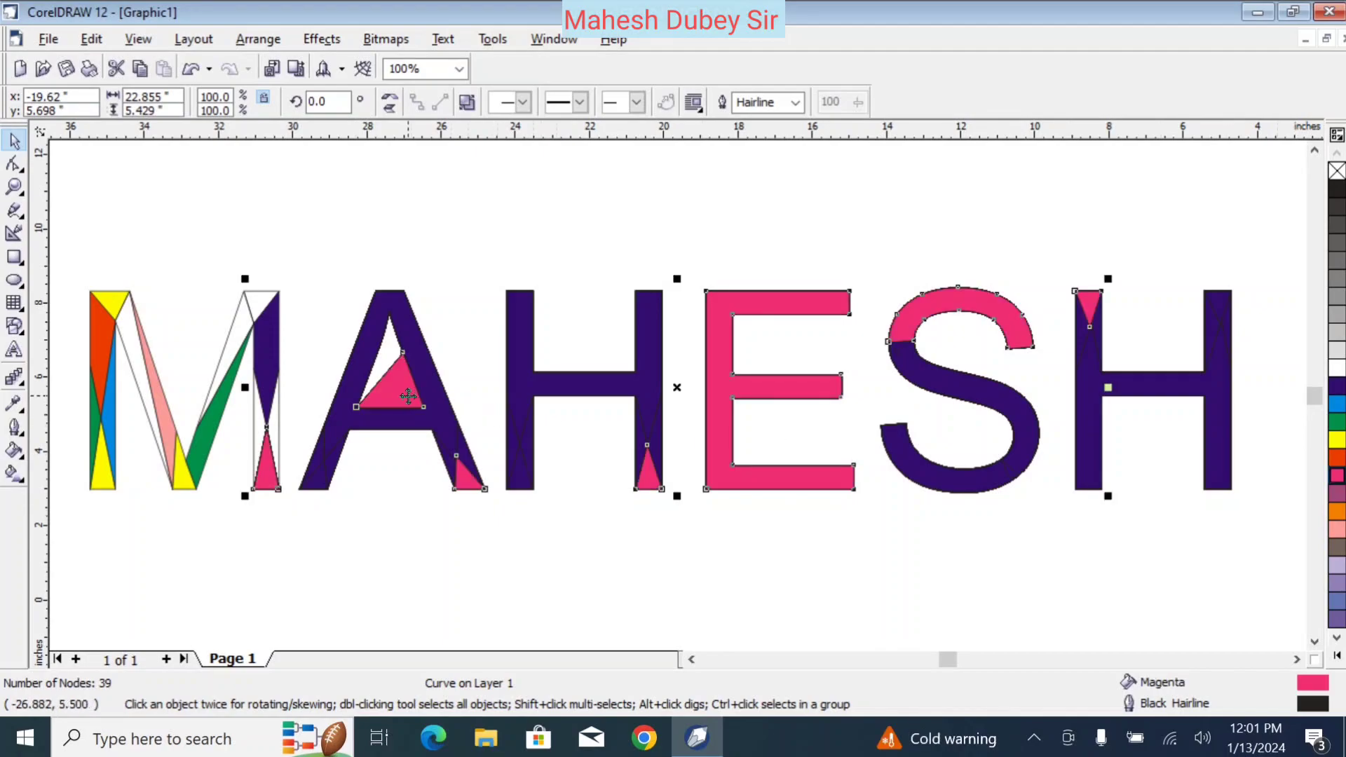
{"action": "left_click", "coordinate": [373, 352]}
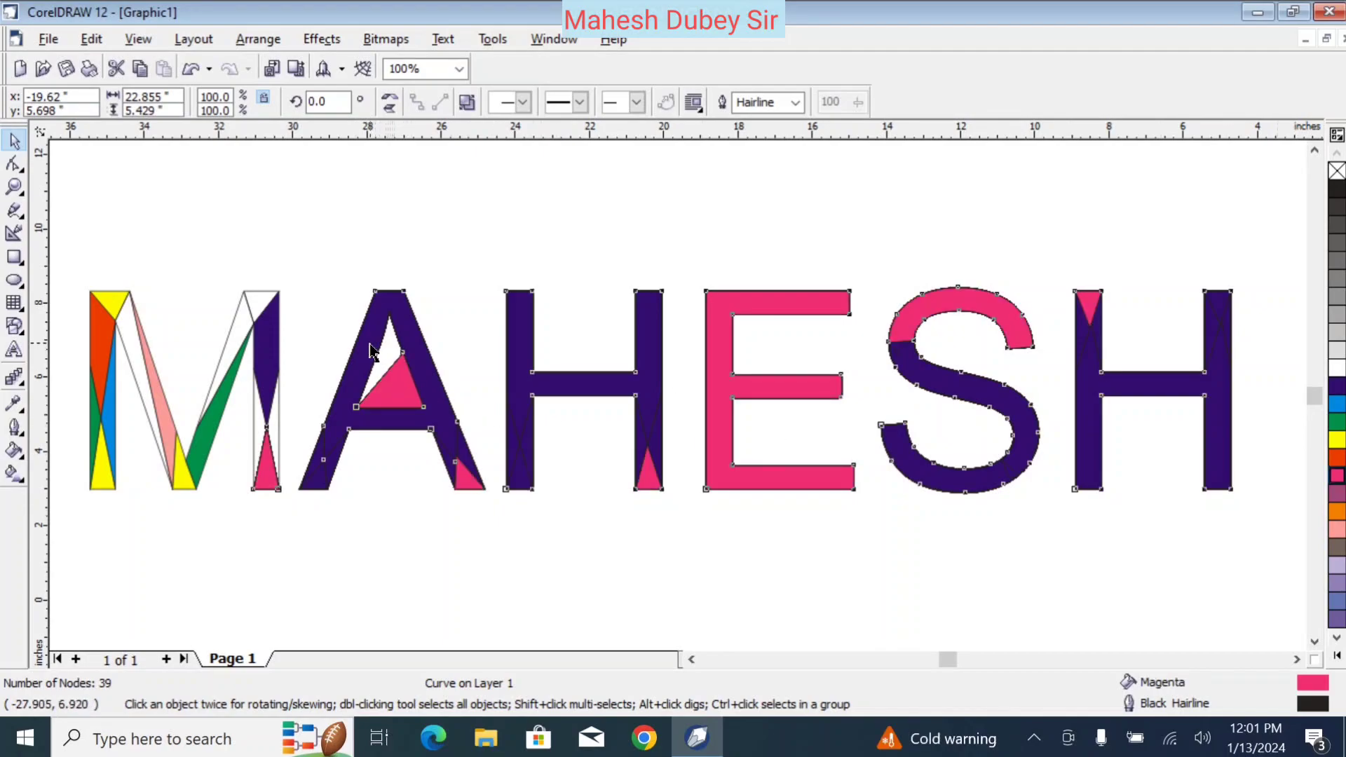
{"action": "left_click", "coordinate": [463, 484]}
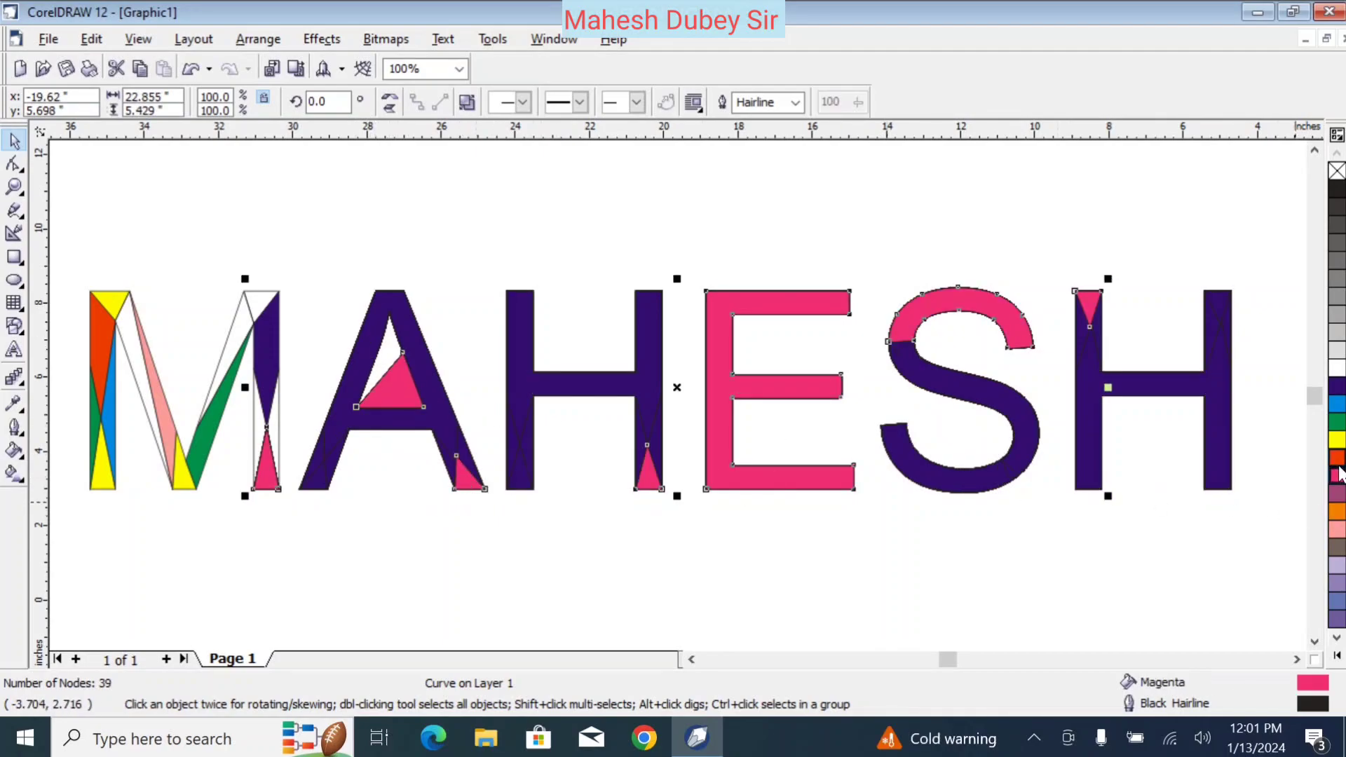
{"action": "left_click", "coordinate": [1337, 439]}
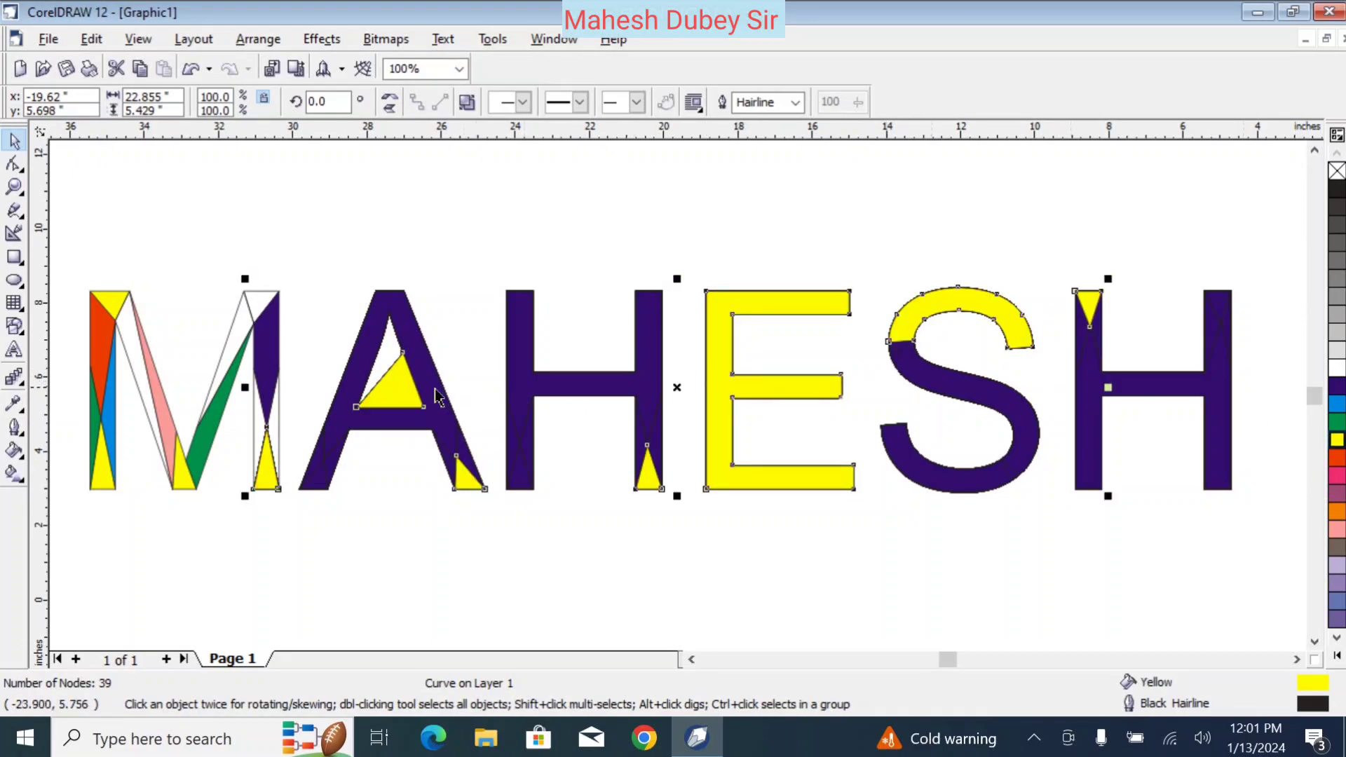
Step: Fill the combined curve that includes the triangle at the foot of the M's right stem with cyan
{"action": "left_click", "coordinate": [397, 385]}
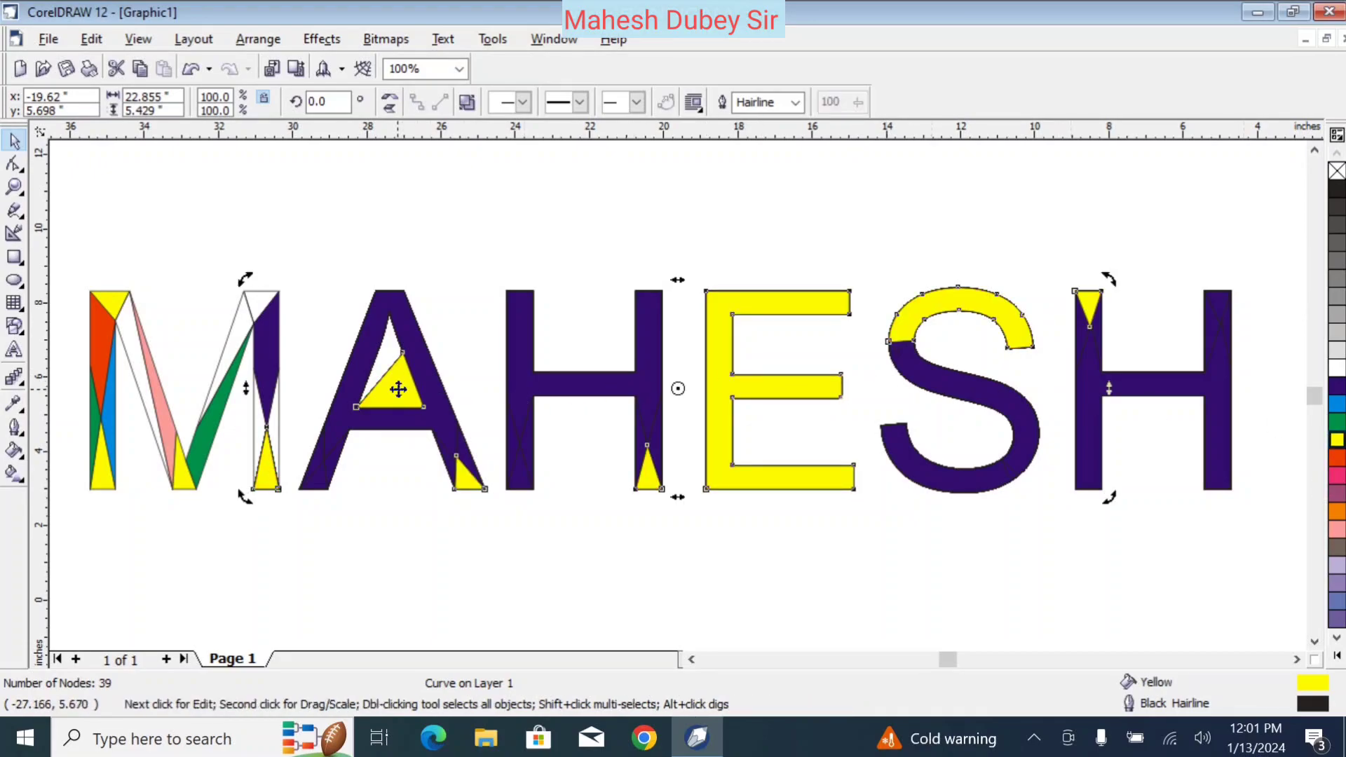
{"action": "left_click", "coordinate": [450, 556]}
{"action": "left_click", "coordinate": [400, 413]}
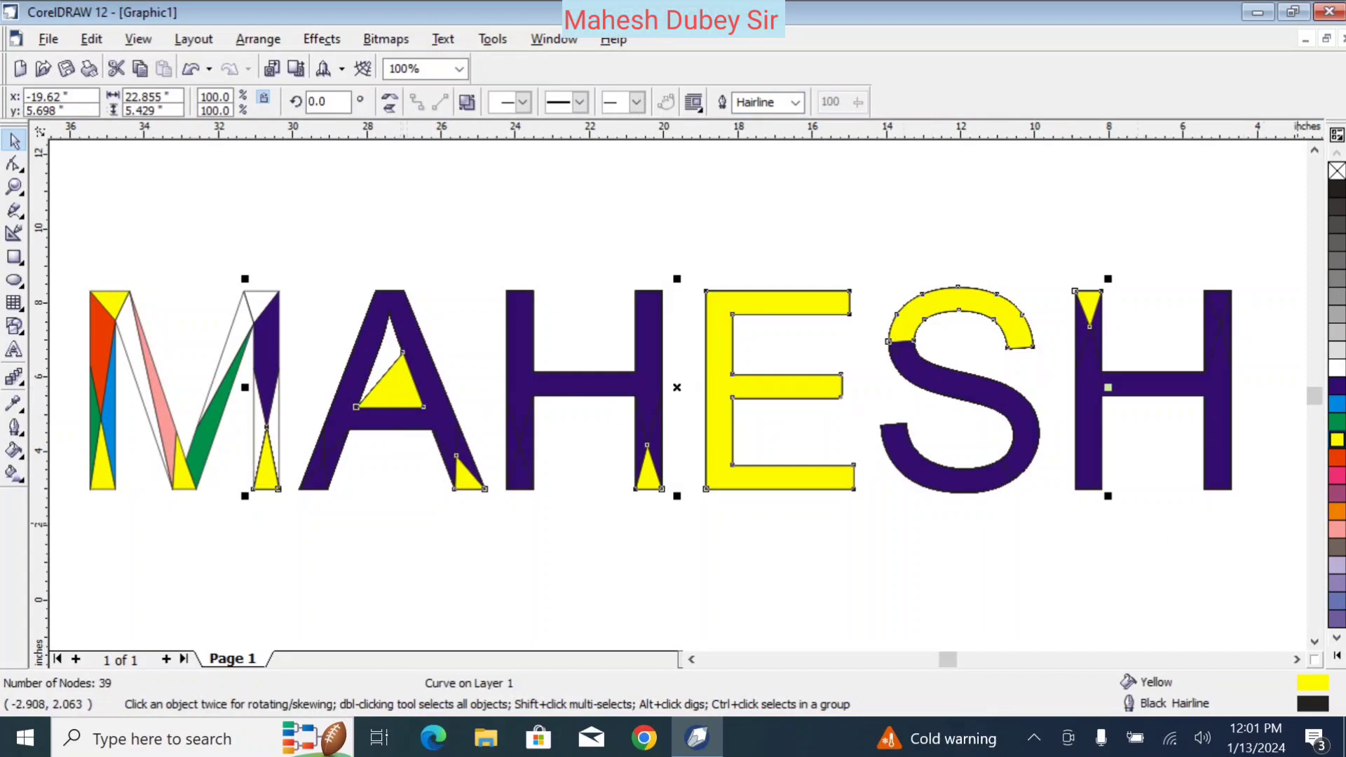
{"action": "left_click", "coordinate": [1336, 405]}
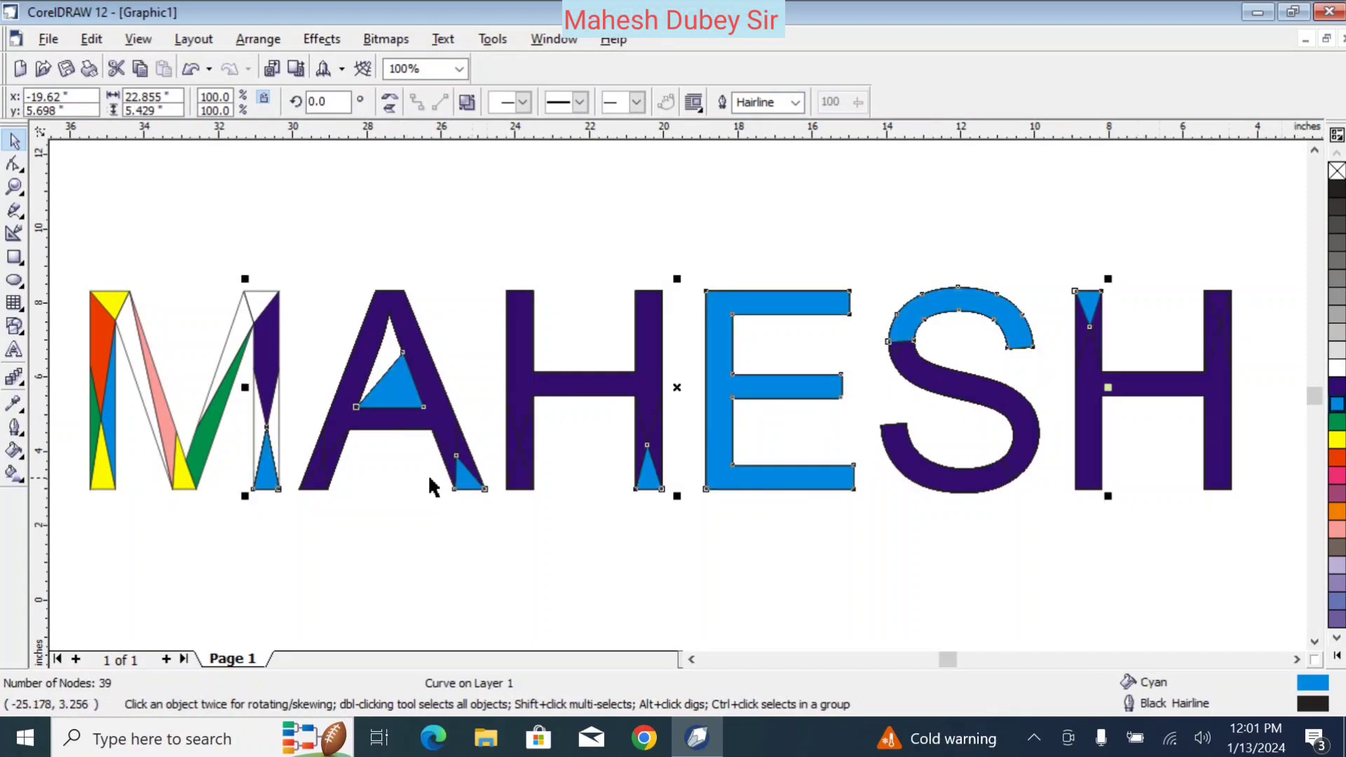
Step: Fill the combined curve that includes the small triangle at the A's left foot with yellow and clear the selection
{"action": "left_click", "coordinate": [325, 476]}
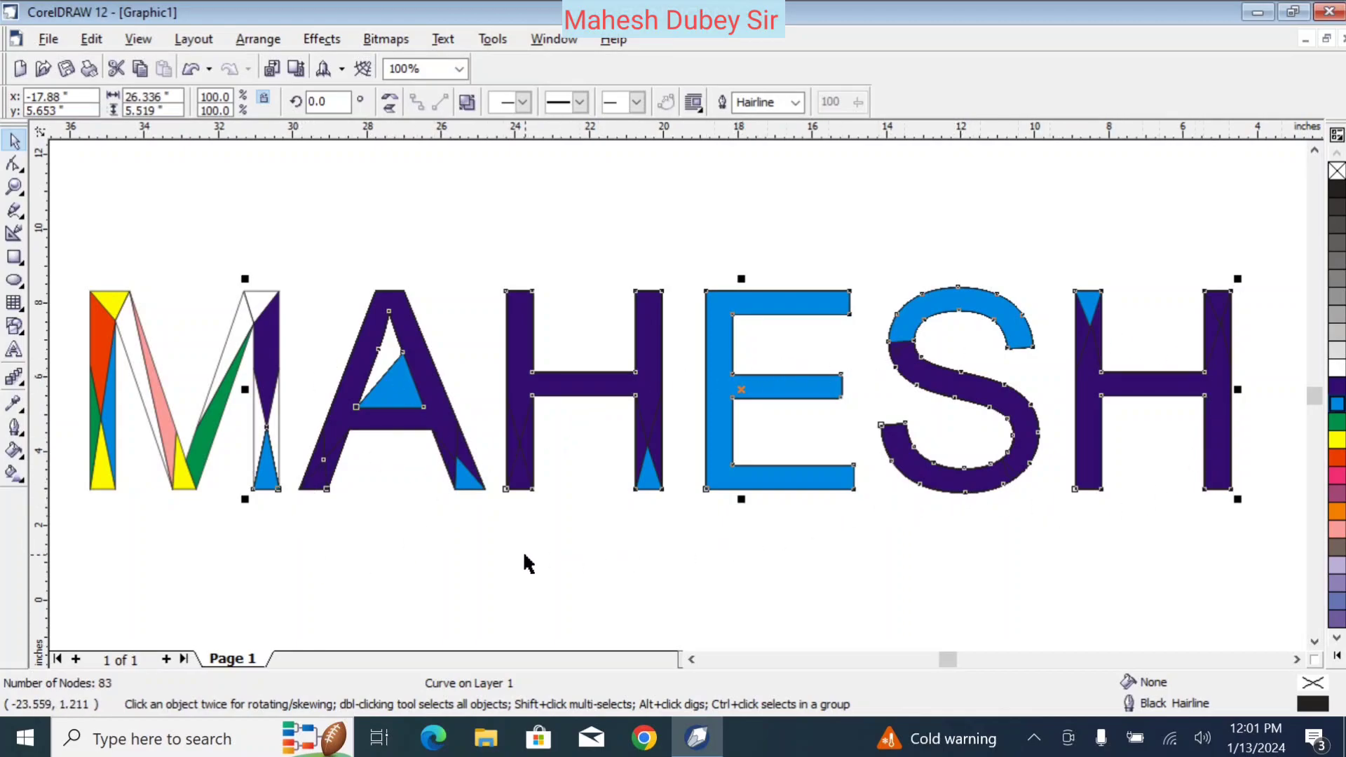
{"action": "left_click", "coordinate": [1337, 440]}
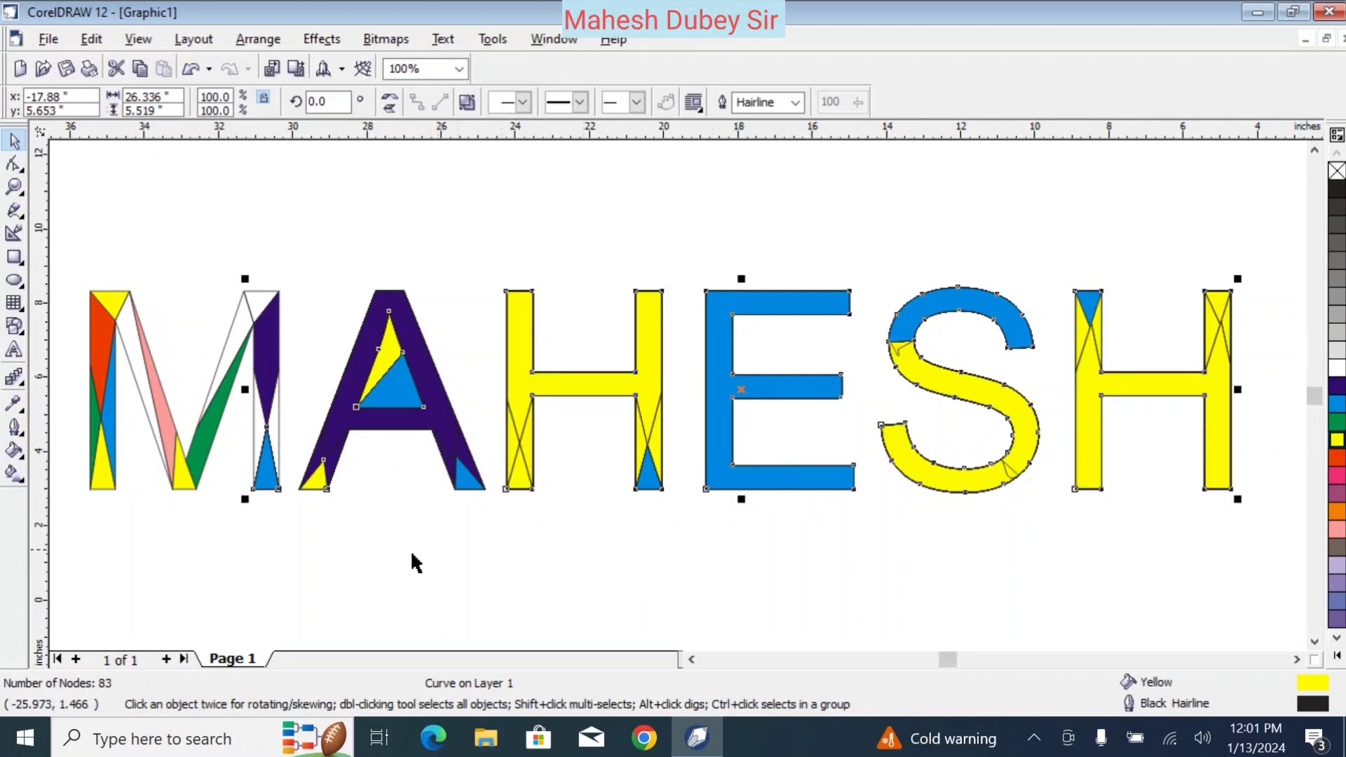
{"action": "left_click", "coordinate": [396, 463]}
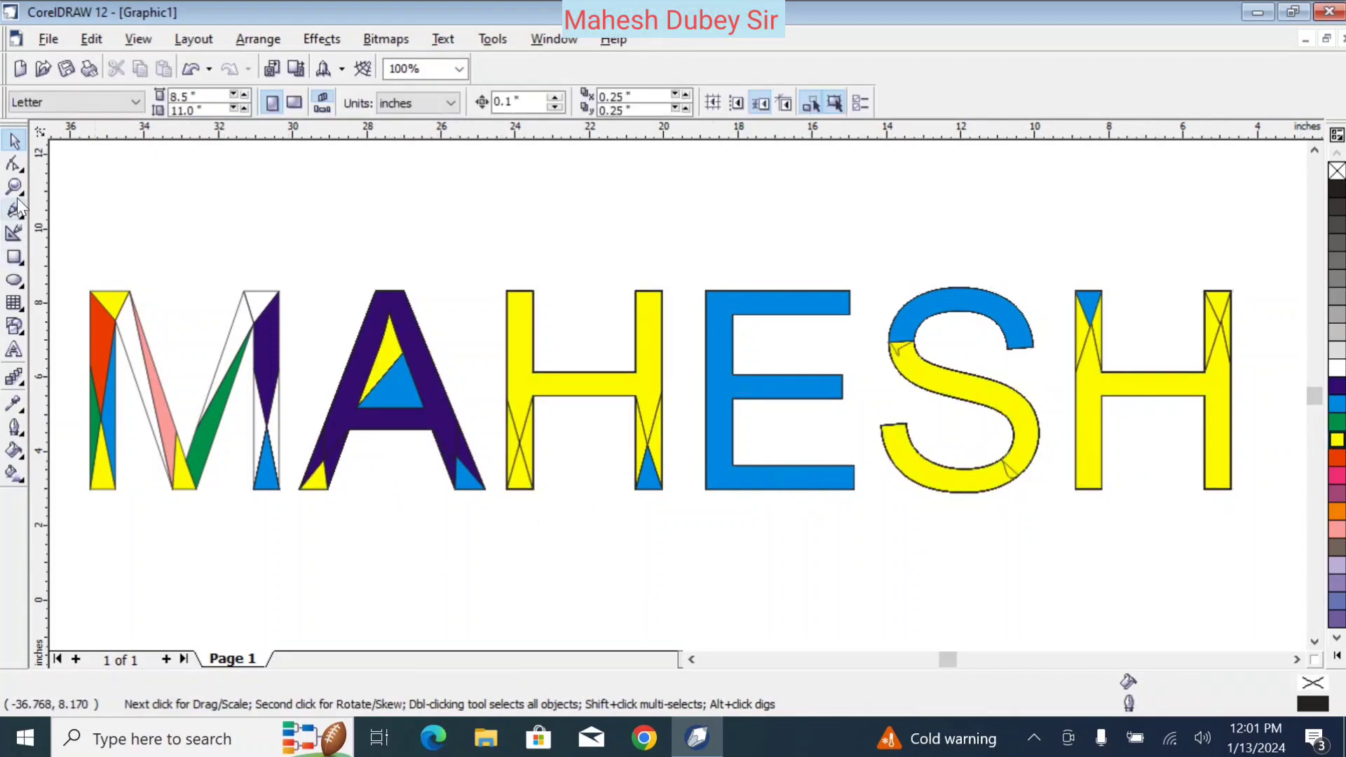
Step: With the Shape tool, convert the diagonal edge of the cyan triangle inside the A to a curve and bend it inward
{"action": "left_click", "coordinate": [14, 165]}
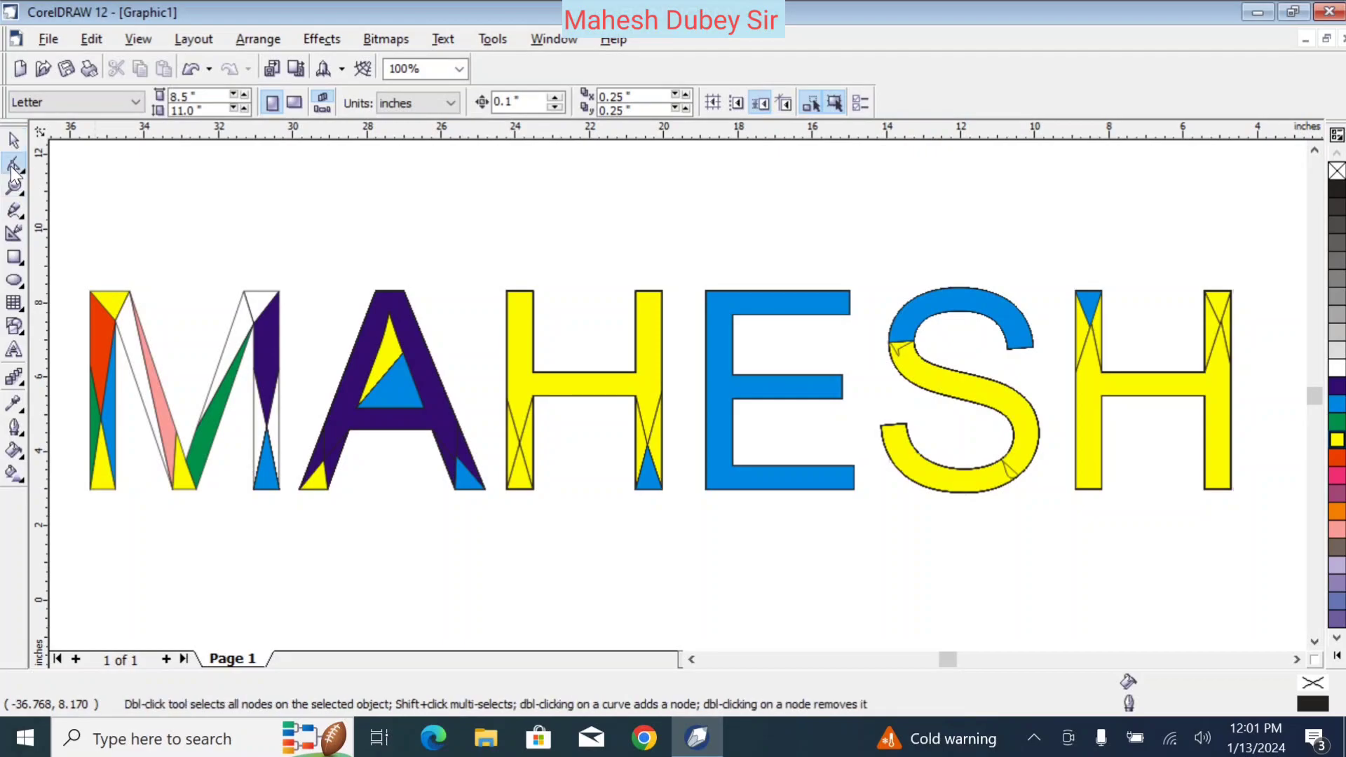
{"action": "left_click", "coordinate": [387, 374]}
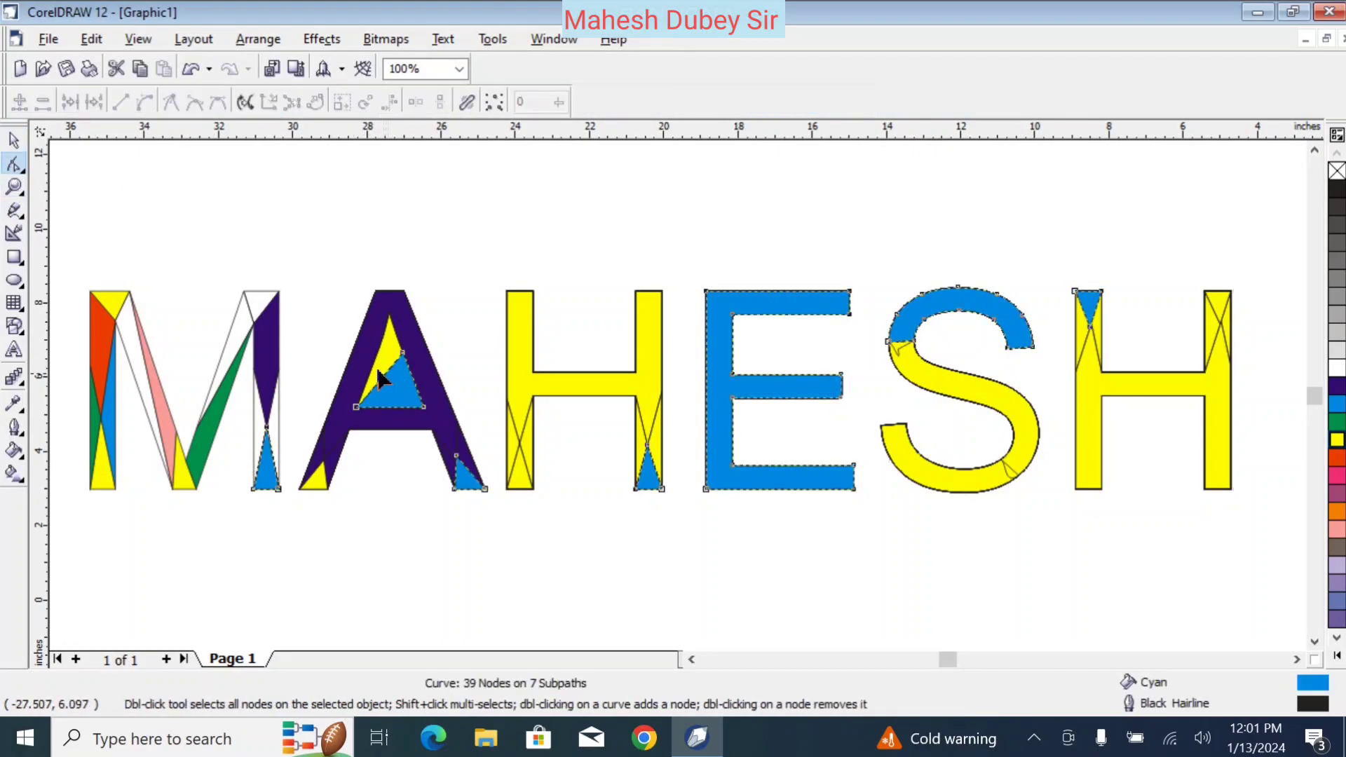
{"action": "left_click", "coordinate": [384, 386]}
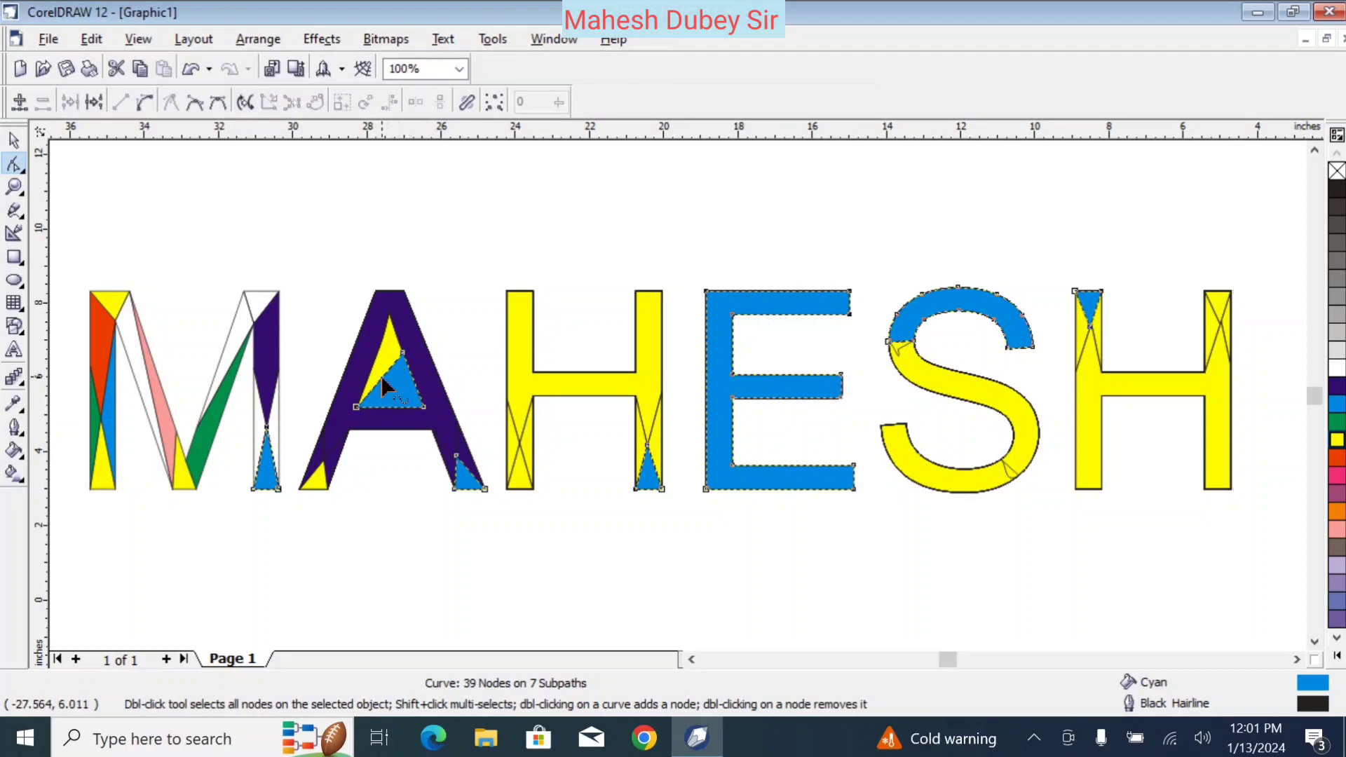
{"action": "left_click", "coordinate": [144, 104]}
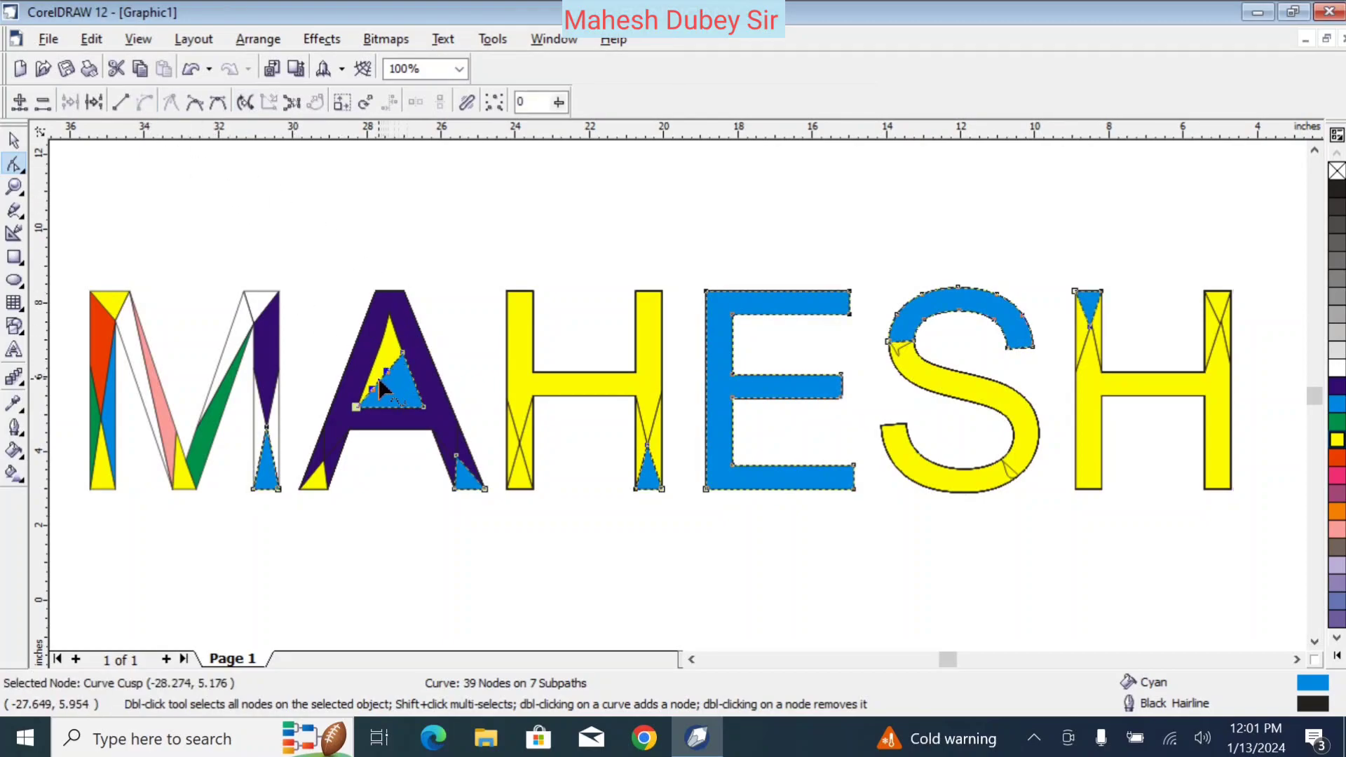
{"action": "left_click_drag", "start_coordinate": [381, 382], "coordinate": [390, 393]}
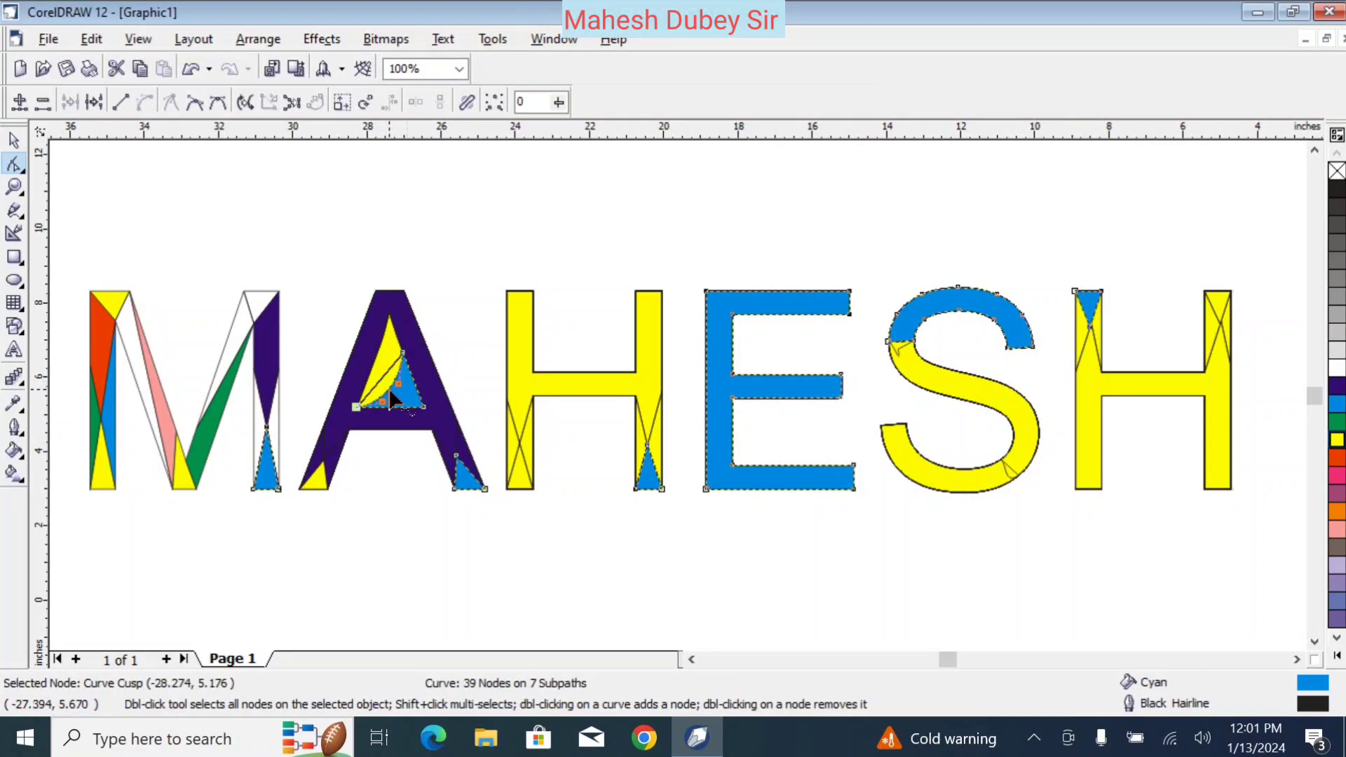
{"action": "left_click", "coordinate": [383, 379]}
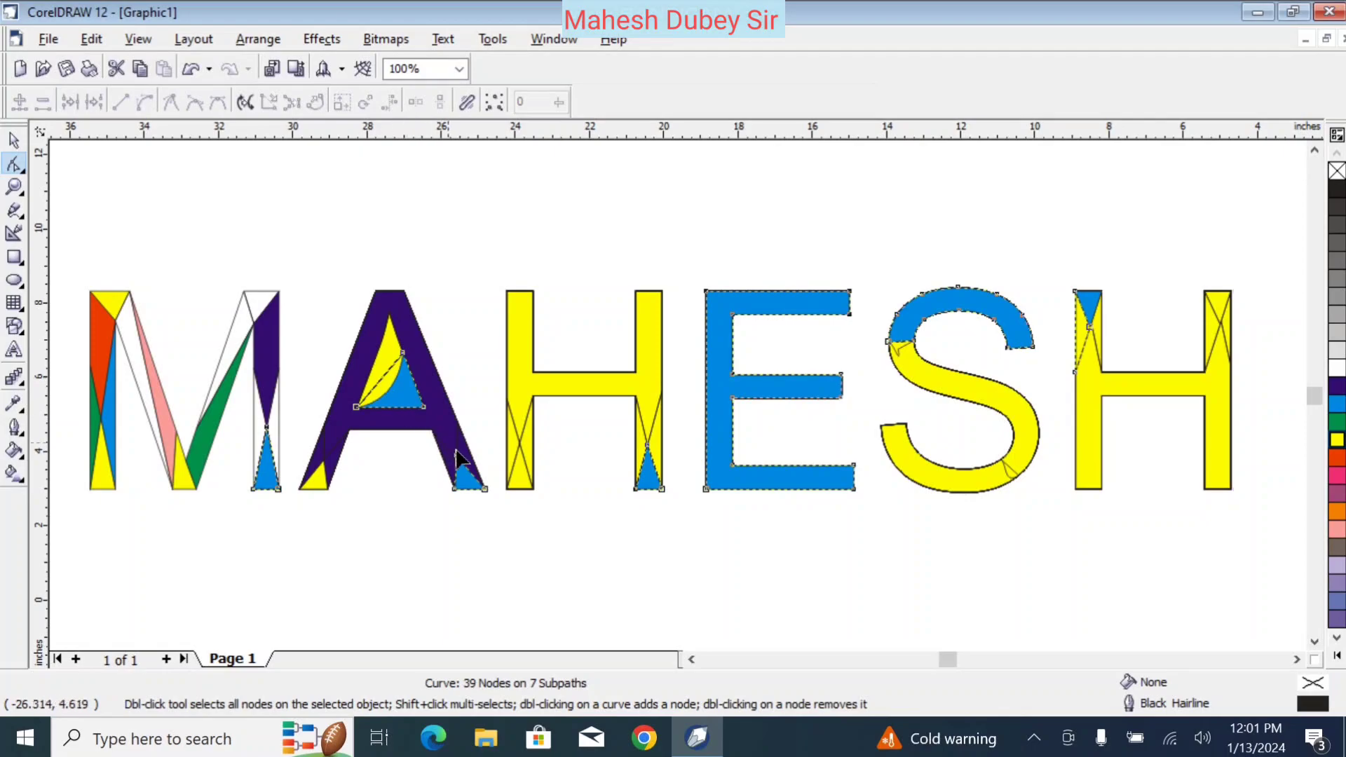
Step: Fill the combined curve that includes the sliver along the outer edge of the A's right leg with magenta
{"action": "left_click", "coordinate": [14, 140]}
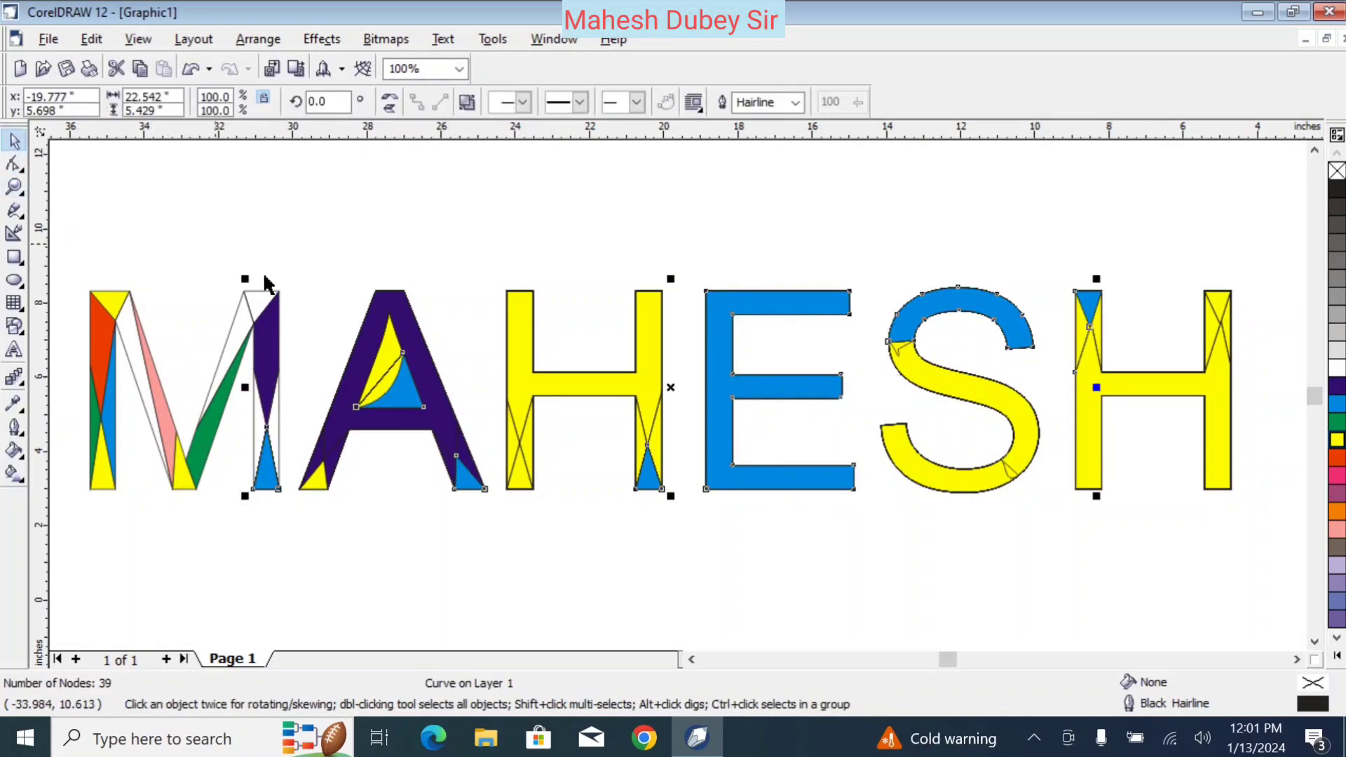
{"action": "left_click", "coordinate": [470, 487]}
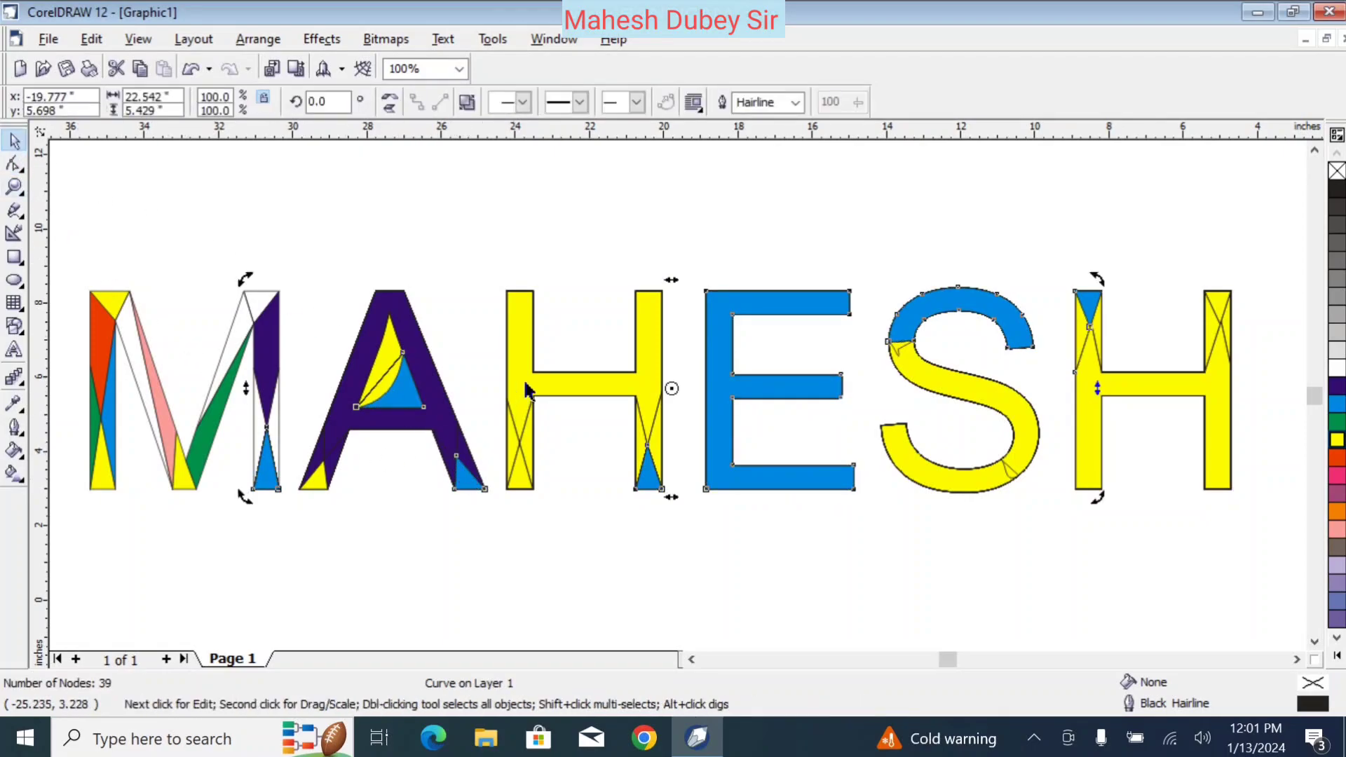
{"action": "left_click", "coordinate": [464, 449]}
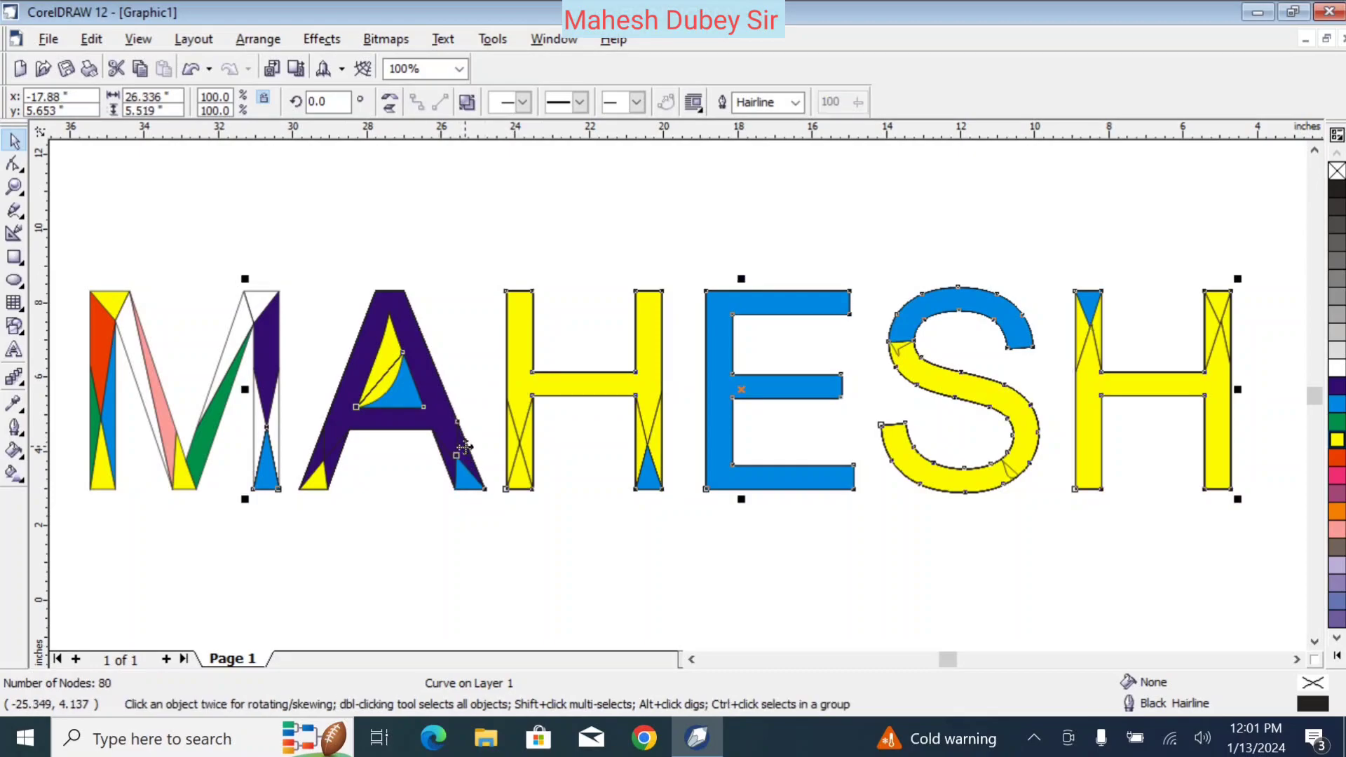
{"action": "left_click", "coordinate": [1339, 476]}
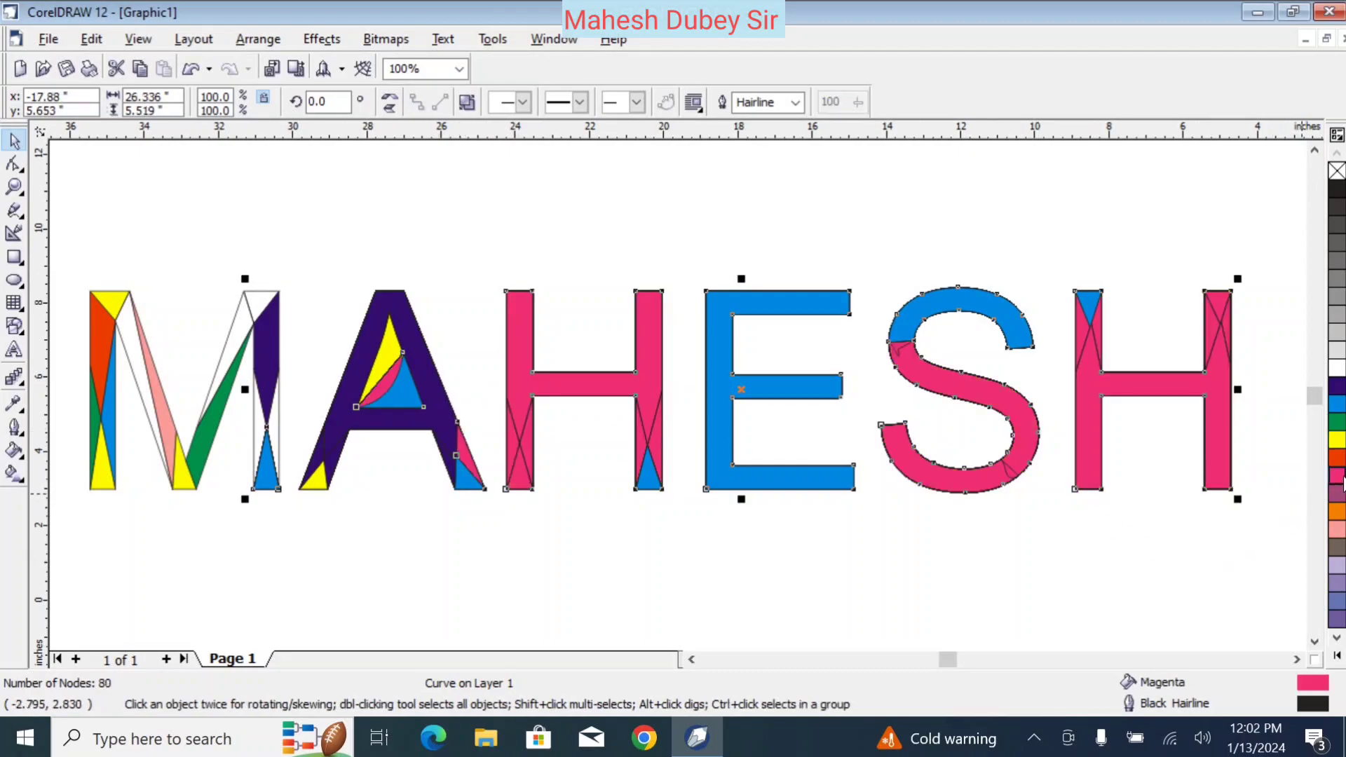
Step: Try a yellow fill on the large main piece of the A, undo it and clear the selection
{"action": "left_click", "coordinate": [319, 464]}
{"action": "left_click", "coordinate": [673, 577]}
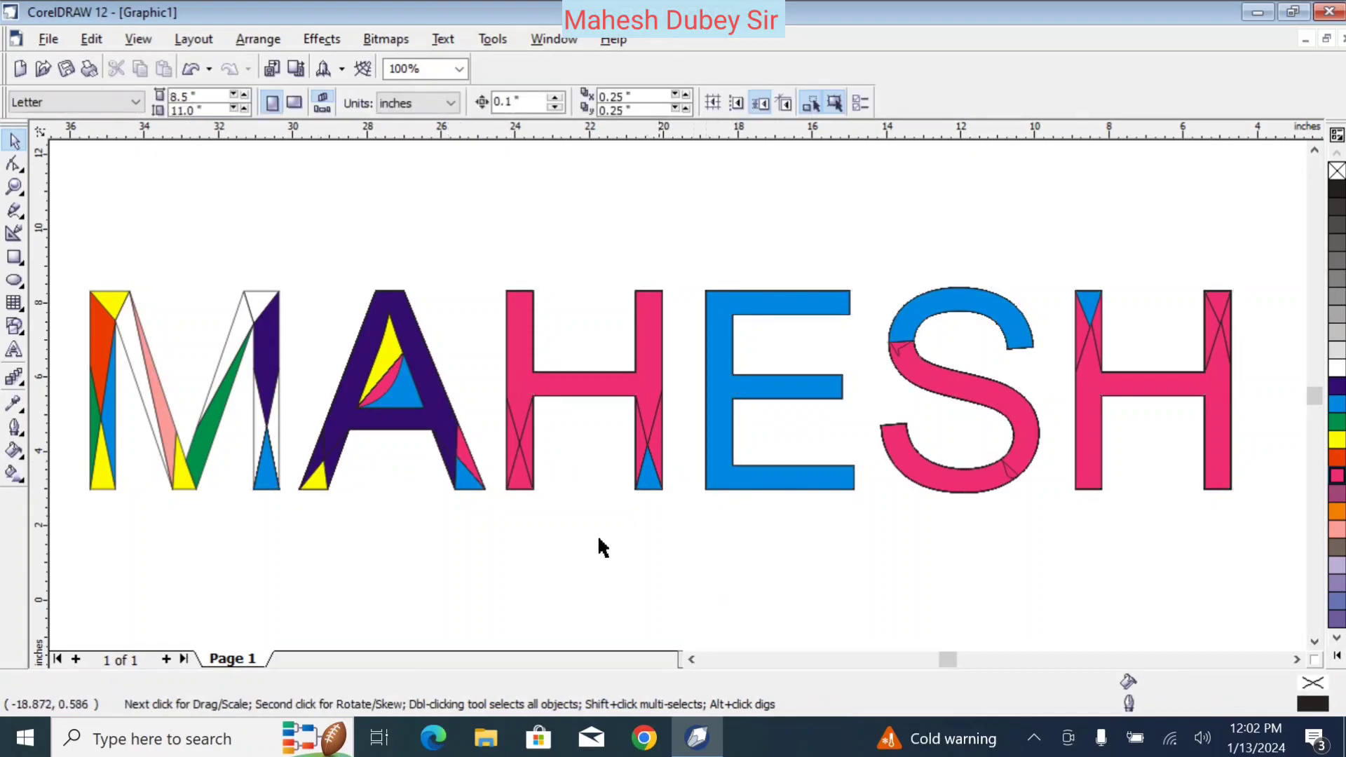
{"action": "left_click", "coordinate": [321, 462]}
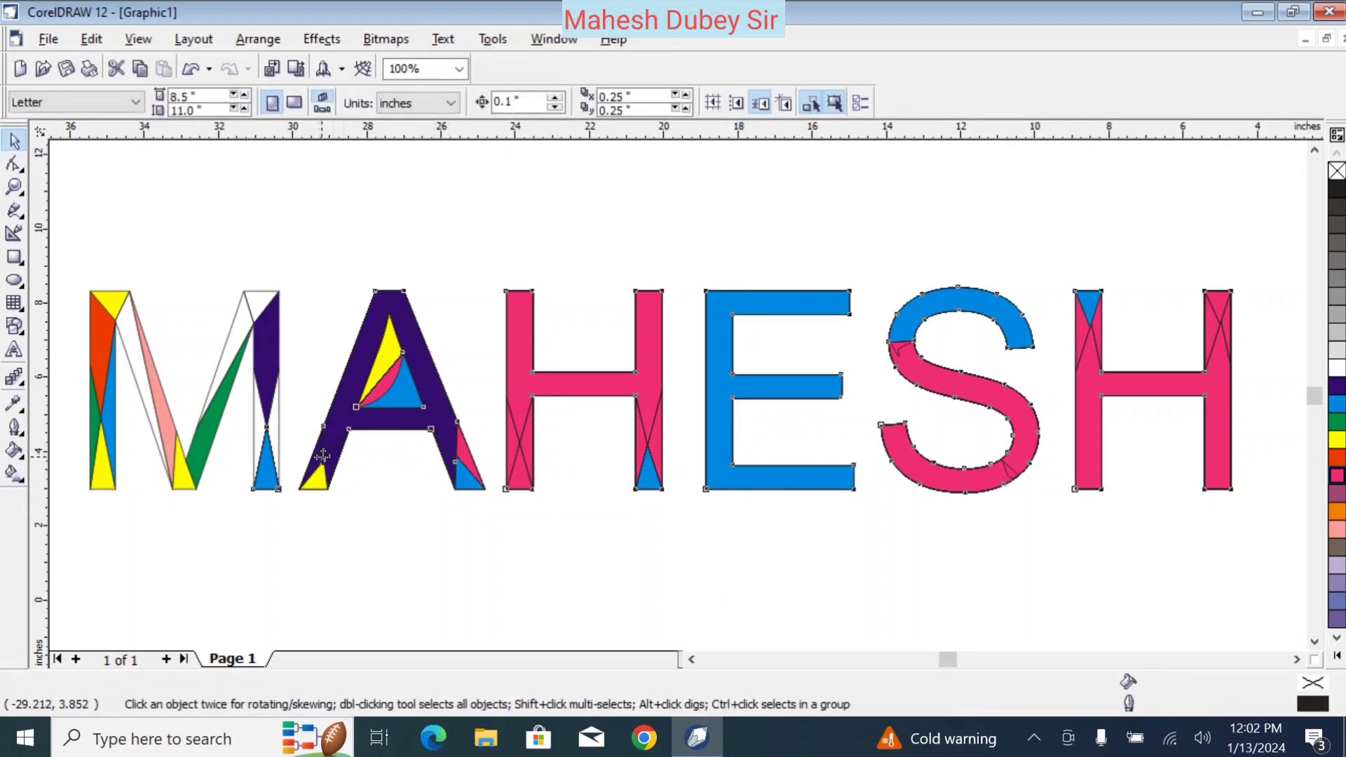
{"action": "left_click", "coordinate": [1336, 440]}
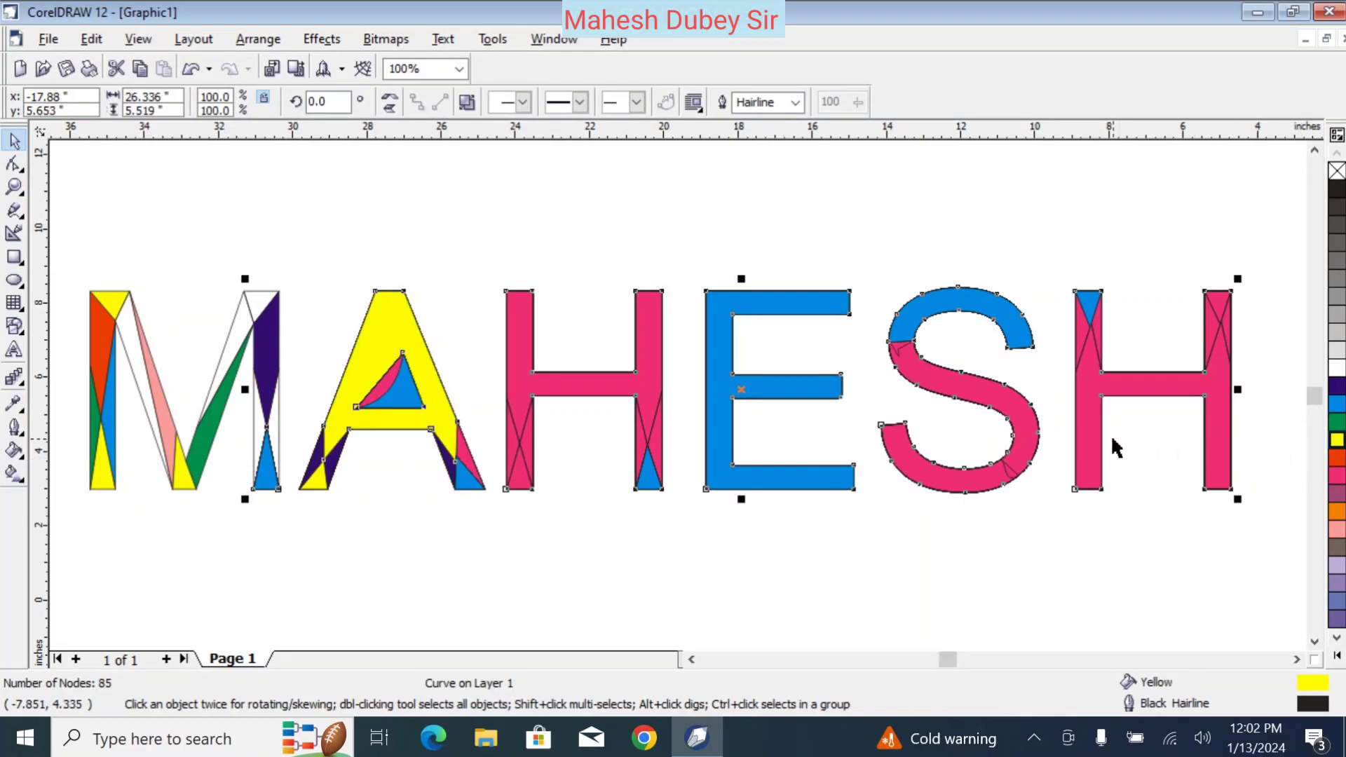
{"action": "key", "text": "ctrl+z"}
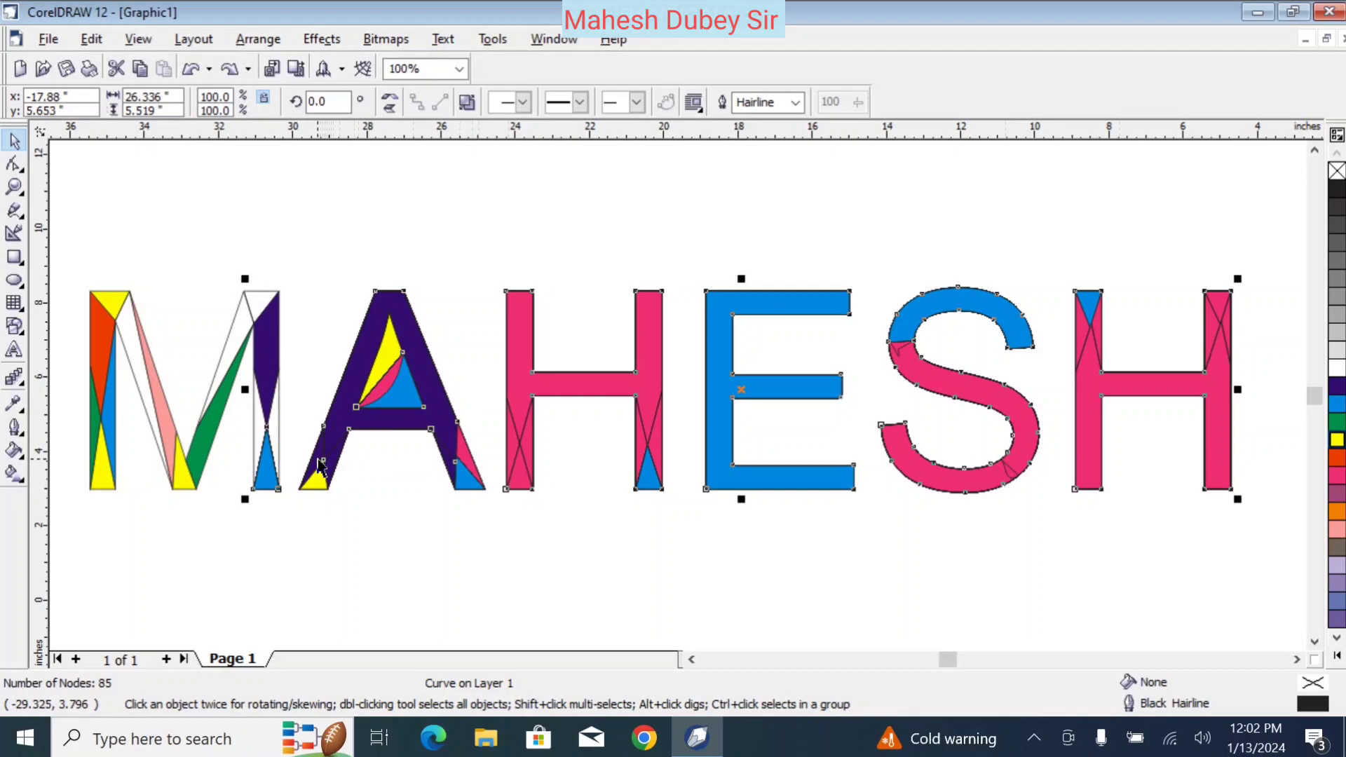
{"action": "key", "text": "Escape"}
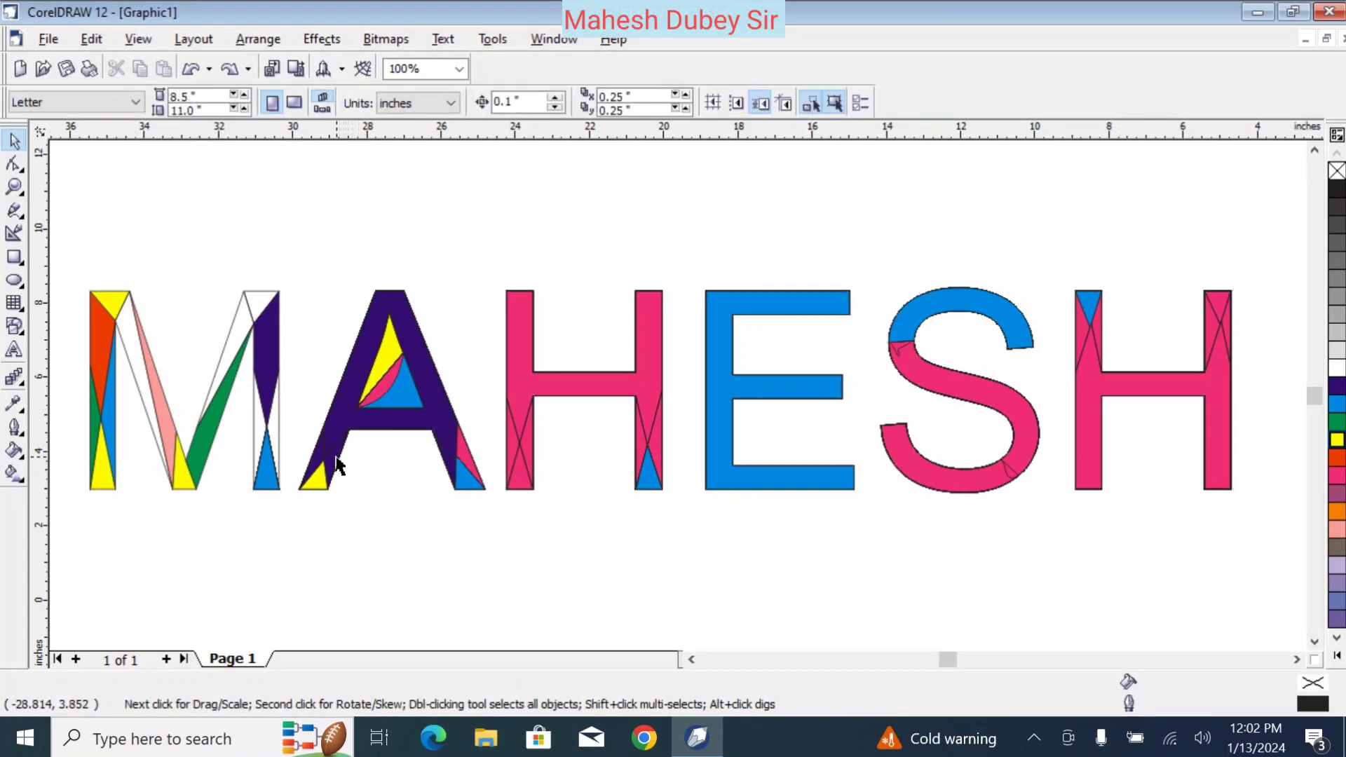
Step: Try a green fill on the large main piece of the A and undo it
{"action": "left_click", "coordinate": [336, 452]}
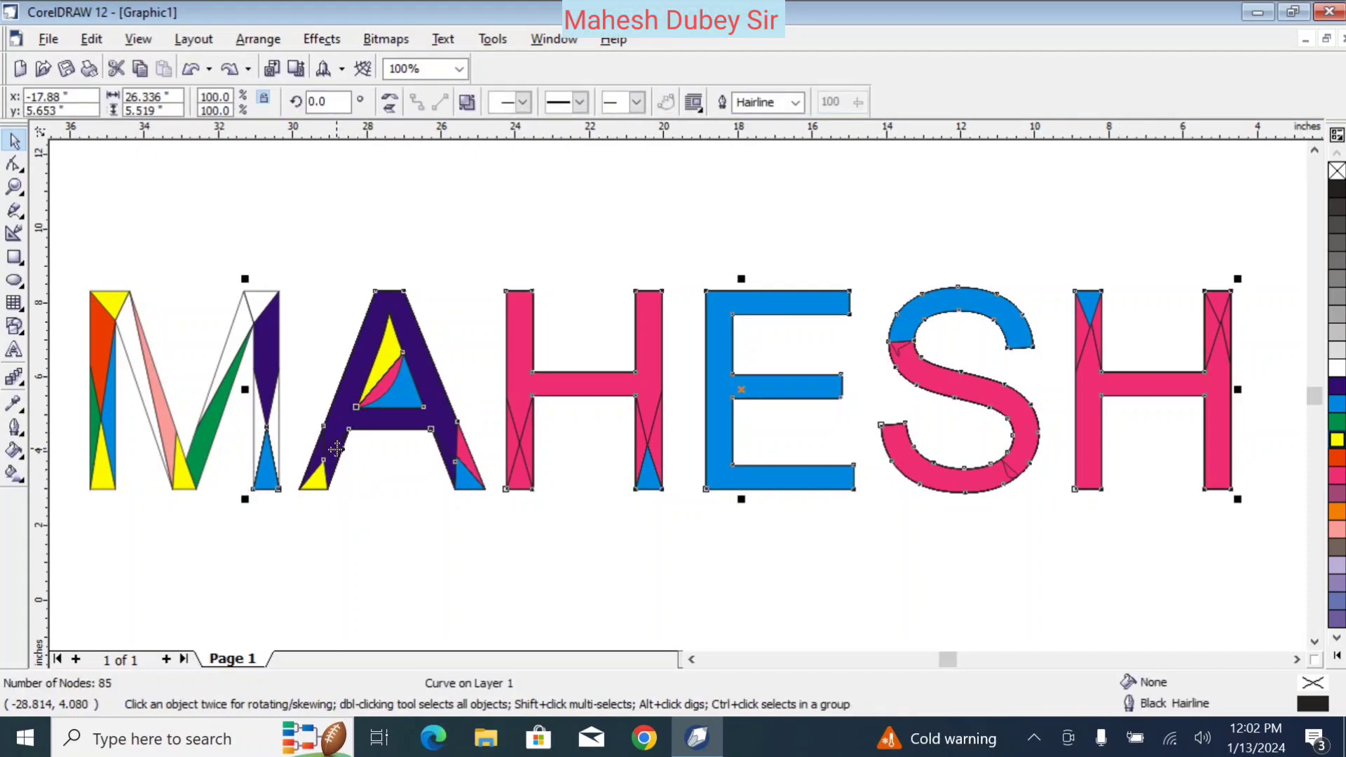
{"action": "left_click", "coordinate": [1337, 425]}
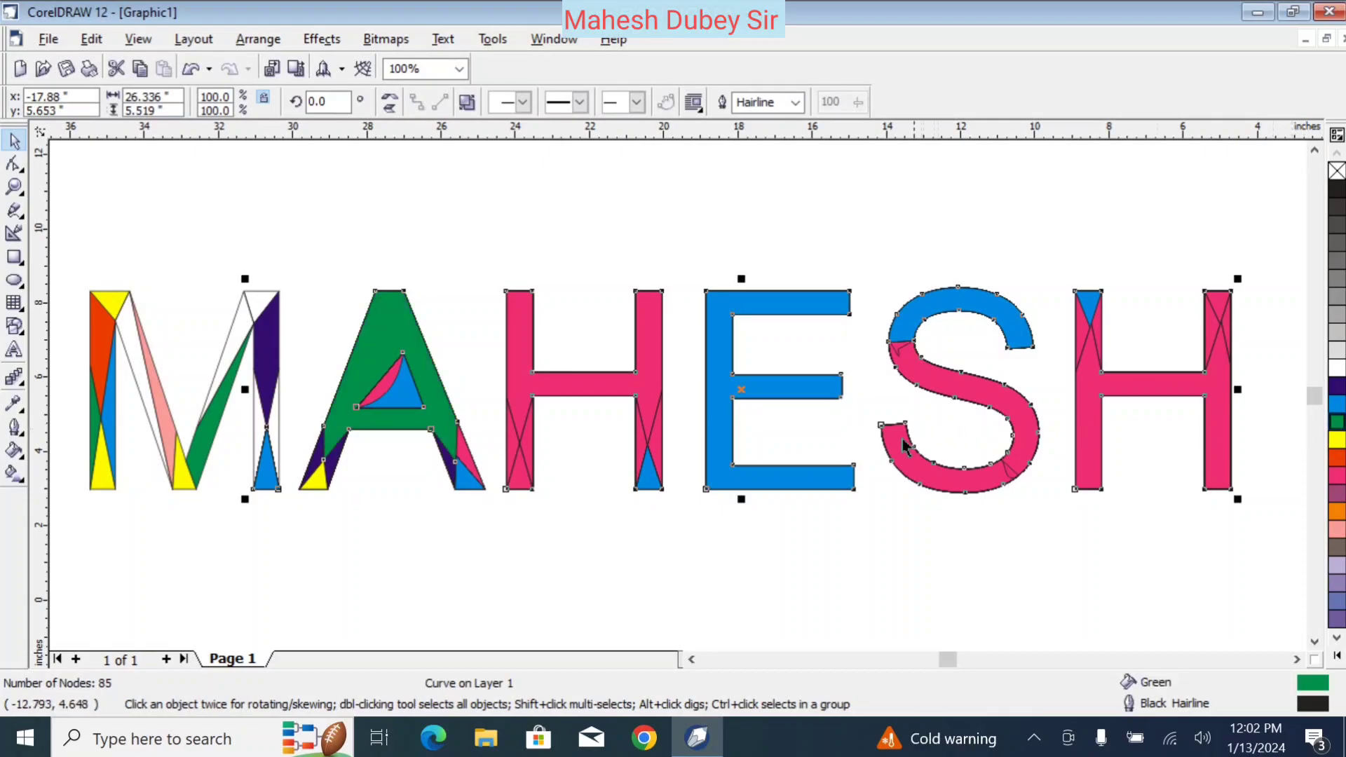
{"action": "key", "text": "ctrl+z"}
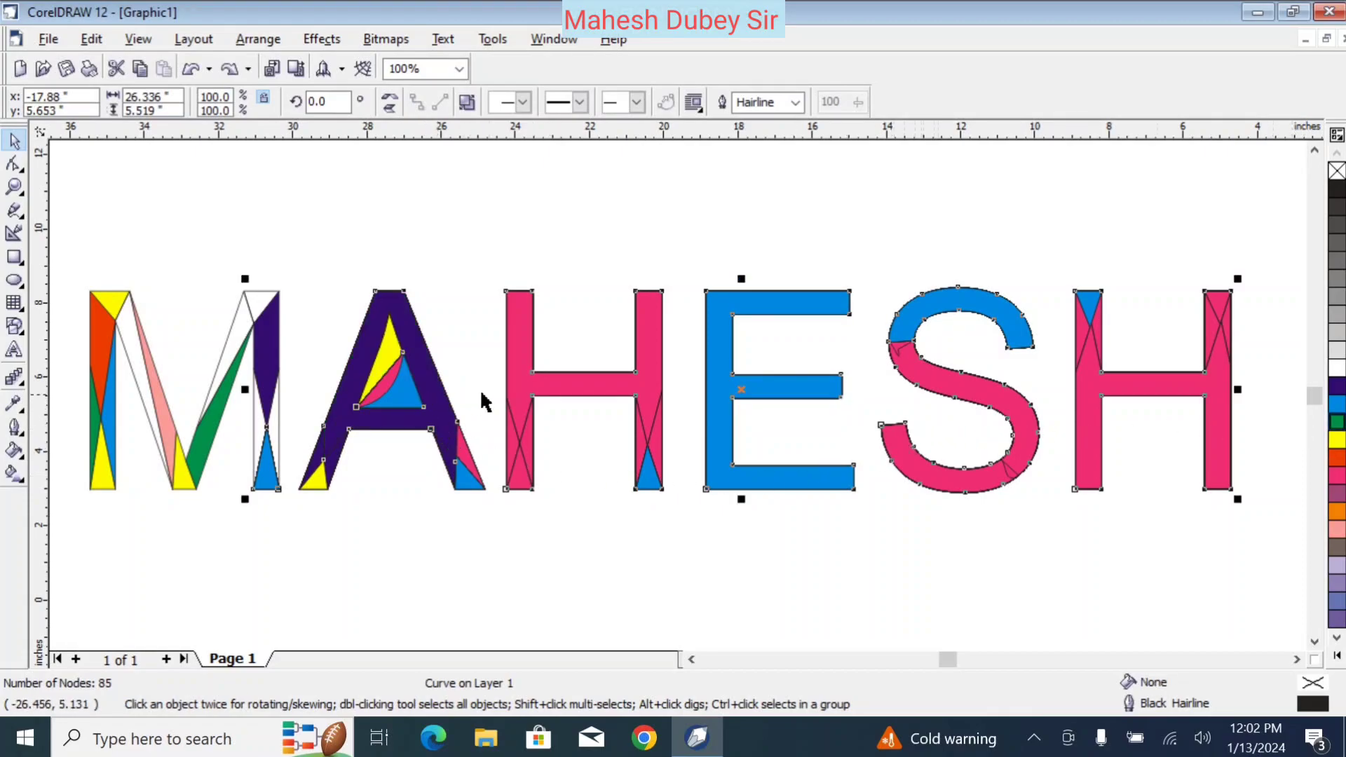
Step: Fill the combined curve that includes the triangle at the foot of the first H's left leg with yellow
{"action": "left_click", "coordinate": [519, 467]}
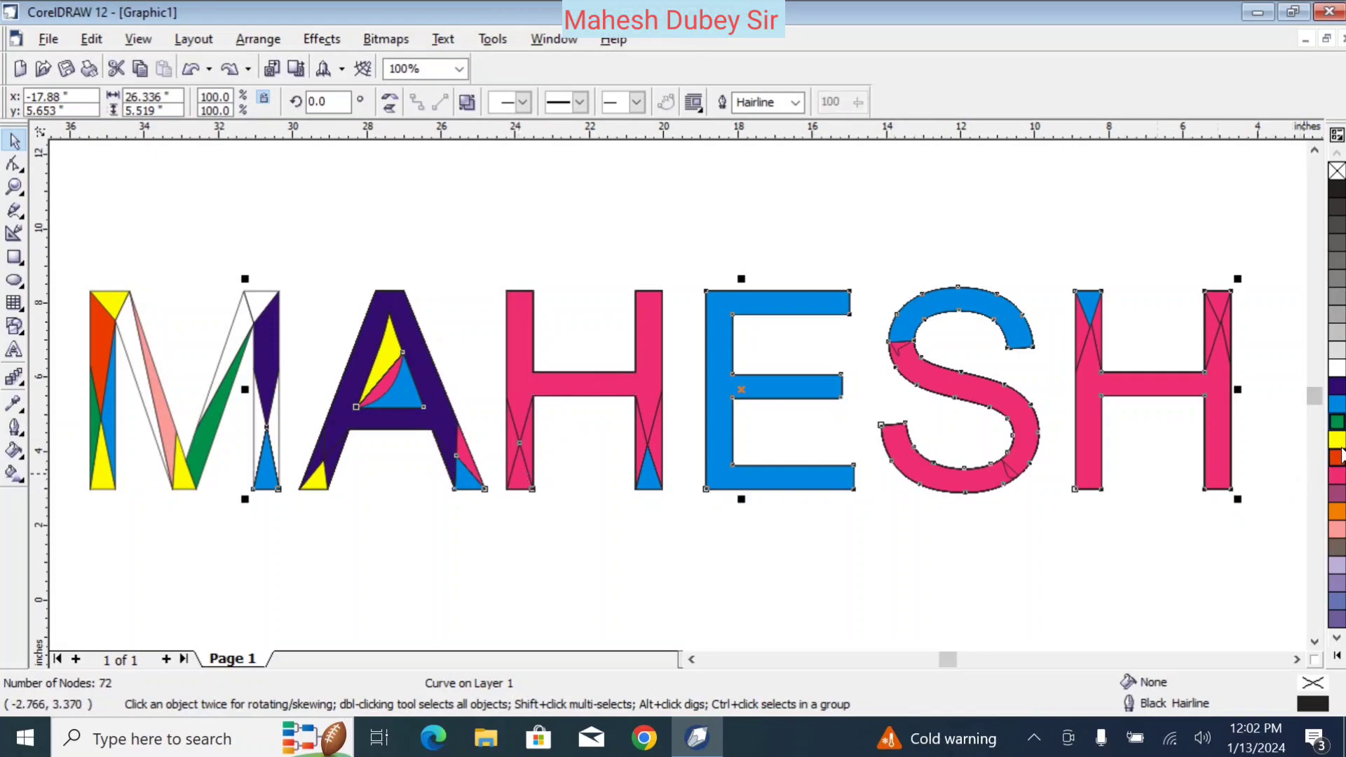
{"action": "left_click", "coordinate": [1338, 442]}
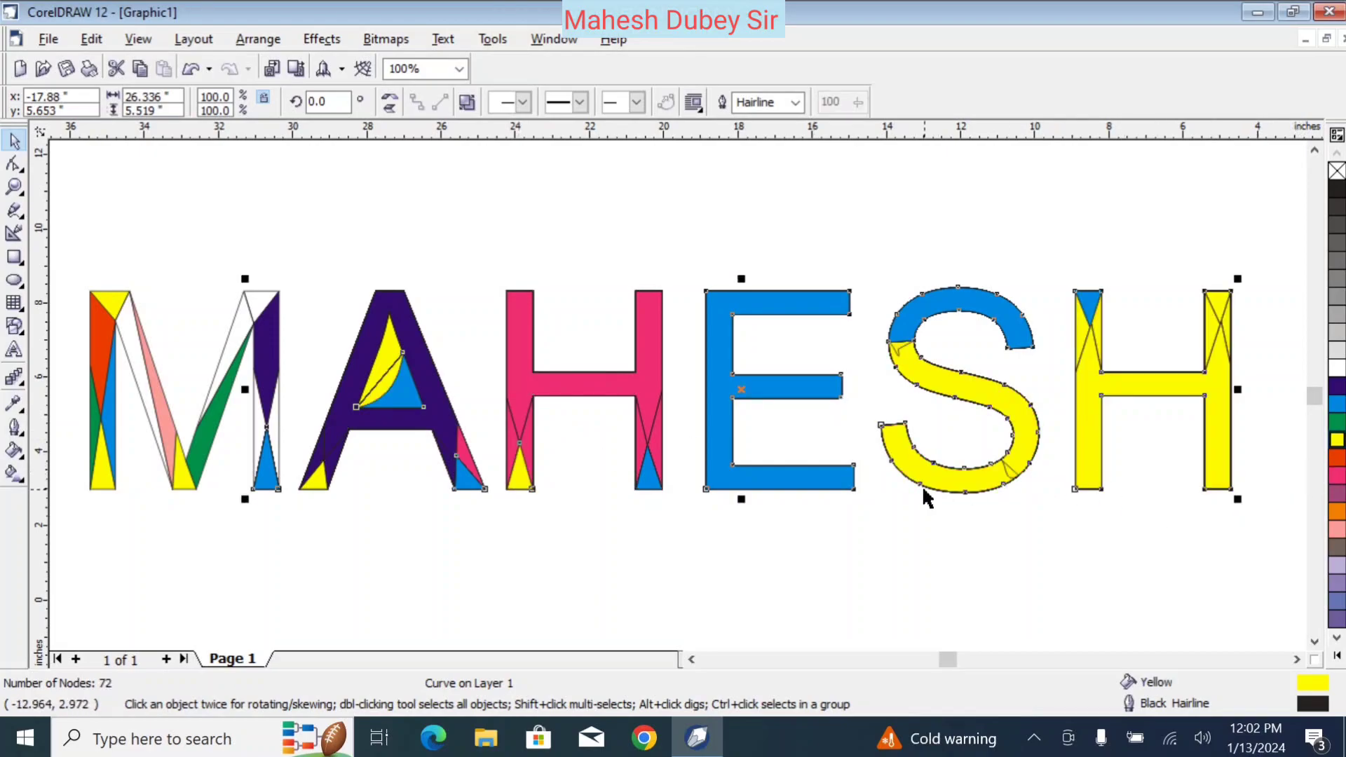
Step: Fill the combined cyan curve that covers the E and the upper arc of the S with 20% Black
{"action": "left_click", "coordinate": [924, 316]}
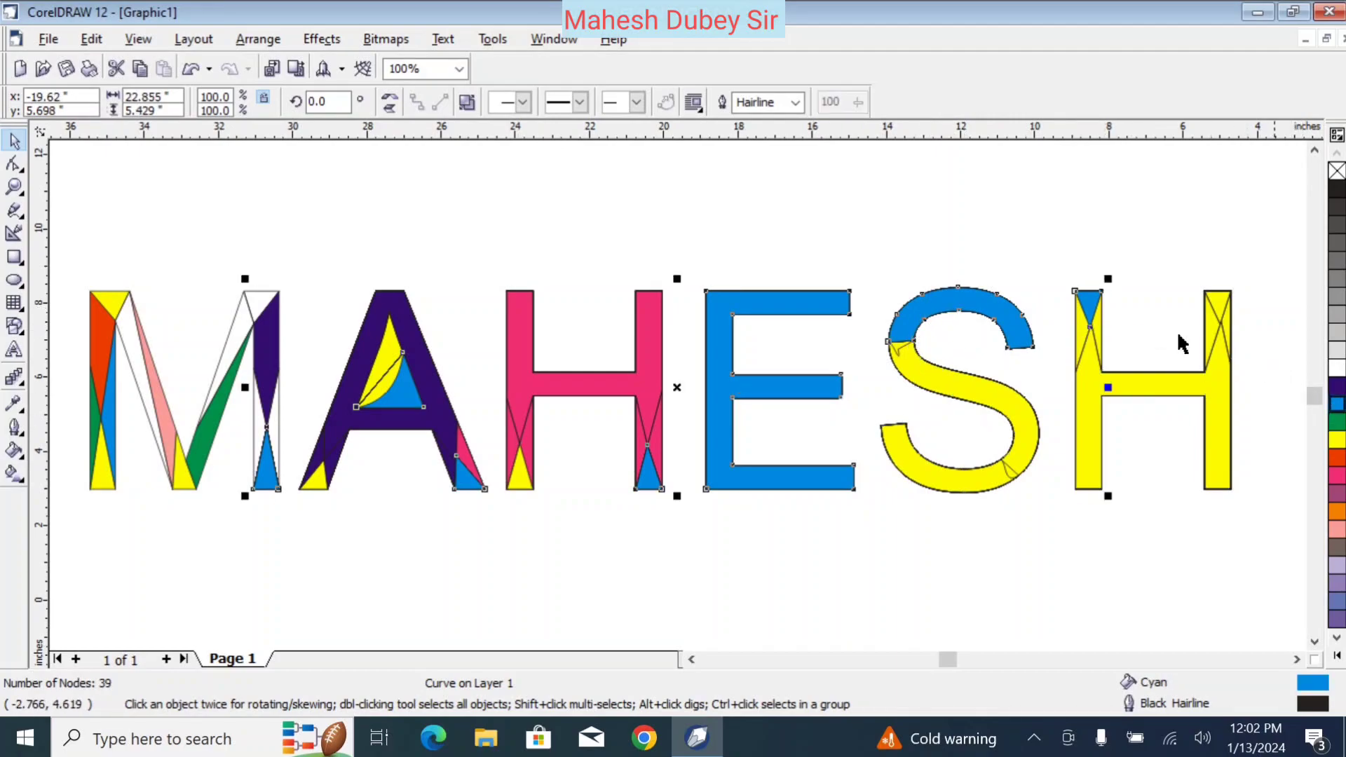
{"action": "left_click", "coordinate": [958, 556]}
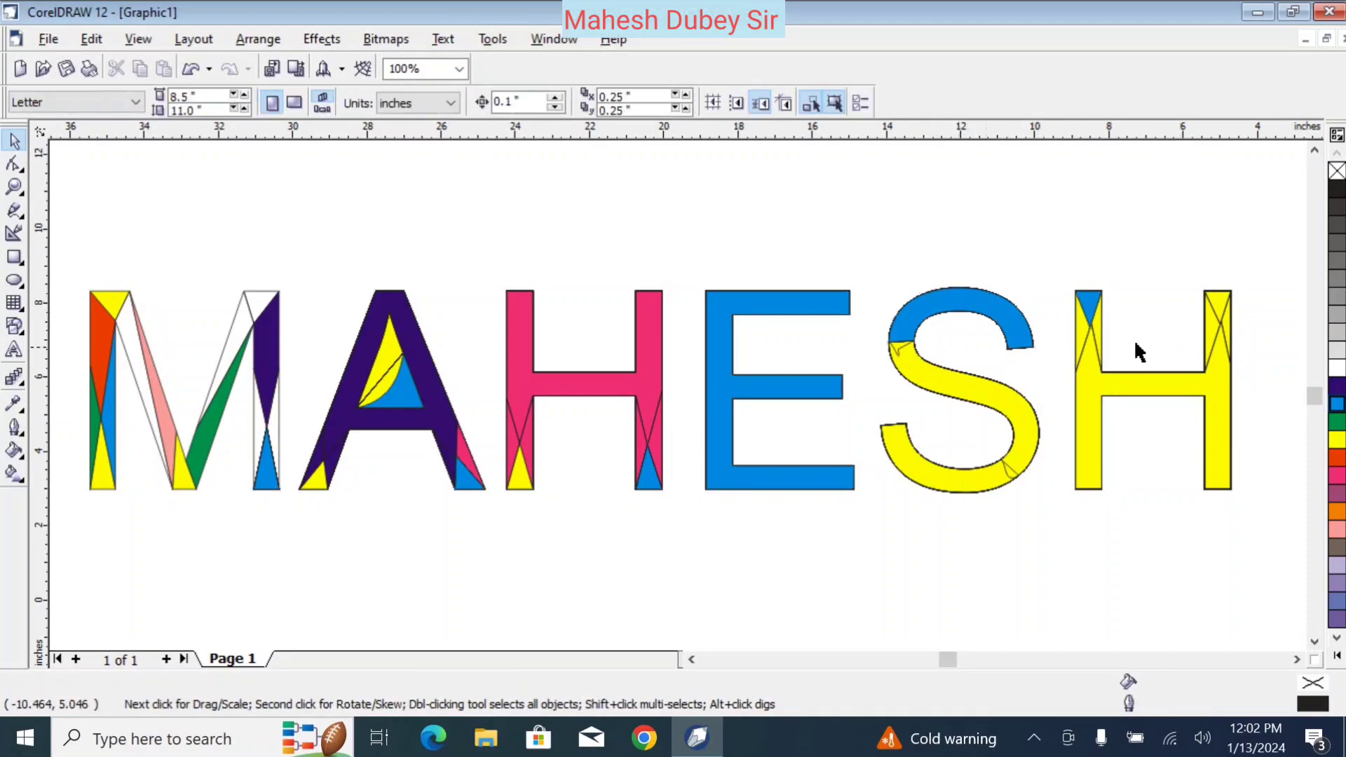
{"action": "left_click", "coordinate": [1098, 310]}
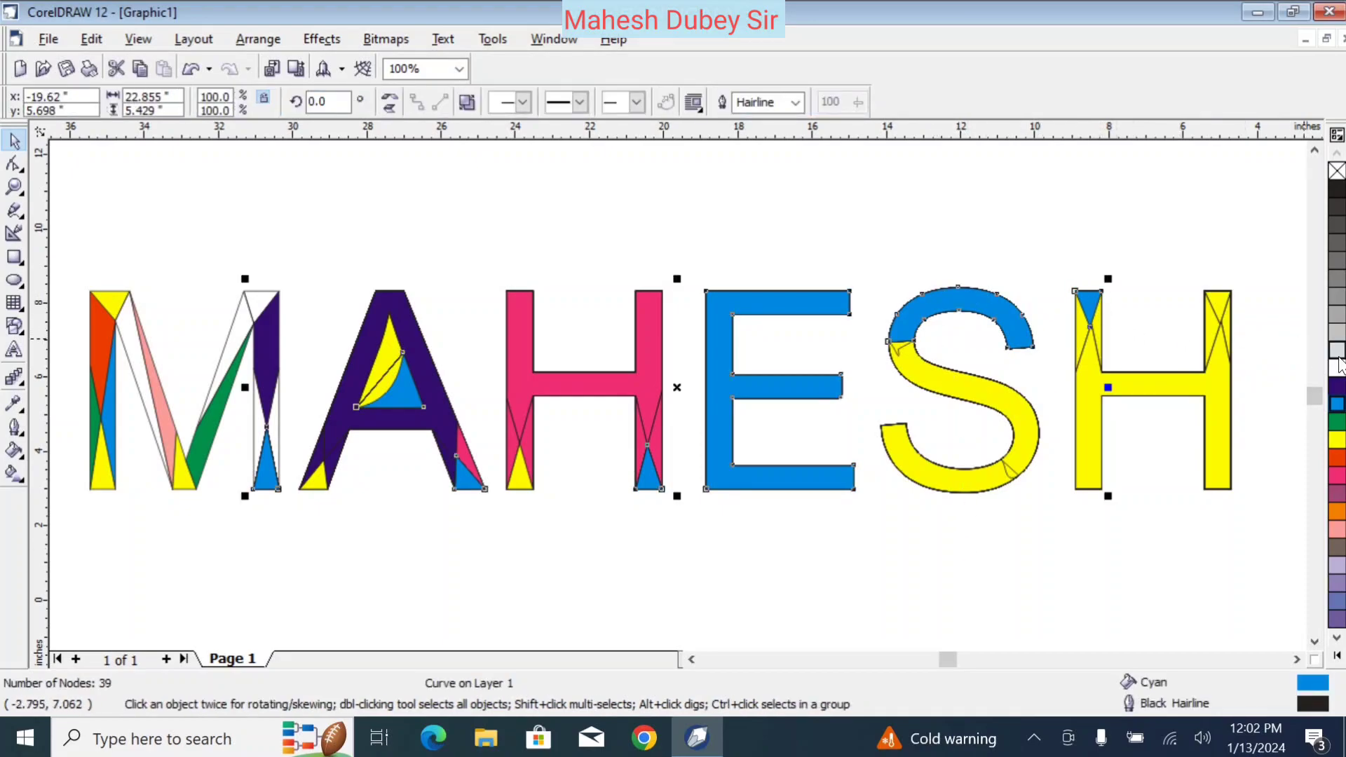
{"action": "left_click", "coordinate": [1337, 332]}
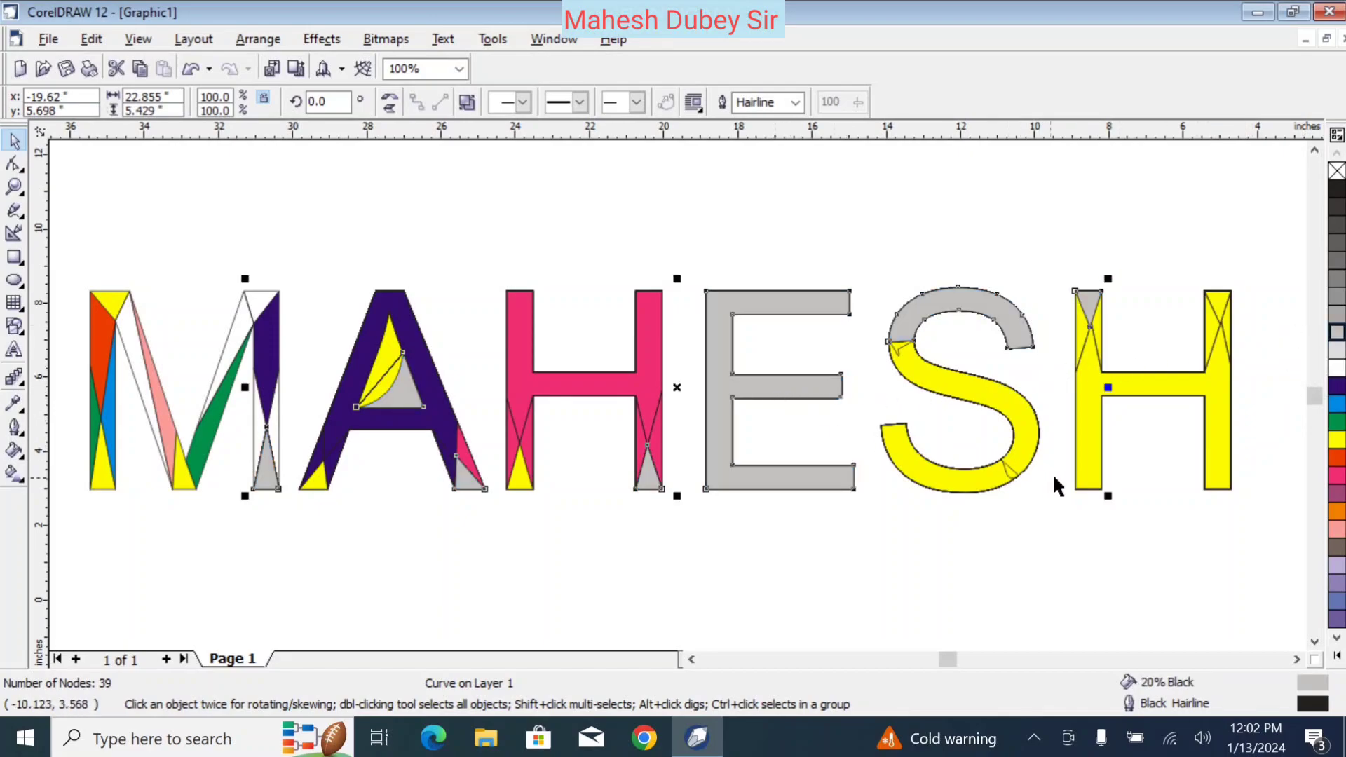
Step: Fill the combined curve with the S's lower arc with magenta and the one with the E and the S's upper arc with purple
{"action": "left_click", "coordinate": [1007, 466]}
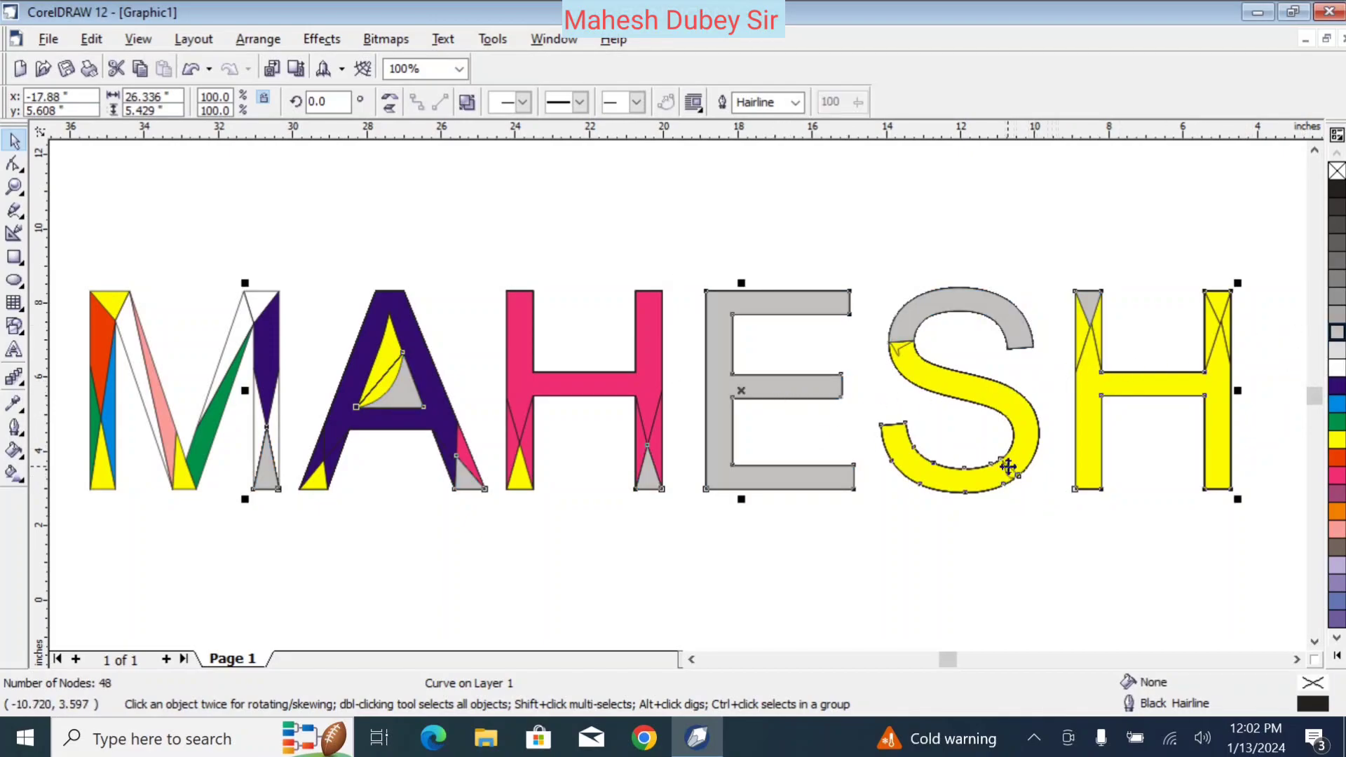
{"action": "left_click", "coordinate": [1336, 476]}
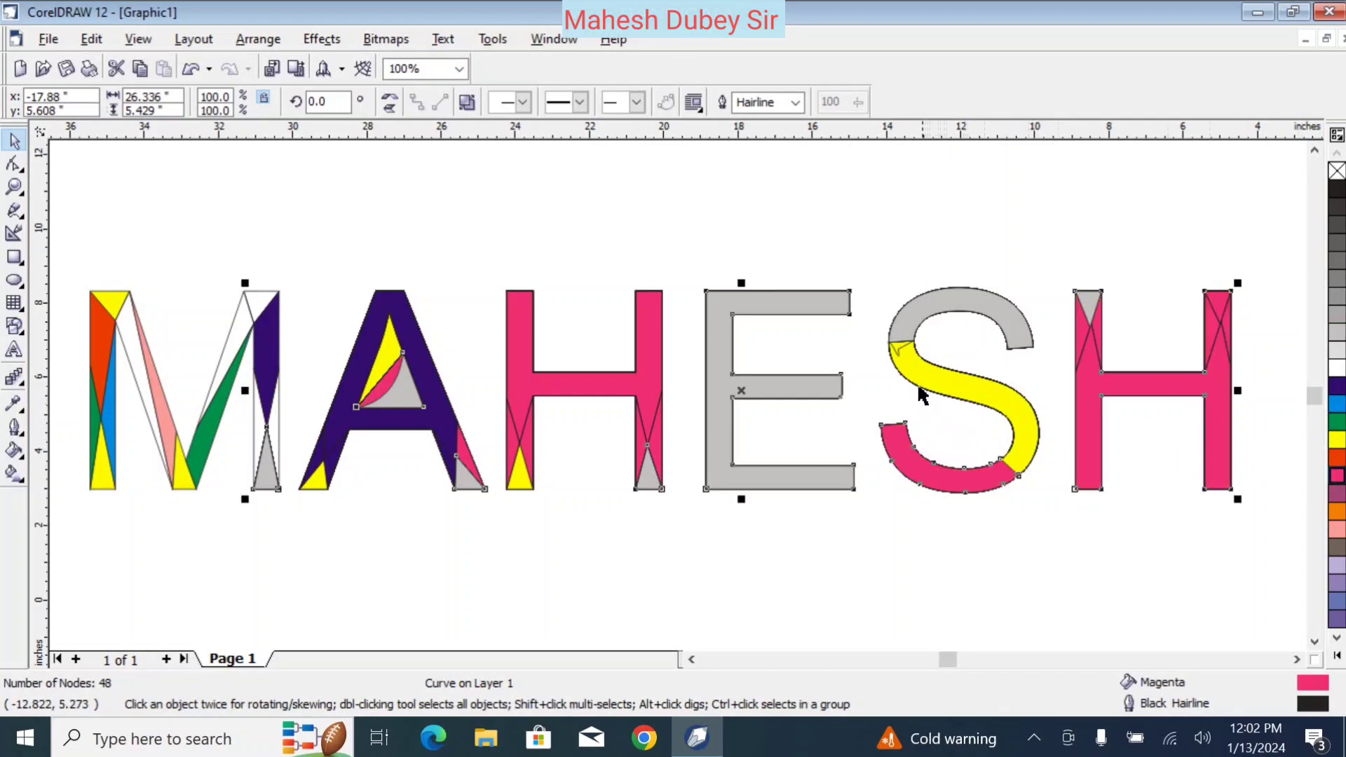
{"action": "left_click", "coordinate": [906, 328]}
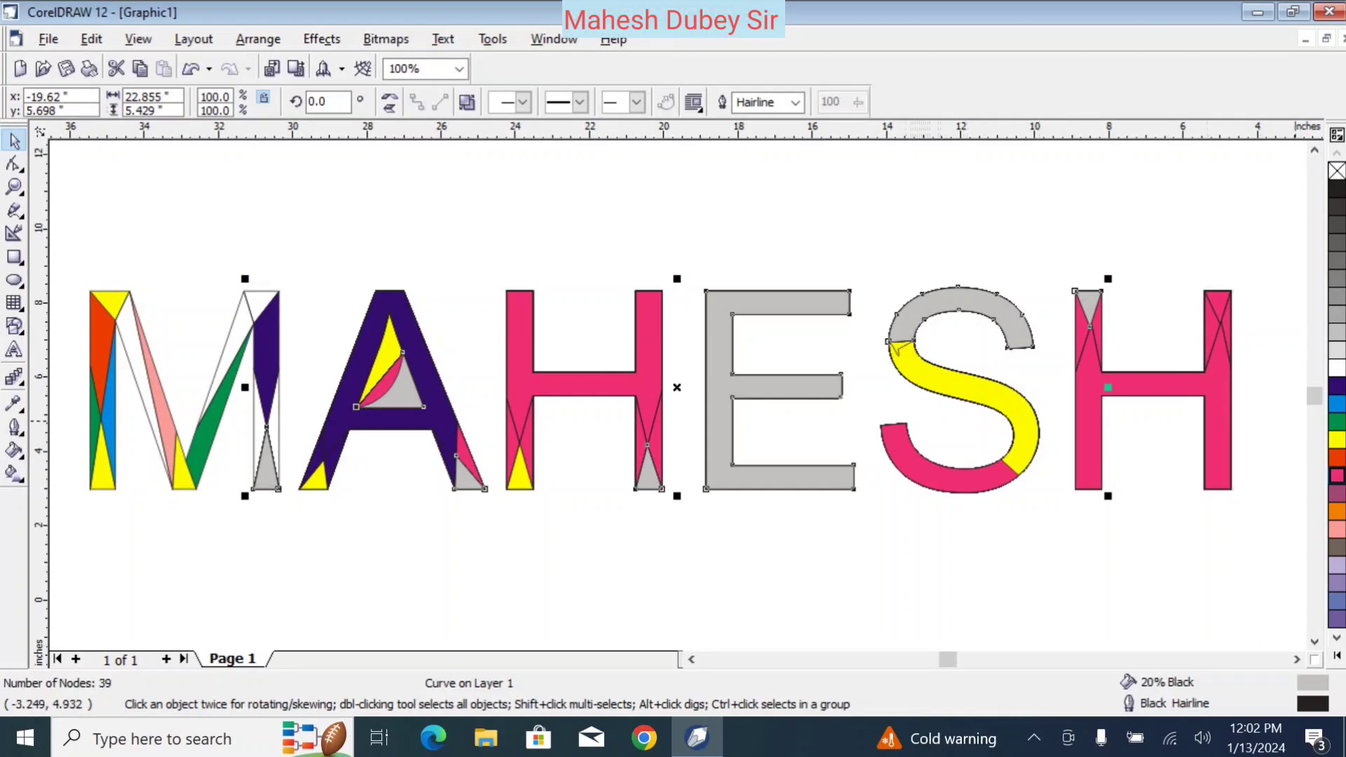
{"action": "left_click", "coordinate": [1337, 494]}
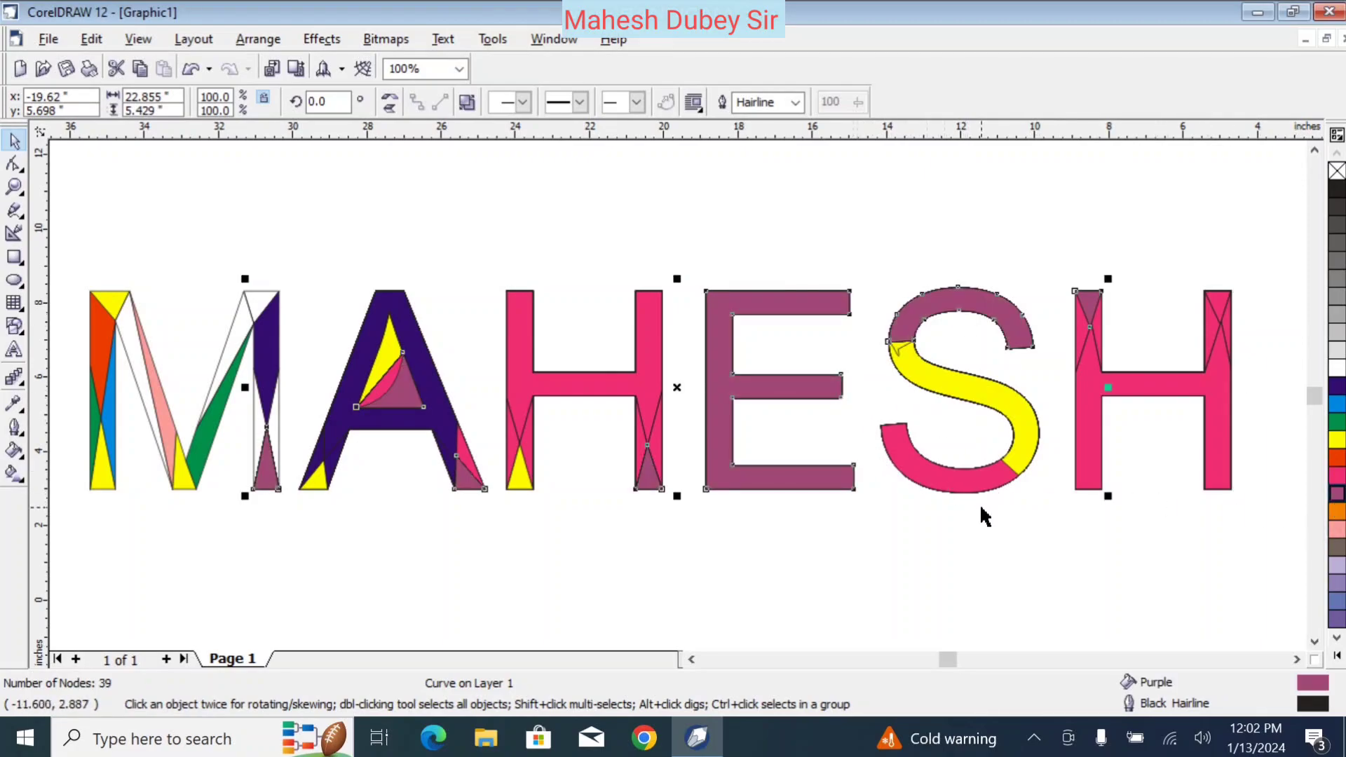
{"action": "left_click", "coordinate": [376, 558]}
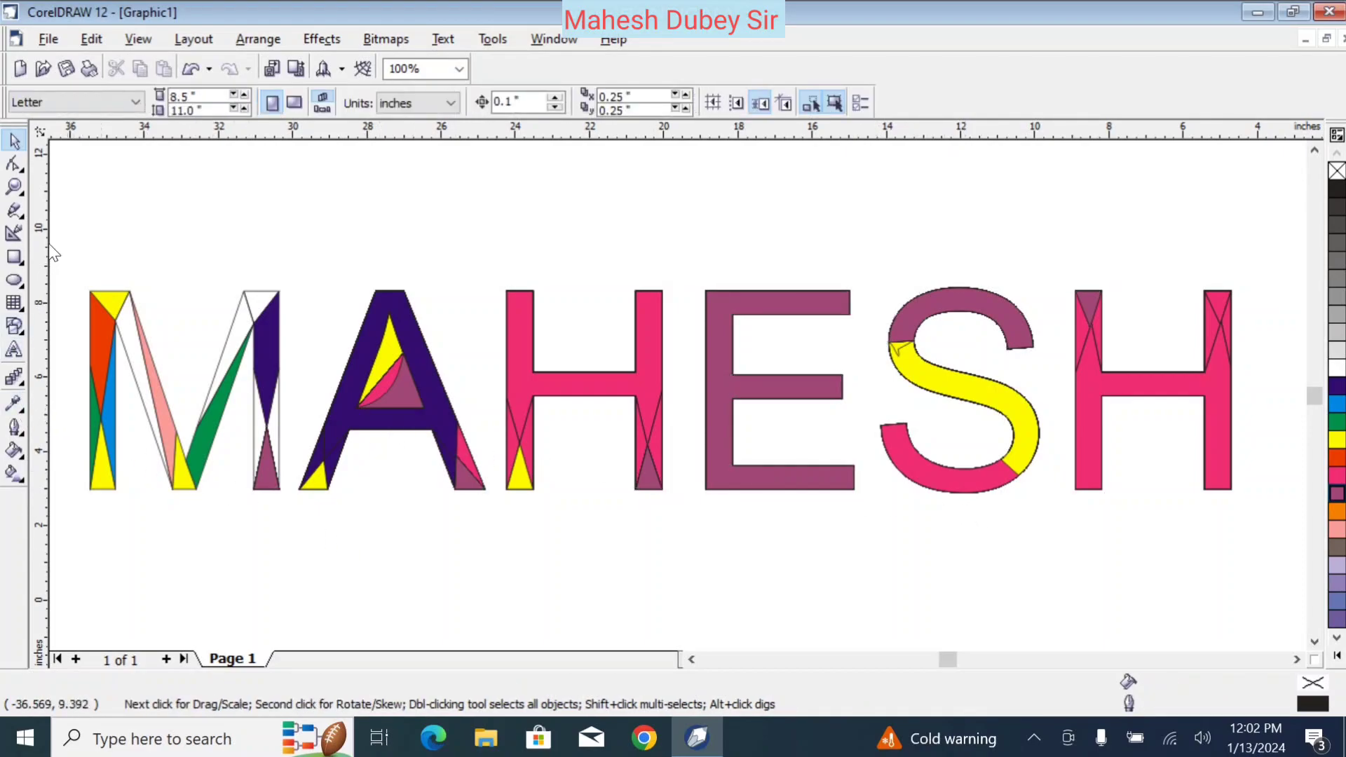
Step: Select all the coloured letter pieces and group them
{"action": "left_click_drag", "start_coordinate": [62, 259], "coordinate": [1174, 551]}
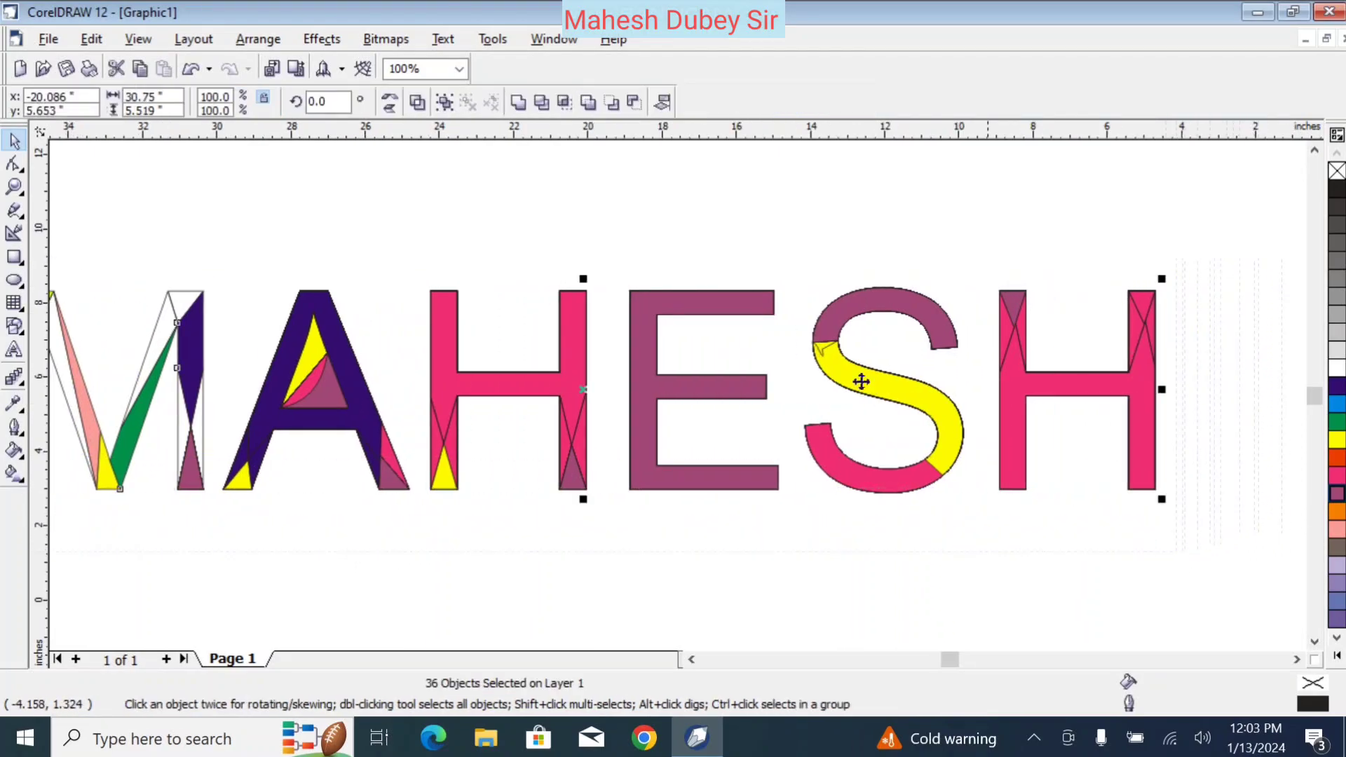
{"action": "left_click", "coordinate": [241, 39]}
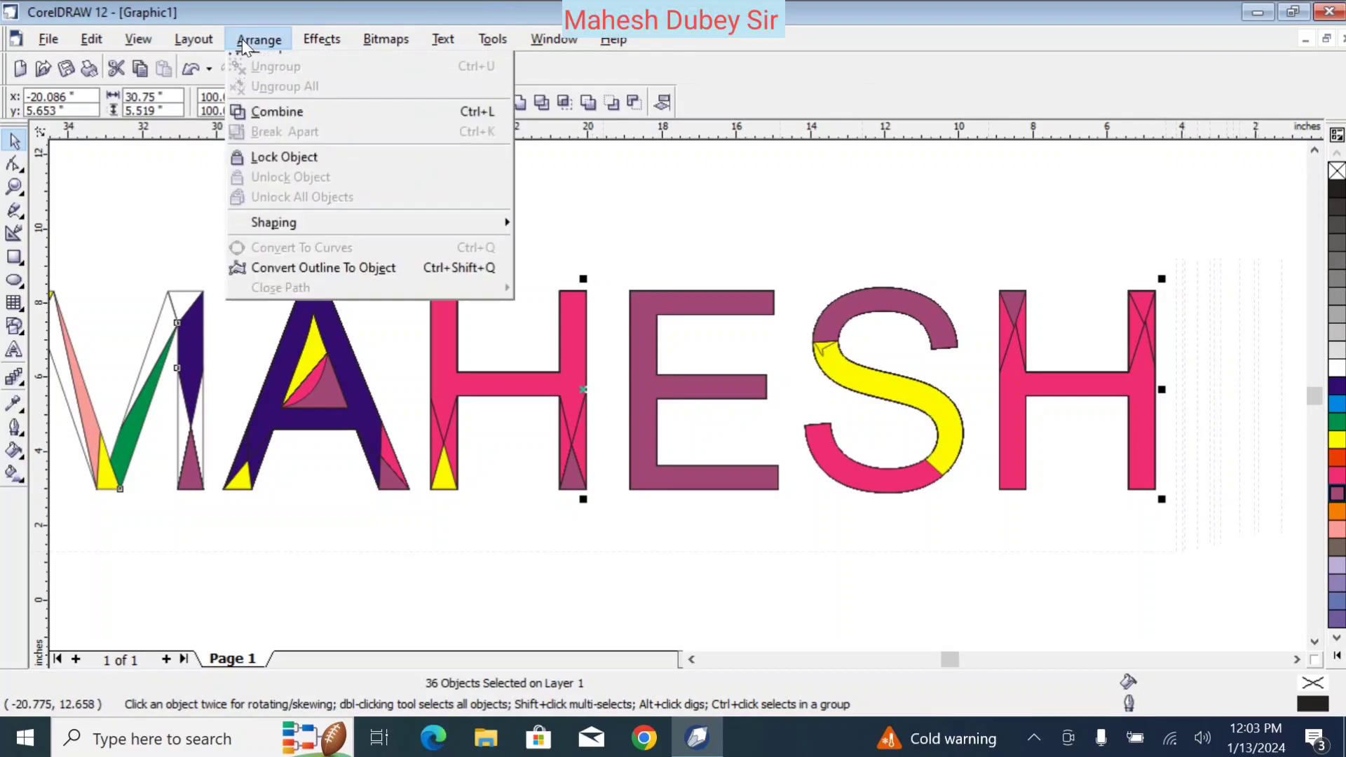
{"action": "left_click", "coordinate": [280, 160]}
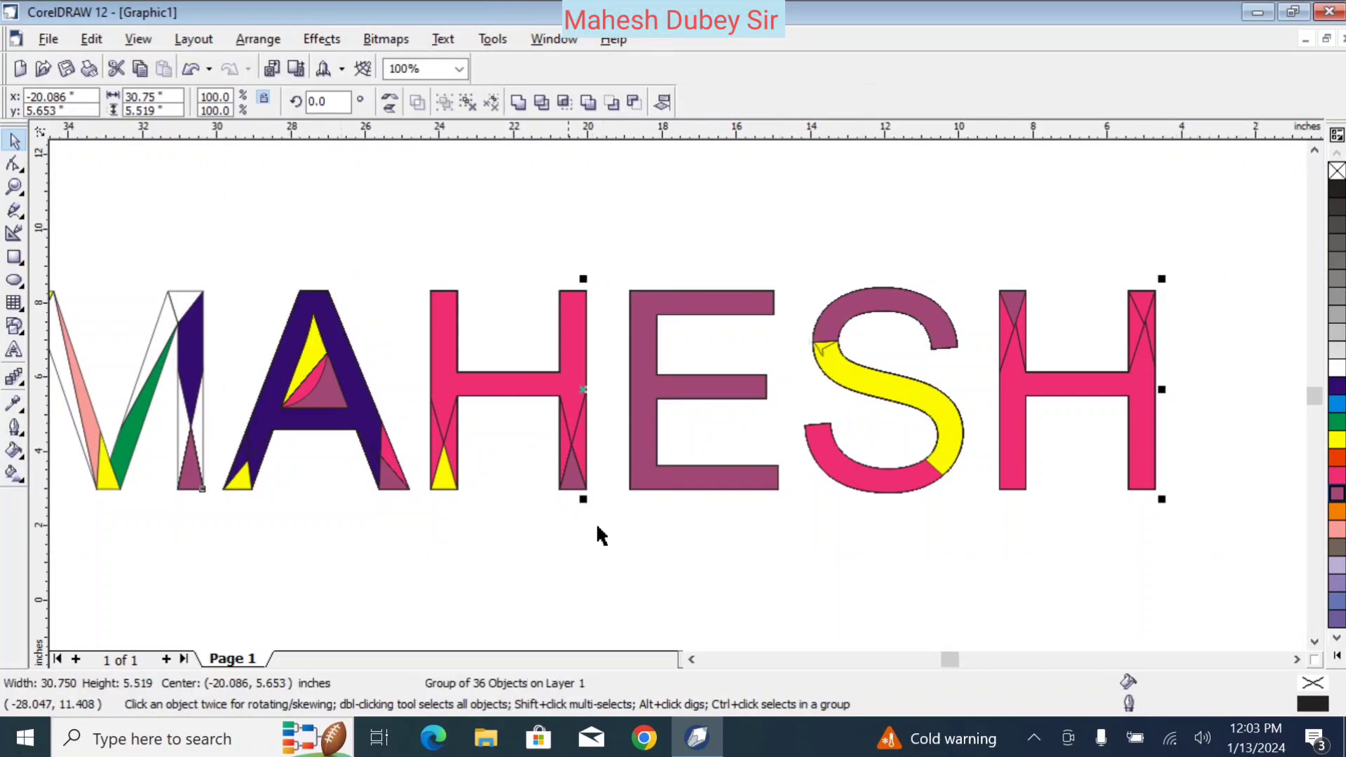
Step: Scale the grouped word proportionally to about 69.35% and rotate it to about 358.9 degrees so it sits nearly level
{"action": "left_click", "coordinate": [692, 659]}
{"action": "left_click", "coordinate": [692, 659]}
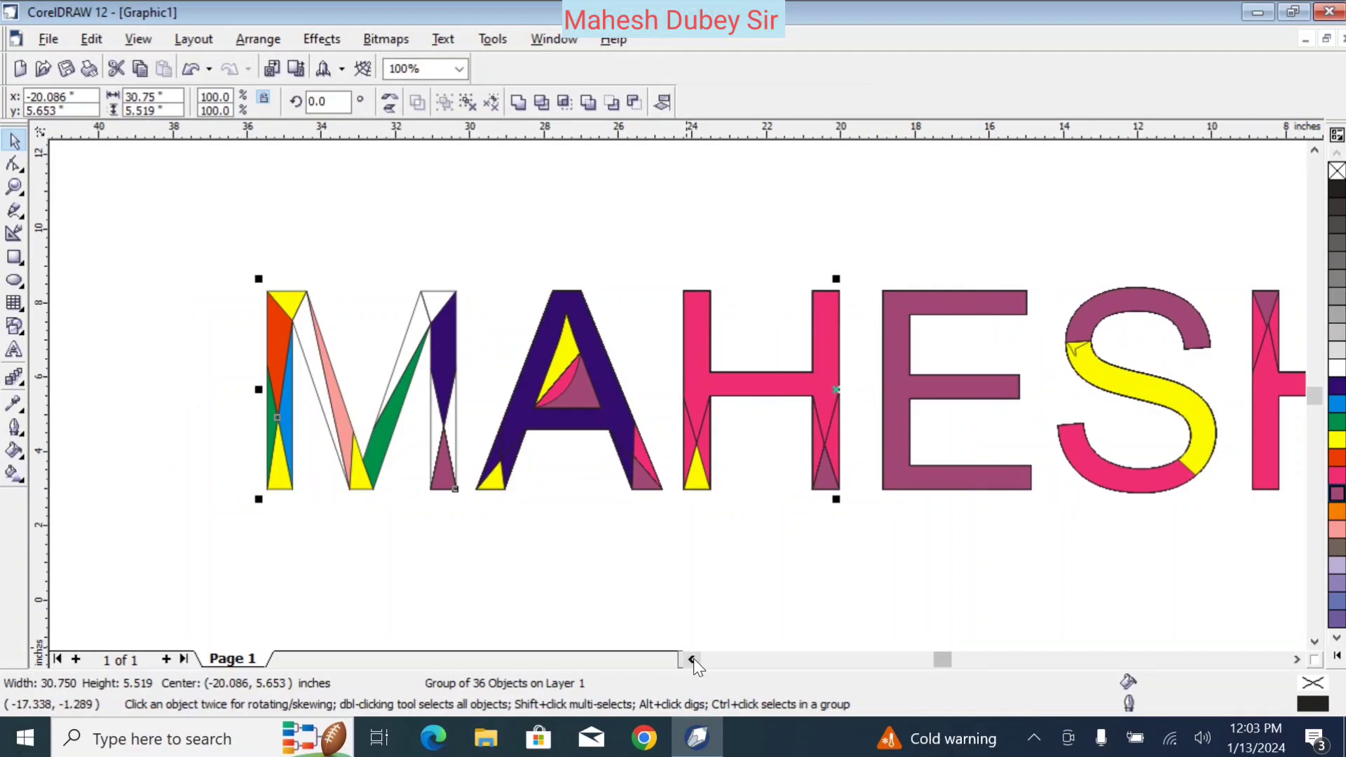
{"action": "left_click", "coordinate": [1294, 658]}
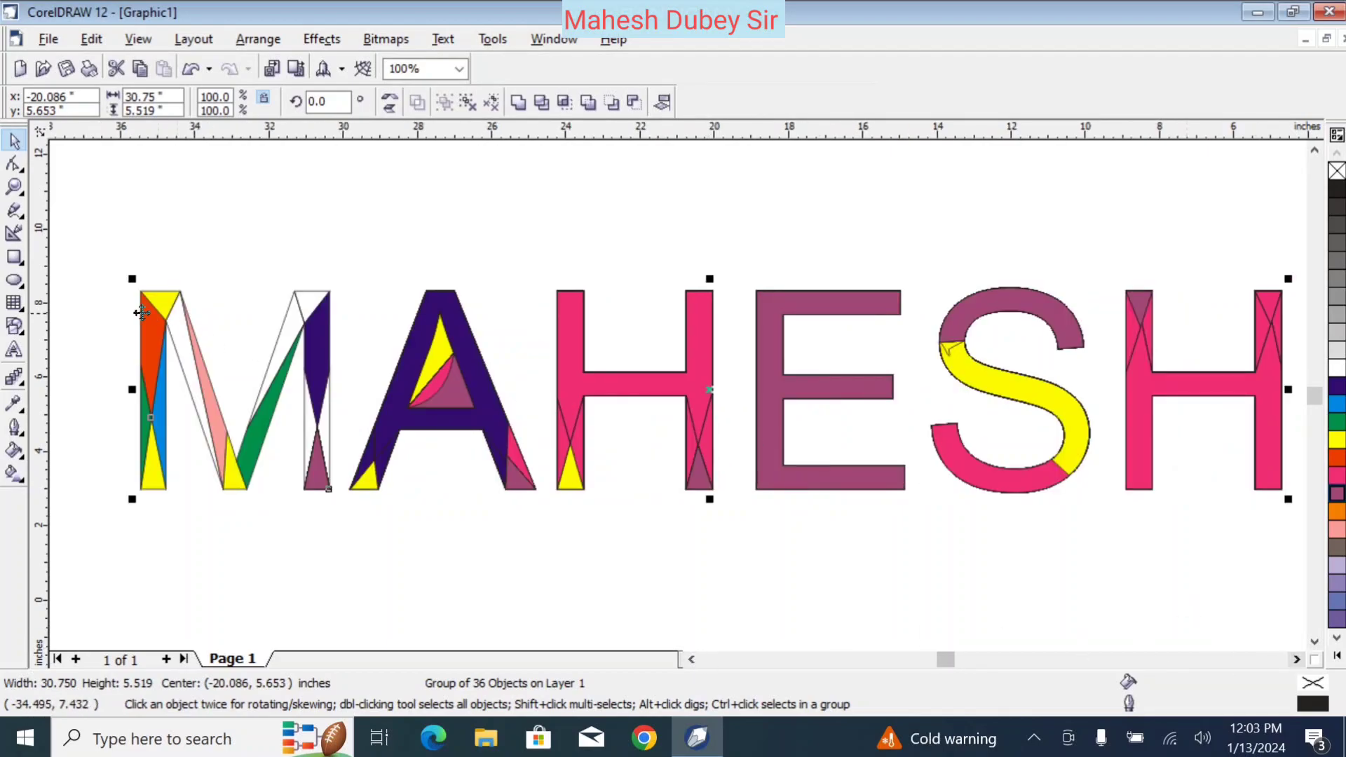
{"action": "left_click_drag", "start_coordinate": [134, 276], "coordinate": [790, 452]}
{"action": "left_click_drag", "start_coordinate": [666, 427], "coordinate": [264, 387]}
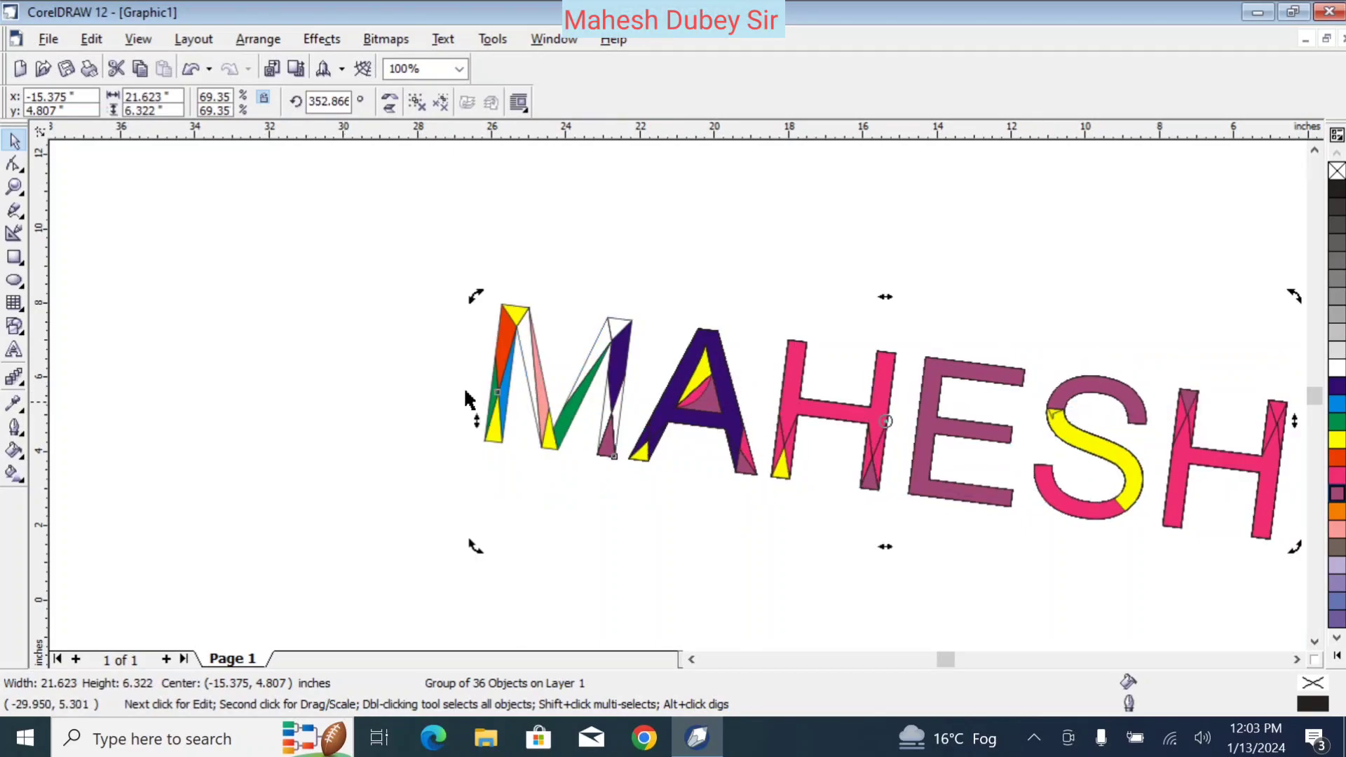
{"action": "left_click_drag", "start_coordinate": [476, 300], "coordinate": [466, 342]}
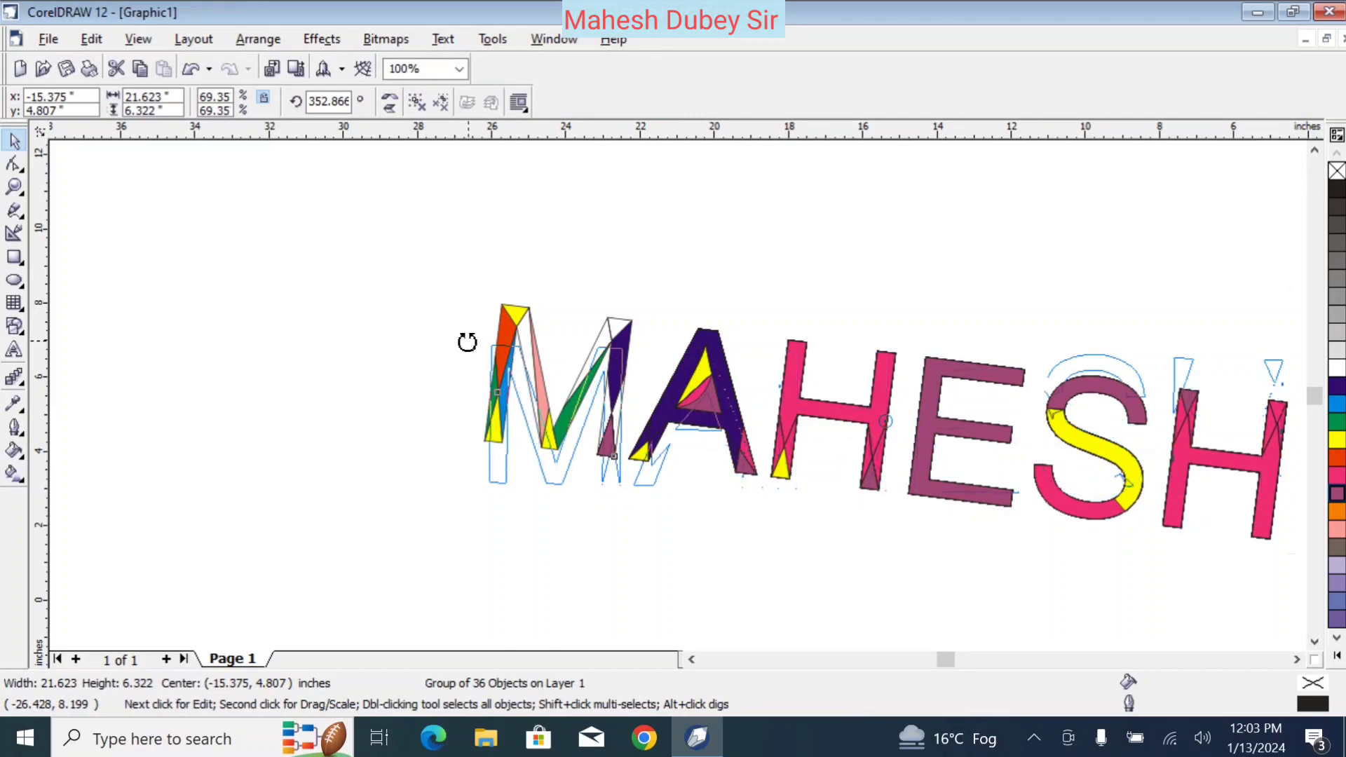
{"action": "left_click_drag", "start_coordinate": [467, 342], "coordinate": [471, 349]}
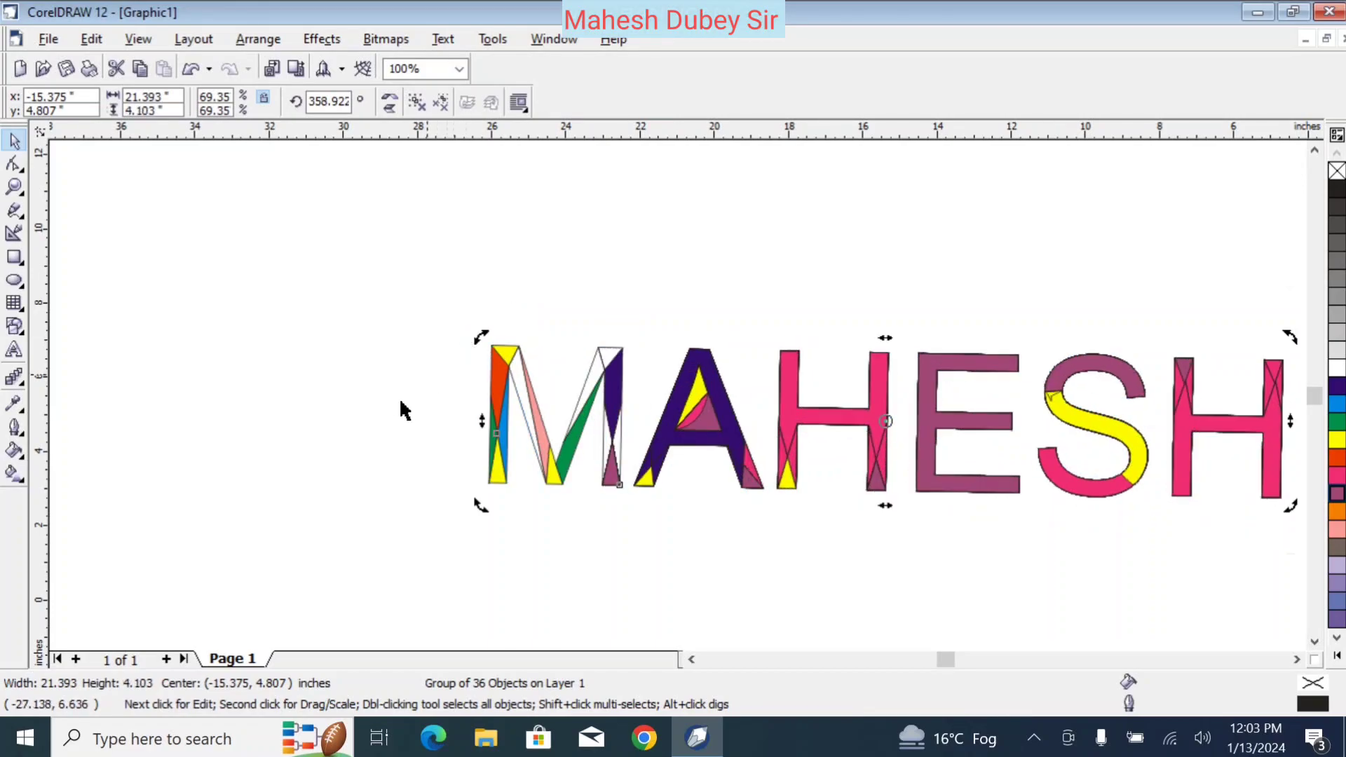
Step: Nudge the grouped word left by about 3.1 inches
{"action": "key", "text": "Left"}
{"action": "key", "text": "Left"}
{"action": "key", "text": "Left"}
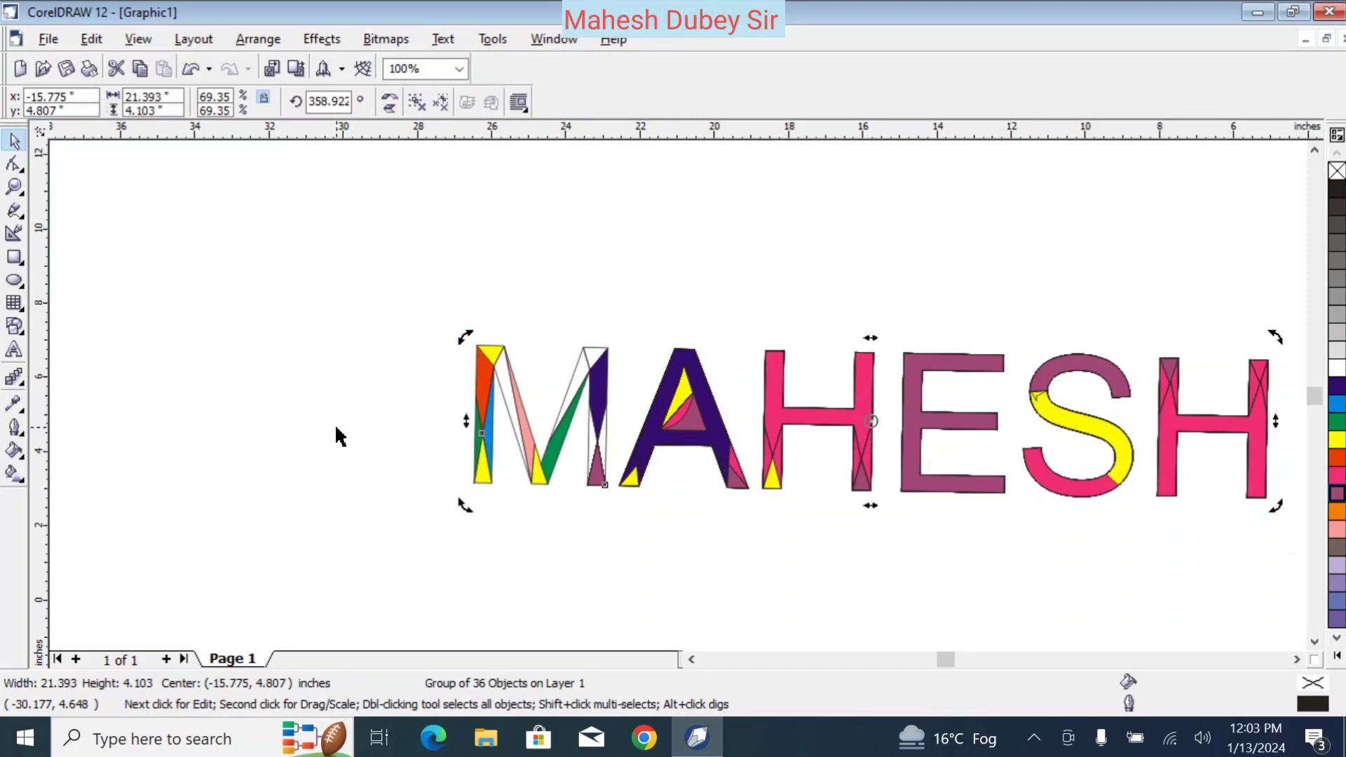
{"action": "key", "text": "Left"}
{"action": "key", "text": "Left"}
{"action": "key", "text": "Left"}
{"action": "key", "text": "Left"}
{"action": "key", "text": "Left"}
{"action": "key", "text": "Left"}
{"action": "key", "text": "Left"}
{"action": "key", "text": "Left"}
{"action": "key", "text": "Left"}
{"action": "key", "text": "Left"}
{"action": "key", "text": "Left"}
{"action": "key", "text": "Left"}
{"action": "key", "text": "Left"}
{"action": "key", "text": "Left"}
{"action": "key", "text": "Left"}
{"action": "key", "text": "Left"}
{"action": "key", "text": "Left"}
{"action": "key", "text": "Left"}
{"action": "key", "text": "Left"}
{"action": "key", "text": "Left"}
{"action": "key", "text": "Left"}
{"action": "key", "text": "Left"}
{"action": "key", "text": "Left"}
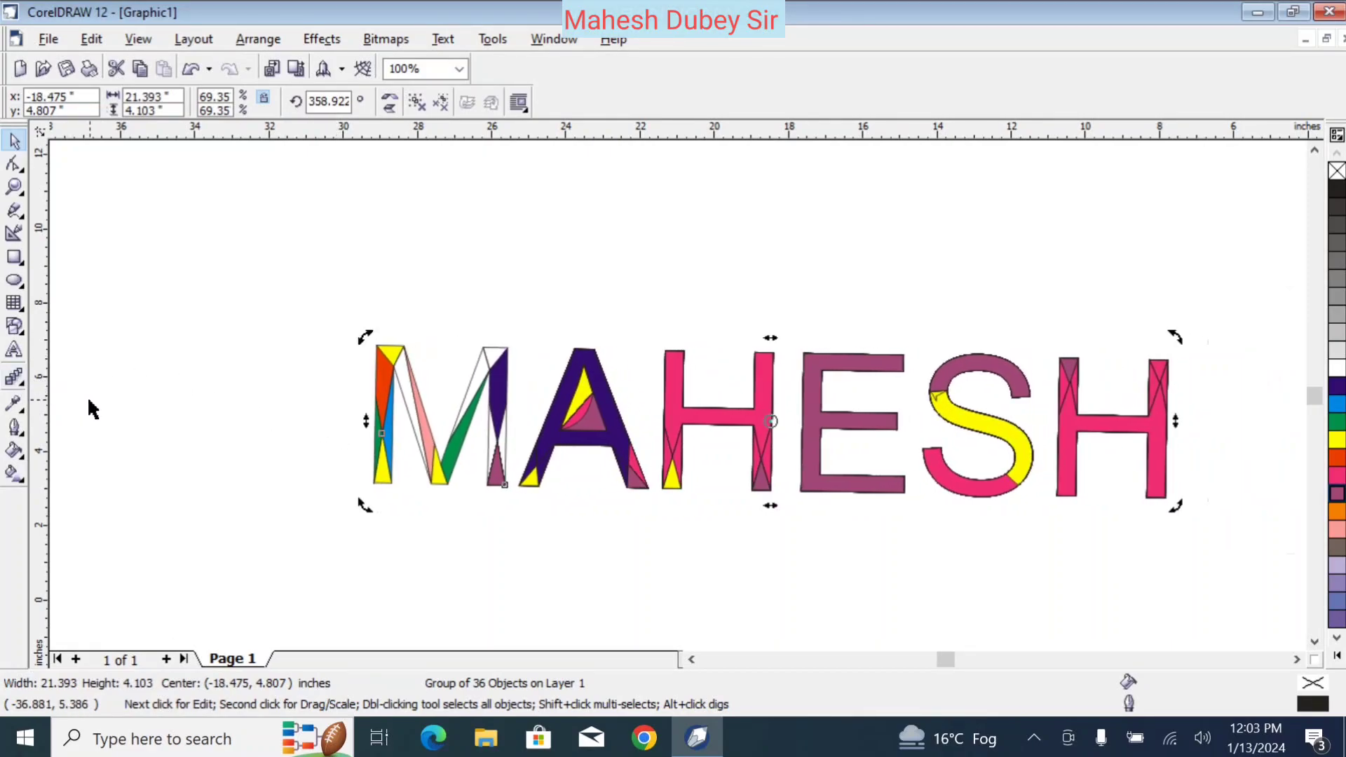
Step: Try removing the outline from the grouped word, undo it and clear the selection
{"action": "left_click", "coordinate": [384, 467]}
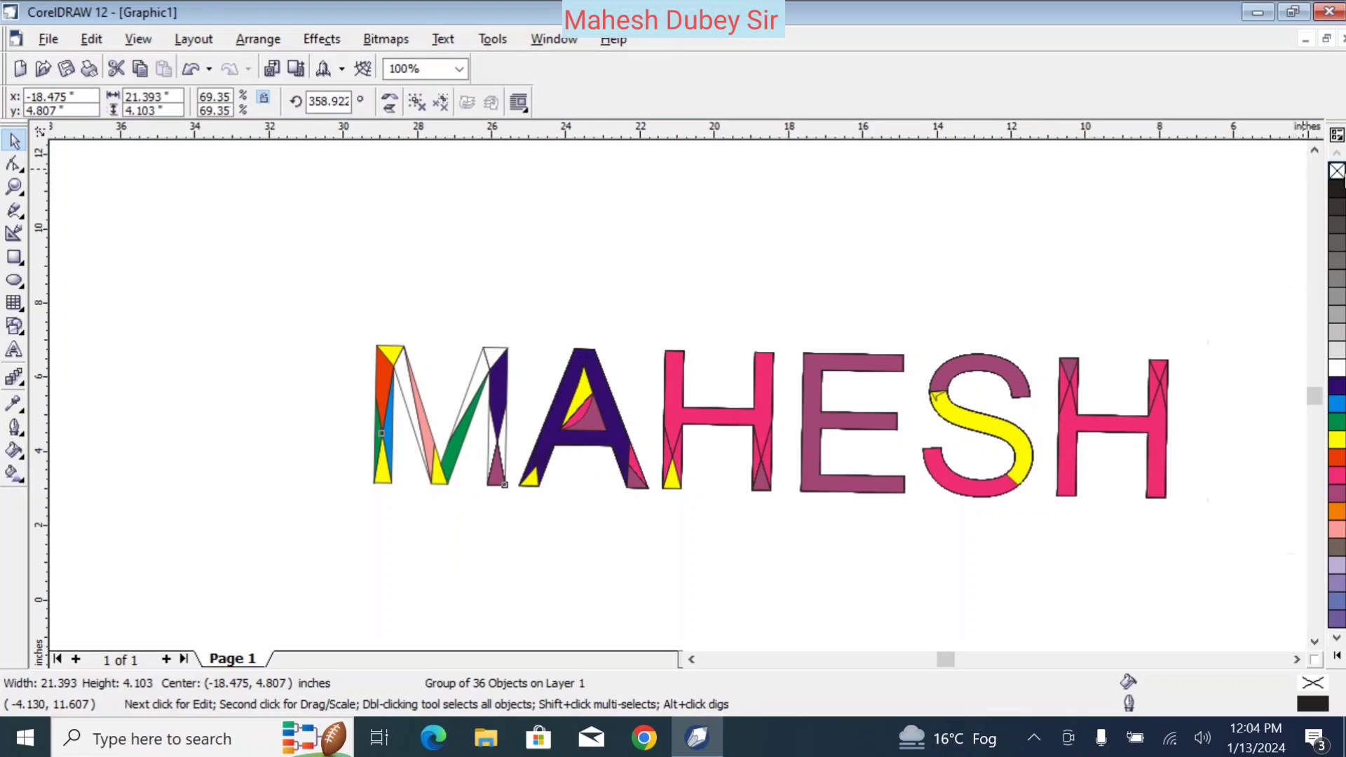
{"action": "right_click", "coordinate": [1336, 171]}
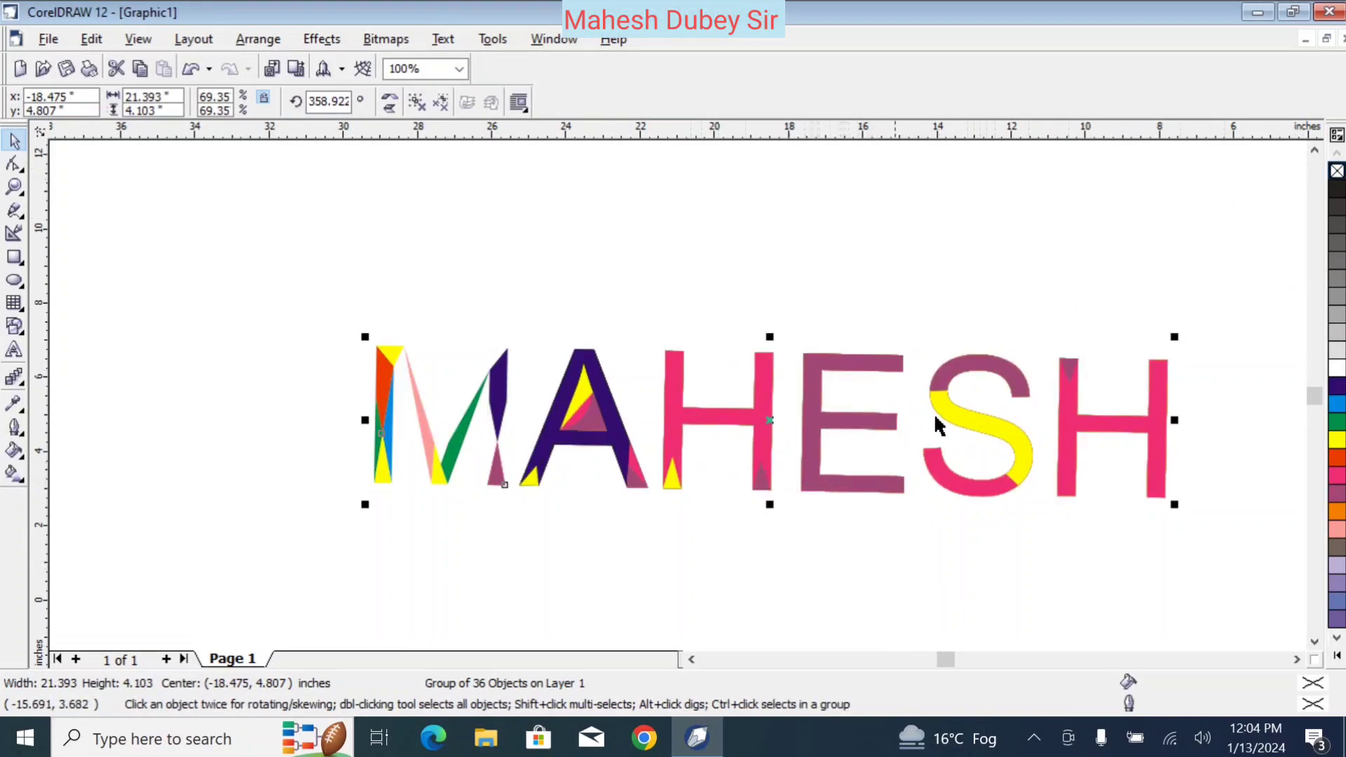
{"action": "right_click", "coordinate": [1338, 189]}
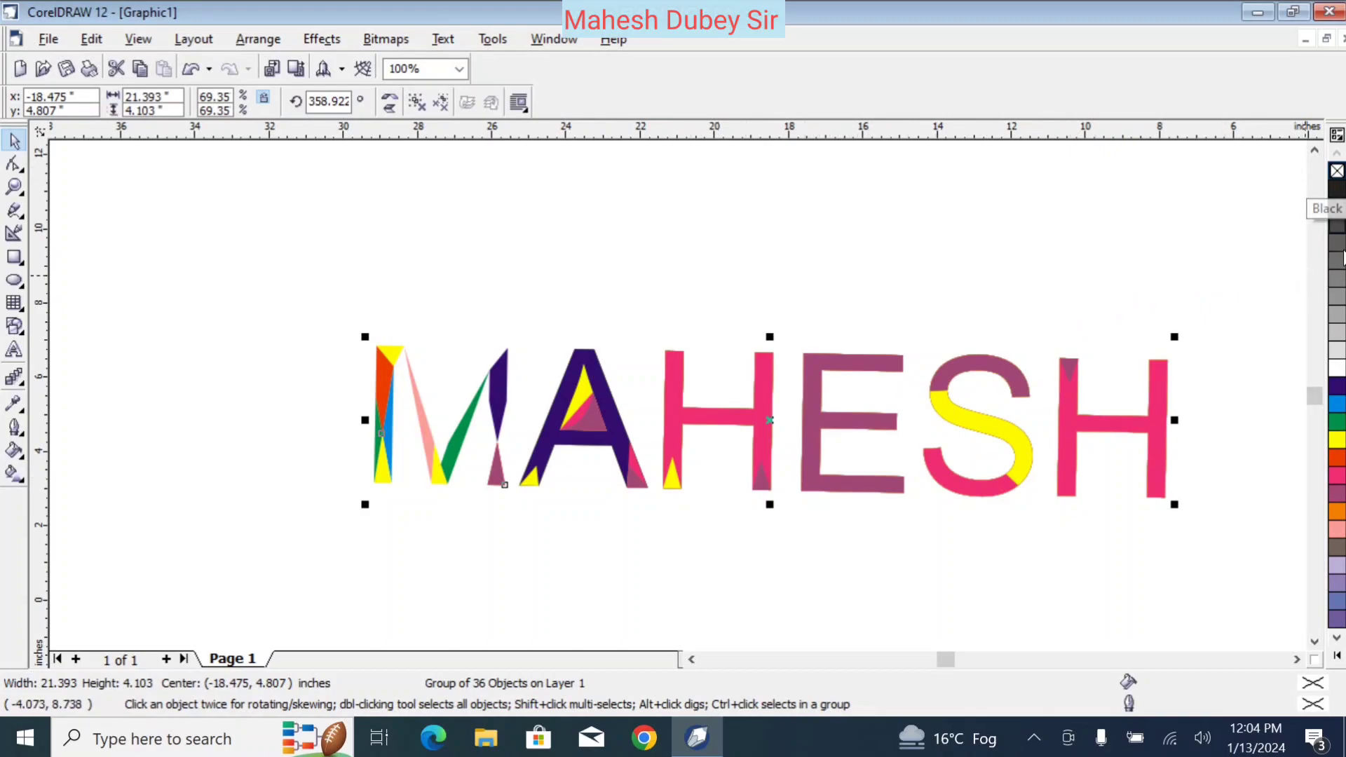
{"action": "left_click", "coordinate": [548, 534]}
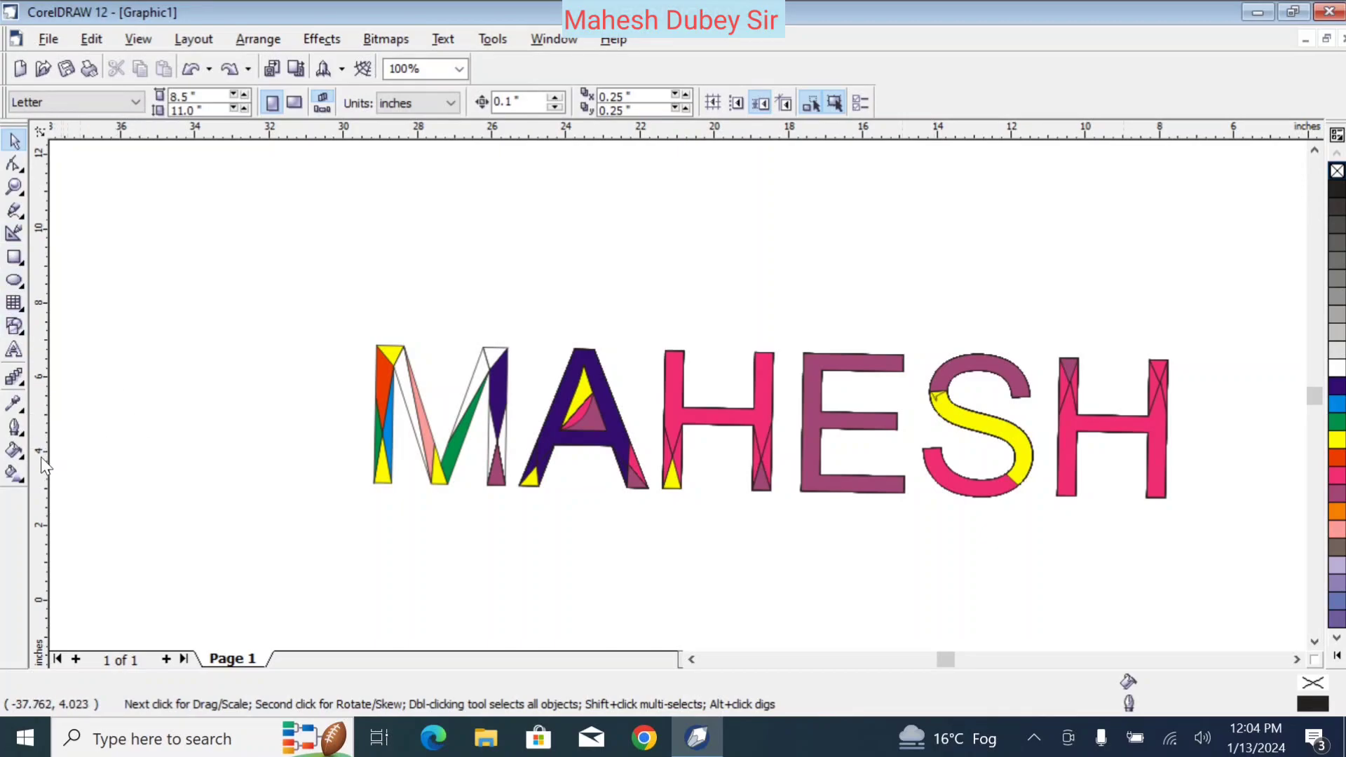
Step: Apply an interactive extrusion with a depth of 20 to the whole grouped word
{"action": "key", "text": "ctrl+a"}
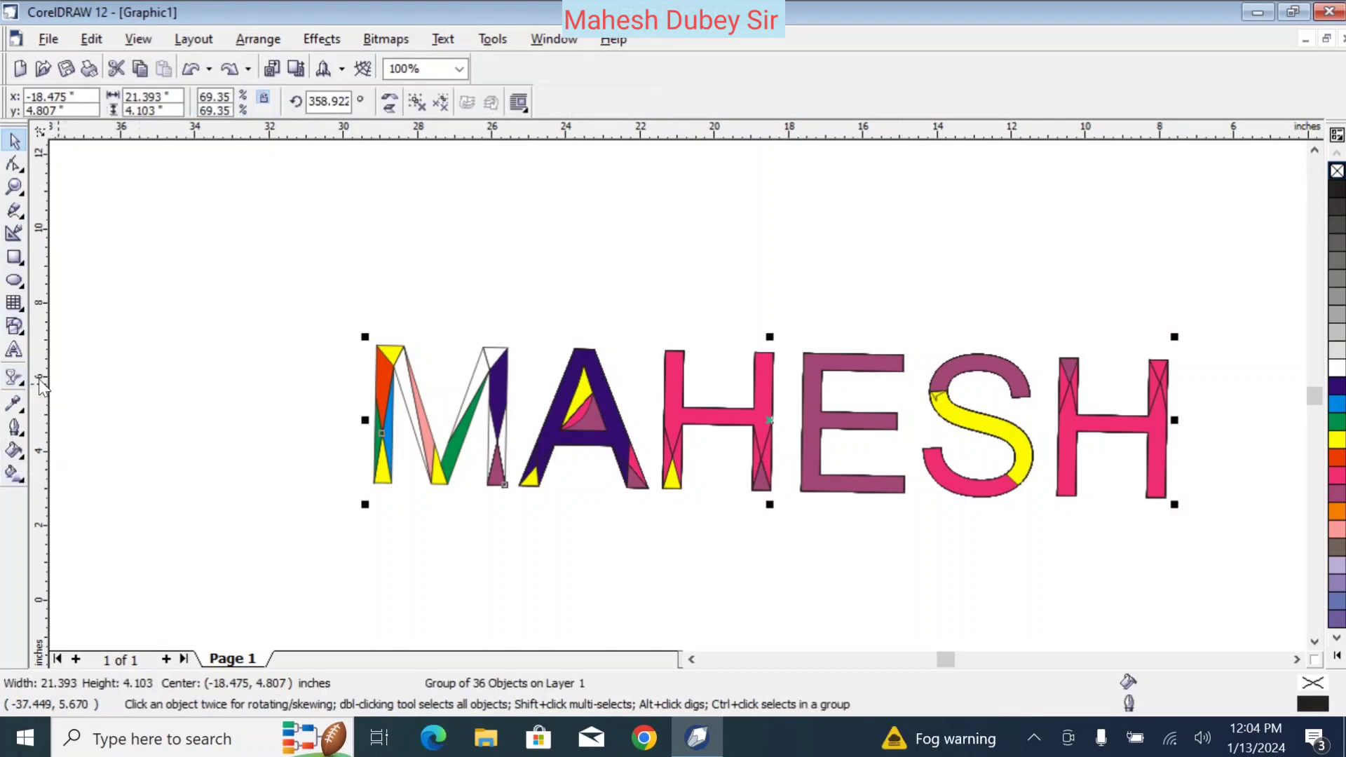
{"action": "left_click", "coordinate": [23, 381]}
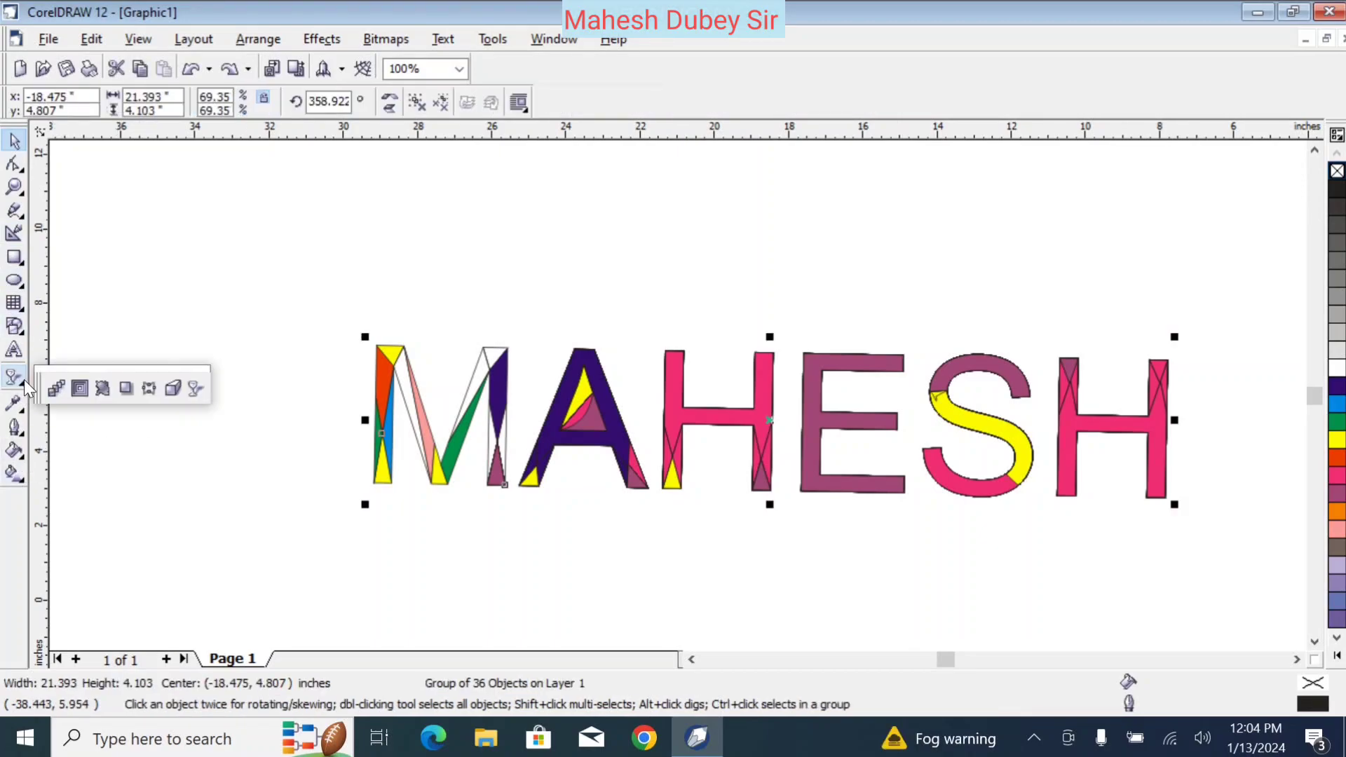
{"action": "left_click", "coordinate": [172, 389]}
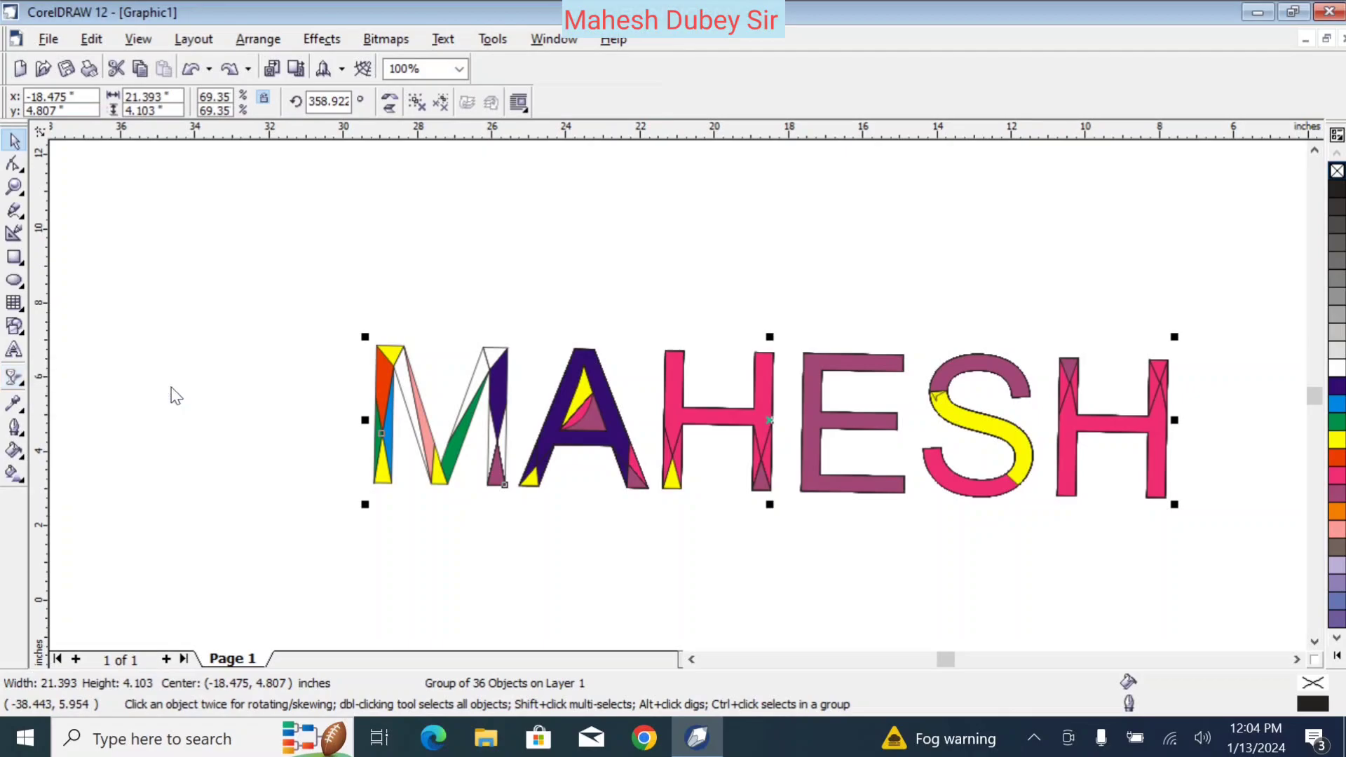
{"action": "left_click_drag", "start_coordinate": [474, 435], "coordinate": [601, 471]}
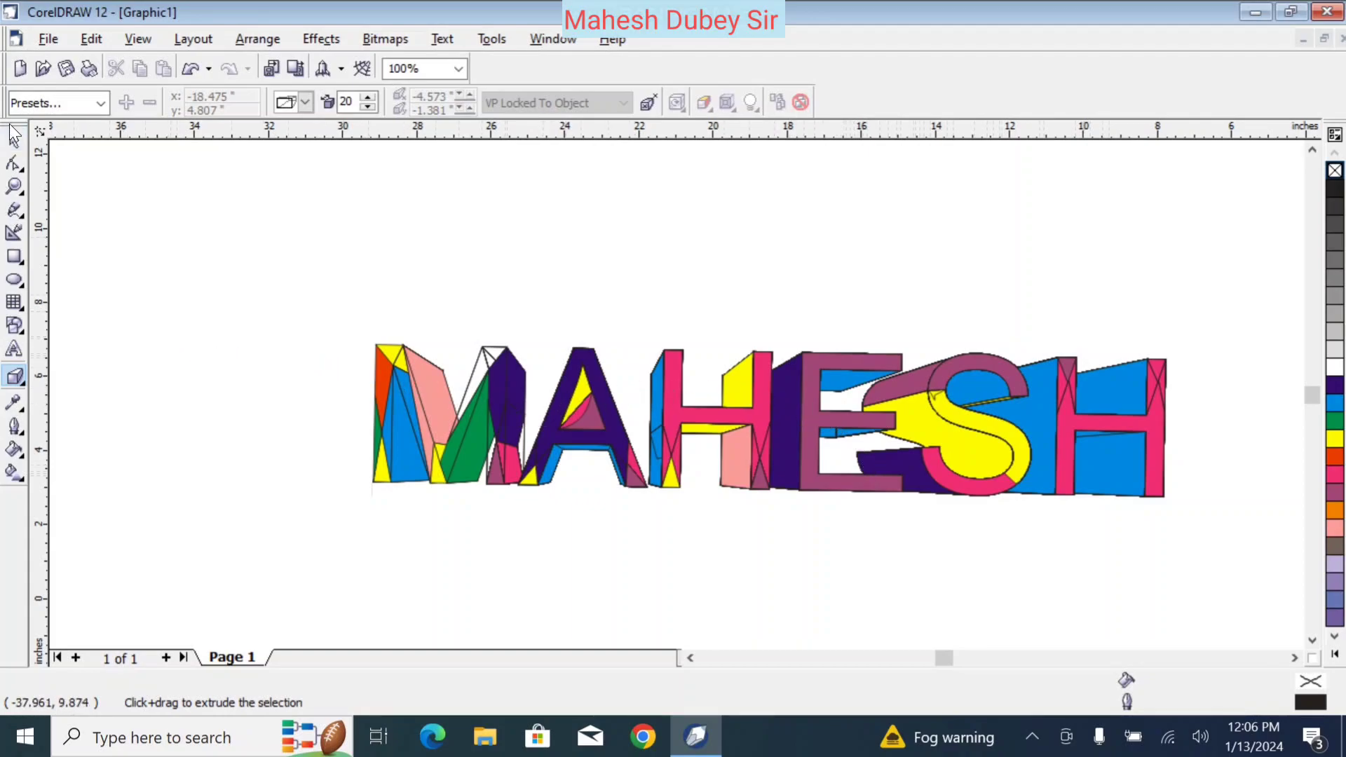
{"action": "left_click", "coordinate": [14, 138]}
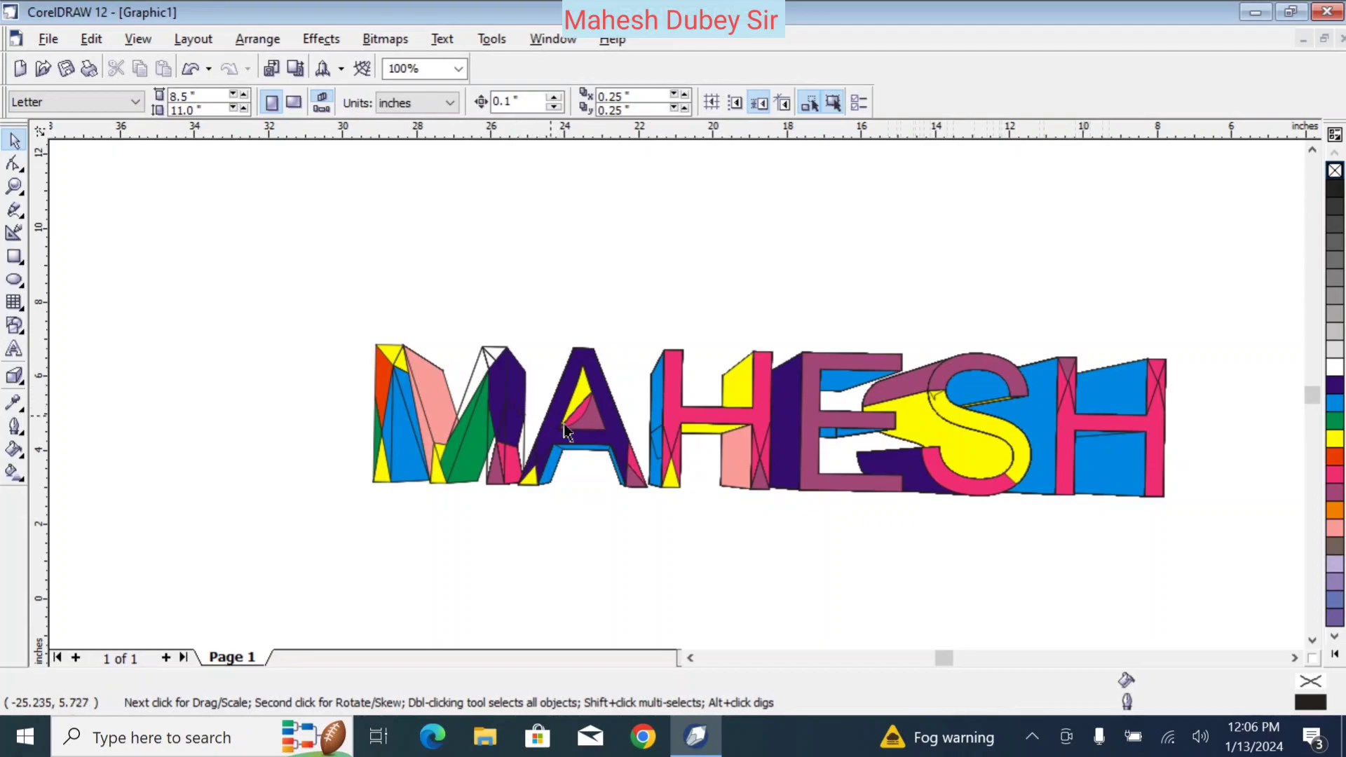
Step: Draw a rectangle of about 23.5 by 6.75 inches around the extruded word
{"action": "left_click", "coordinate": [13, 378]}
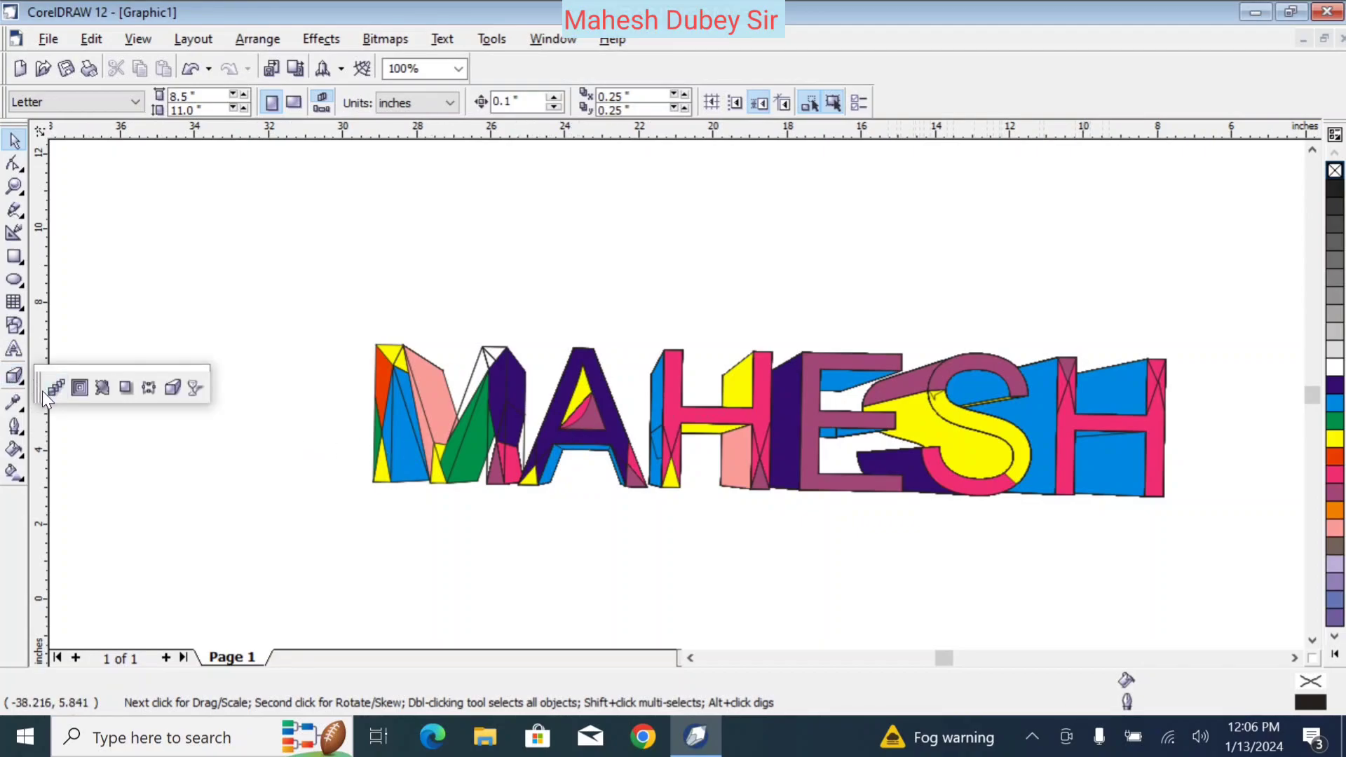
{"action": "left_click", "coordinate": [13, 263]}
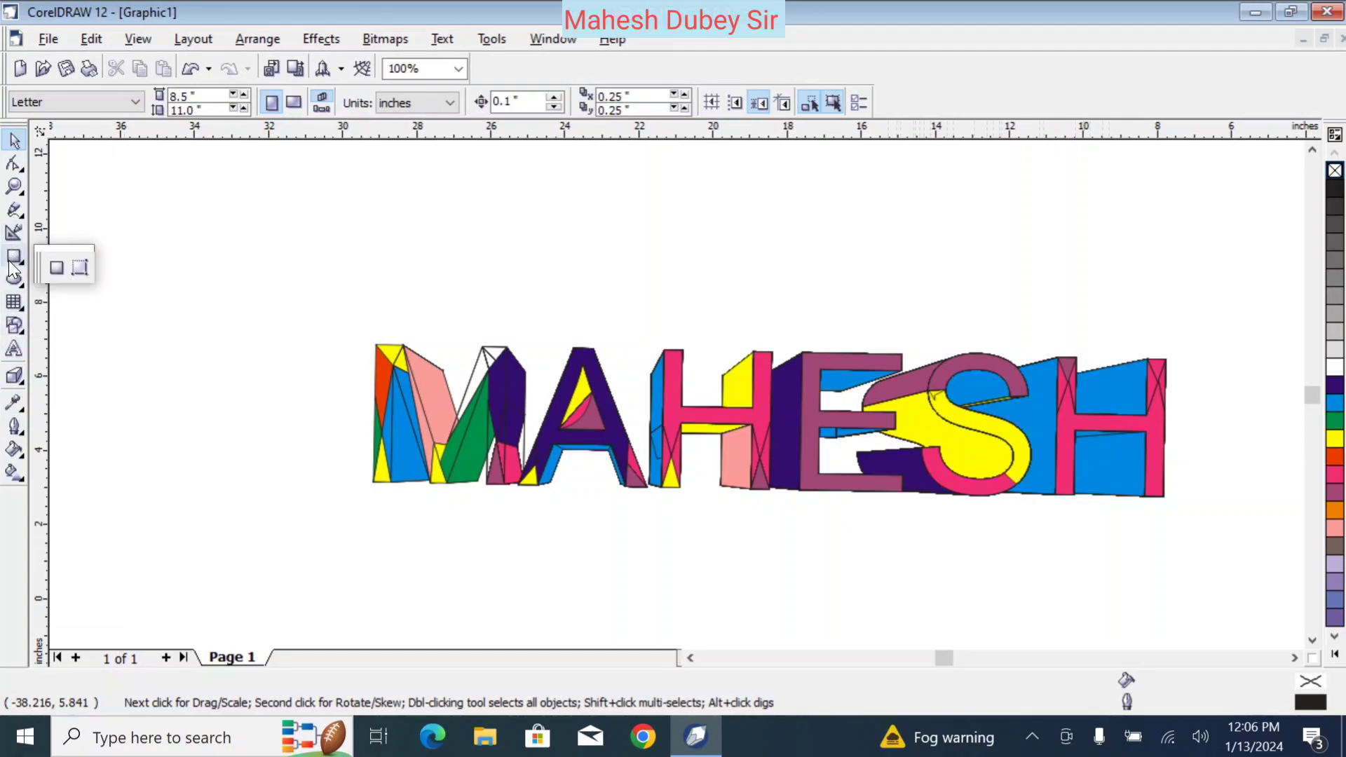
{"action": "left_click", "coordinate": [56, 267]}
{"action": "left_click_drag", "start_coordinate": [333, 306], "coordinate": [335, 314]}
{"action": "left_click_drag", "start_coordinate": [552, 508], "coordinate": [1194, 554]}
{"action": "left_click_drag", "start_coordinate": [322, 300], "coordinate": [312, 280]}
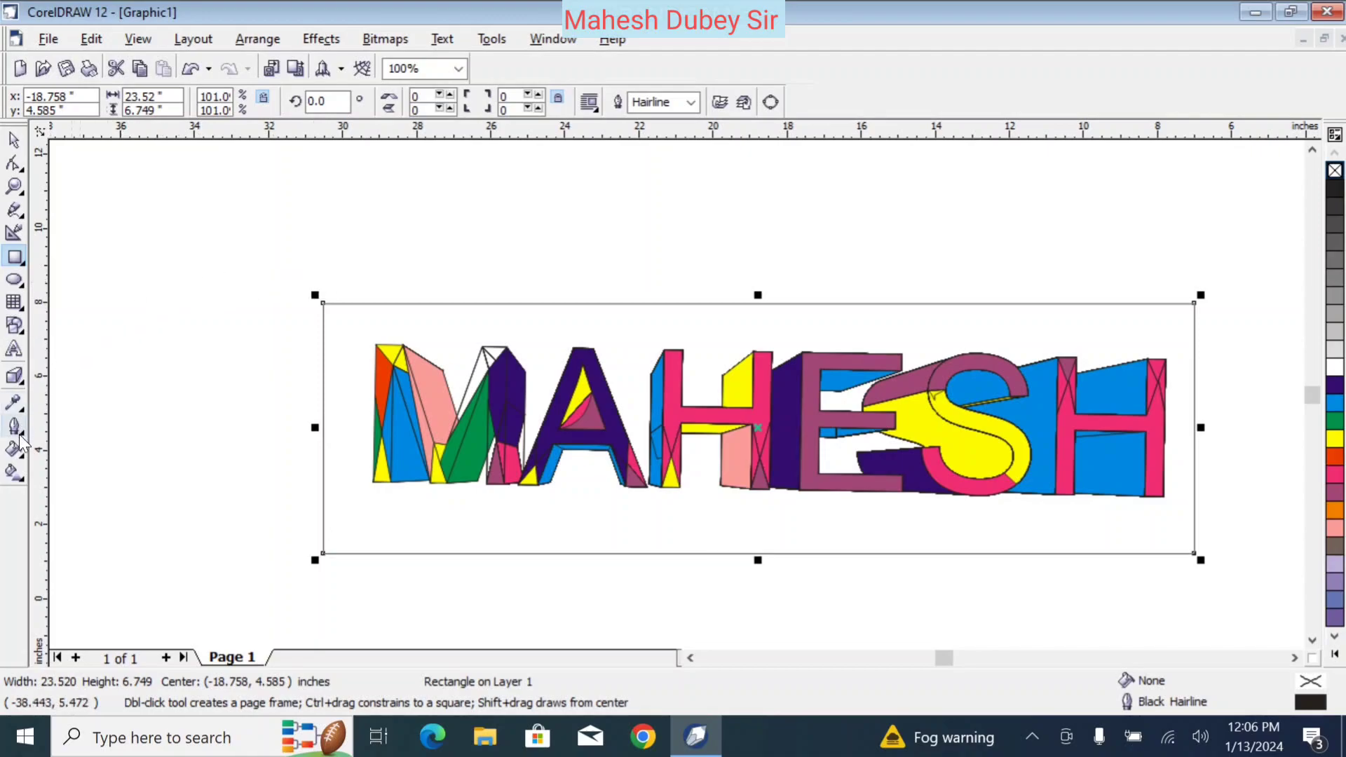
{"action": "left_click", "coordinate": [20, 455]}
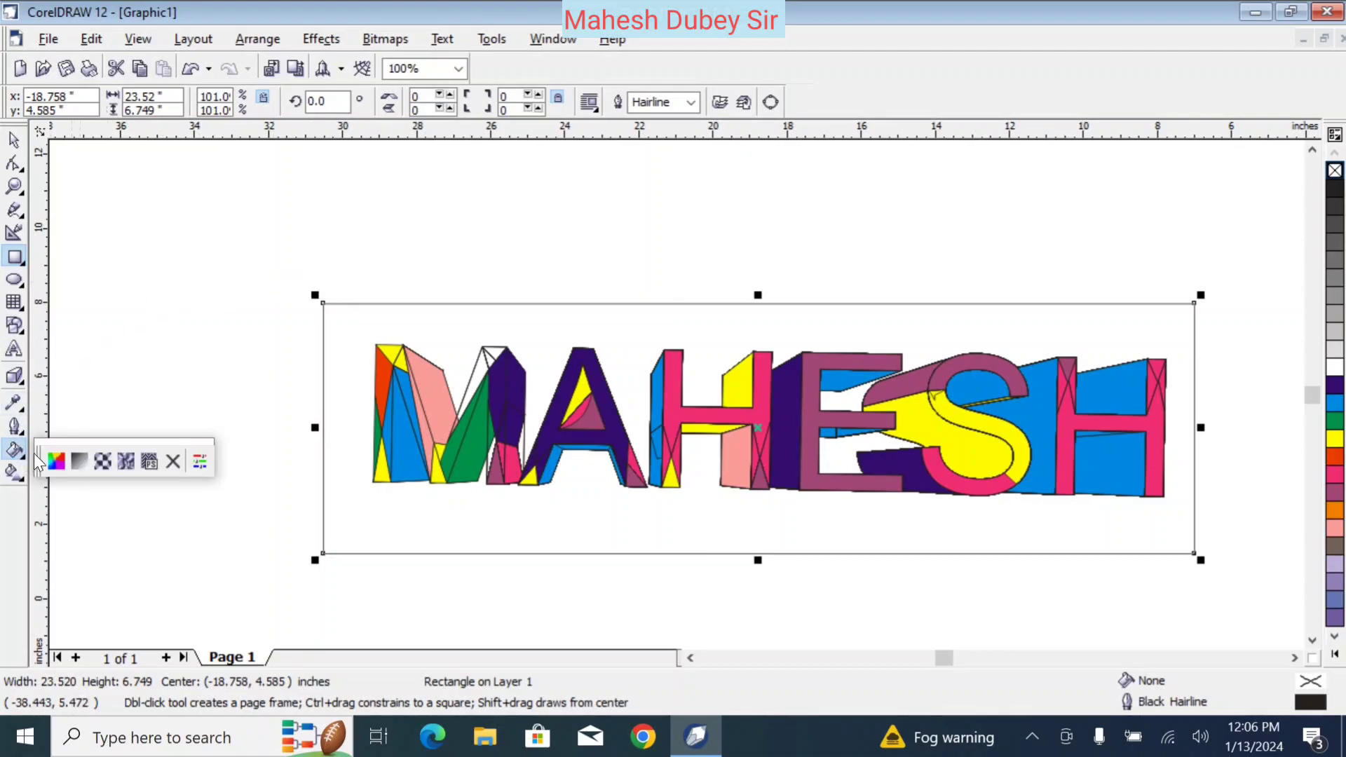
{"action": "left_click", "coordinate": [82, 464]}
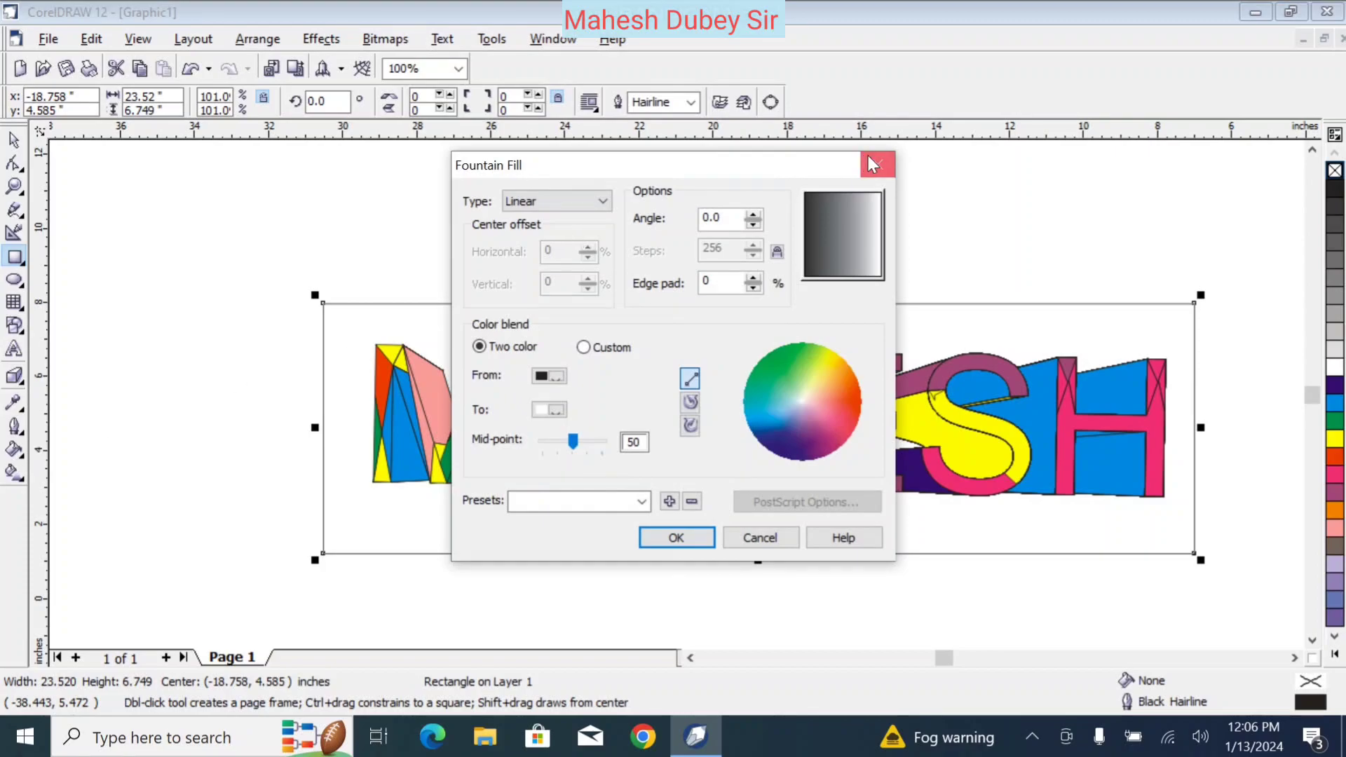
{"action": "left_click", "coordinate": [875, 168]}
Step: Try a two-colour linear fountain fill for the rectangle, blending from light green to near-black
{"action": "left_click", "coordinate": [17, 454]}
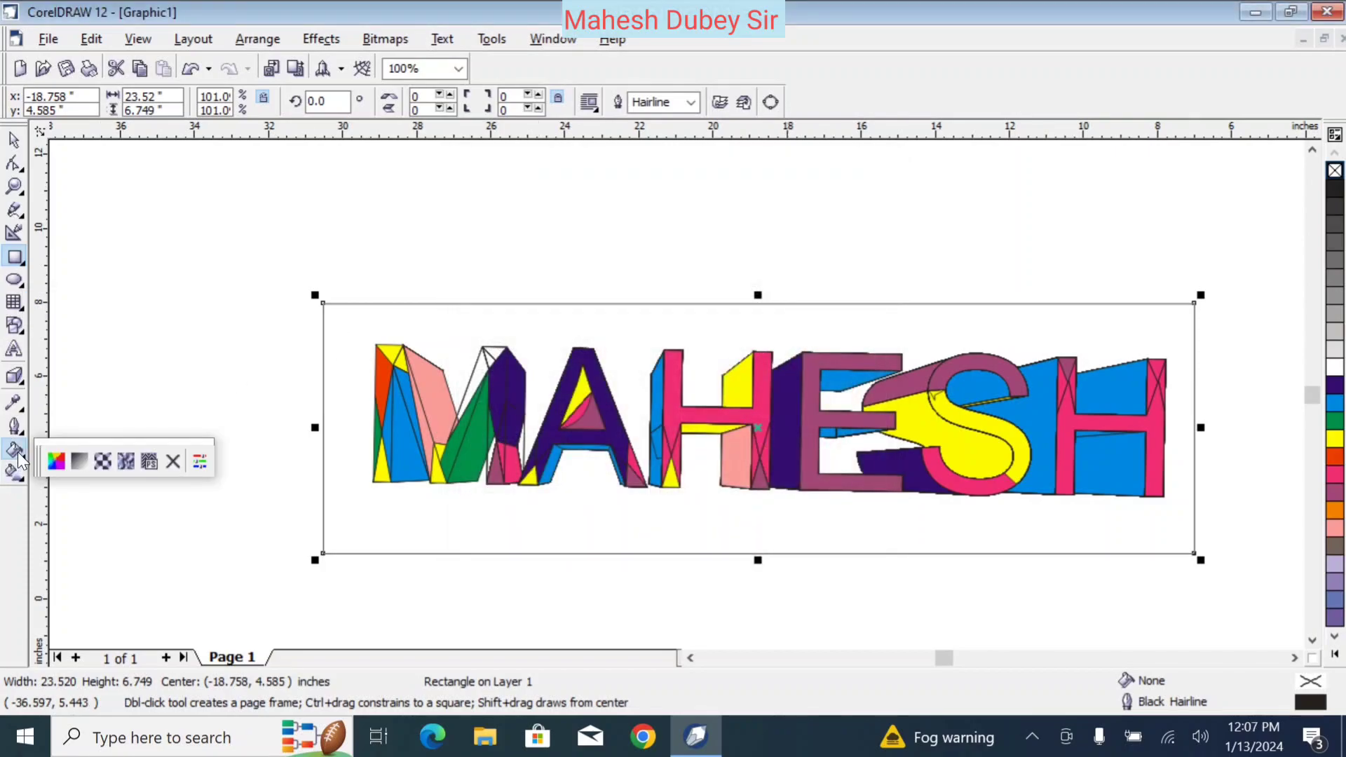
{"action": "left_click", "coordinate": [79, 460]}
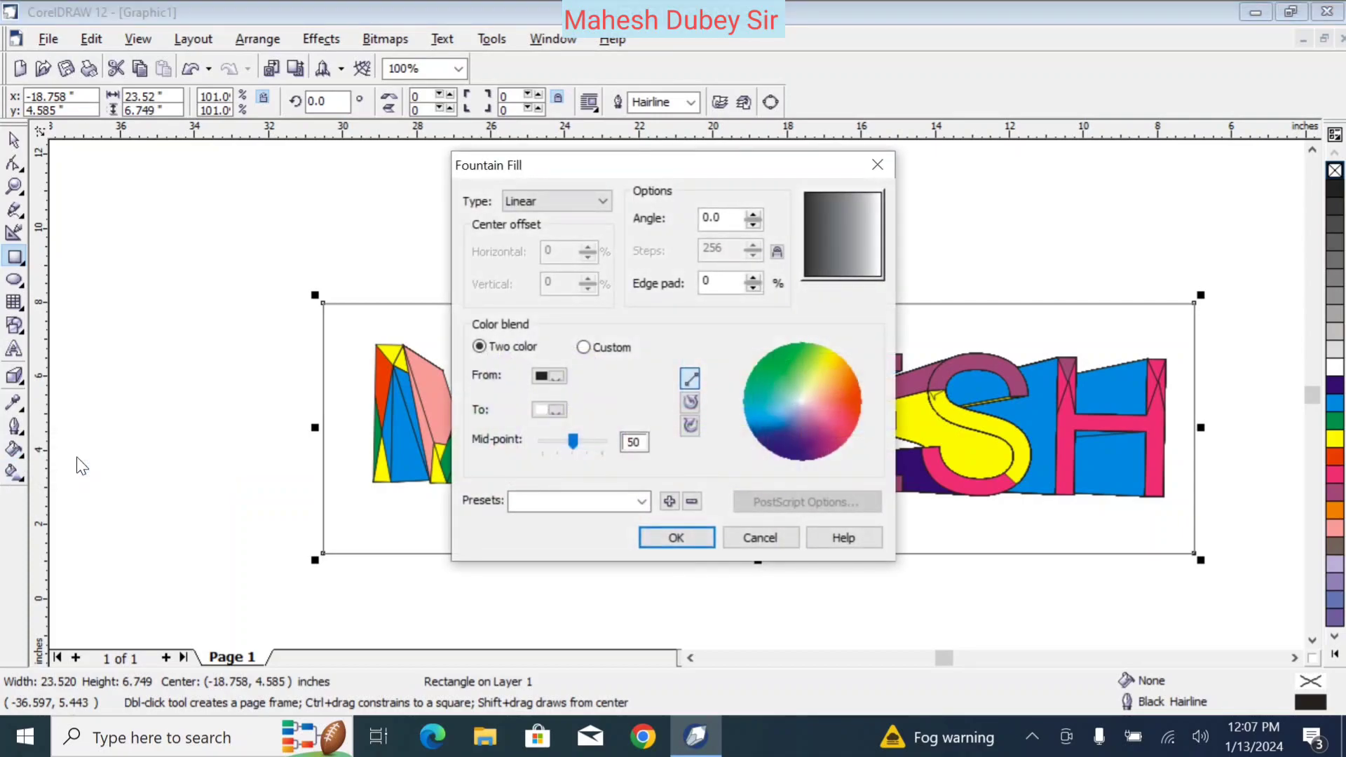
{"action": "left_click", "coordinate": [558, 377]}
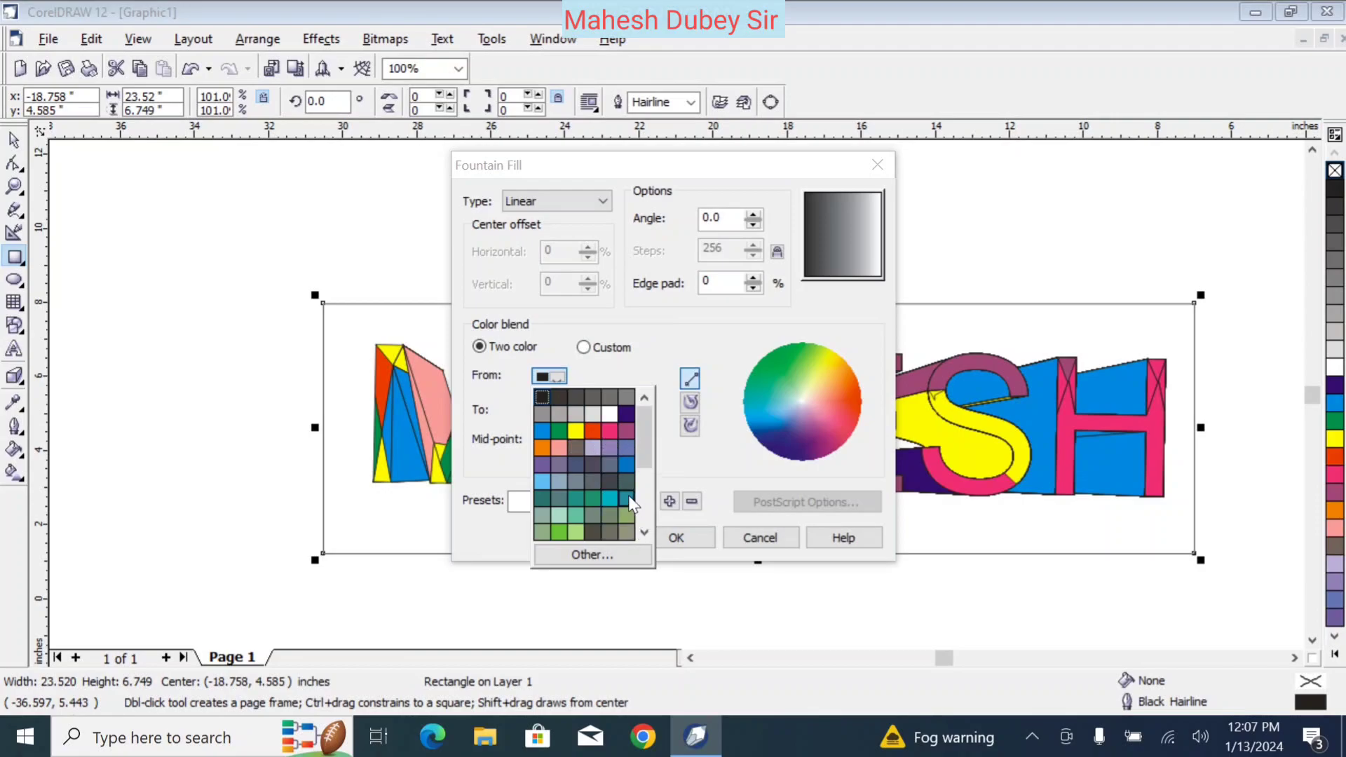
{"action": "left_click", "coordinate": [576, 533]}
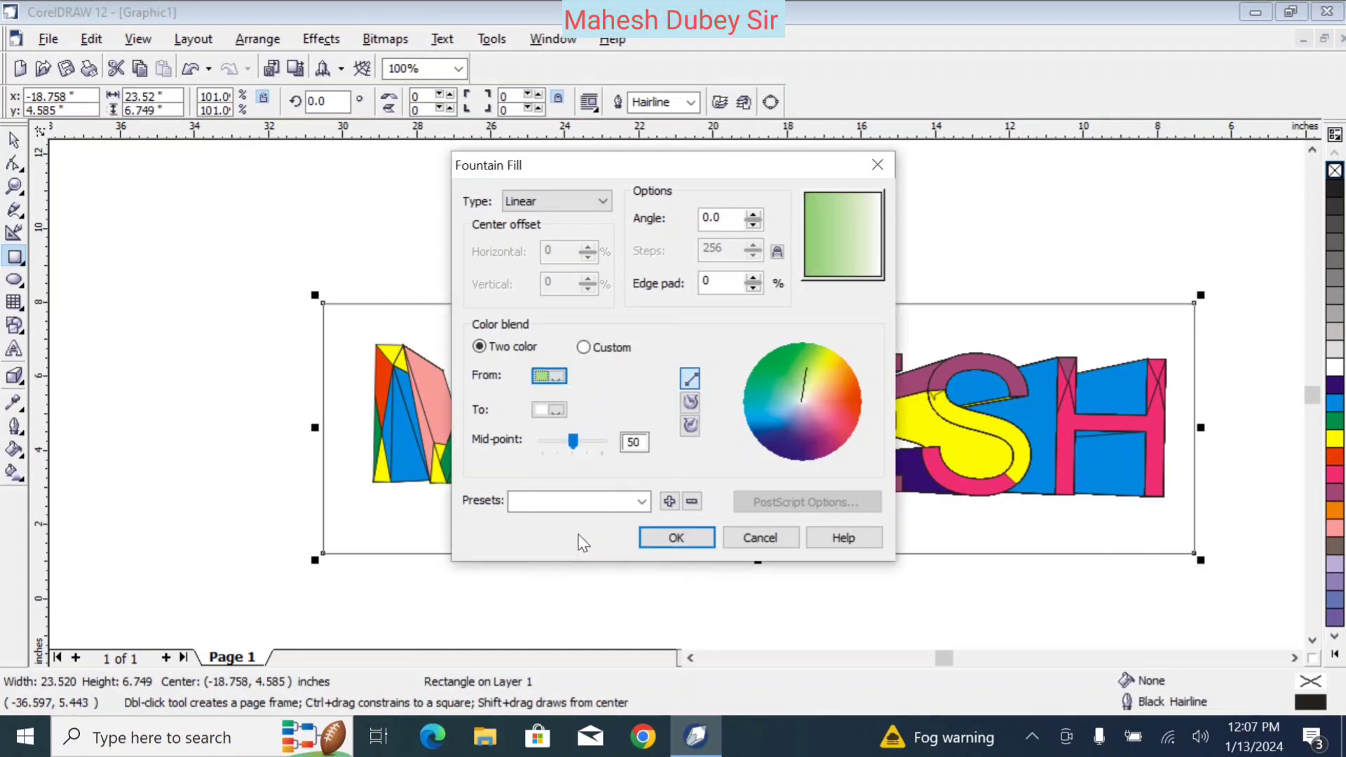
{"action": "left_click", "coordinate": [558, 411]}
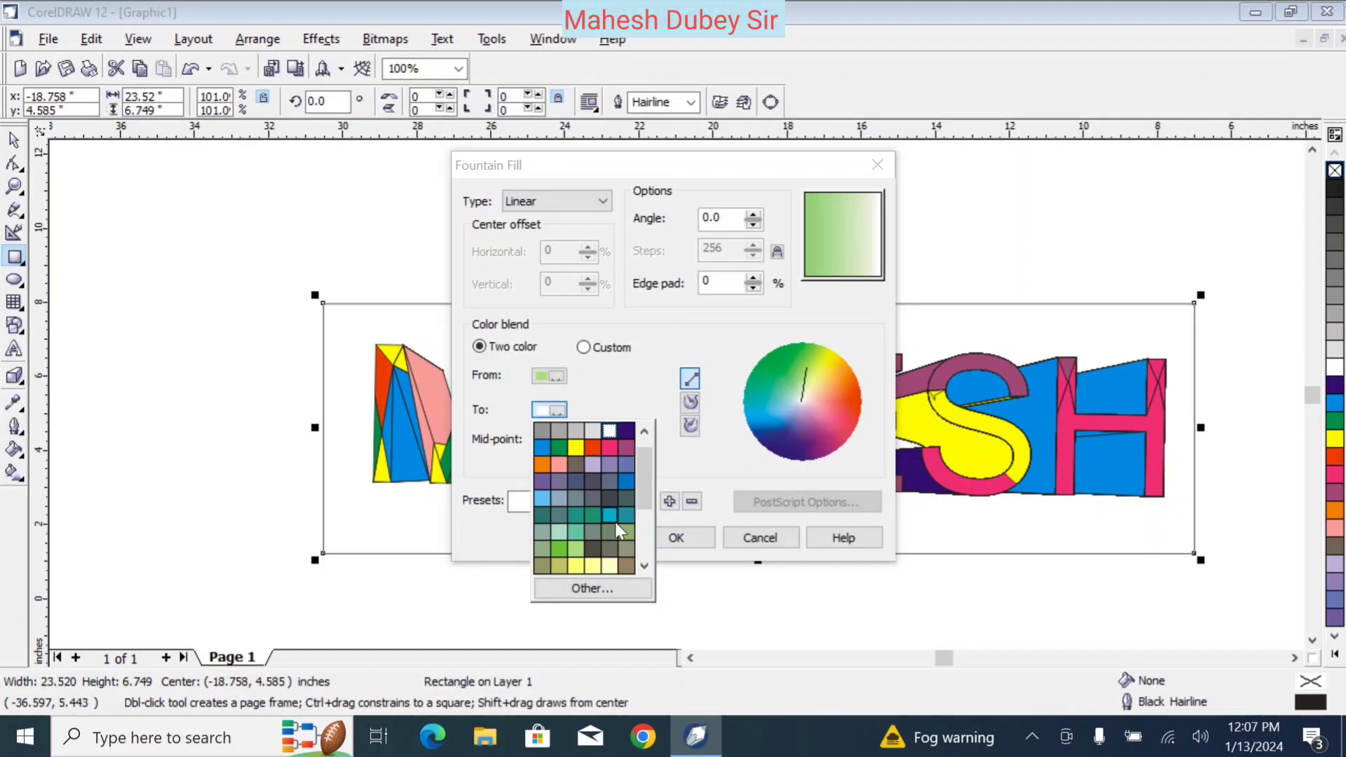
{"action": "left_click", "coordinate": [644, 566]}
{"action": "scroll", "coordinate": [644, 571], "scroll_direction": "down", "scroll_amount": 6}
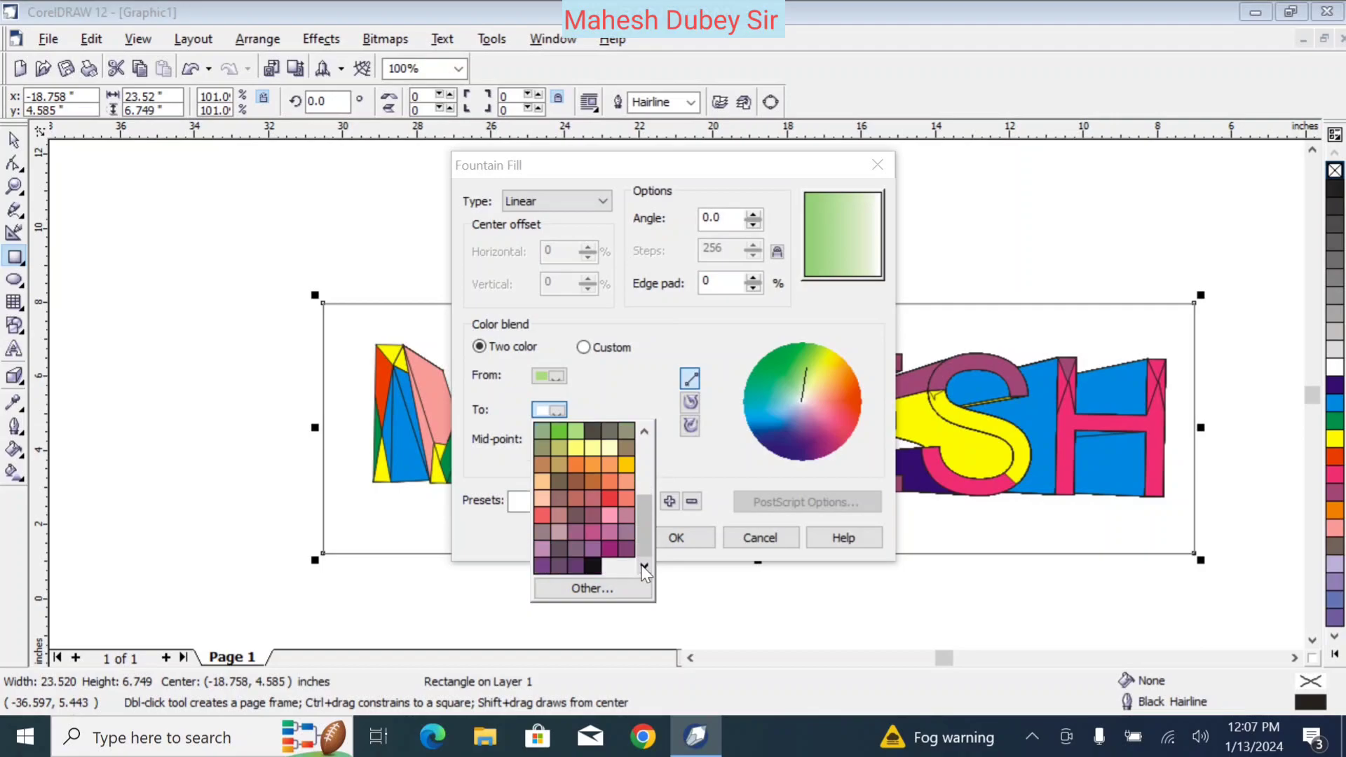
{"action": "left_click", "coordinate": [593, 566]}
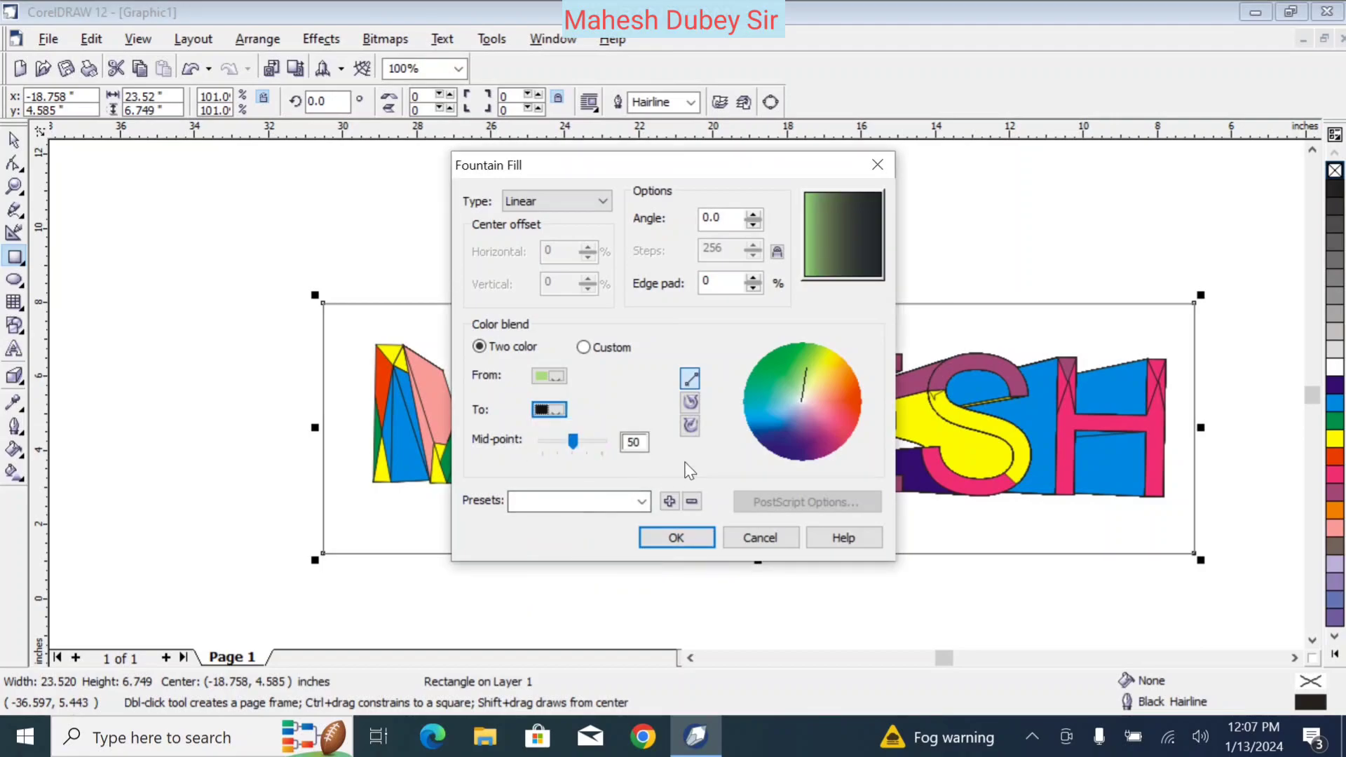
Step: Try the fountain fill presets Cylinder - 06, Cylinder - 29, Cylinder - Yellow 02 and Slash for the rectangle
{"action": "left_click", "coordinate": [641, 501]}
{"action": "left_click", "coordinate": [554, 374]}
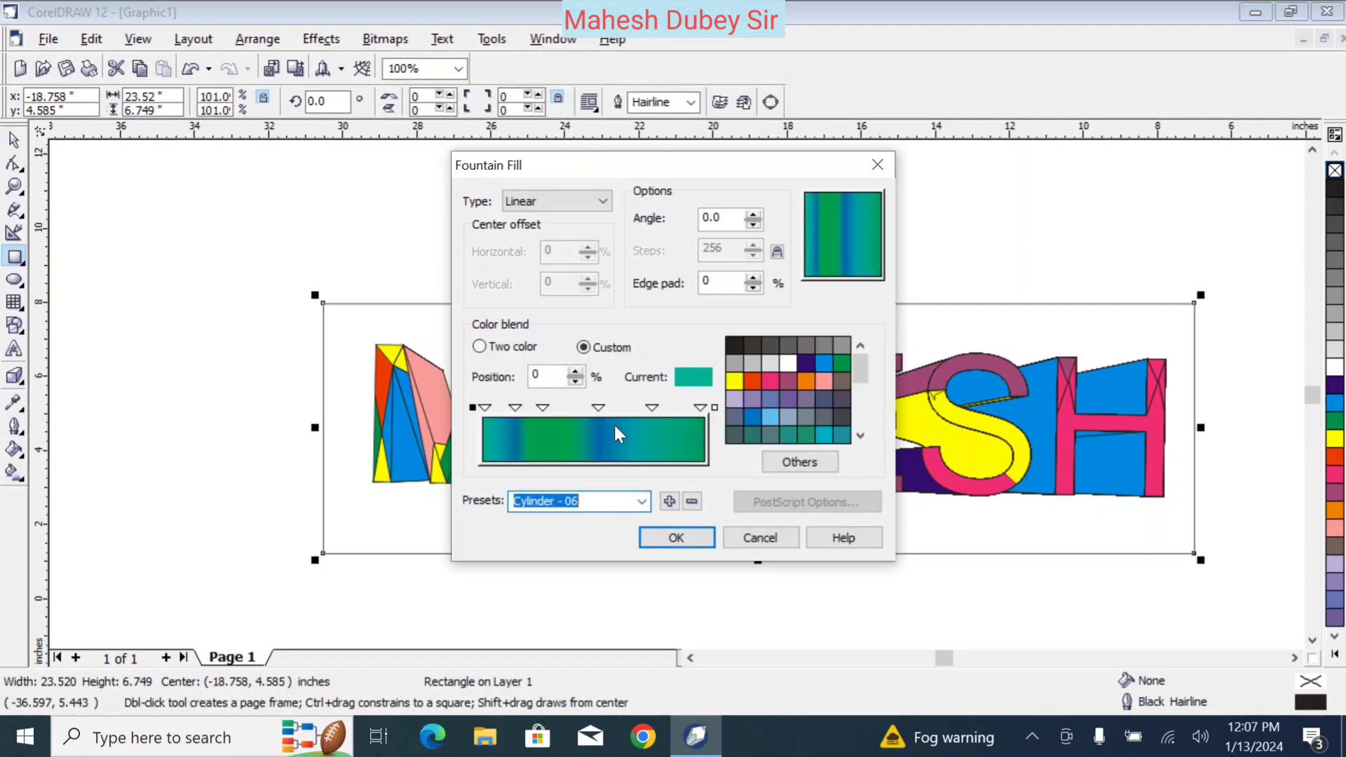
{"action": "left_click", "coordinate": [641, 502]}
{"action": "left_click", "coordinate": [588, 396]}
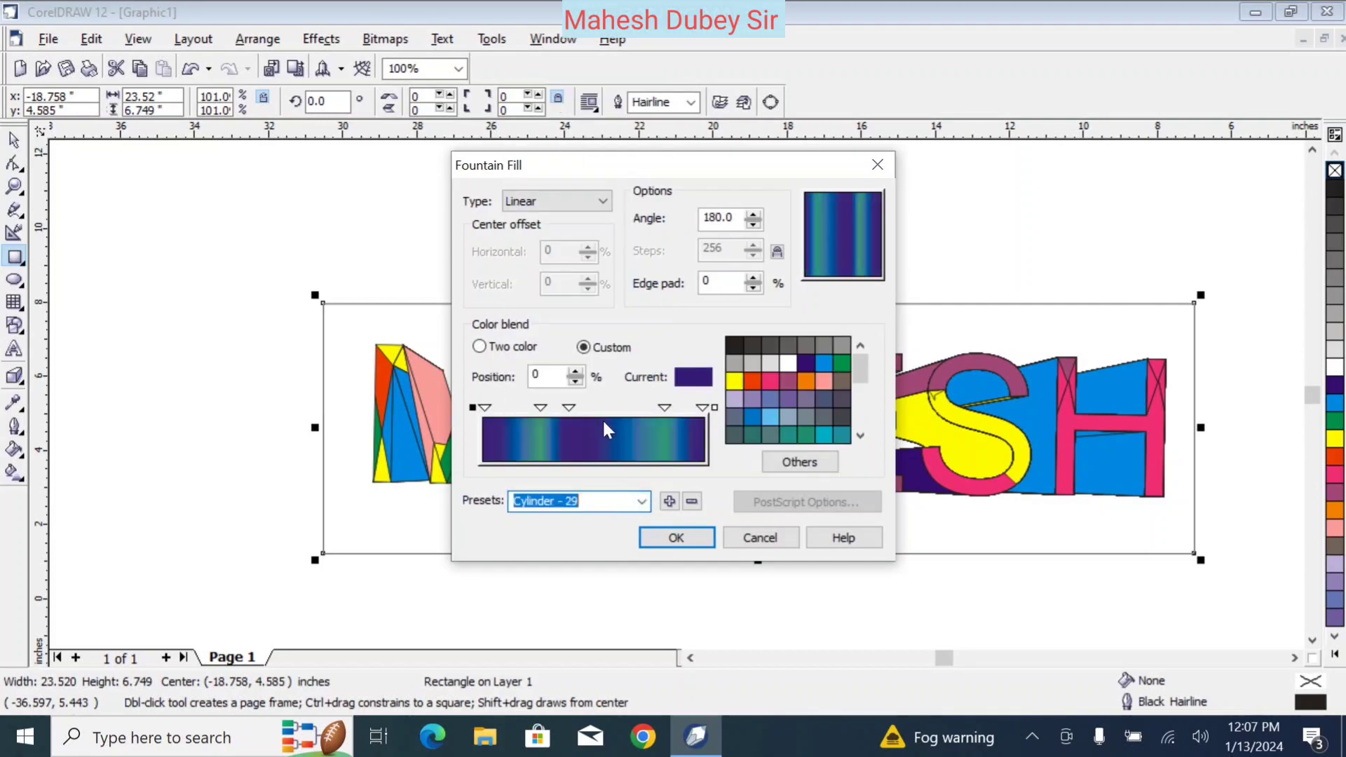
{"action": "left_click", "coordinate": [641, 501]}
{"action": "left_click", "coordinate": [581, 484]}
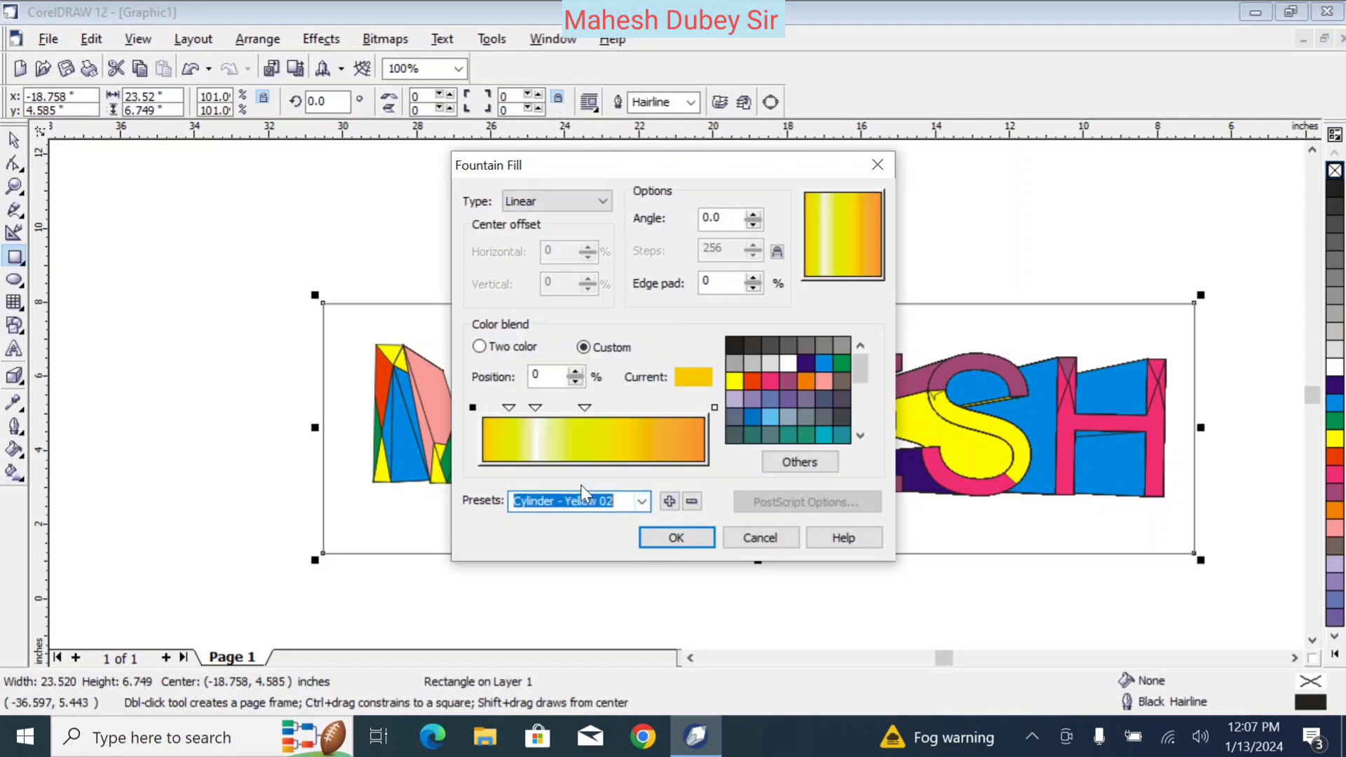
{"action": "left_click", "coordinate": [636, 503]}
{"action": "left_click", "coordinate": [565, 442]}
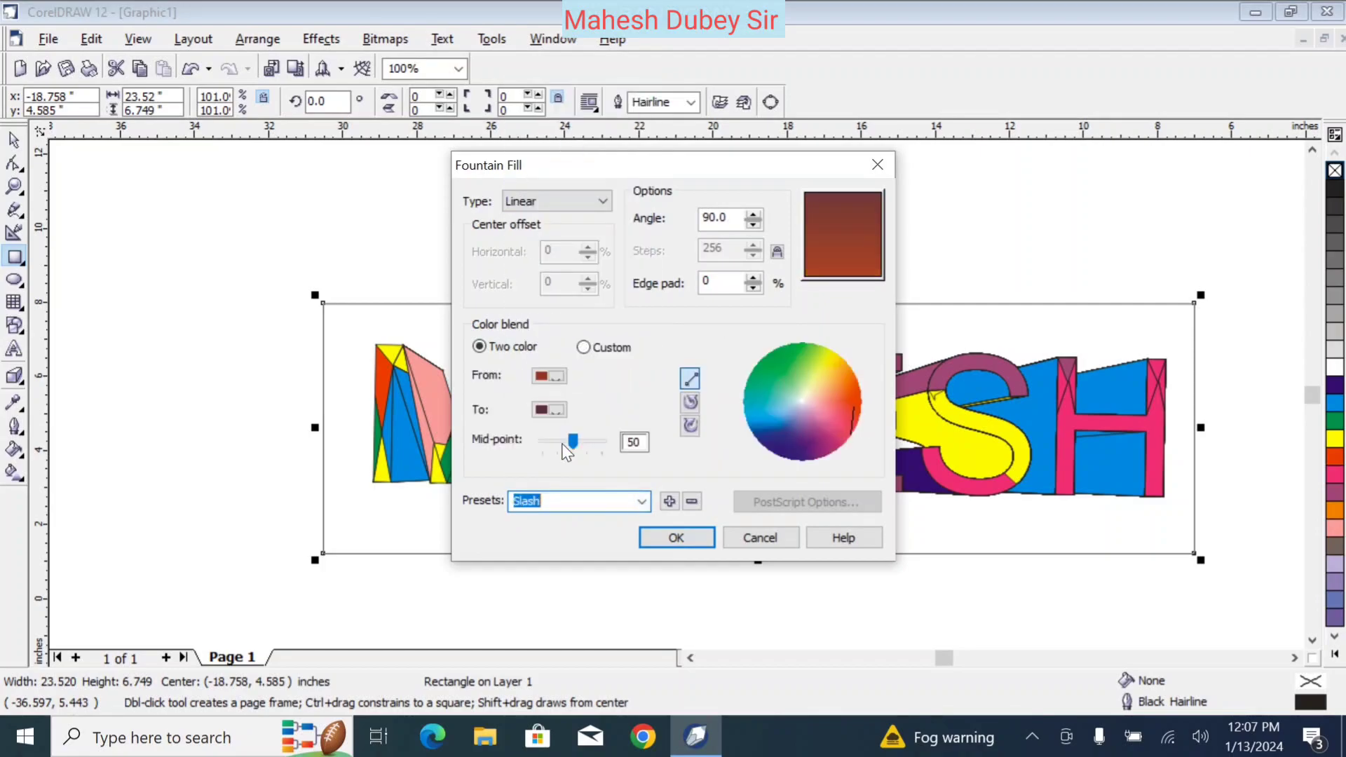
Step: Fill the rectangle with the Rainbow - 02 fountain preset, comparing the Radial and Square types before applying Conical
{"action": "left_click", "coordinate": [641, 502]}
{"action": "left_click", "coordinate": [541, 332]}
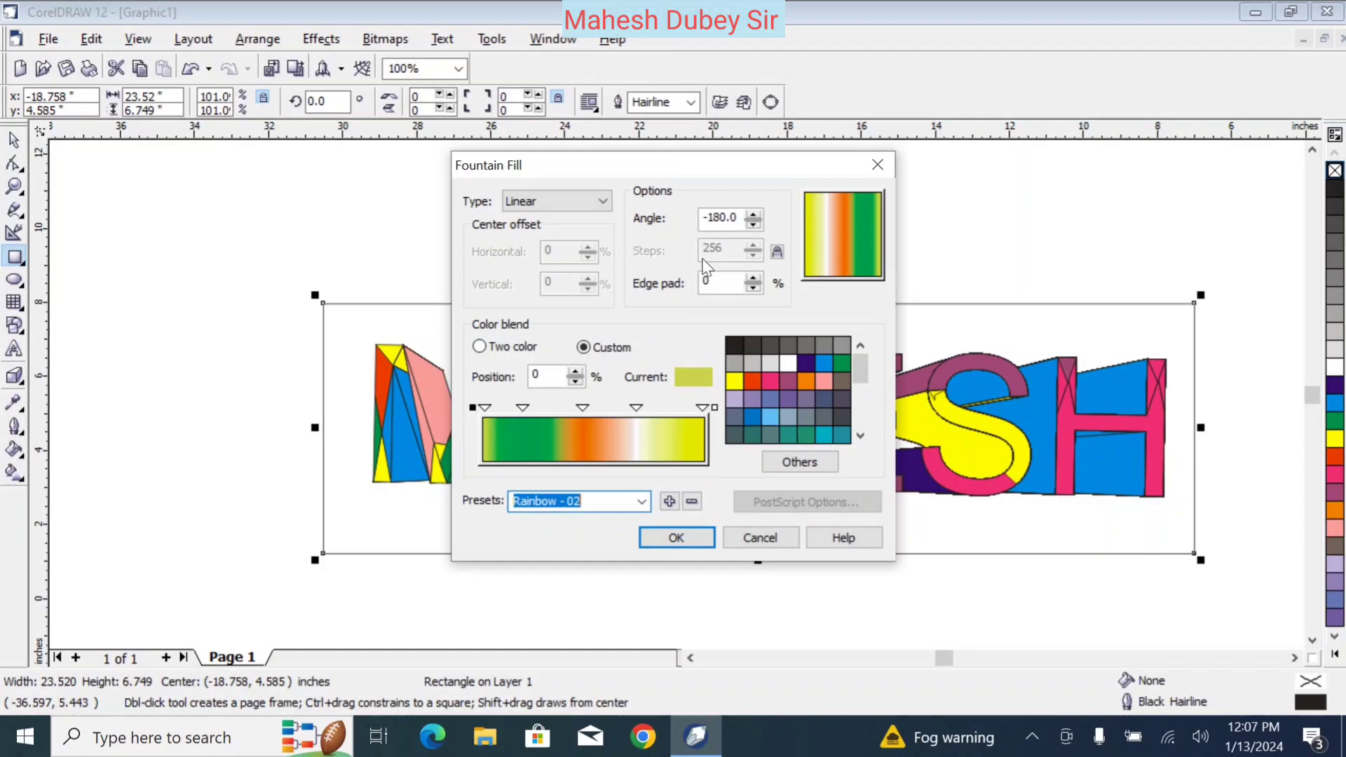
{"action": "left_click", "coordinate": [532, 203]}
{"action": "left_click", "coordinate": [519, 234]}
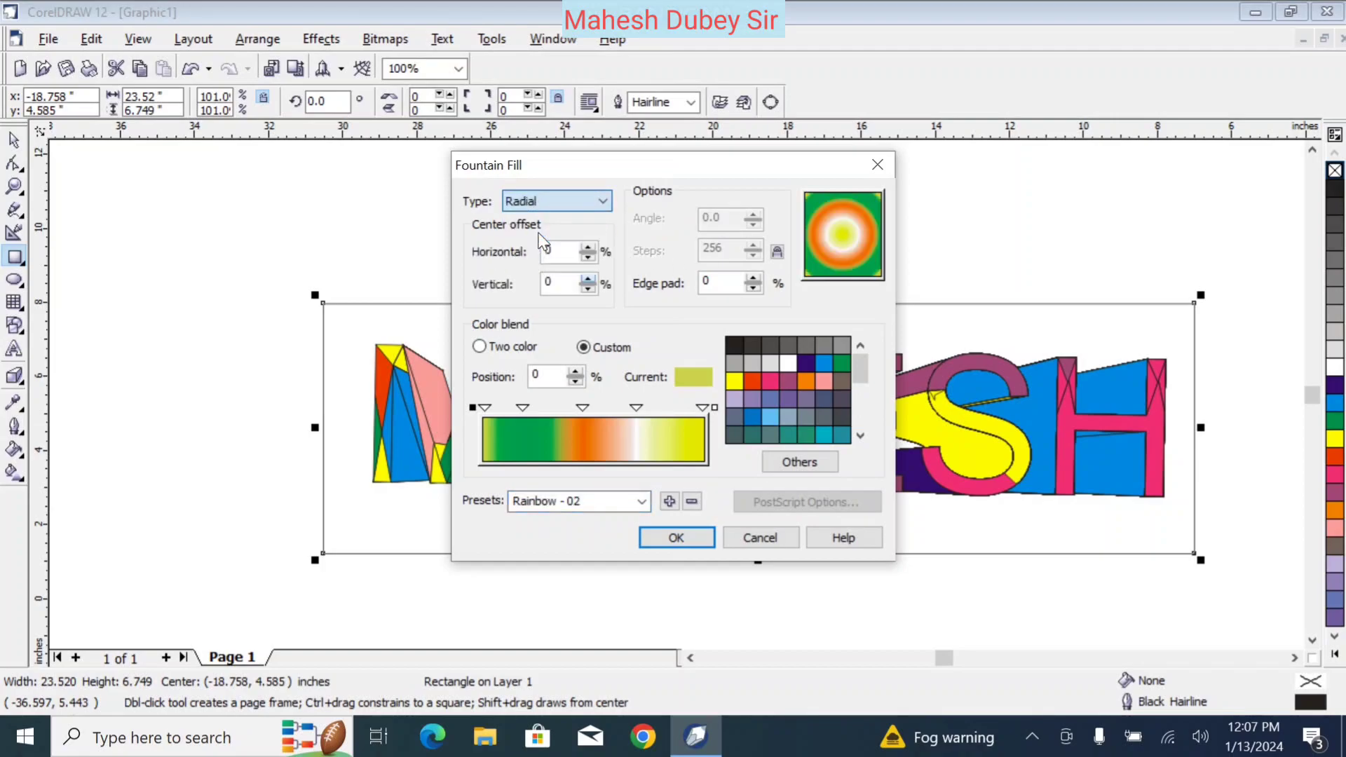
{"action": "left_click", "coordinate": [570, 193]}
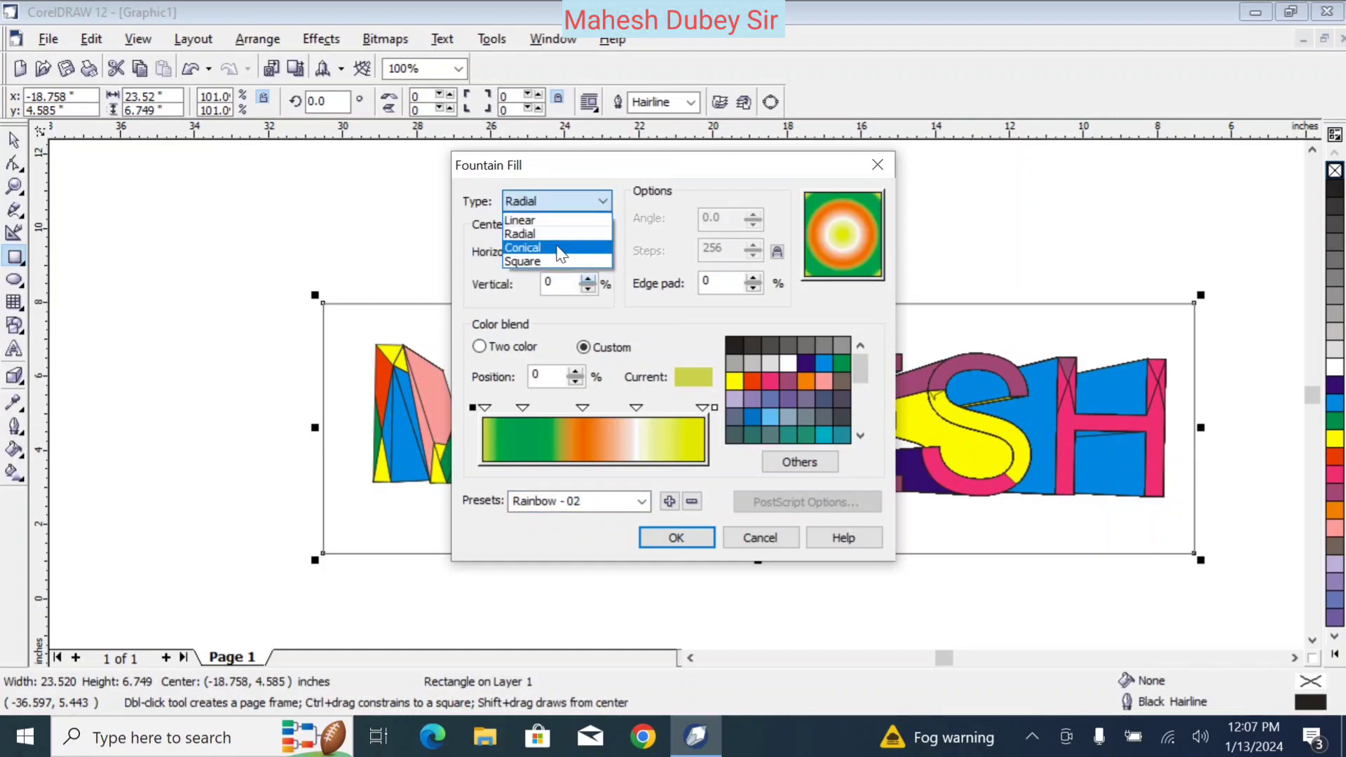
{"action": "left_click", "coordinate": [557, 247]}
{"action": "left_click", "coordinate": [598, 203]}
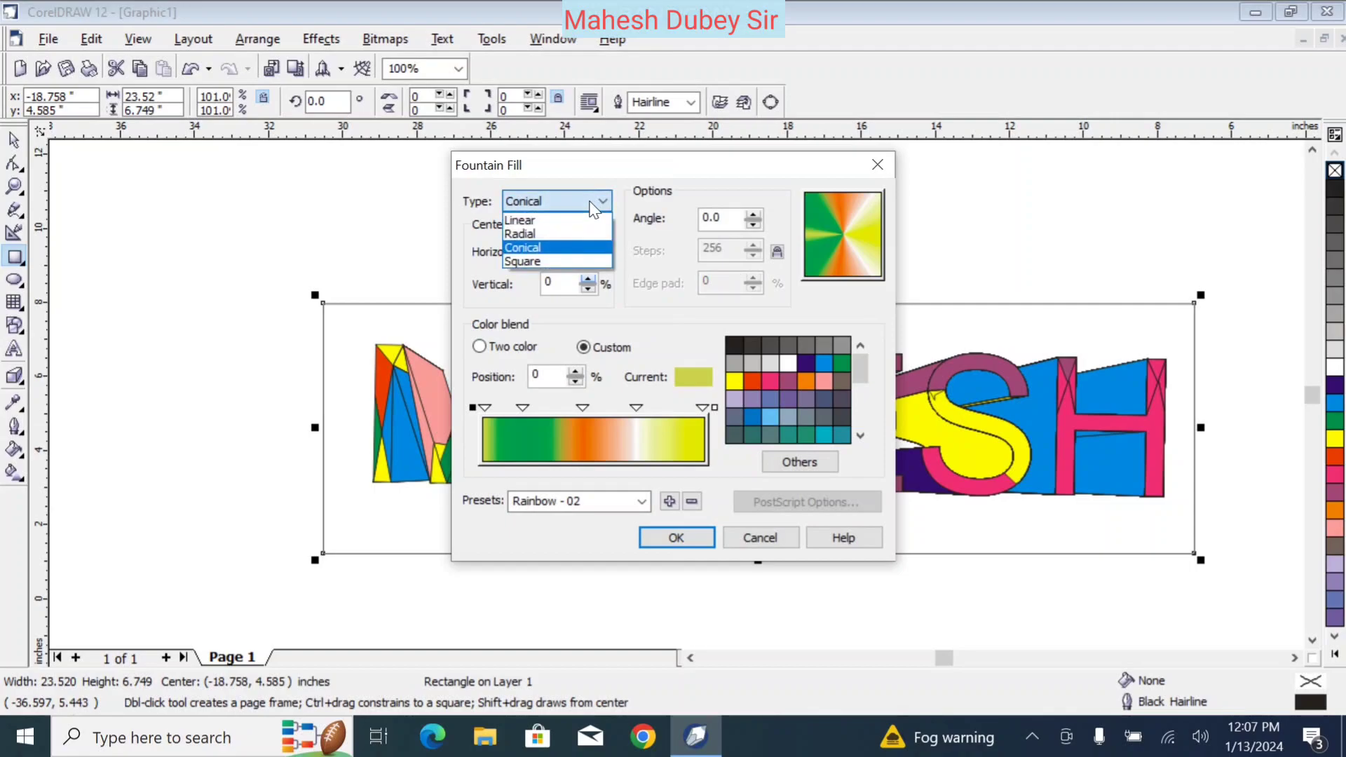
{"action": "left_click", "coordinate": [551, 263]}
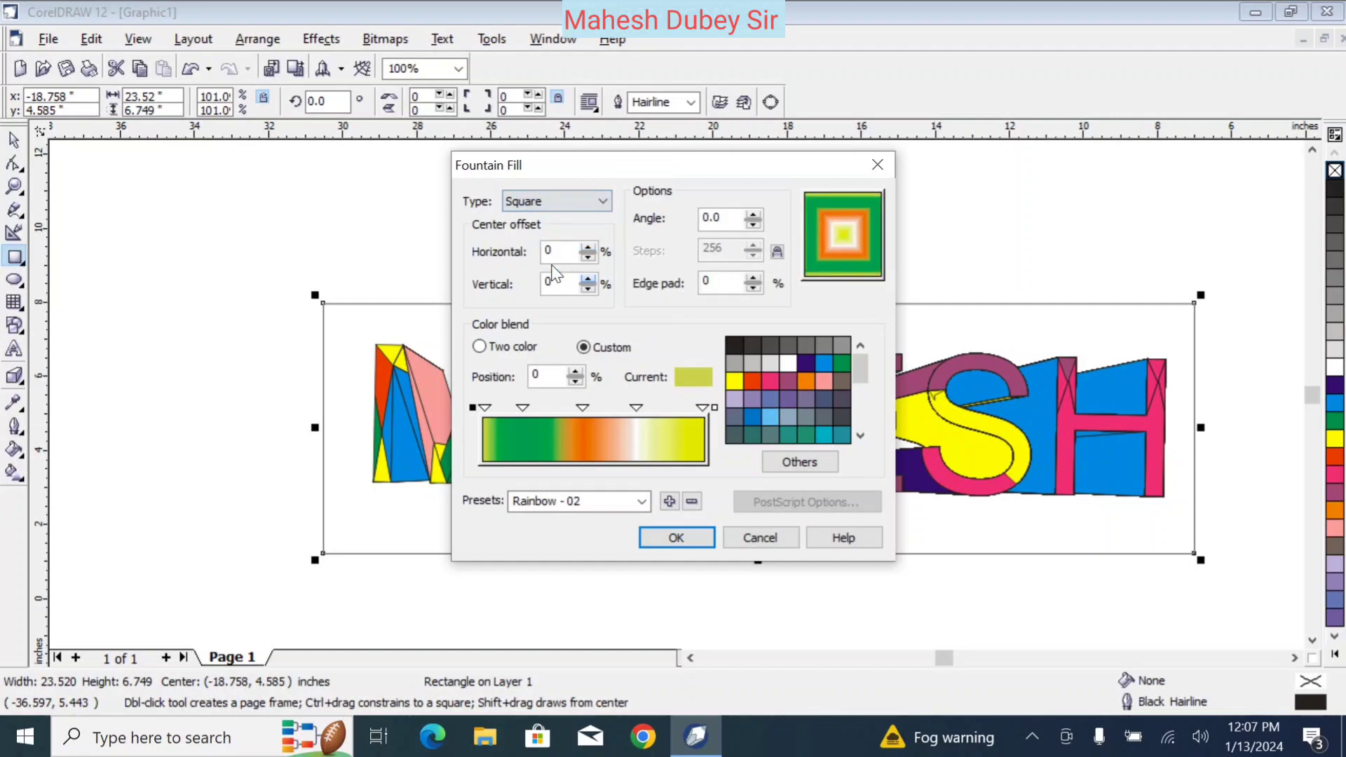
{"action": "left_click", "coordinate": [579, 203]}
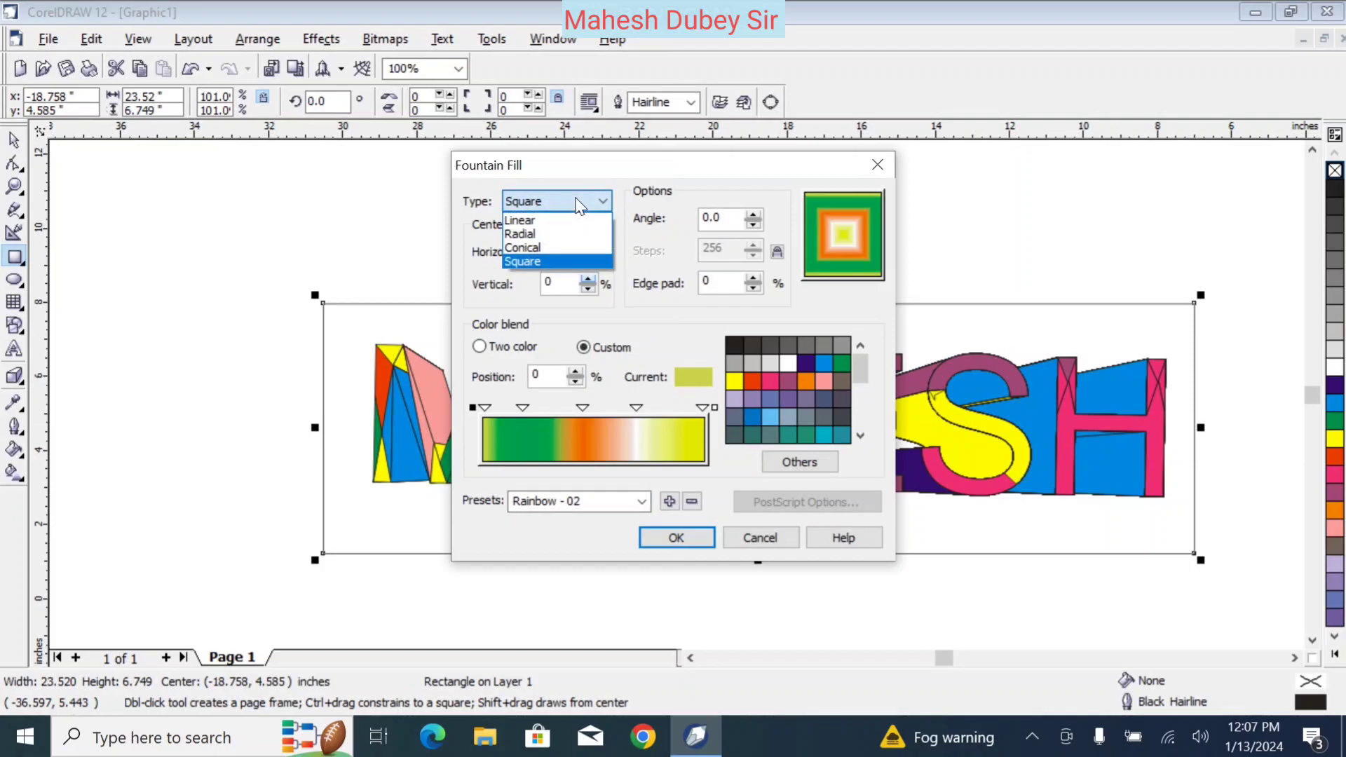
{"action": "left_click", "coordinate": [557, 247]}
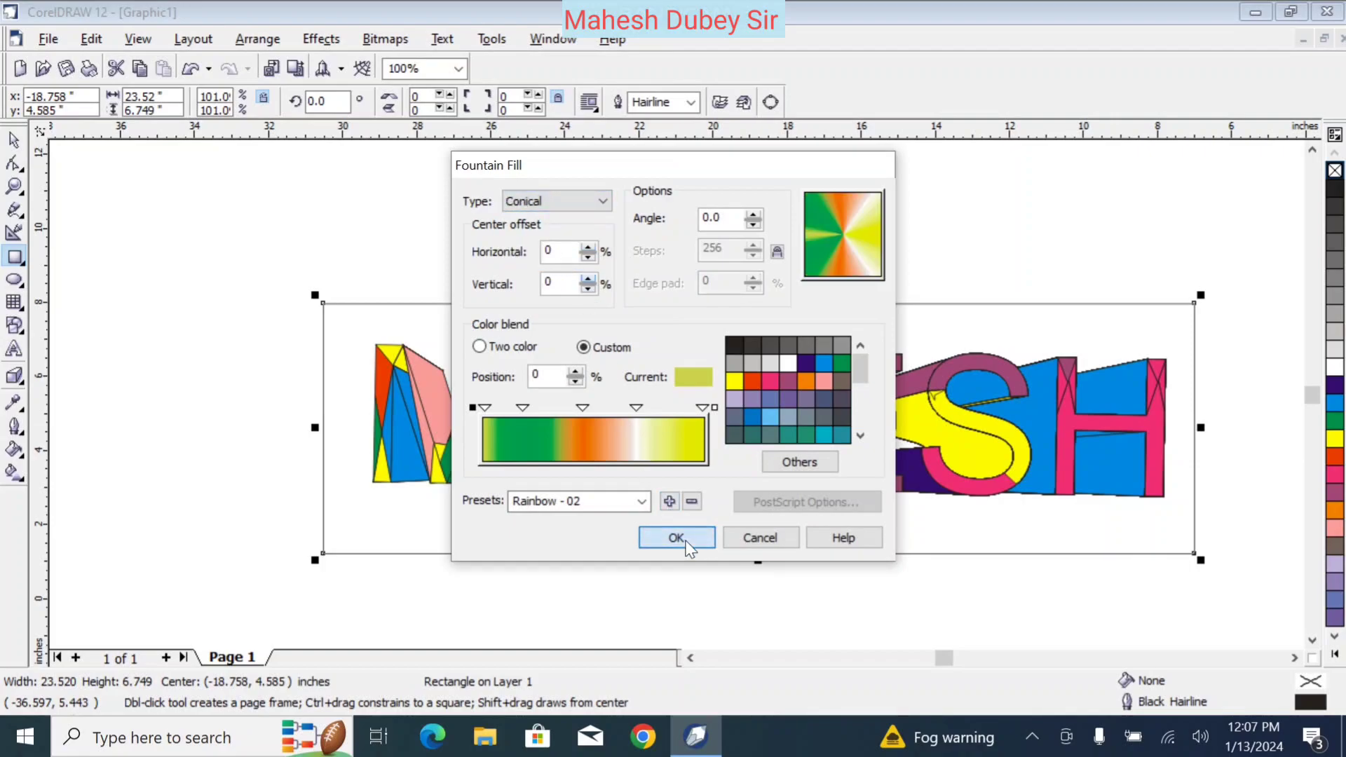
{"action": "left_click", "coordinate": [684, 541]}
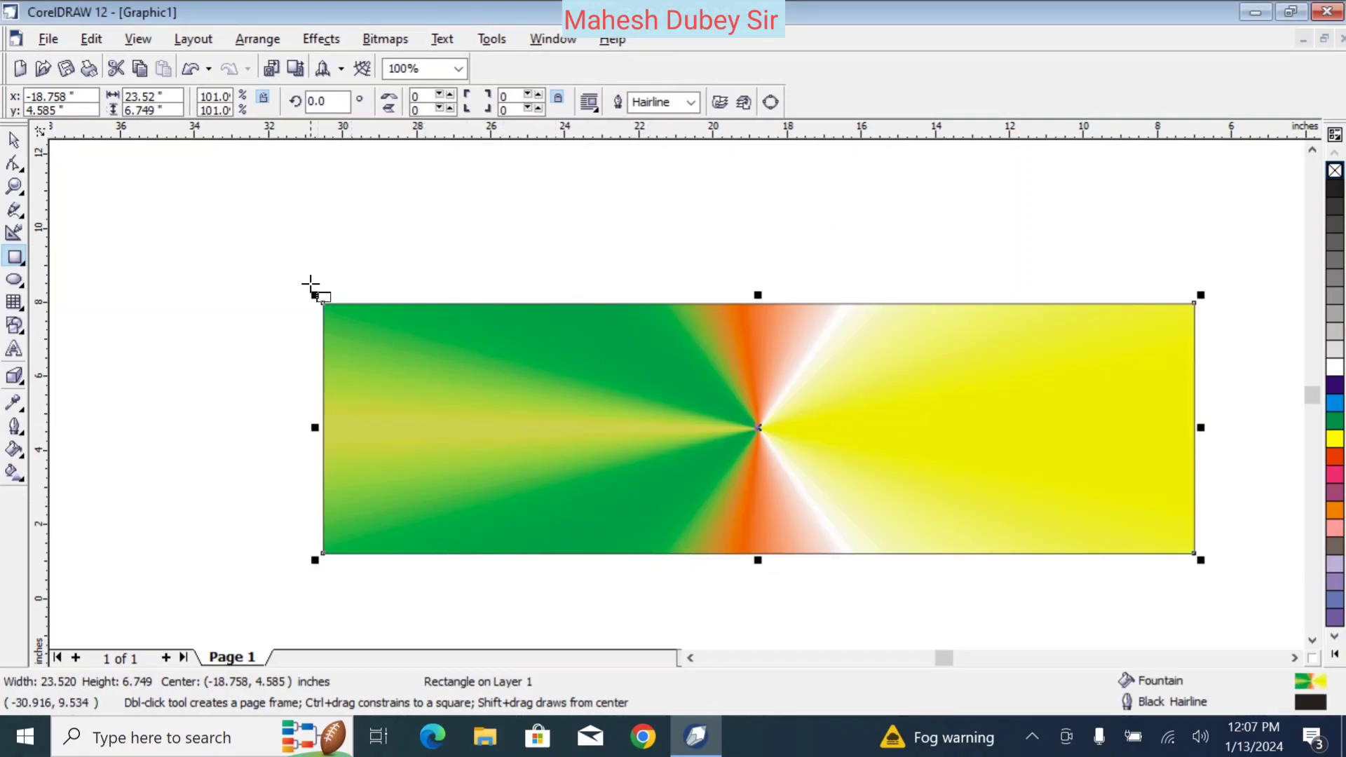
Step: Enlarge the filled rectangle to about 25.5 by 7.3 inches and shift it slightly
{"action": "left_click", "coordinate": [17, 143]}
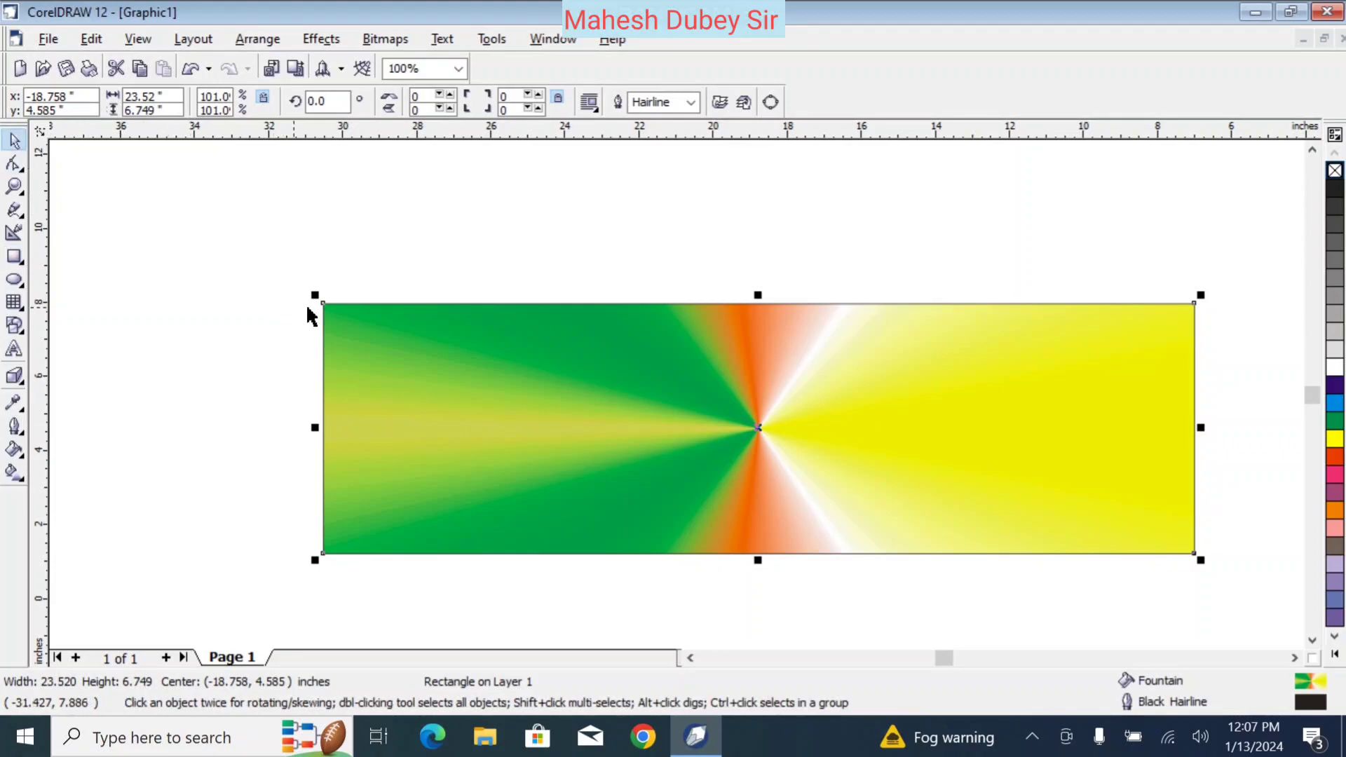
{"action": "left_click_drag", "start_coordinate": [315, 295], "coordinate": [241, 232]}
{"action": "left_click_drag", "start_coordinate": [457, 347], "coordinate": [470, 367]}
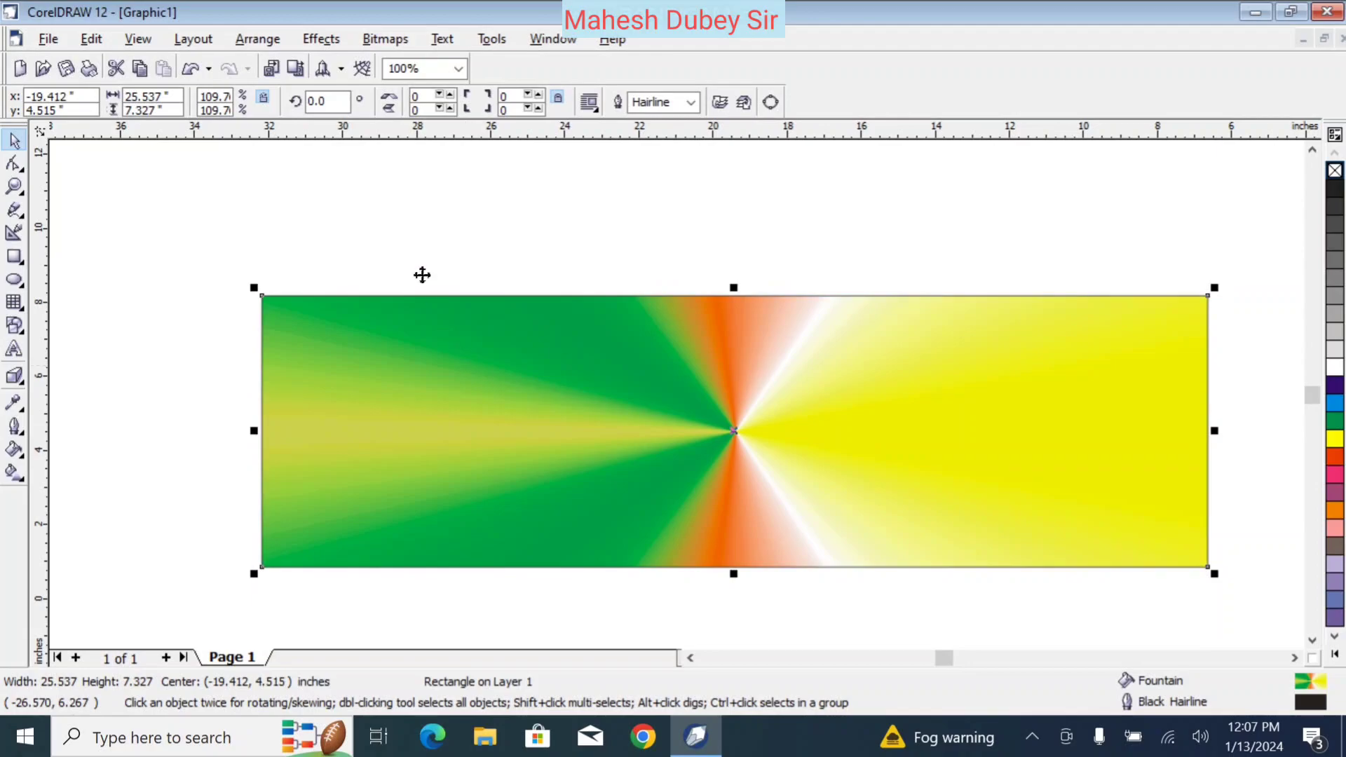
Step: Send the gradient-filled rectangle to the back, behind the extruded word, and clear the selection
{"action": "left_click", "coordinate": [235, 40]}
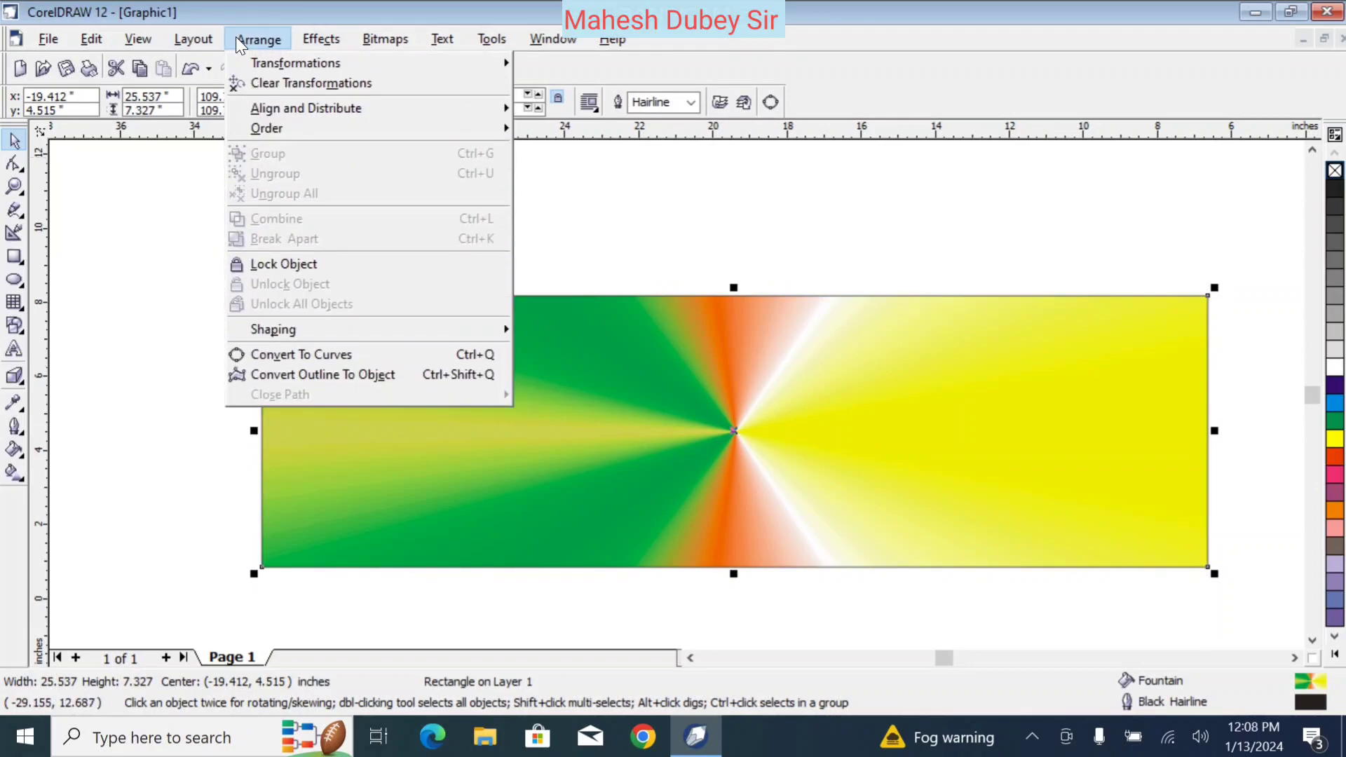
{"action": "mouse_move", "coordinate": [288, 126]}
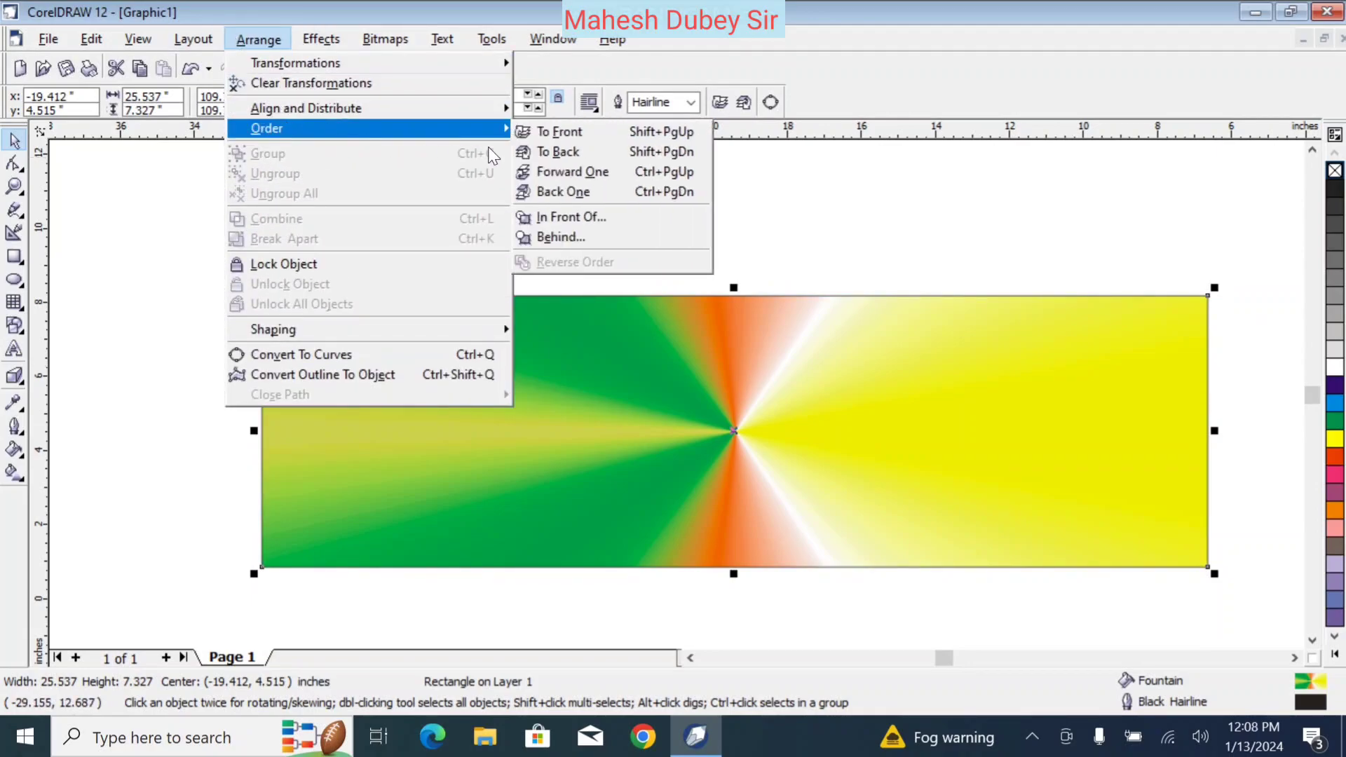
{"action": "left_click", "coordinate": [553, 152]}
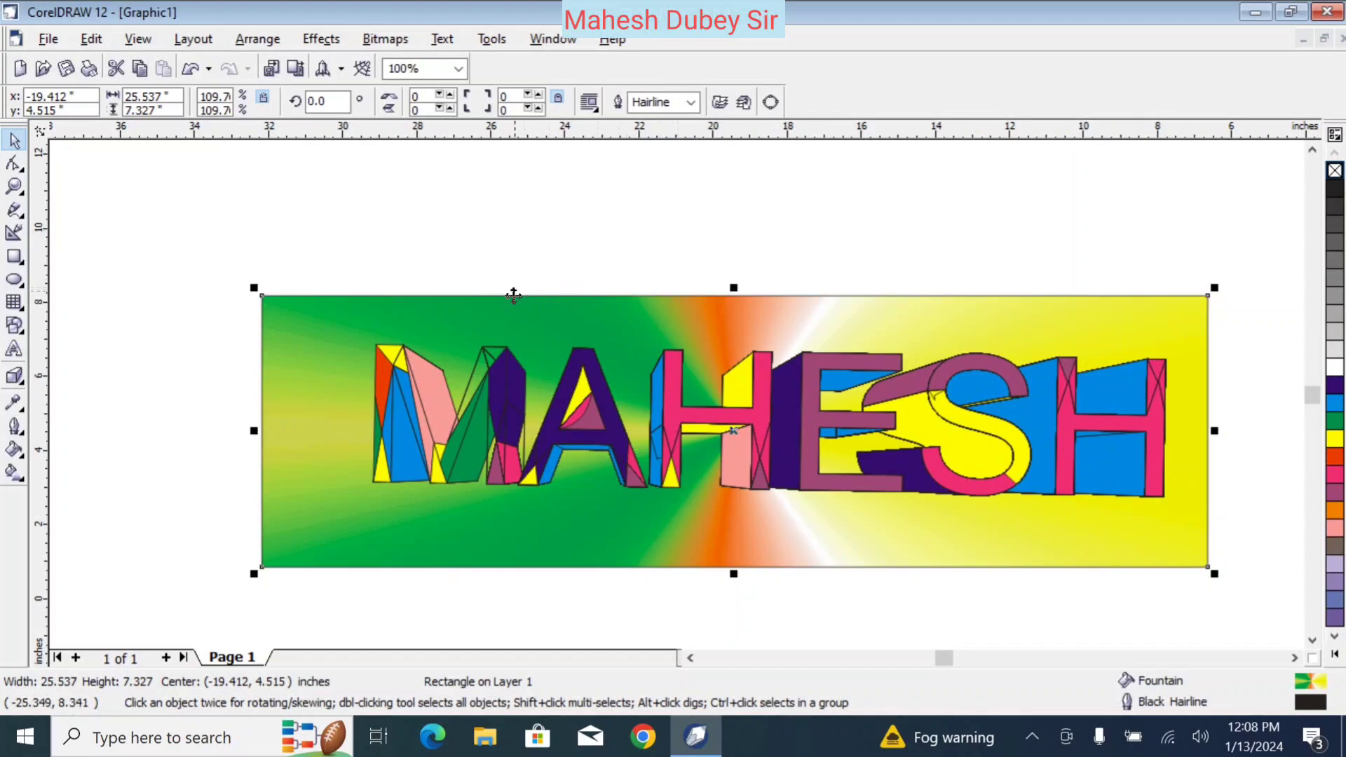
{"action": "left_click", "coordinate": [500, 304]}
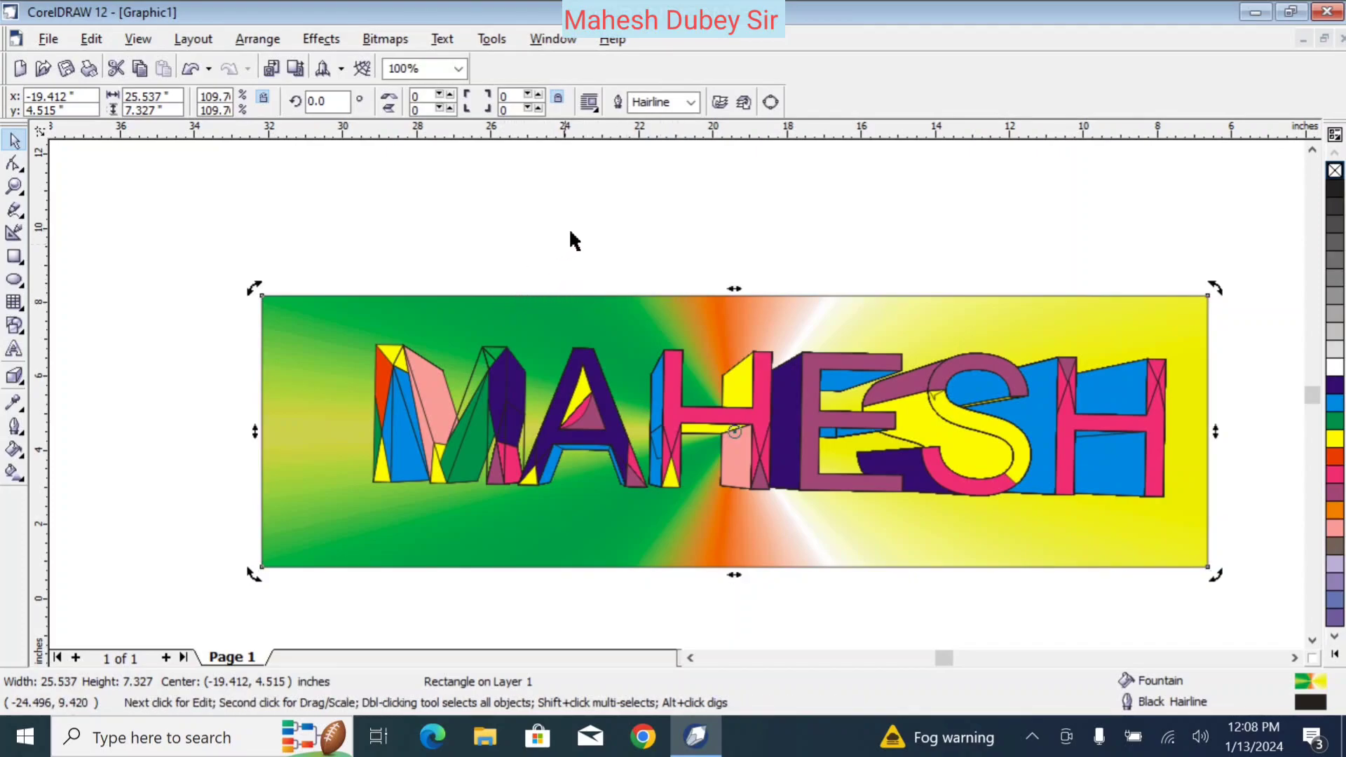
{"action": "left_click", "coordinate": [350, 284]}
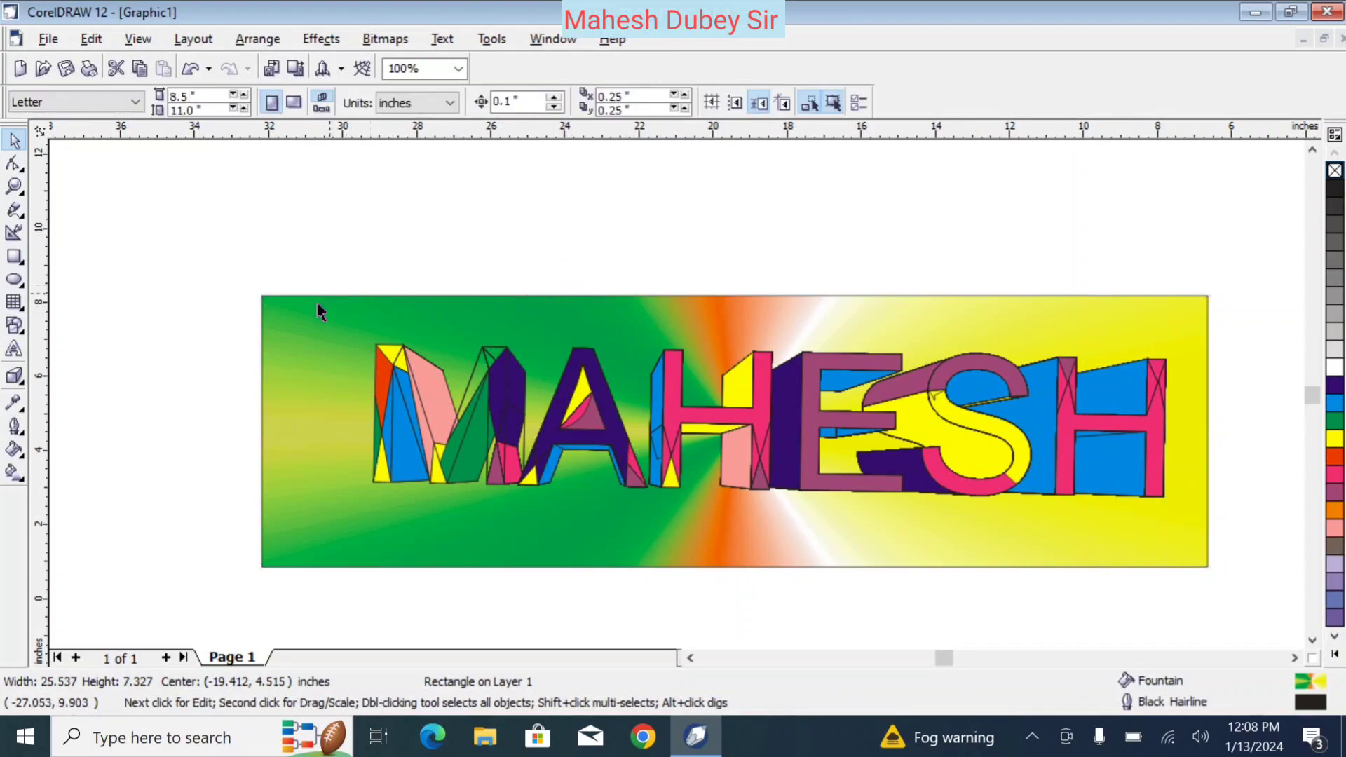
Step: Shrink the background rectangle to about 23.2 by 6 inches so it frames the word closely, and deselect it
{"action": "left_click", "coordinate": [317, 303]}
{"action": "left_click_drag", "start_coordinate": [255, 287], "coordinate": [334, 311]}
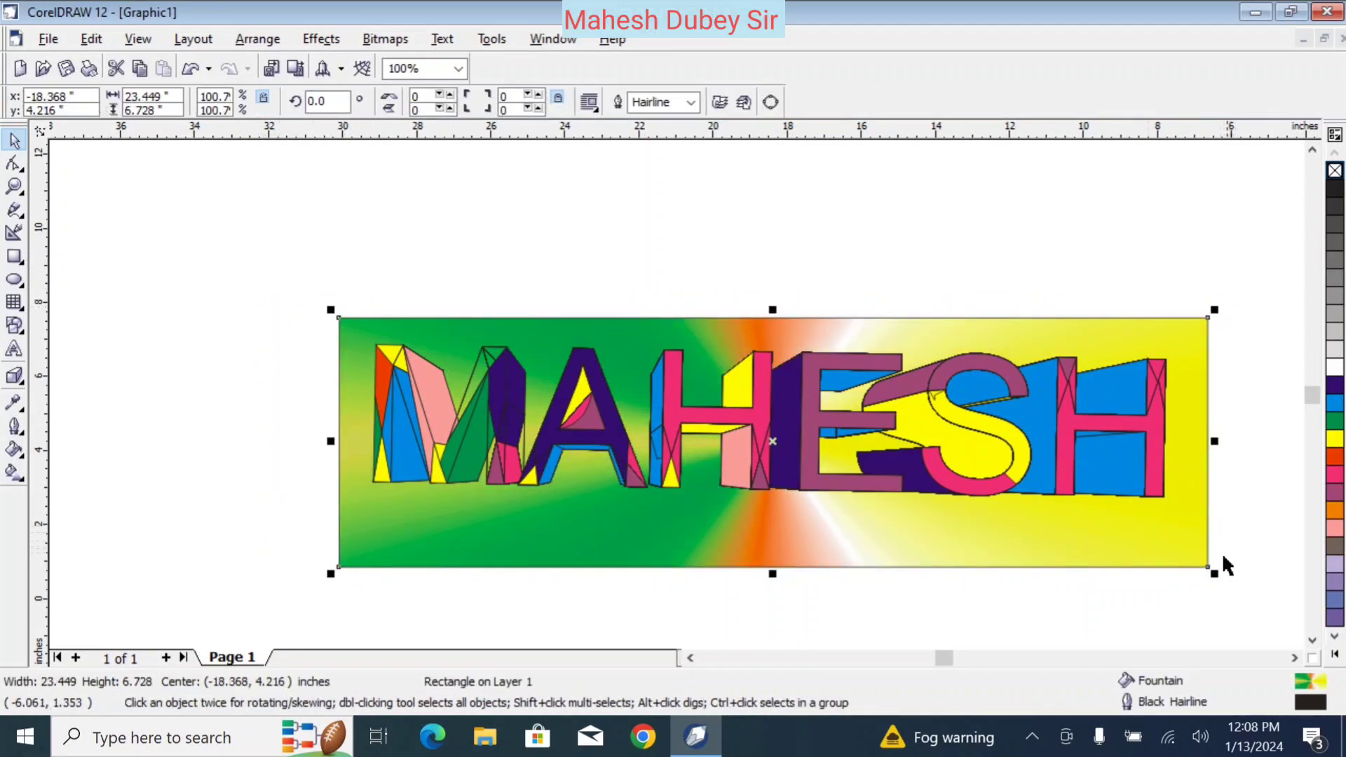
{"action": "left_click_drag", "start_coordinate": [1215, 573], "coordinate": [1227, 542]}
{"action": "left_click_drag", "start_coordinate": [1110, 428], "coordinate": [1199, 423]}
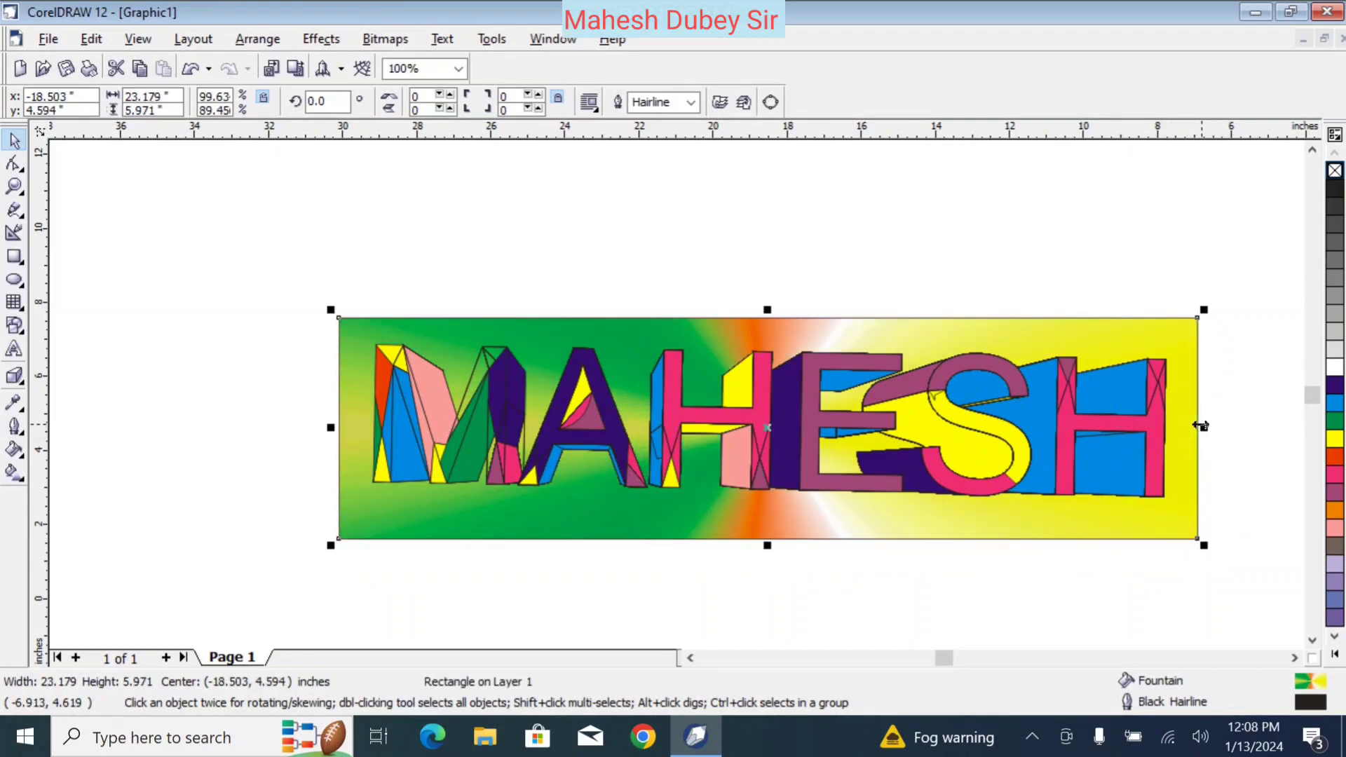
{"action": "left_click", "coordinate": [1066, 208]}
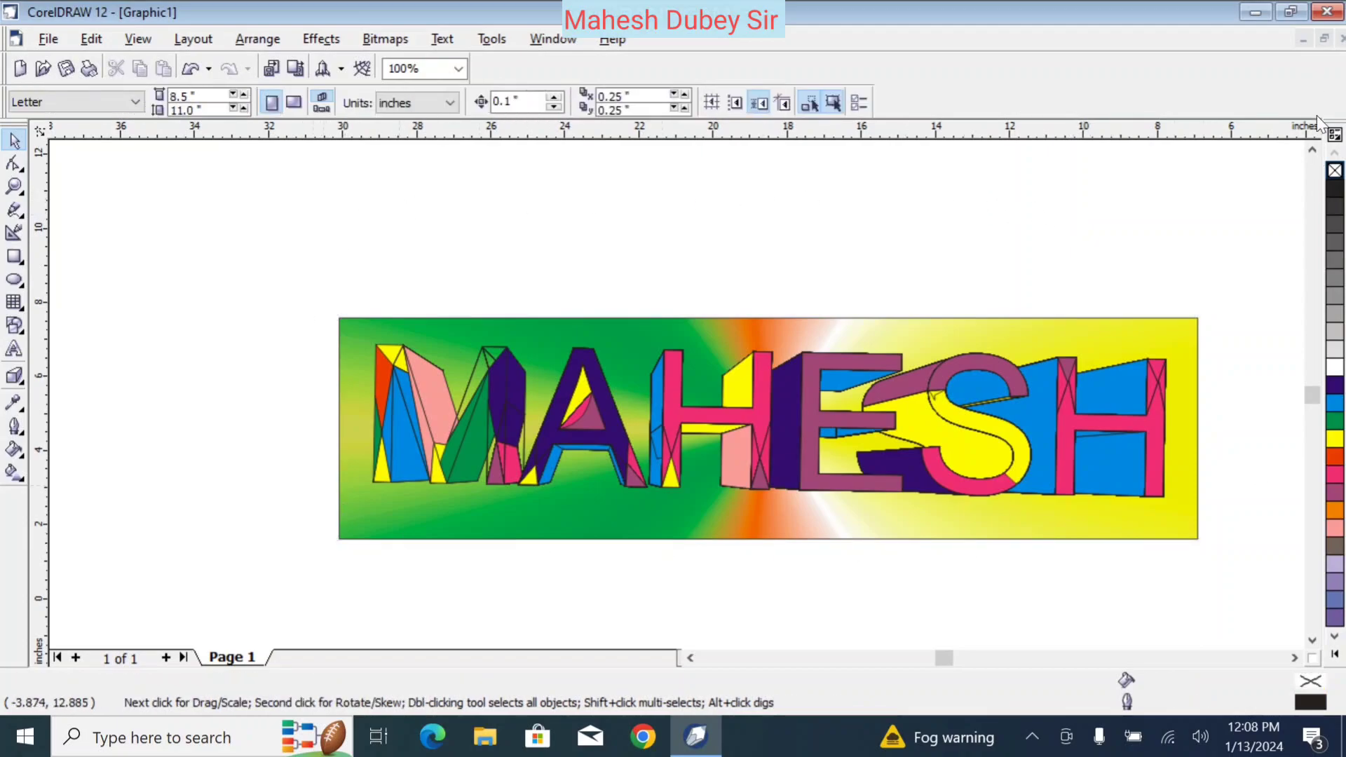